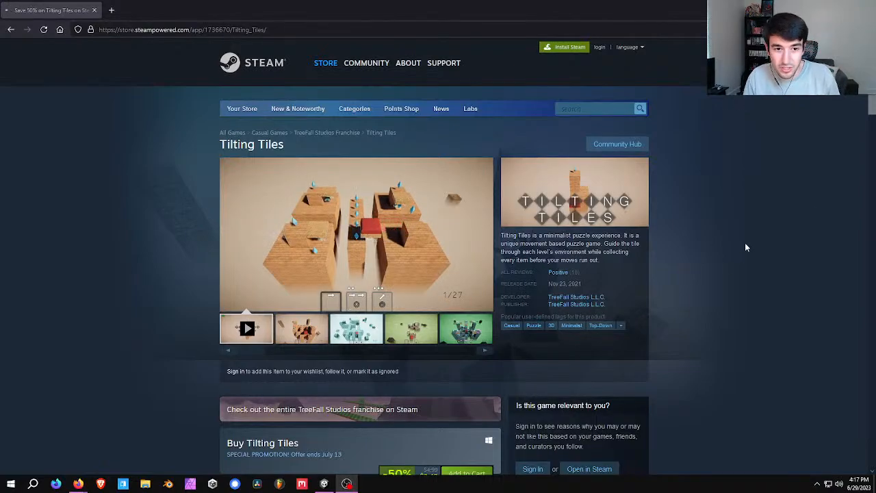
Look over the Tilting Tiles store page and open the details of the TreeFall Studios Developer Bundle
{"action": "scroll", "coordinate": [747, 248], "scroll_direction": "down", "scroll_amount": 3}
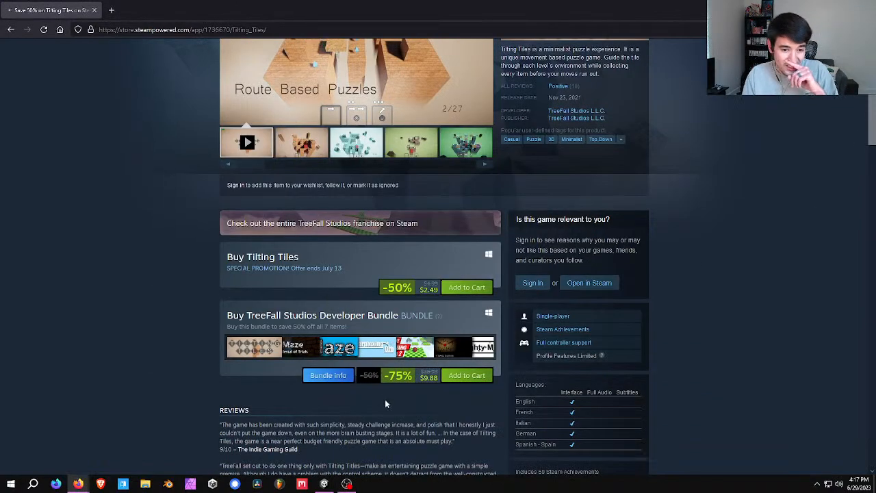
{"action": "scroll", "coordinate": [327, 192], "scroll_direction": "up", "scroll_amount": 2}
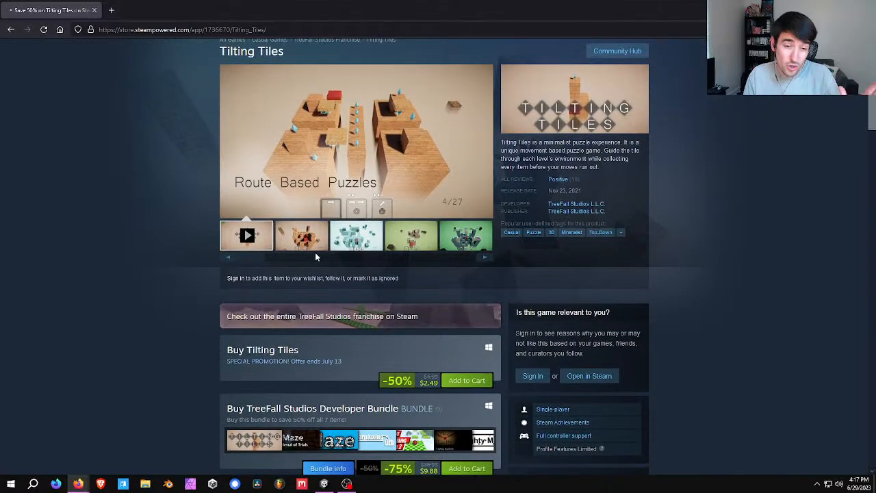
{"action": "scroll", "coordinate": [448, 261], "scroll_direction": "down", "scroll_amount": 3}
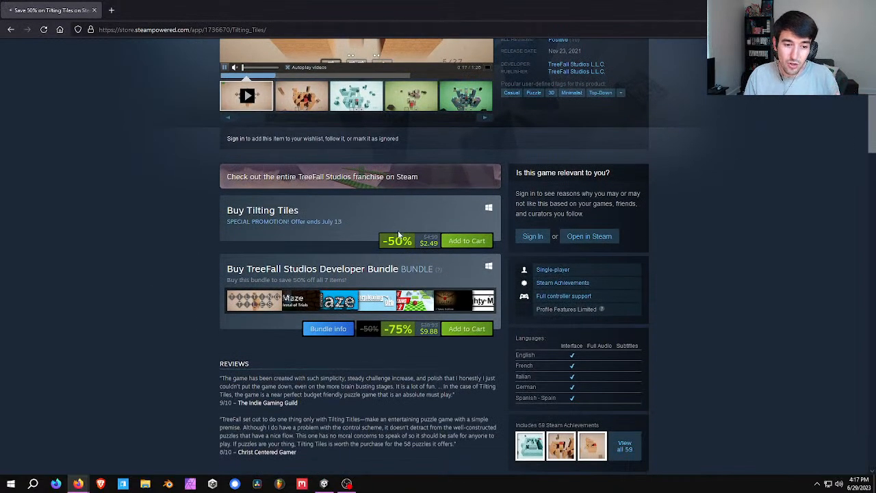
{"action": "left_click", "coordinate": [335, 329]}
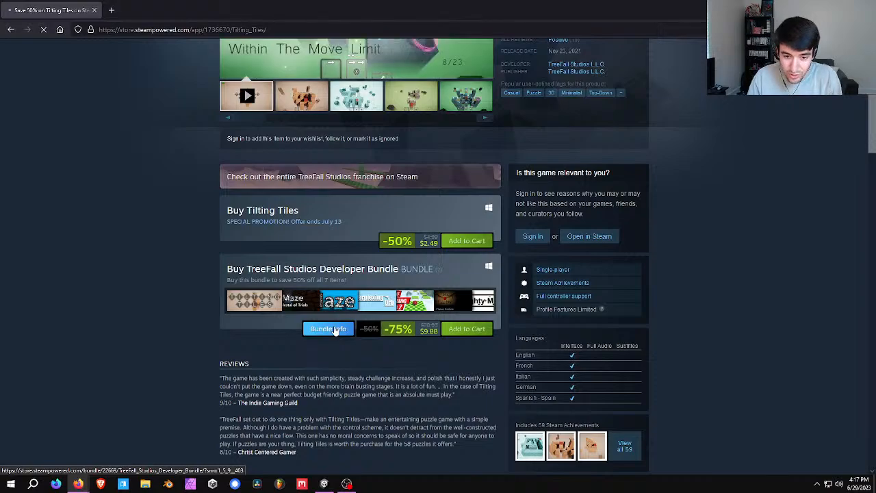
Examine the games, discounts and total cost listed in the TreeFall Studios Developer Bundle
{"action": "scroll", "coordinate": [587, 215], "scroll_direction": "down", "scroll_amount": 5}
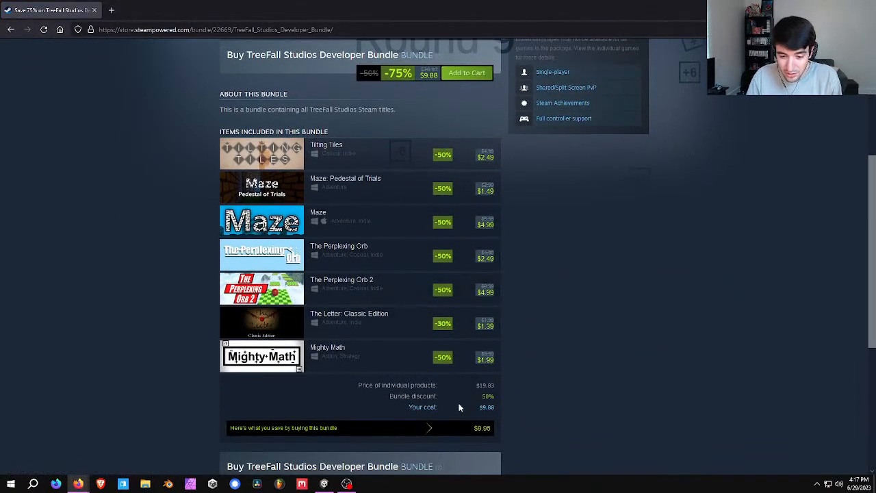
{"action": "scroll", "coordinate": [466, 406], "scroll_direction": "up", "scroll_amount": 3}
{"action": "scroll", "coordinate": [484, 381], "scroll_direction": "down", "scroll_amount": 1}
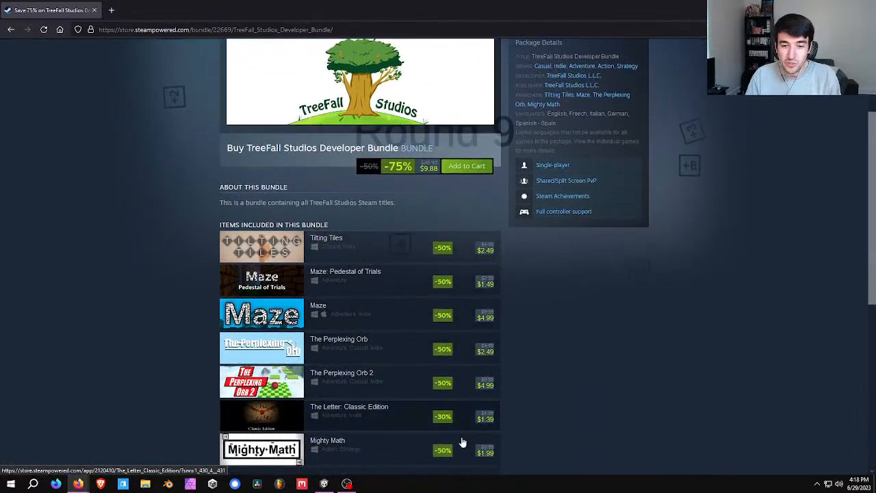
{"action": "scroll", "coordinate": [463, 442], "scroll_direction": "down", "scroll_amount": 2}
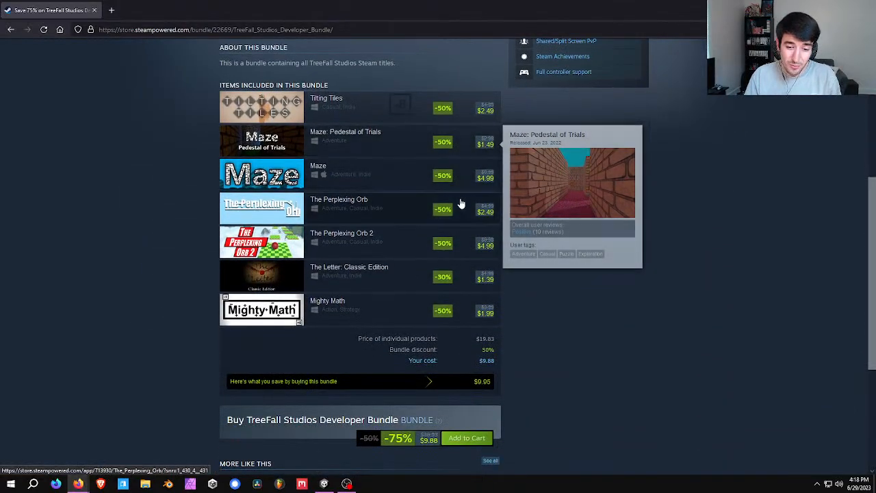
{"action": "left_click_drag", "start_coordinate": [508, 356], "coordinate": [514, 357]}
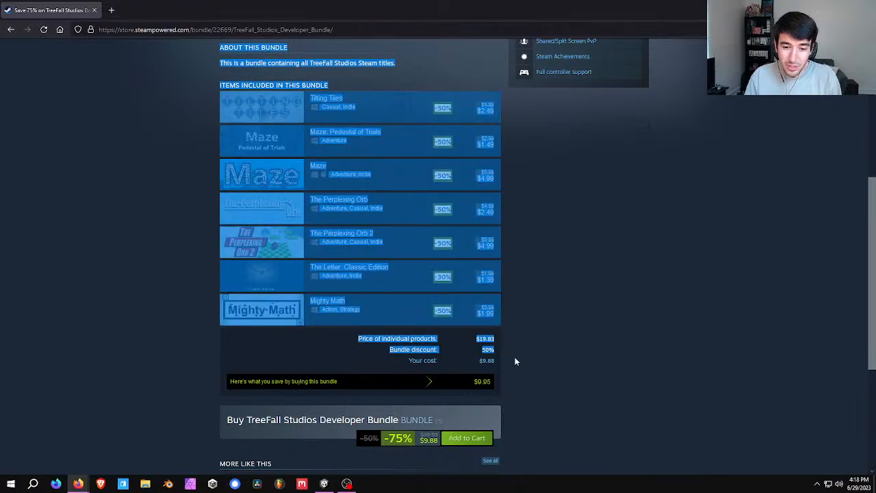
{"action": "left_click", "coordinate": [505, 371]}
{"action": "scroll", "coordinate": [511, 349], "scroll_direction": "up", "scroll_amount": 2}
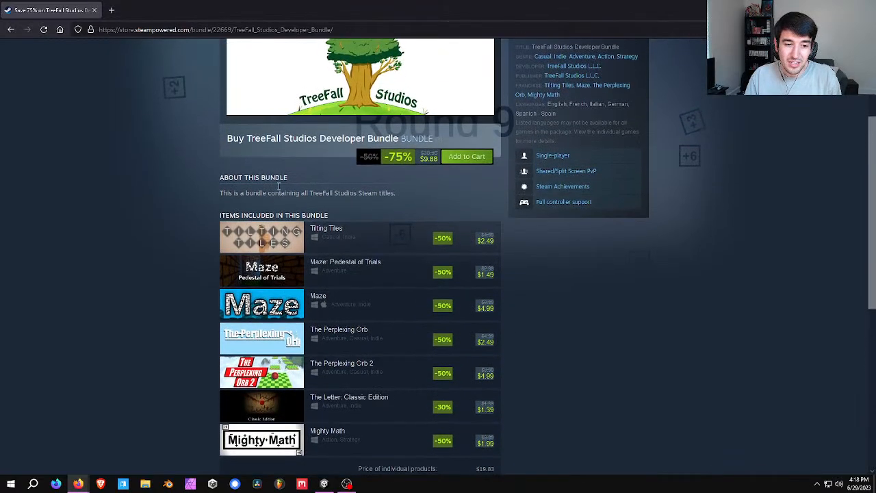
{"action": "scroll", "coordinate": [294, 164], "scroll_direction": "down", "scroll_amount": 2}
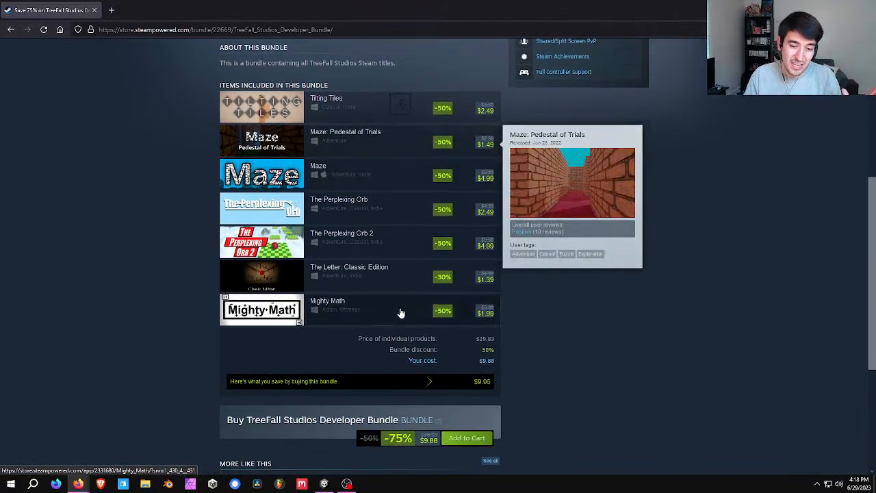
{"action": "scroll", "coordinate": [399, 313], "scroll_direction": "down", "scroll_amount": 2}
{"action": "scroll", "coordinate": [488, 292], "scroll_direction": "up", "scroll_amount": 6}
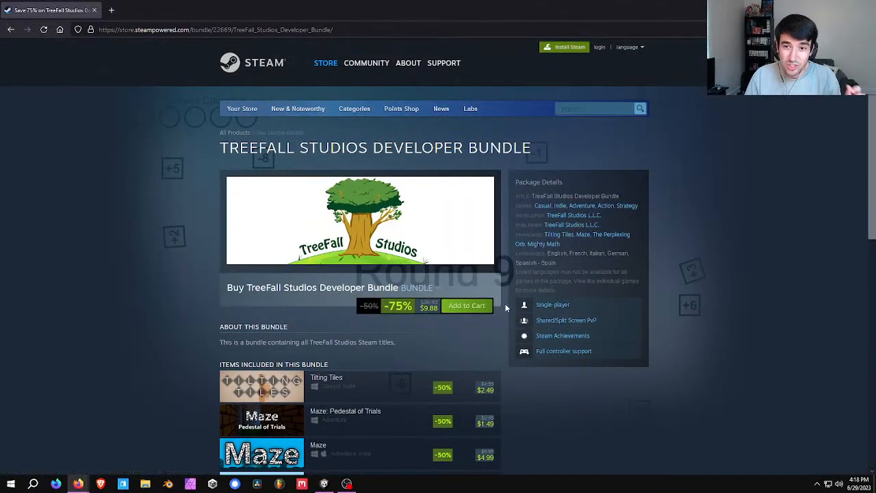
Switch to Unity and inspect the Puzzle_02 room around the side table, the window blinds and the sunlit floor
{"action": "left_click", "coordinate": [824, 10]}
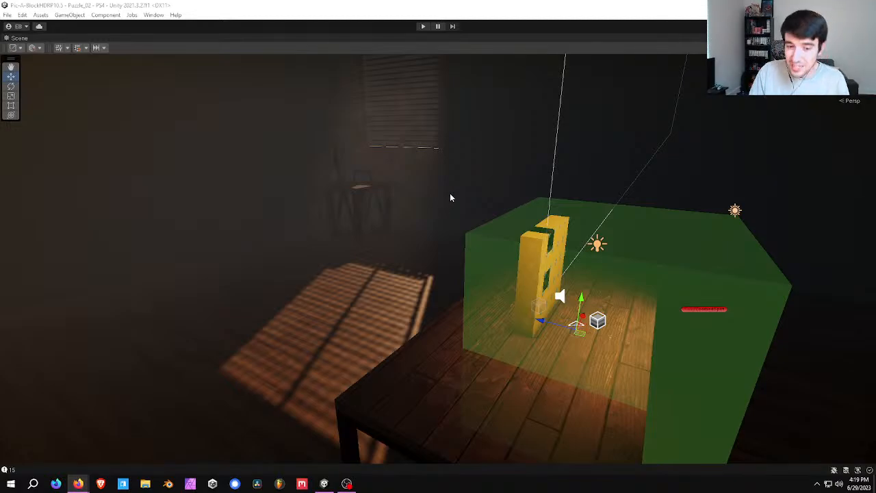
{"action": "right_click_drag", "start_coordinate": [457, 262], "coordinate": [363, 198]}
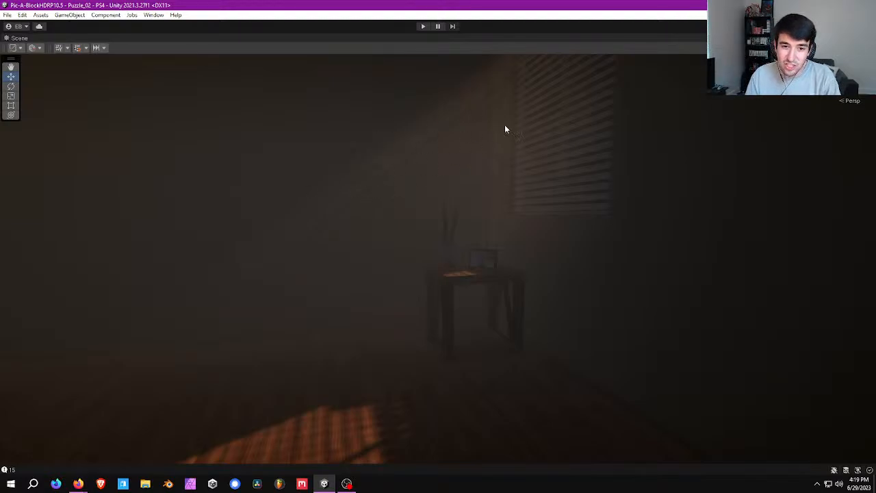
{"action": "right_click_drag", "start_coordinate": [505, 129], "coordinate": [426, 221]}
{"action": "key", "text": "s"}
{"action": "key", "text": "s"}
{"action": "key", "text": "w"}
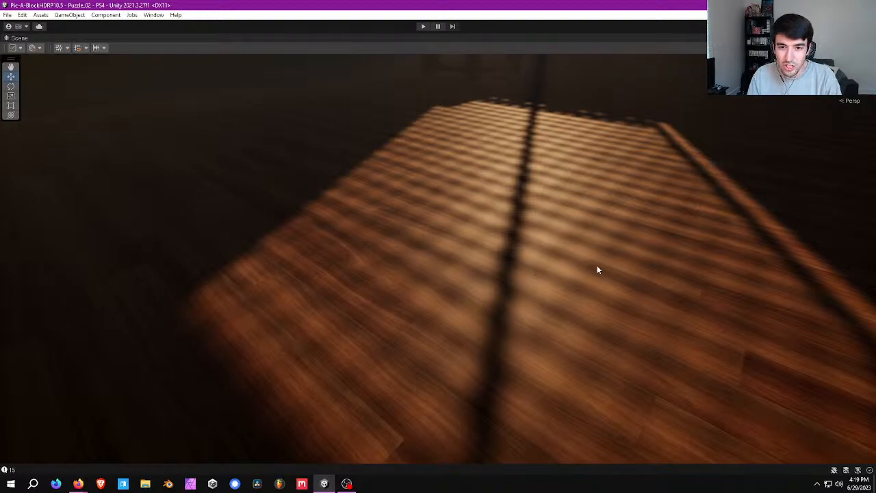
{"action": "mouse_move", "coordinate": [543, 242]}
{"action": "right_mouse_down"}
{"action": "mouse_move", "coordinate": [518, 145]}
{"action": "mouse_move", "coordinate": [525, 102]}
{"action": "mouse_move", "coordinate": [514, 172]}
{"action": "mouse_move", "coordinate": [453, 211]}
{"action": "mouse_move", "coordinate": [452, 236]}
{"action": "mouse_move", "coordinate": [467, 186]}
{"action": "mouse_move", "coordinate": [440, 152]}
{"action": "mouse_move", "coordinate": [457, 189]}
{"action": "mouse_move", "coordinate": [410, 229]}
{"action": "mouse_move", "coordinate": [359, 195]}
{"action": "mouse_move", "coordinate": [575, 165]}
{"action": "right_mouse_up"}
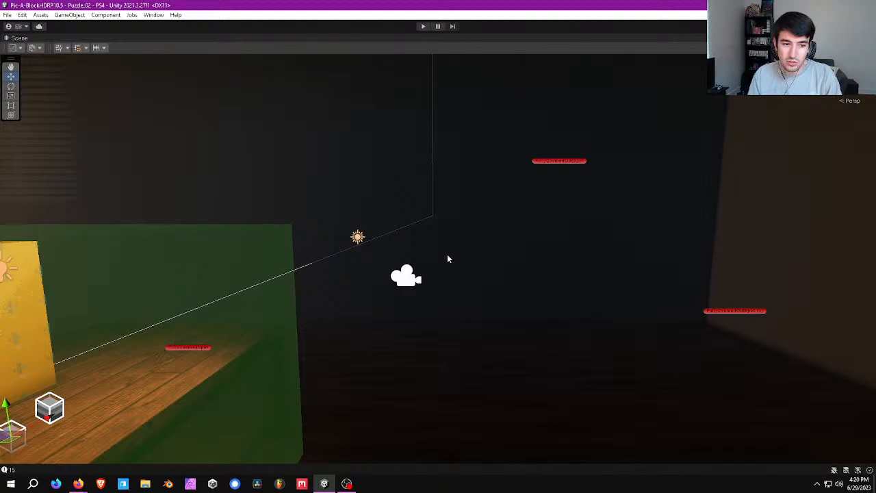
Frame the Post Processing object and restore the maximized Scene view to the full editor layout
{"action": "key", "text": "f"}
{"action": "right_click", "coordinate": [21, 40]}
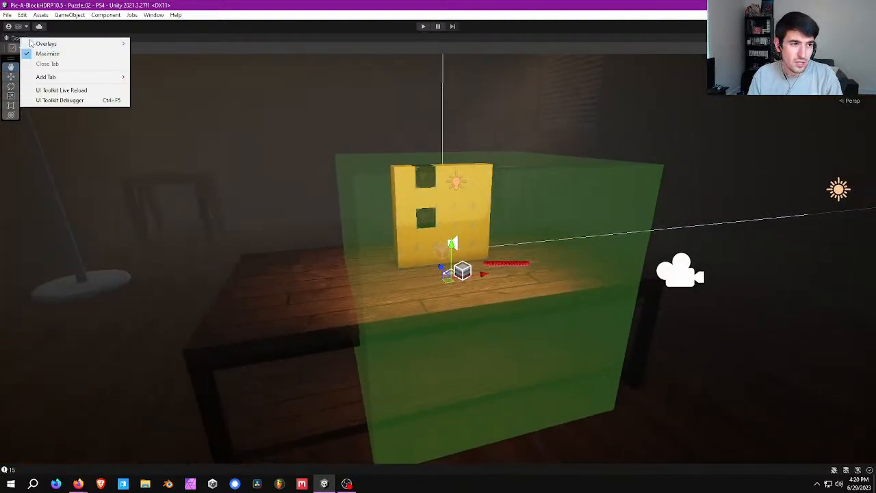
{"action": "left_click", "coordinate": [42, 45]}
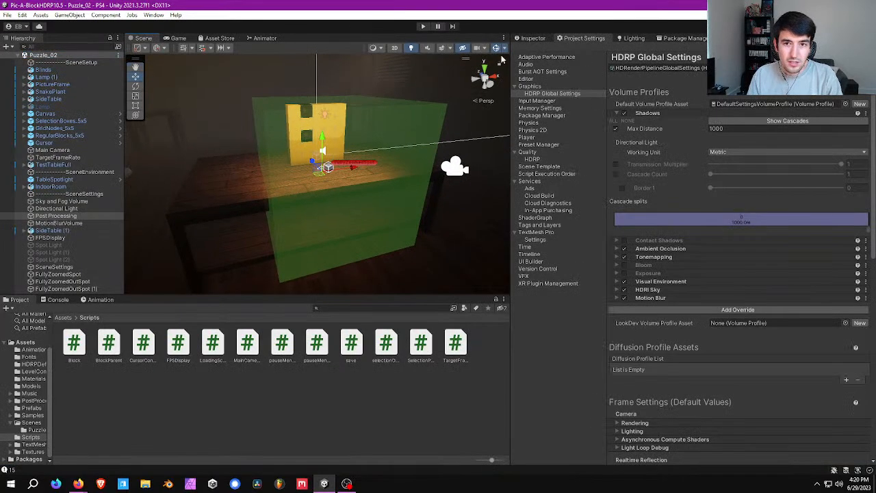
Show the root Assets folder and view the Inspector properties of Post Processing, Main Camera and IndoorRoom
{"action": "left_click", "coordinate": [533, 38]}
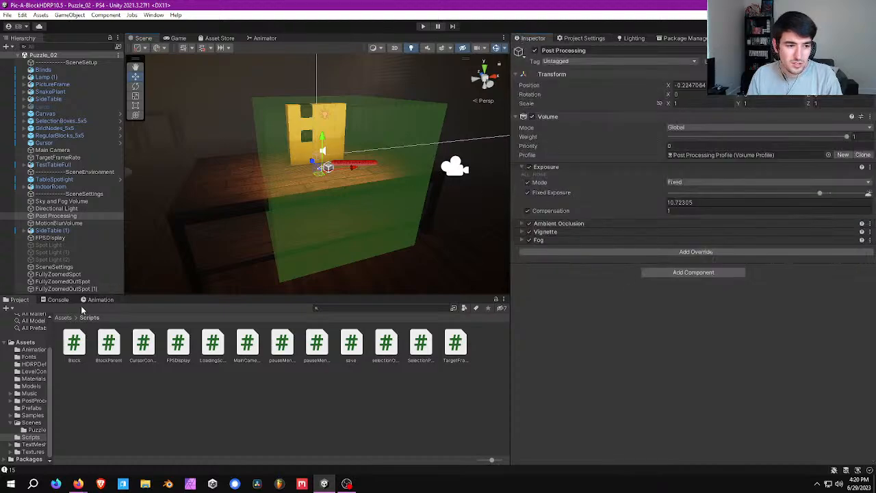
{"action": "left_click", "coordinate": [63, 318]}
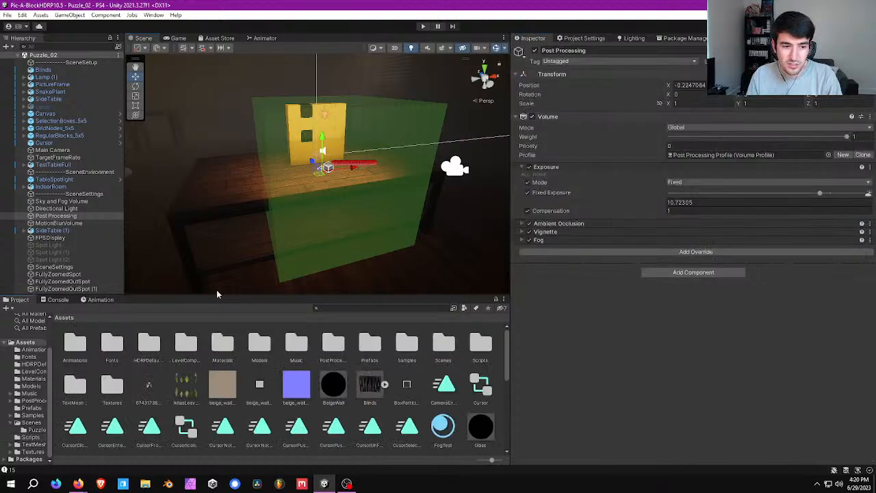
{"action": "double_click", "coordinate": [52, 150]}
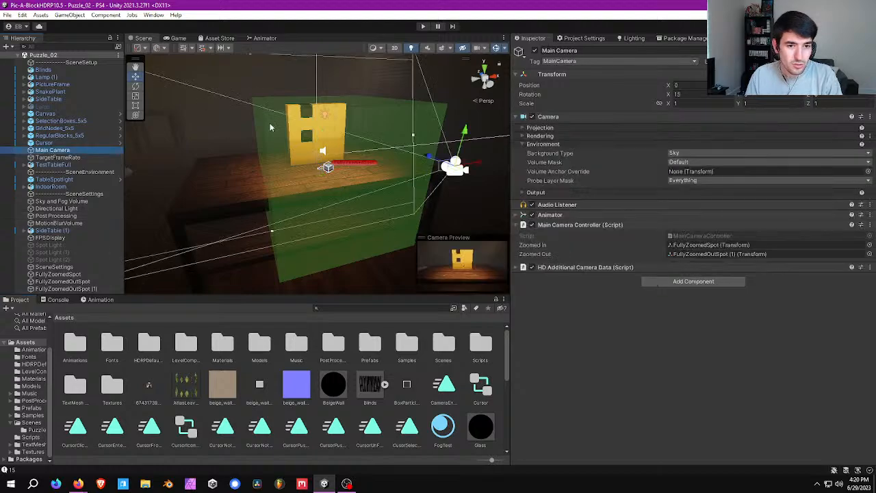
{"action": "left_click", "coordinate": [277, 205]}
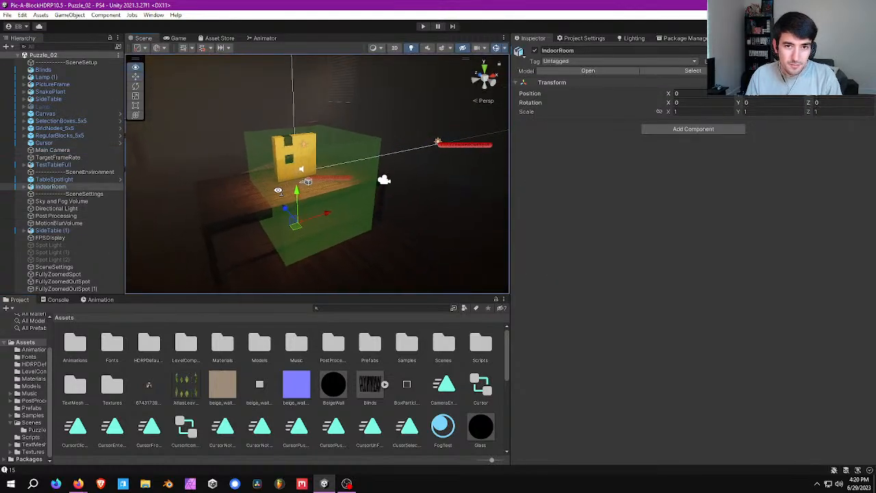
Start Play mode and clear all five front blocks from the middle column of the yellow block wall
{"action": "key", "text": "ctrl+p"}
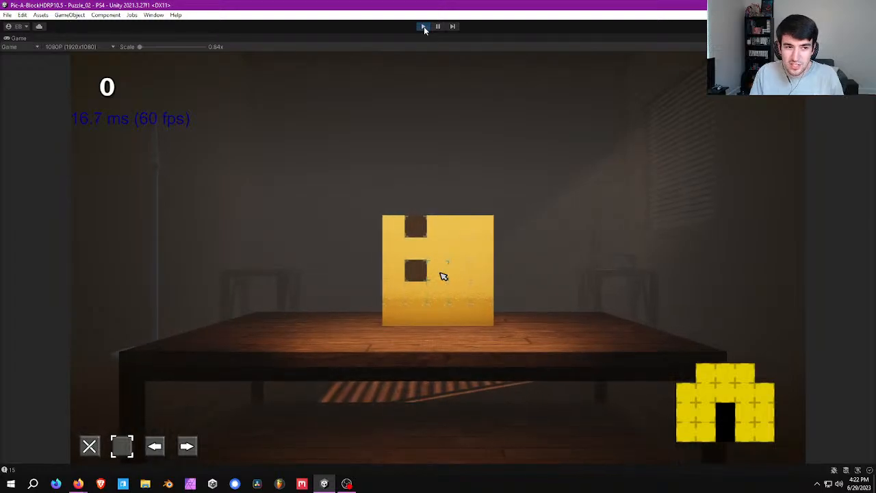
{"action": "left_click", "coordinate": [442, 321]}
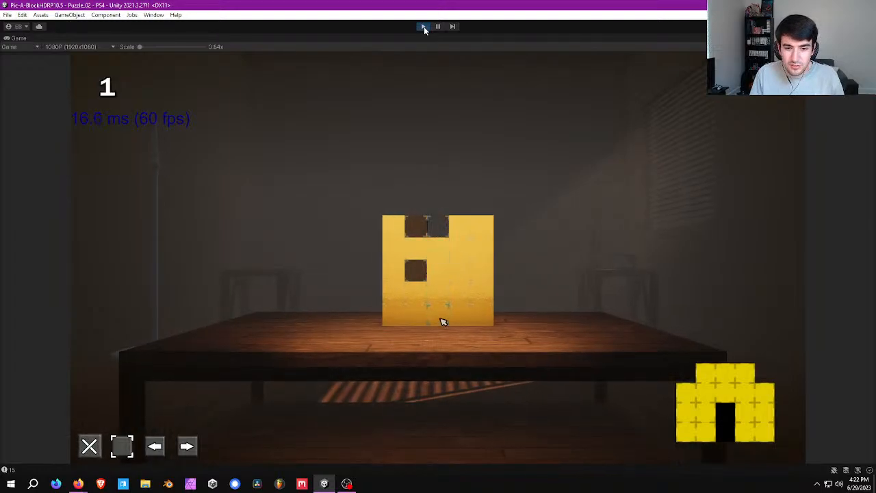
{"action": "left_click", "coordinate": [443, 322]}
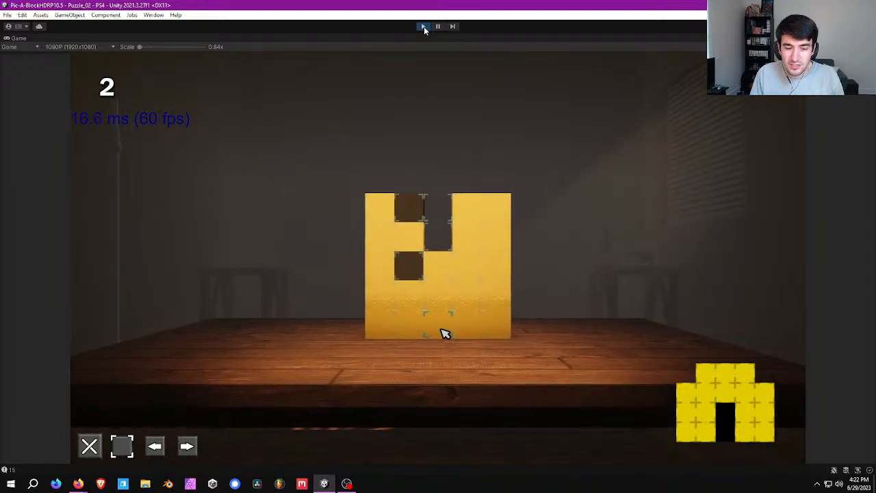
{"action": "left_click", "coordinate": [444, 334]}
{"action": "left_click", "coordinate": [445, 348]}
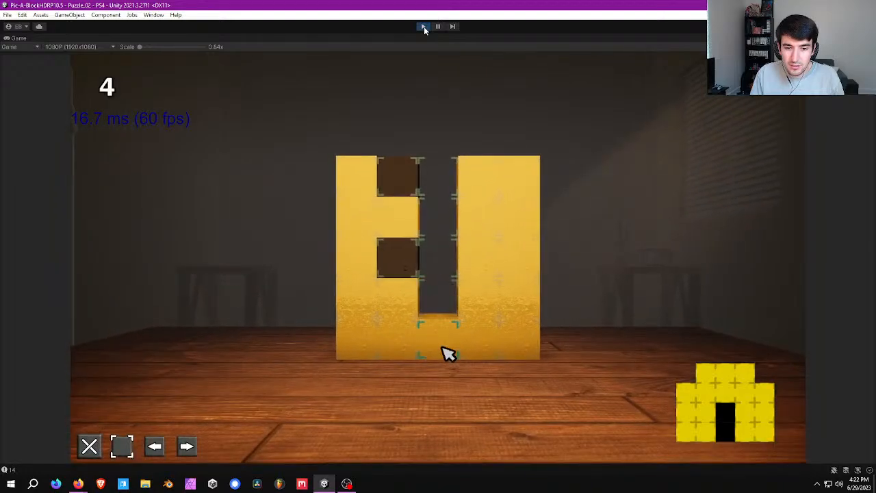
{"action": "left_click", "coordinate": [446, 351]}
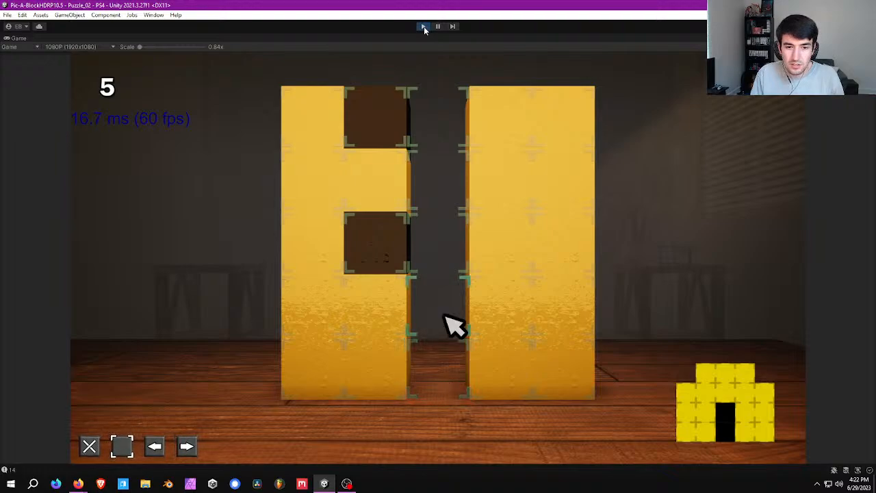
Move the blocks beside the gap and in the outer columns until the wall matches the house-shaped target, and stop Play mode
{"action": "left_click", "coordinate": [384, 122]}
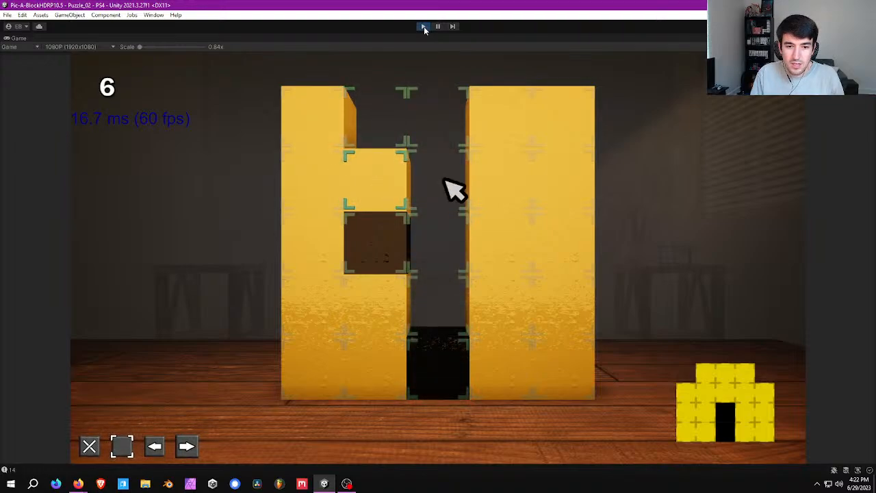
{"action": "left_click", "coordinate": [382, 252]}
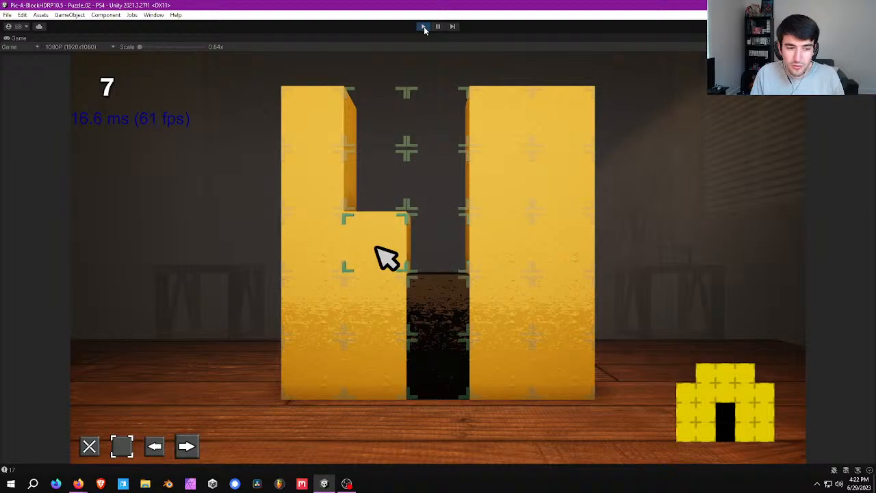
{"action": "left_click", "coordinate": [377, 248]}
{"action": "left_click", "coordinate": [308, 247]}
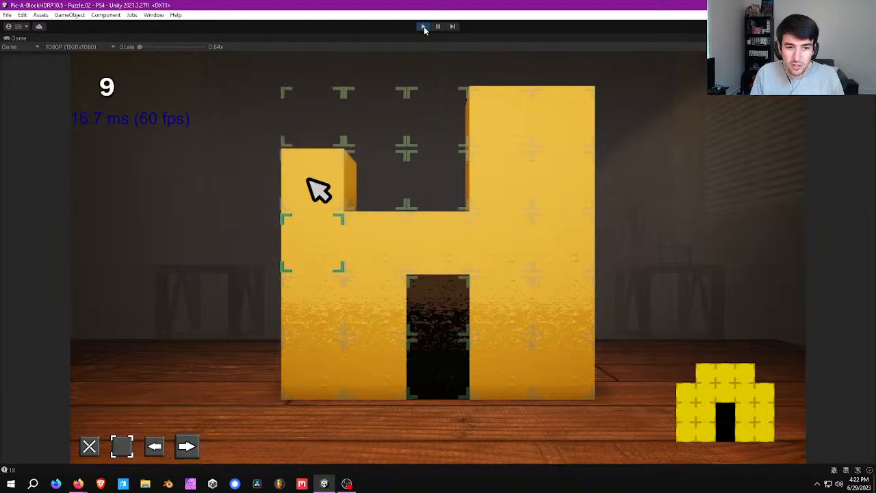
{"action": "left_click", "coordinate": [308, 178]}
{"action": "left_click", "coordinate": [510, 181]}
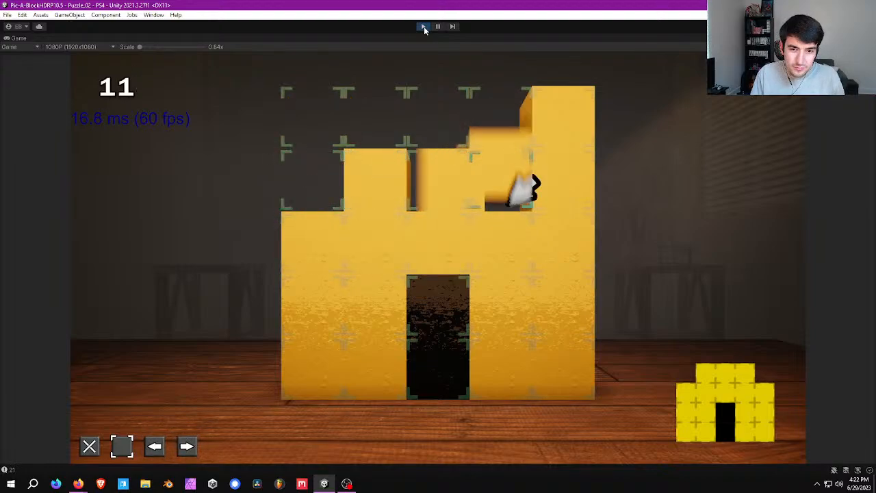
{"action": "left_click", "coordinate": [581, 113]}
{"action": "left_click", "coordinate": [580, 180]}
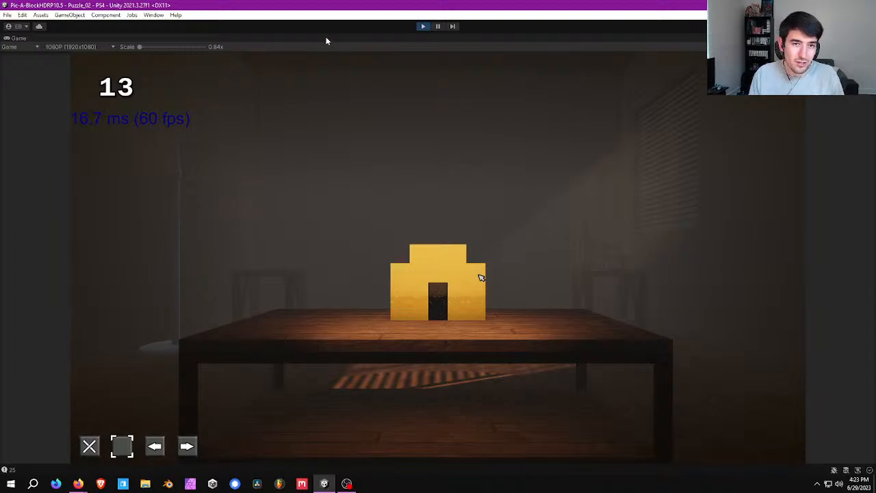
{"action": "left_click", "coordinate": [419, 27]}
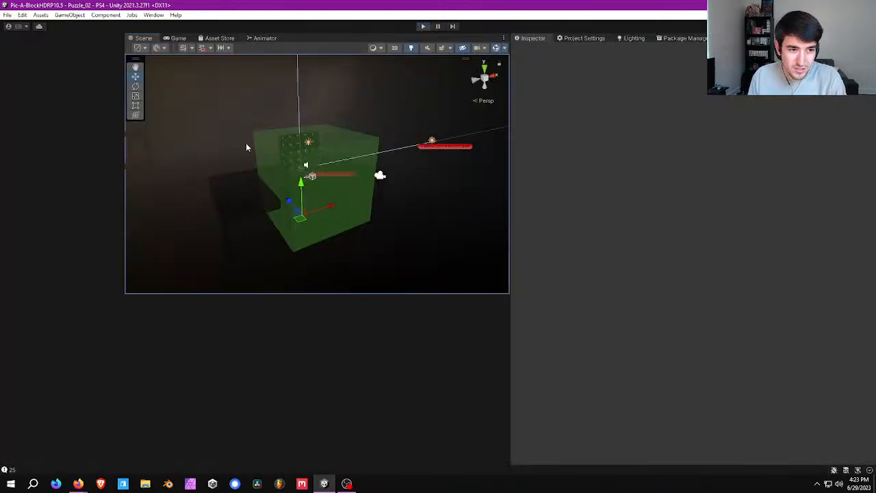
Enable the inactive Lamp object in the Puzzle_02 scene
{"action": "right_click_drag", "start_coordinate": [187, 105], "coordinate": [219, 130]}
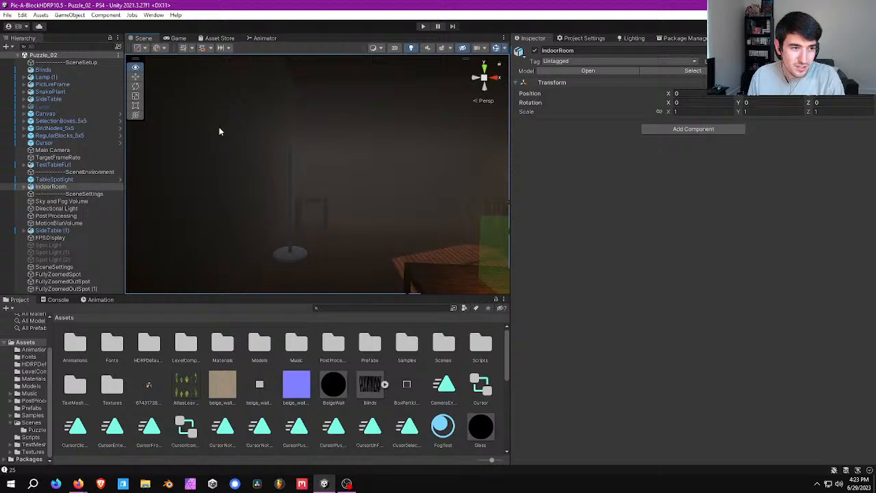
{"action": "left_click", "coordinate": [73, 105]}
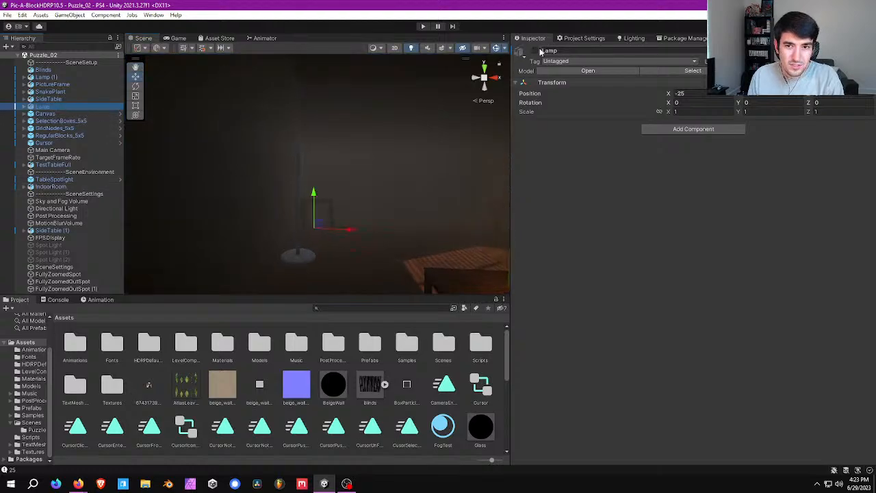
{"action": "left_click", "coordinate": [536, 52]}
Delete the duplicate standing lamp Lamp (1) from the Puzzle_02 scene
{"action": "right_click_drag", "start_coordinate": [370, 177], "coordinate": [322, 217]}
{"action": "key", "text": "w"}
{"action": "left_click", "coordinate": [295, 174]}
{"action": "left_click", "coordinate": [24, 77]}
{"action": "left_click", "coordinate": [58, 91]}
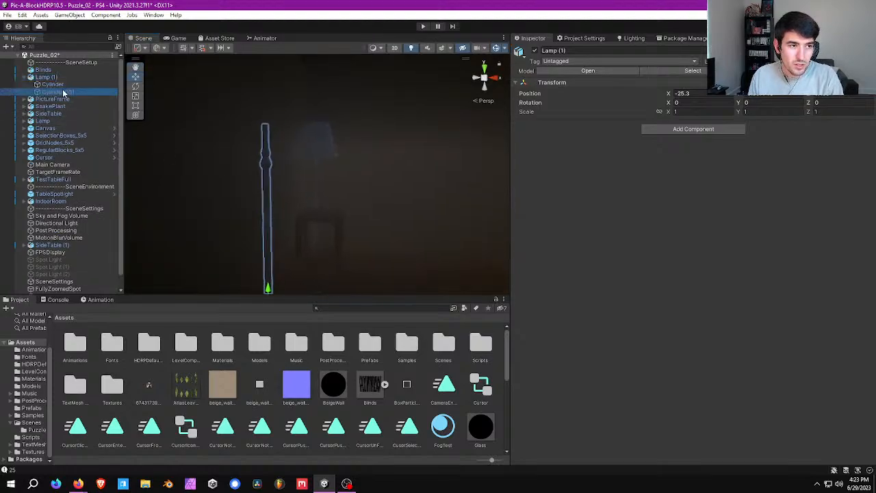
{"action": "left_click", "coordinate": [533, 52]}
{"action": "right_click_drag", "start_coordinate": [311, 119], "coordinate": [314, 141]}
{"action": "key", "text": "s"}
{"action": "left_click", "coordinate": [295, 185]}
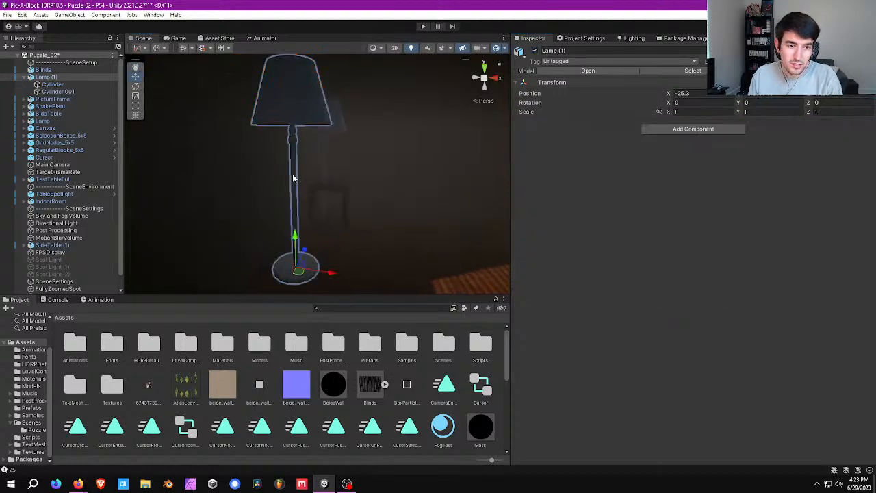
{"action": "key", "text": "Delete"}
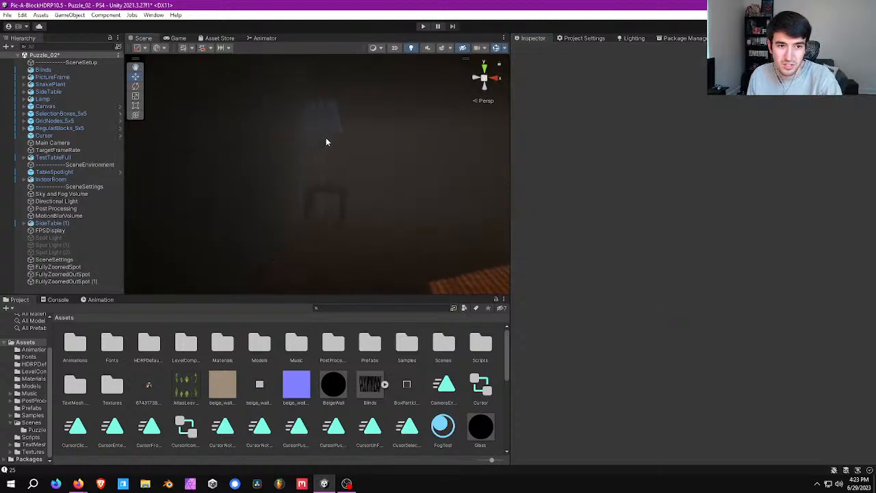
Check the remaining Lamp's placement in the room and save the scene
{"action": "left_click", "coordinate": [319, 116]}
{"action": "right_click_drag", "start_coordinate": [335, 145], "coordinate": [426, 193]}
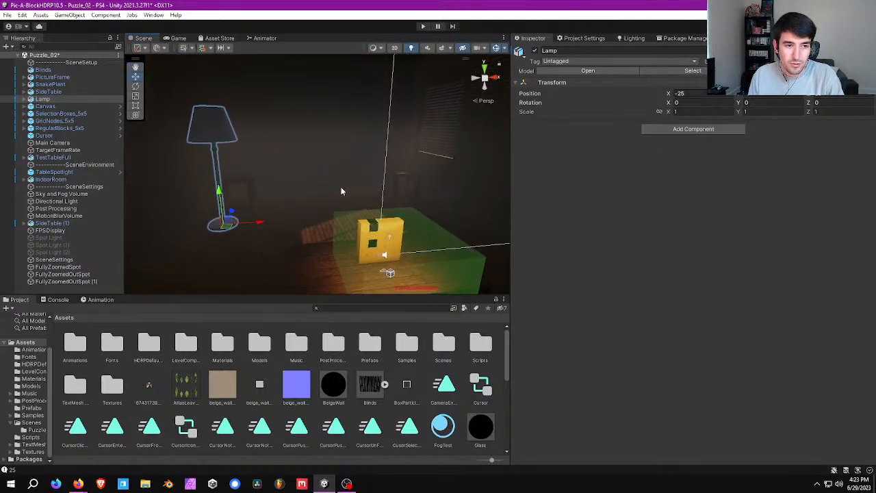
{"action": "left_click", "coordinate": [321, 197]}
{"action": "right_click_drag", "start_coordinate": [319, 198], "coordinate": [242, 144]}
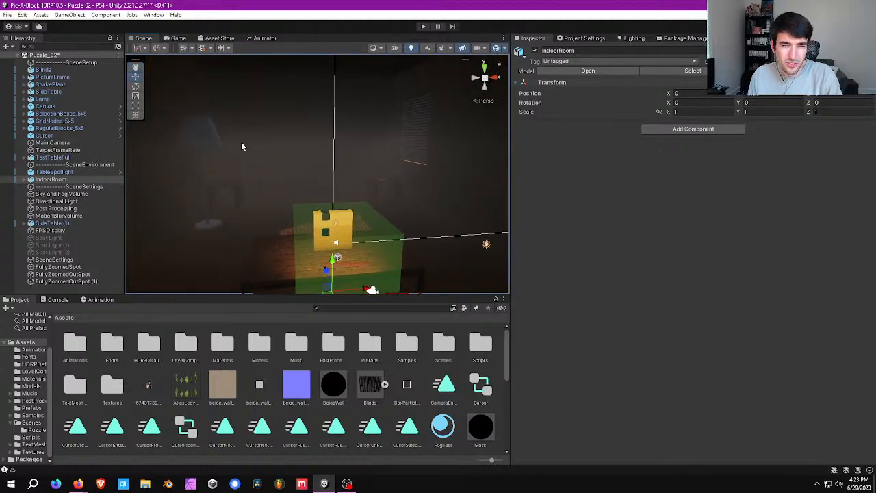
{"action": "left_click", "coordinate": [7, 15]}
{"action": "left_click", "coordinate": [20, 59]}
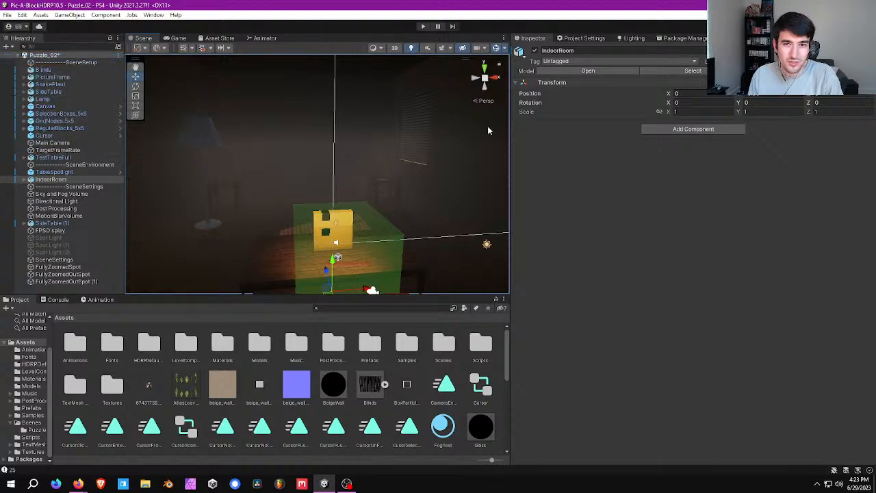
Enlarge the Scene view by narrowing the Inspector and Hierarchy and shortening the Project window, and look around the room
{"action": "left_click_drag", "start_coordinate": [510, 134], "coordinate": [602, 148]}
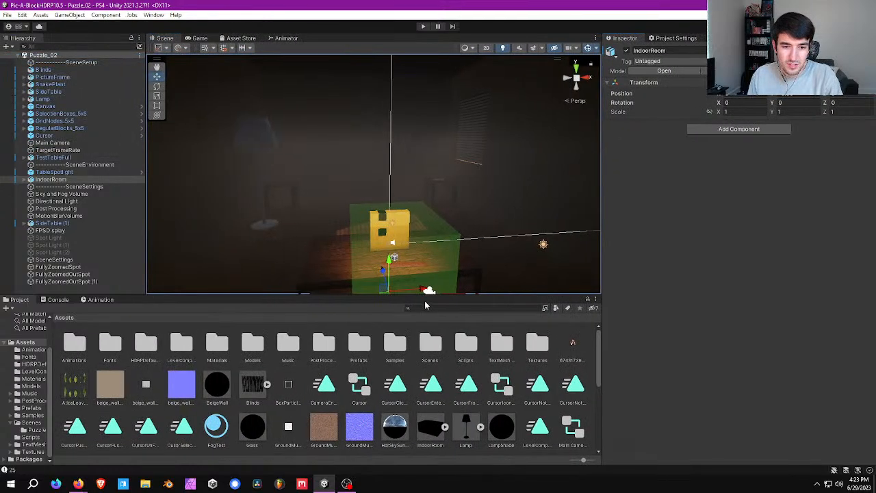
{"action": "left_click_drag", "start_coordinate": [432, 294], "coordinate": [440, 338]}
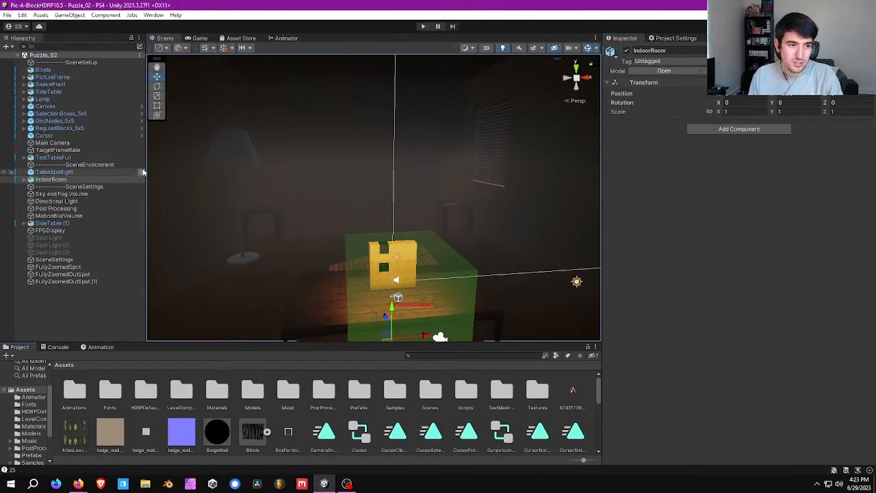
{"action": "left_click_drag", "start_coordinate": [145, 165], "coordinate": [115, 167]}
{"action": "mouse_move", "coordinate": [243, 162]}
{"action": "right_mouse_down"}
{"action": "mouse_move", "coordinate": [256, 219]}
{"action": "mouse_move", "coordinate": [297, 157]}
{"action": "mouse_move", "coordinate": [306, 208]}
{"action": "mouse_move", "coordinate": [349, 191]}
{"action": "mouse_move", "coordinate": [307, 189]}
{"action": "mouse_move", "coordinate": [310, 181]}
{"action": "mouse_move", "coordinate": [231, 165]}
{"action": "right_mouse_up"}
{"action": "key", "text": "w"}
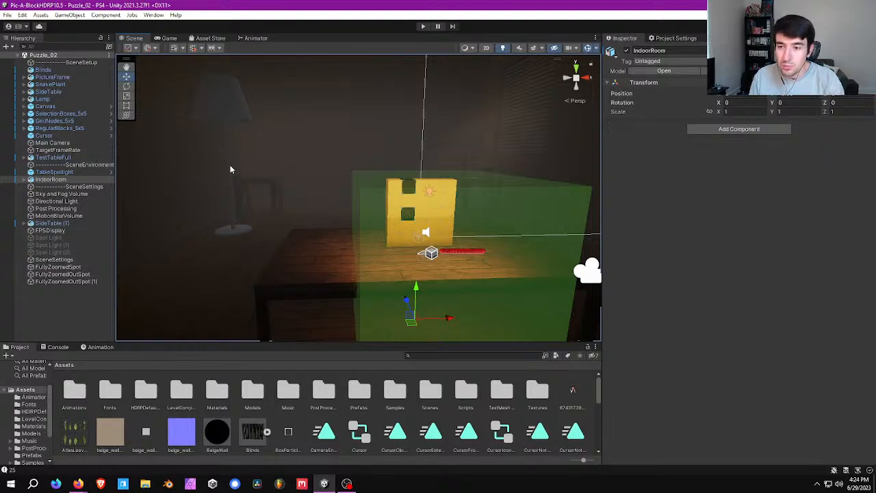
{"action": "right_click_drag", "start_coordinate": [424, 160], "coordinate": [452, 140]}
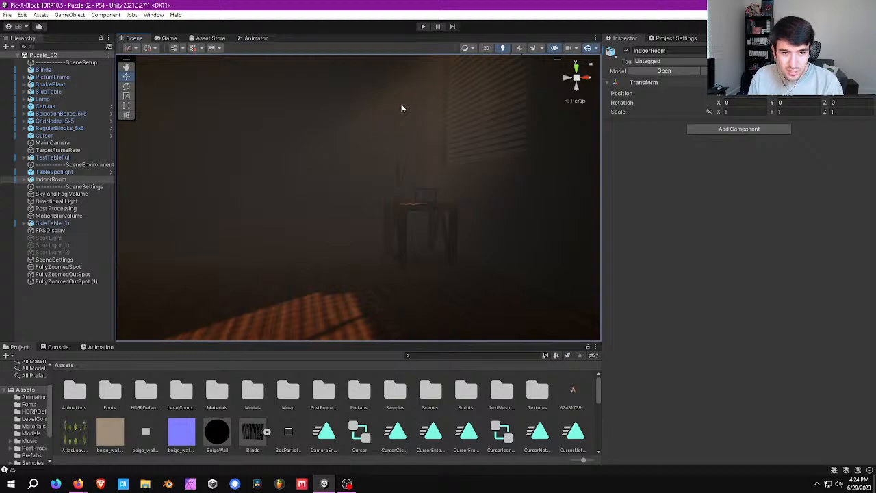
Switch to Blender and delete the default light and camera from the new scene
{"action": "left_click", "coordinate": [169, 484]}
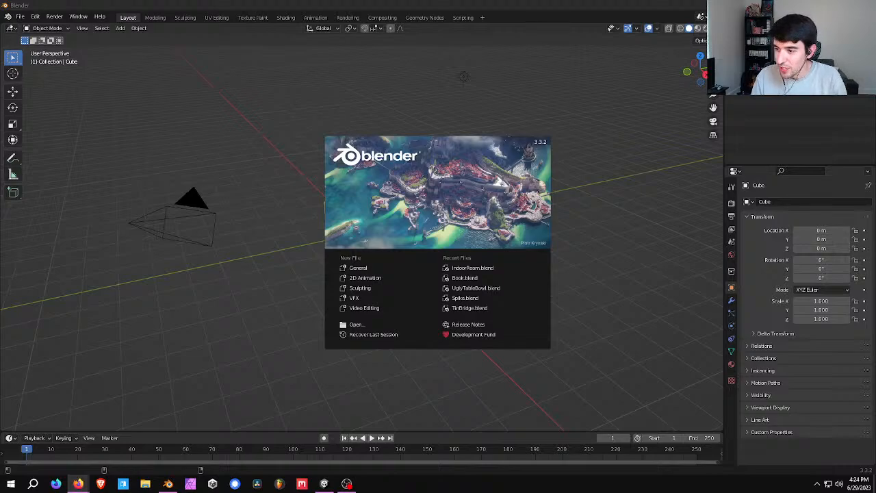
{"action": "left_click", "coordinate": [462, 79]}
{"action": "left_click", "coordinate": [463, 77]}
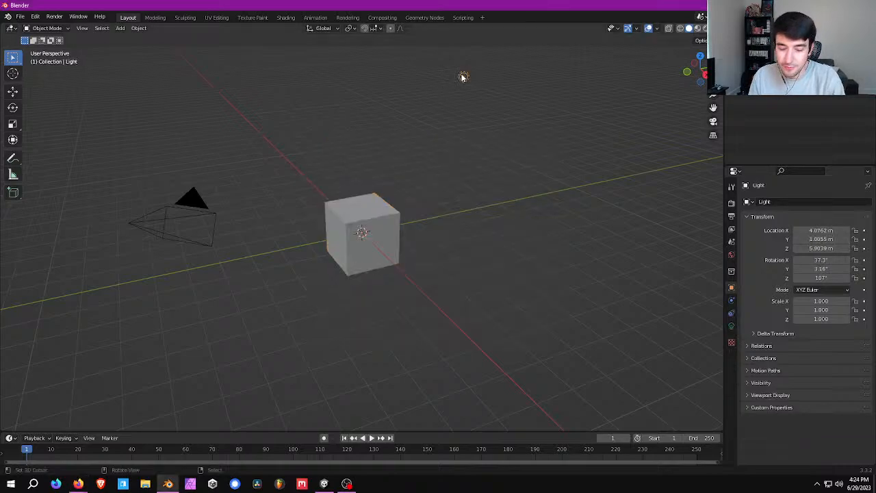
{"action": "key", "text": "Delete"}
{"action": "left_click", "coordinate": [199, 204]}
{"action": "key", "text": "Delete"}
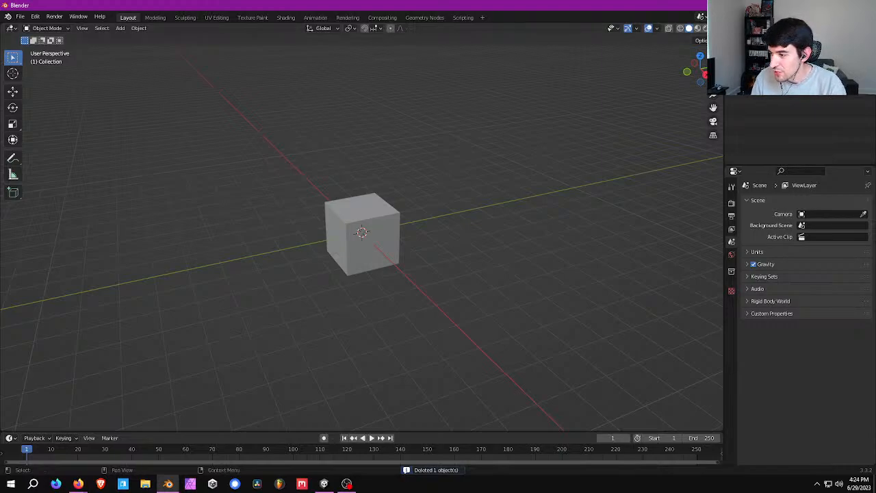
Switch to the browser with the fancy bookends reference image and move its window off the main screen
{"action": "key", "text": "alt+Tab"}
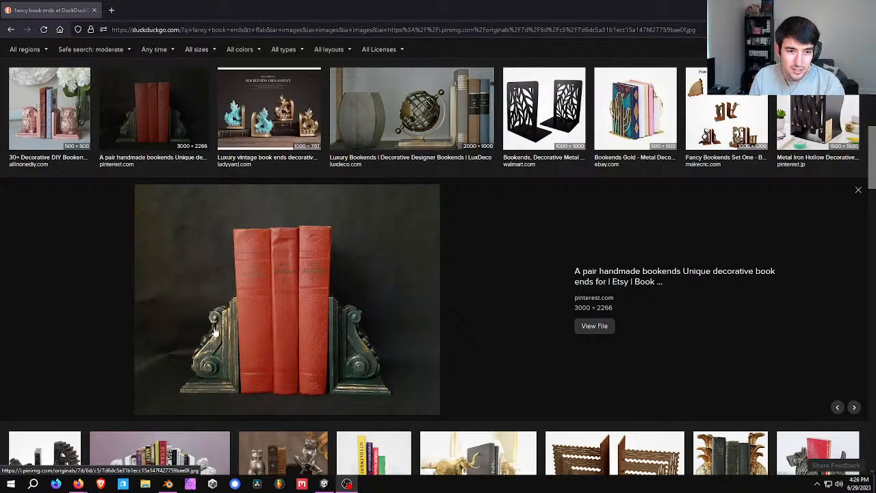
{"action": "left_click_drag", "start_coordinate": [600, 9], "coordinate": [875, 178]}
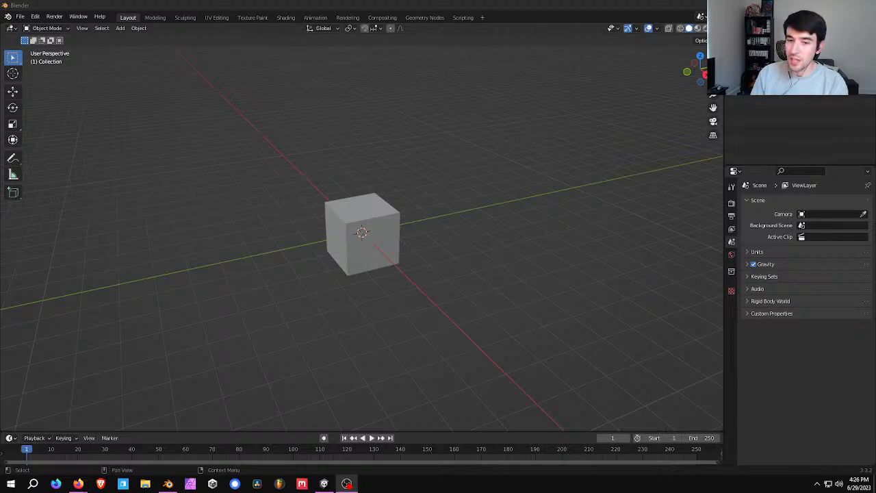
Move the default cube up to 1 m on Z so it sits on the ground plane
{"action": "left_click", "coordinate": [391, 230]}
{"action": "scroll", "coordinate": [421, 244], "scroll_direction": "down", "scroll_amount": 2}
{"action": "mouse_move", "coordinate": [402, 243]}
{"action": "middle_mouse_down"}
{"action": "mouse_move", "coordinate": [416, 238]}
{"action": "mouse_move", "coordinate": [413, 244]}
{"action": "middle_mouse_up"}
{"action": "scroll", "coordinate": [416, 237], "scroll_direction": "down", "scroll_amount": 1}
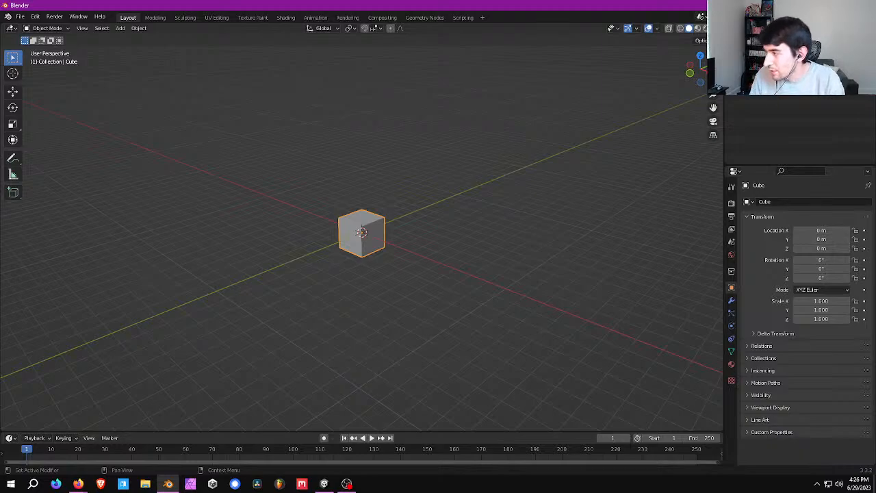
{"action": "scroll", "coordinate": [388, 228], "scroll_direction": "up", "scroll_amount": 1}
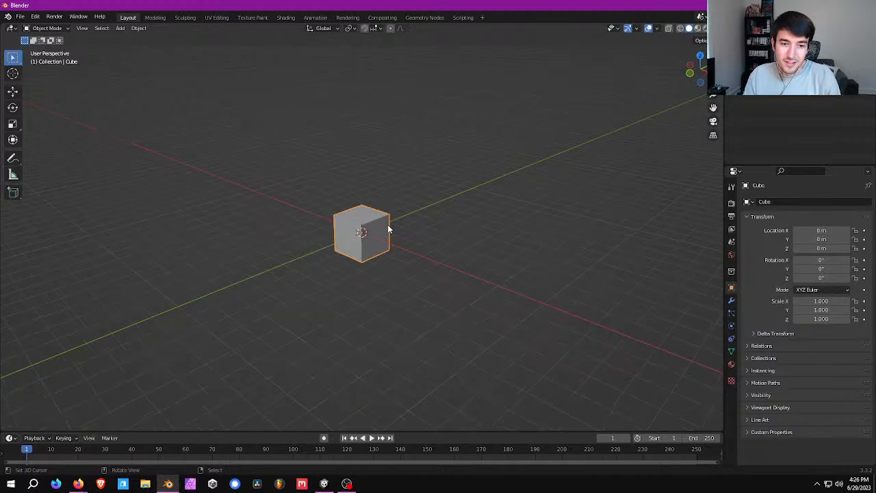
{"action": "scroll", "coordinate": [388, 228], "scroll_direction": "up", "scroll_amount": 2}
{"action": "mouse_move", "coordinate": [388, 229]}
{"action": "middle_mouse_down"}
{"action": "mouse_move", "coordinate": [402, 223]}
{"action": "mouse_move", "coordinate": [398, 240]}
{"action": "middle_mouse_up"}
{"action": "middle_click_drag", "start_coordinate": [398, 239], "coordinate": [363, 195], "text": "shift"}
{"action": "key", "text": "Tab"}
{"action": "scroll", "coordinate": [404, 206], "scroll_direction": "up", "scroll_amount": 1}
{"action": "scroll", "coordinate": [336, 169], "scroll_direction": "down", "scroll_amount": 2}
{"action": "key", "text": "Tab"}
{"action": "left_click", "coordinate": [13, 92]}
{"action": "left_click_drag", "start_coordinate": [335, 164], "coordinate": [336, 114]}
{"action": "middle_click_drag", "start_coordinate": [336, 113], "coordinate": [452, 109]}
Select the four vertices of the cube's +Y face and move the face outward along Y to lengthen the cube
{"action": "key", "text": "Tab"}
{"action": "key", "text": "alt+a"}
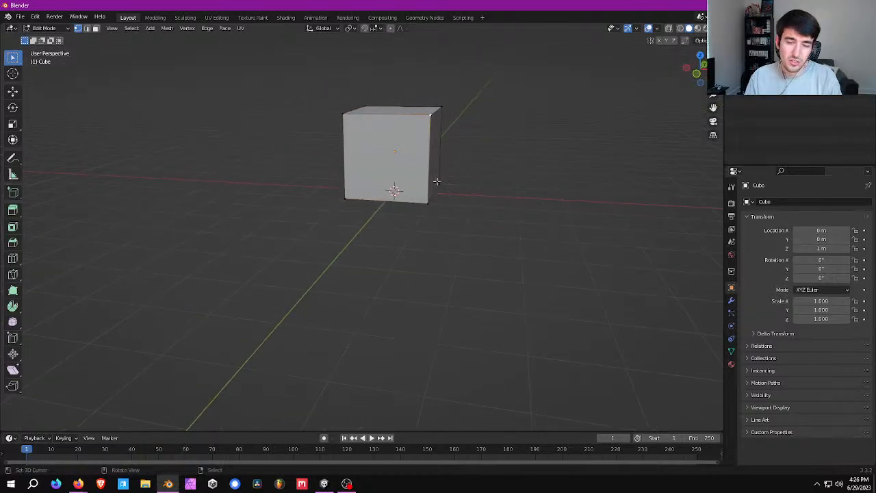
{"action": "middle_click_drag", "start_coordinate": [431, 157], "coordinate": [262, 148]}
{"action": "right_click", "coordinate": [278, 145]}
{"action": "right_click", "coordinate": [315, 164], "text": "shift"}
{"action": "right_click", "coordinate": [306, 228], "text": "shift"}
{"action": "right_click", "coordinate": [270, 203], "text": "shift"}
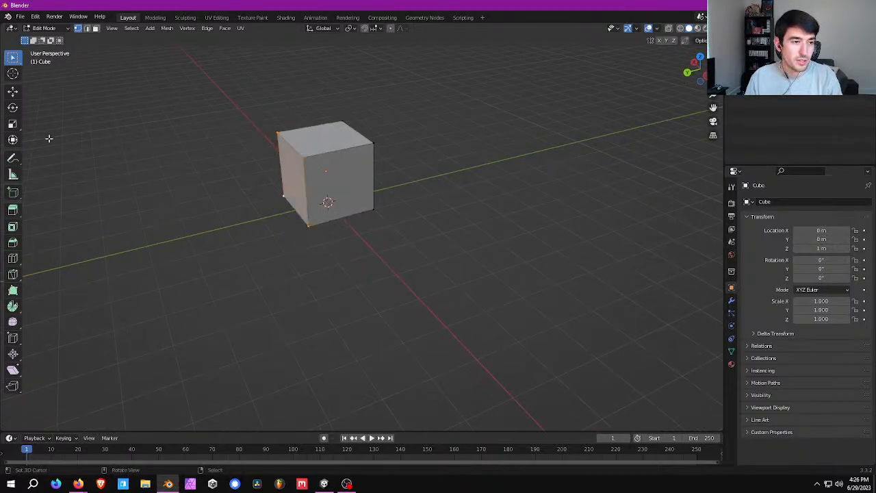
{"action": "left_click", "coordinate": [12, 91]}
{"action": "left_click_drag", "start_coordinate": [267, 189], "coordinate": [191, 211]}
Select the opposite -Y face and move it outward along Y until the block is three times as long as it is tall
{"action": "middle_click_drag", "start_coordinate": [191, 210], "coordinate": [343, 199]}
{"action": "right_click", "coordinate": [359, 135]}
{"action": "right_click", "coordinate": [400, 126], "text": "shift"}
{"action": "right_click", "coordinate": [399, 186], "text": "shift"}
{"action": "right_click", "coordinate": [361, 210], "text": "shift"}
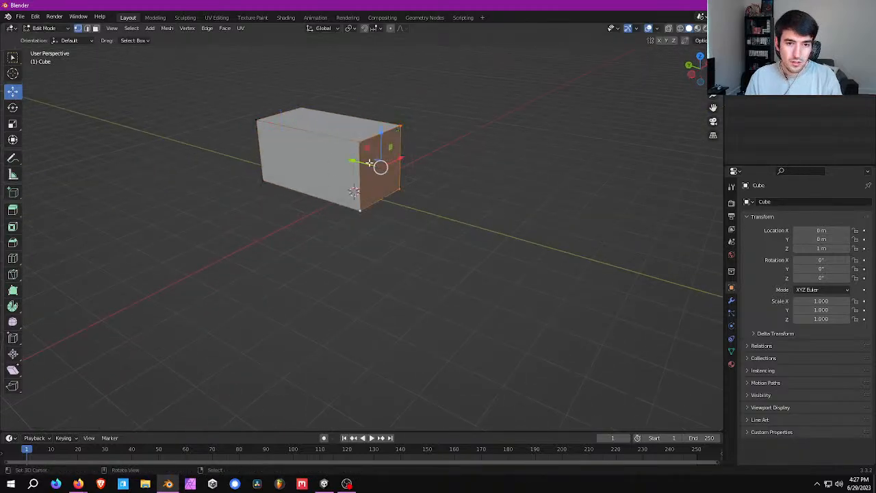
{"action": "left_click_drag", "start_coordinate": [369, 162], "coordinate": [433, 180]}
Select the block's long -X side face, check its proportions in front and side views, and move it outward along X into a wide base
{"action": "middle_click_drag", "start_coordinate": [433, 181], "coordinate": [415, 195]}
{"action": "right_click", "coordinate": [351, 202]}
{"action": "right_click", "coordinate": [382, 117], "text": "shift"}
{"action": "right_click", "coordinate": [382, 176], "text": "shift"}
{"action": "right_click", "coordinate": [355, 277], "text": "shift"}
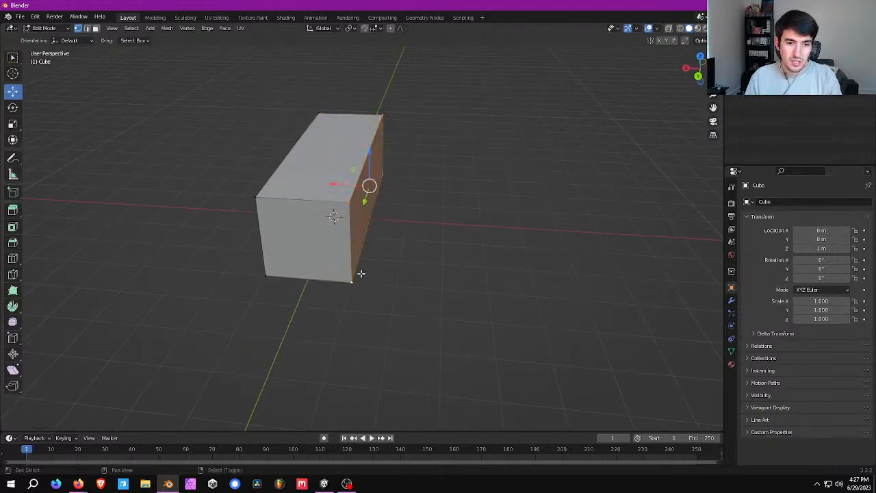
{"action": "key", "text": "KP_1"}
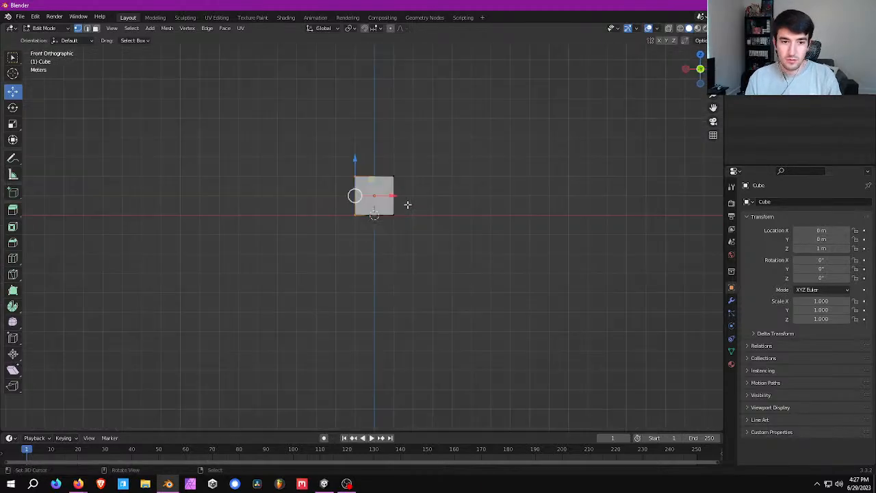
{"action": "key", "text": "KP_3"}
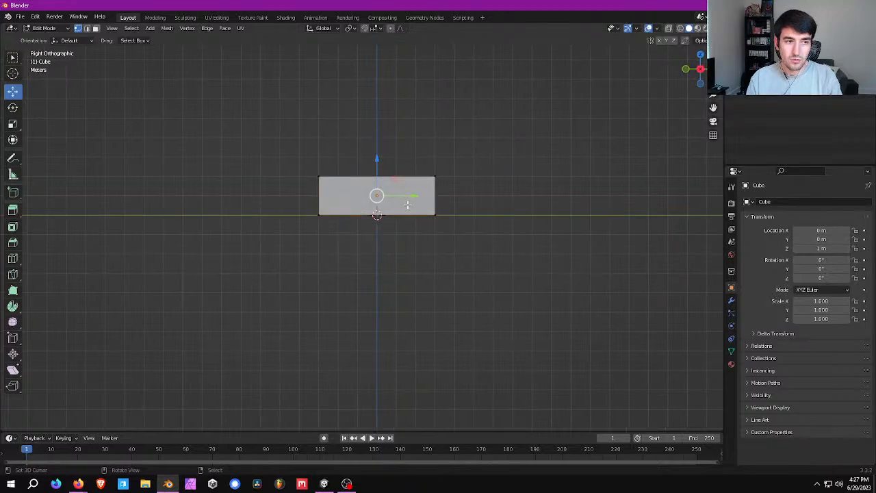
{"action": "middle_click_drag", "start_coordinate": [408, 204], "coordinate": [427, 248]}
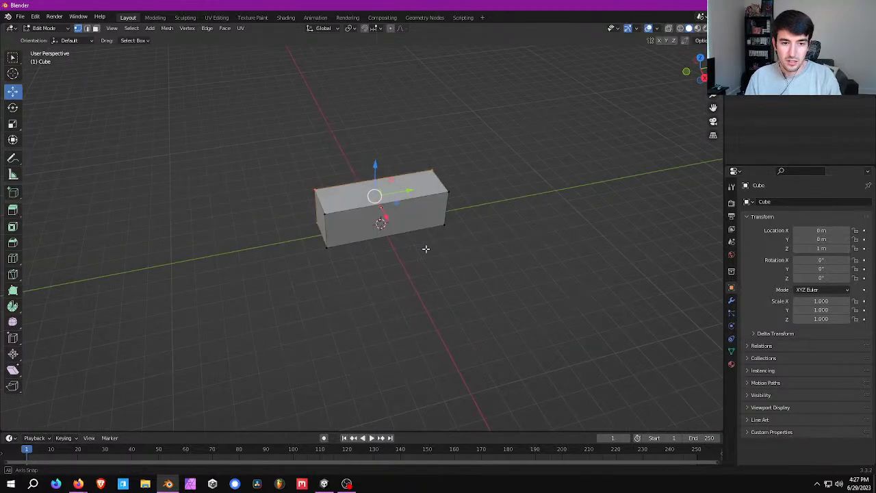
{"action": "middle_click_drag", "start_coordinate": [489, 229], "coordinate": [375, 213]}
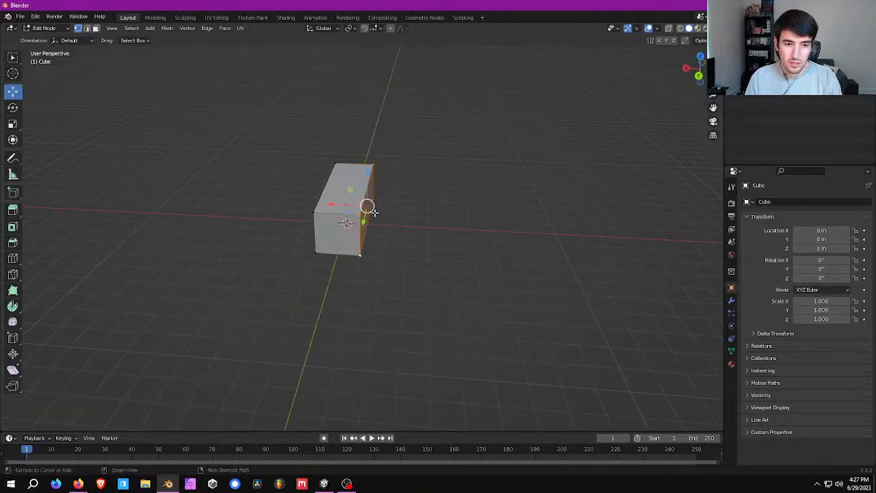
{"action": "left_click_drag", "start_coordinate": [333, 203], "coordinate": [525, 200], "text": "ctrl"}
{"action": "middle_click_drag", "start_coordinate": [435, 231], "coordinate": [380, 266]}
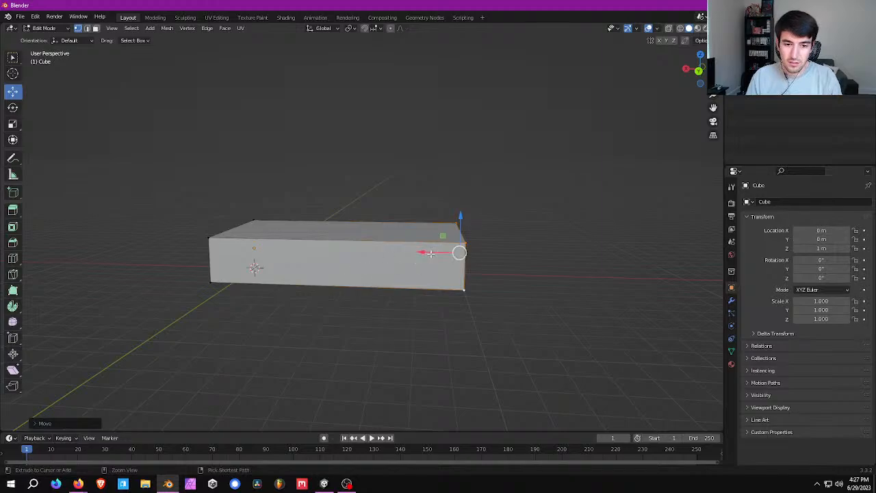
Pull the -X side face back inward and extrude it outward again to form a separate end section of the base
{"action": "left_click_drag", "start_coordinate": [430, 252], "coordinate": [362, 262], "text": "ctrl"}
{"action": "key", "text": "e"}
{"action": "left_click", "coordinate": [392, 252]}
{"action": "left_click", "coordinate": [416, 259], "text": "alt"}
Extrude the top face of the end section about 7 m upward along Z to form the bookend's L-shaped upright
{"action": "right_click", "coordinate": [393, 241]}
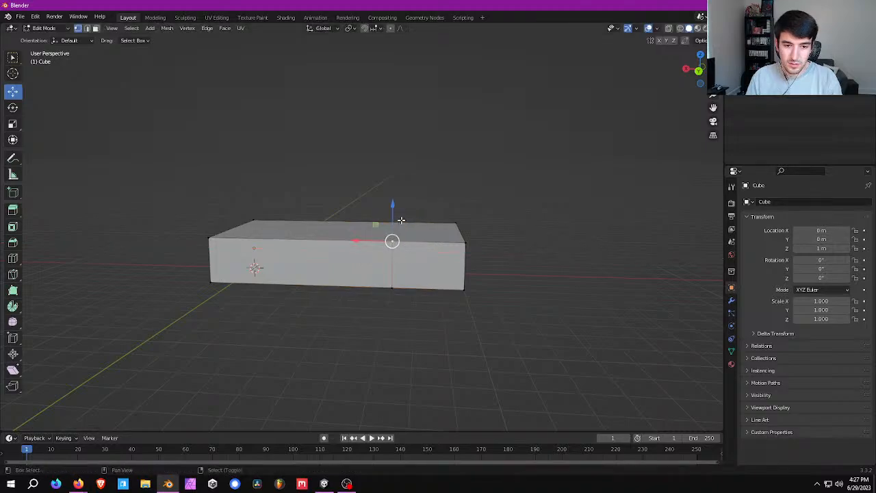
{"action": "right_click", "coordinate": [400, 221], "text": "shift"}
{"action": "right_click", "coordinate": [454, 223], "text": "shift"}
{"action": "right_click", "coordinate": [464, 243], "text": "shift"}
{"action": "key", "text": "e"}
{"action": "left_click", "coordinate": [450, 244]}
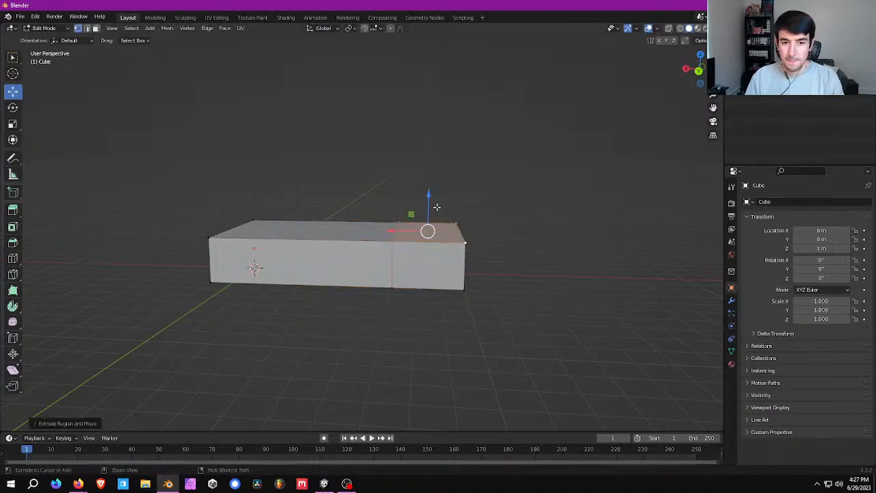
{"action": "left_click_drag", "start_coordinate": [431, 197], "coordinate": [428, 56], "text": "ctrl"}
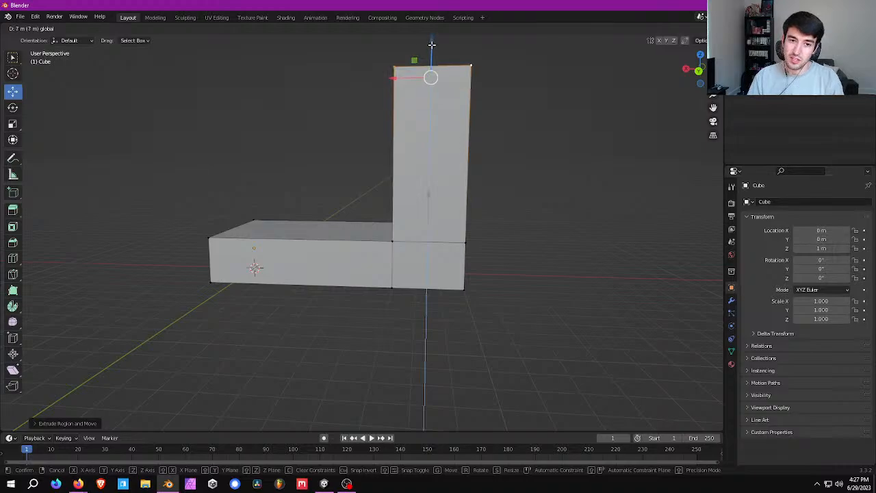
Raise the upright's top face a little further along Z and check the L shape's proportions
{"action": "scroll", "coordinate": [380, 219], "scroll_direction": "down", "scroll_amount": 6}
{"action": "middle_click_drag", "start_coordinate": [381, 219], "coordinate": [383, 267], "text": "shift"}
{"action": "scroll", "coordinate": [389, 271], "scroll_direction": "up", "scroll_amount": 4}
{"action": "scroll", "coordinate": [389, 271], "scroll_direction": "up", "scroll_amount": 2}
{"action": "left_click_drag", "start_coordinate": [450, 124], "coordinate": [450, 100]}
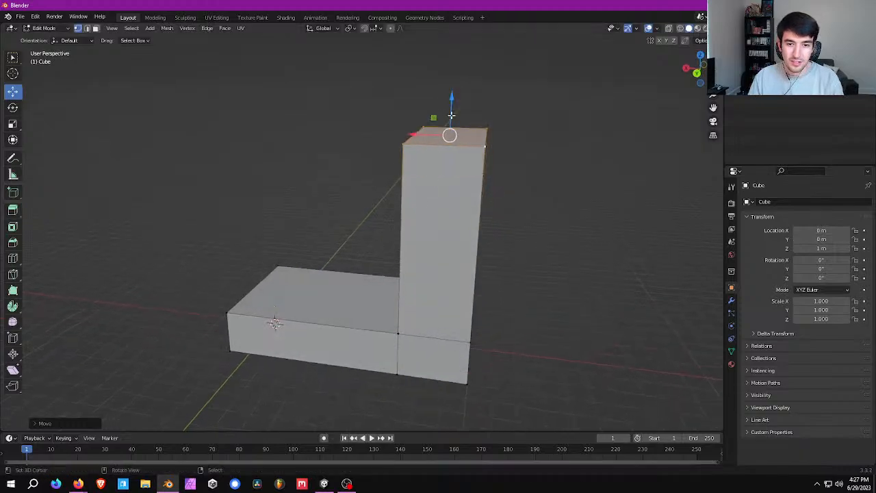
{"action": "scroll", "coordinate": [438, 161], "scroll_direction": "down", "scroll_amount": 3}
{"action": "middle_click_drag", "start_coordinate": [430, 172], "coordinate": [448, 158]}
{"action": "scroll", "coordinate": [447, 162], "scroll_direction": "down", "scroll_amount": 1}
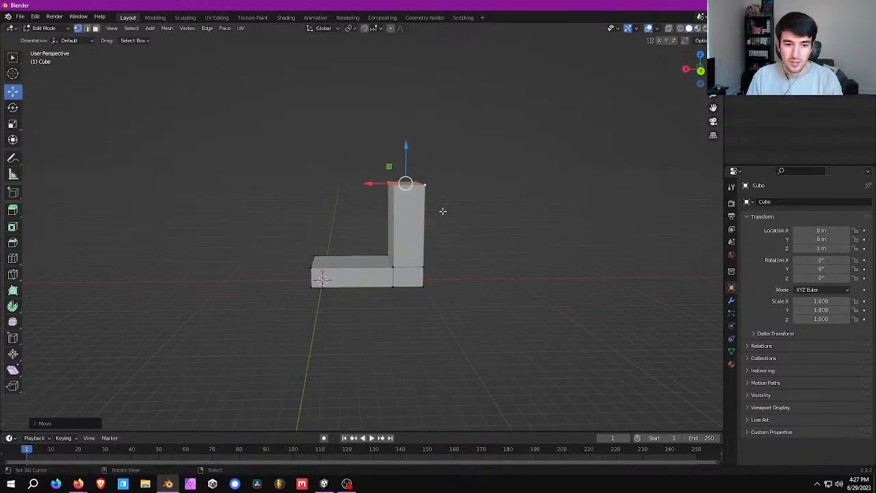
{"action": "middle_click_drag", "start_coordinate": [424, 209], "coordinate": [415, 203]}
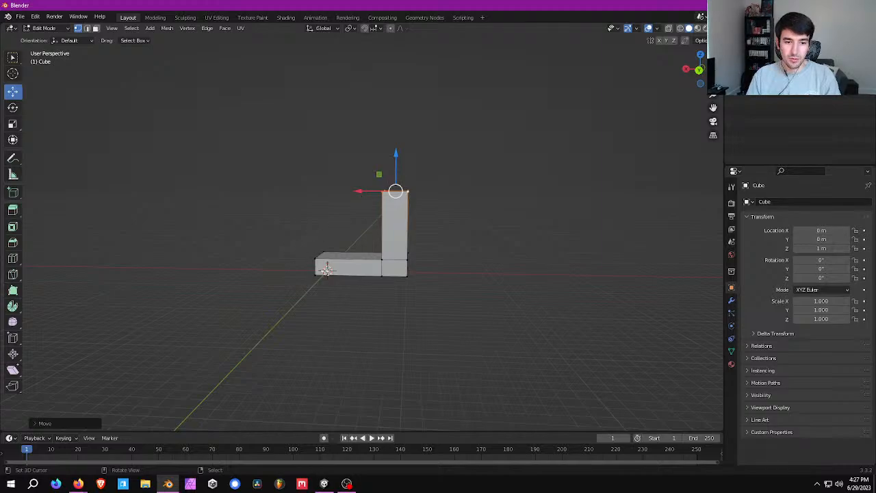
{"action": "middle_click_drag", "start_coordinate": [401, 182], "coordinate": [414, 211]}
{"action": "scroll", "coordinate": [413, 211], "scroll_direction": "down", "scroll_amount": 1}
{"action": "right_click", "coordinate": [330, 265]}
{"action": "right_click", "coordinate": [365, 259], "text": "shift"}
{"action": "right_click", "coordinate": [364, 275], "text": "shift"}
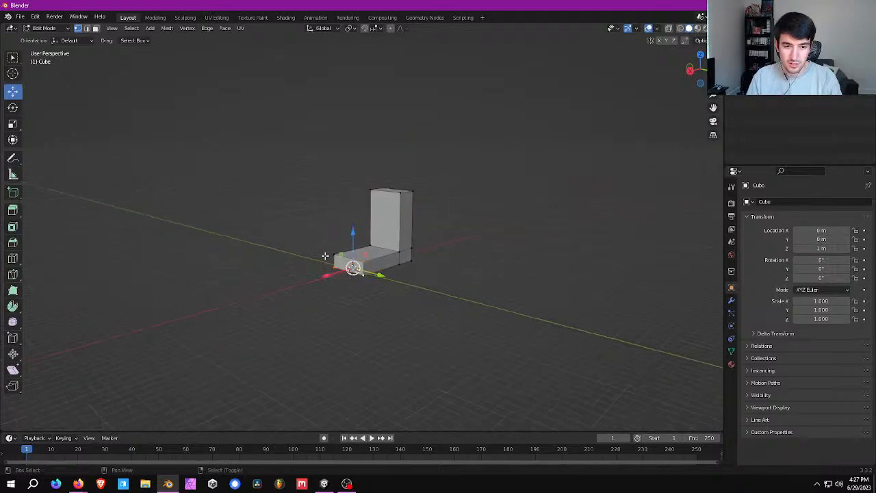
{"action": "right_click", "coordinate": [327, 256], "text": "shift"}
{"action": "middle_click_drag", "start_coordinate": [373, 257], "coordinate": [335, 242]}
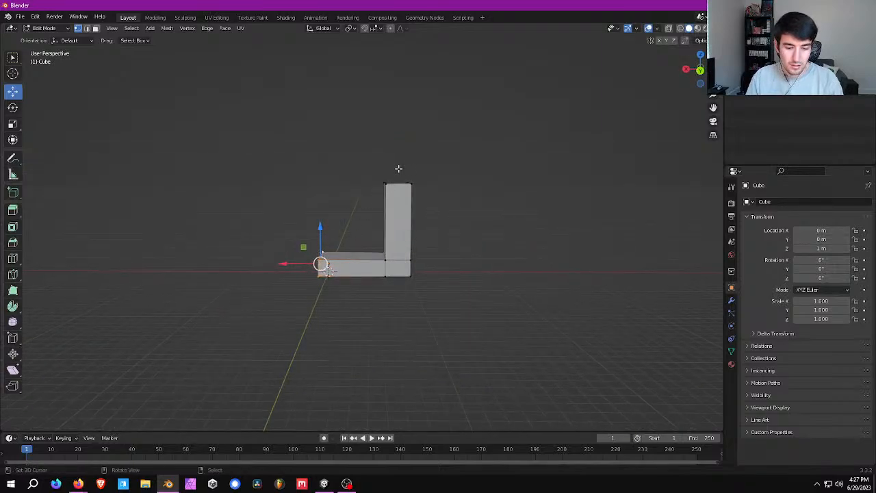
In wireframe shading, select all of the upright's vertices and shift them inward along X to shorten the base
{"action": "key", "text": "z"}
{"action": "key", "text": "4"}
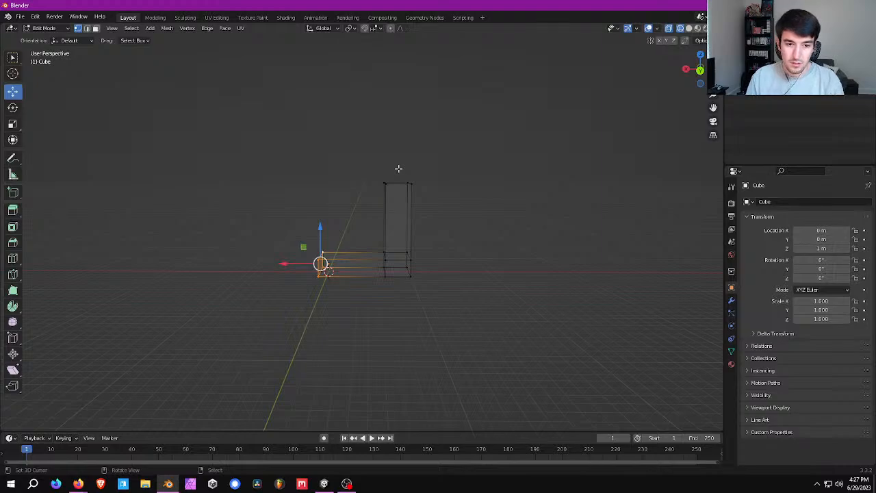
{"action": "key", "text": "a"}
{"action": "key", "text": "alt+a"}
{"action": "left_click_drag", "start_coordinate": [443, 147], "coordinate": [349, 360]}
{"action": "left_click_drag", "start_coordinate": [367, 239], "coordinate": [348, 239]}
{"action": "middle_click_drag", "start_coordinate": [348, 240], "coordinate": [346, 239]}
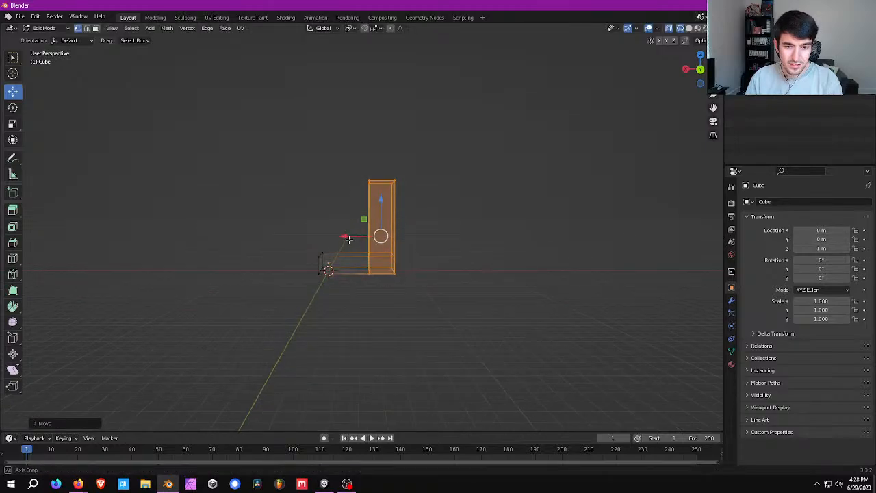
{"action": "left_click_drag", "start_coordinate": [347, 238], "coordinate": [355, 239]}
Clear the selection and return the viewport to solid shading, with edge selection active
{"action": "middle_click_drag", "start_coordinate": [350, 261], "coordinate": [407, 205]}
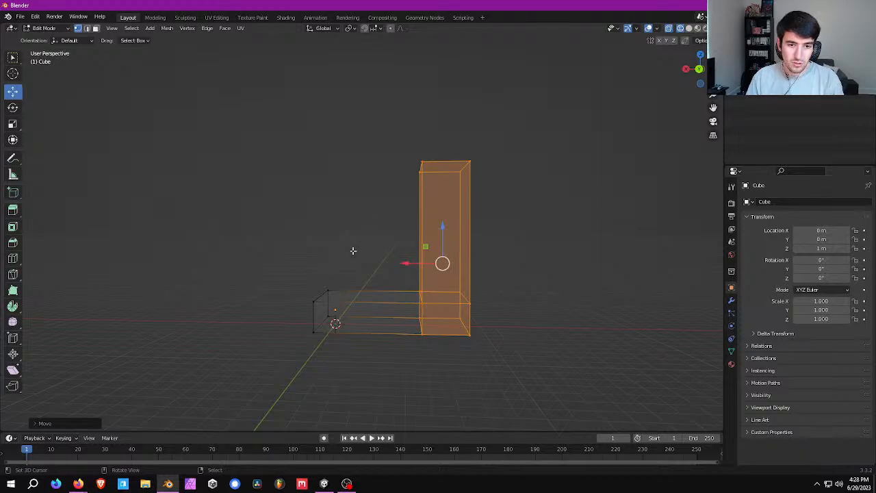
{"action": "left_click", "coordinate": [423, 249]}
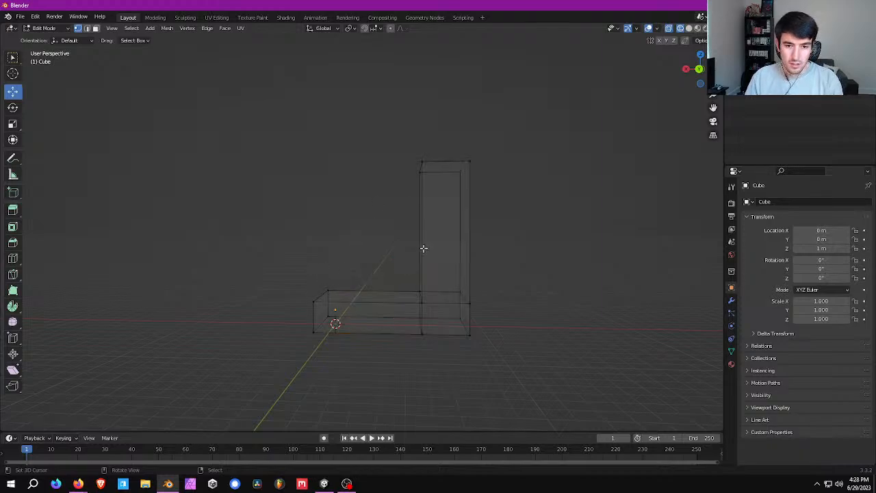
{"action": "middle_click_drag", "start_coordinate": [232, 167], "coordinate": [262, 188]}
{"action": "key", "text": "z"}
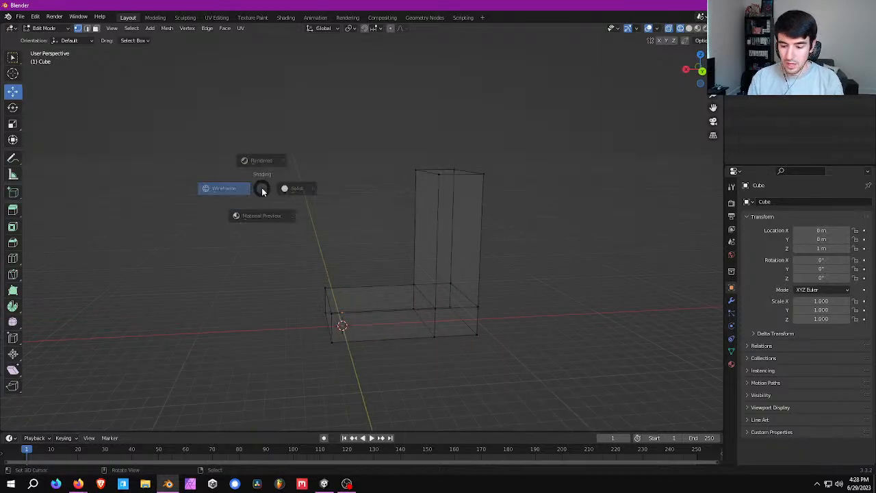
{"action": "key", "text": "6"}
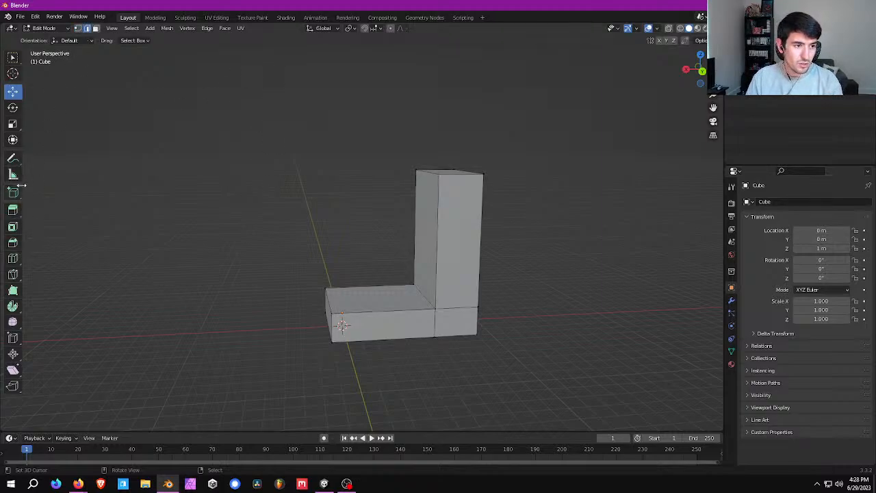
Add one loop cut across the middle of the upright and one across the middle of the base
{"action": "left_click", "coordinate": [12, 259]}
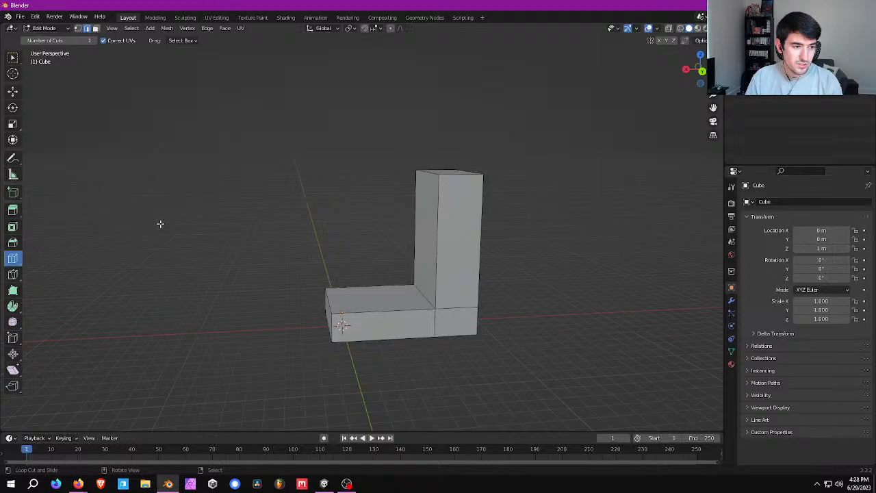
{"action": "left_click", "coordinate": [431, 215]}
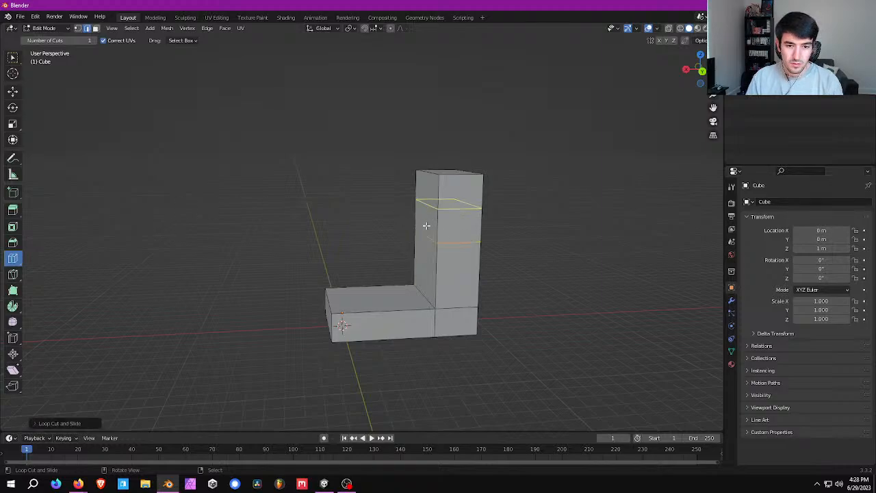
{"action": "left_click", "coordinate": [380, 307]}
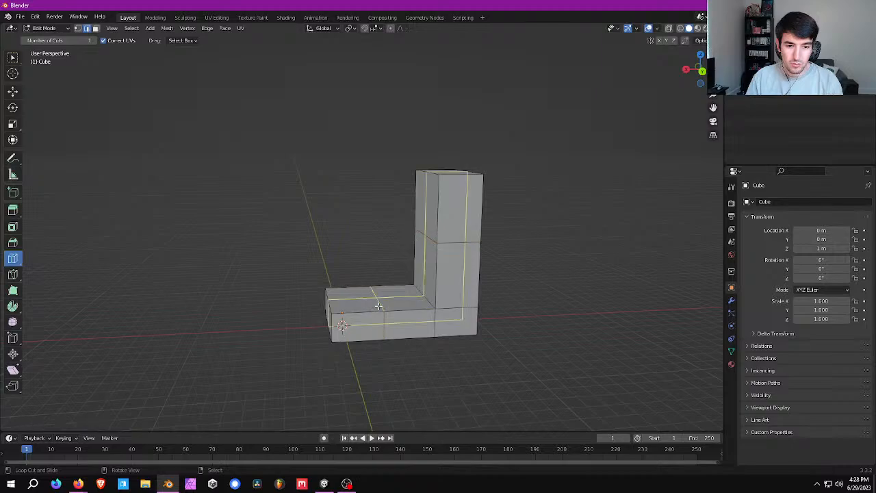
Select the four edges around the base's free end and move them inward along X to the world origin
{"action": "left_click", "coordinate": [12, 91]}
{"action": "middle_click_drag", "start_coordinate": [401, 286], "coordinate": [317, 316]}
{"action": "left_click", "coordinate": [355, 313]}
{"action": "left_click", "coordinate": [357, 333], "text": "shift"}
{"action": "left_click", "coordinate": [370, 341], "text": "shift"}
{"action": "left_click", "coordinate": [319, 304], "text": "shift"}
{"action": "left_click_drag", "start_coordinate": [302, 321], "coordinate": [320, 316]}
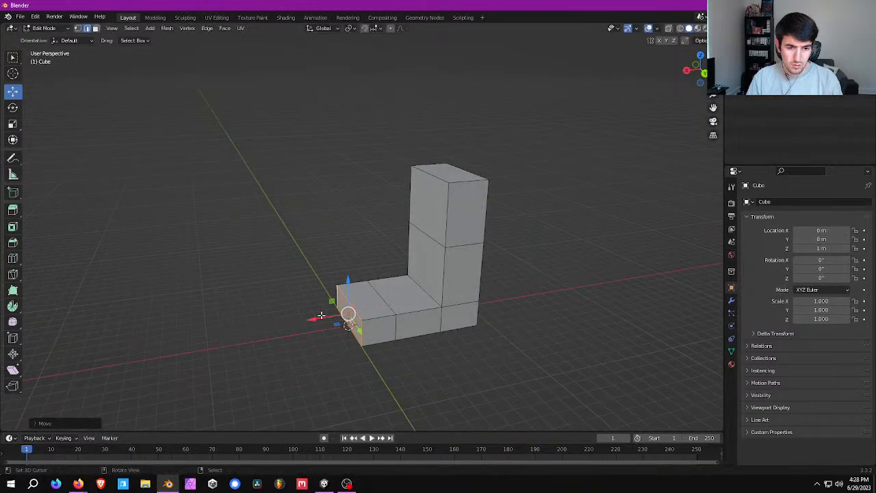
Select the base's loop cut, move it toward the free end and set its median X to -1 m
{"action": "middle_click_drag", "start_coordinate": [322, 315], "coordinate": [299, 291]}
{"action": "left_click", "coordinate": [374, 313]}
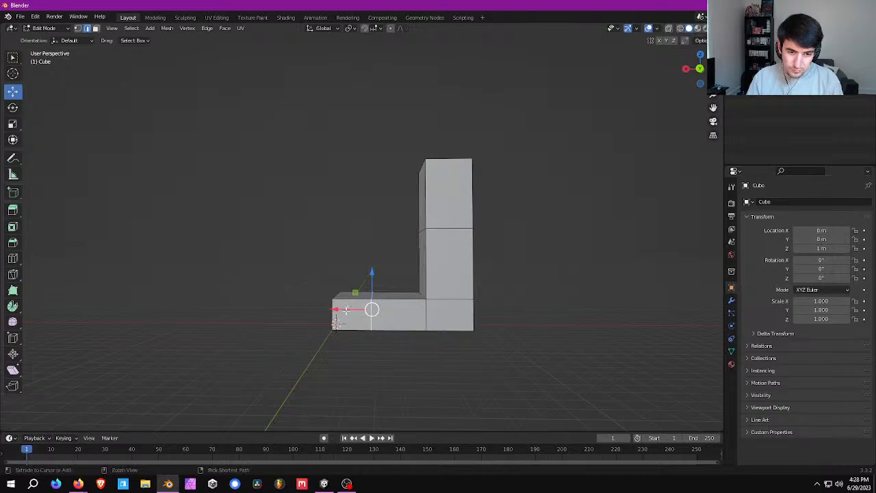
{"action": "mouse_move", "coordinate": [339, 310]}
{"action": "left_mouse_down"}
{"action": "mouse_move", "coordinate": [323, 315]}
{"action": "mouse_move", "coordinate": [324, 308]}
{"action": "left_mouse_up"}
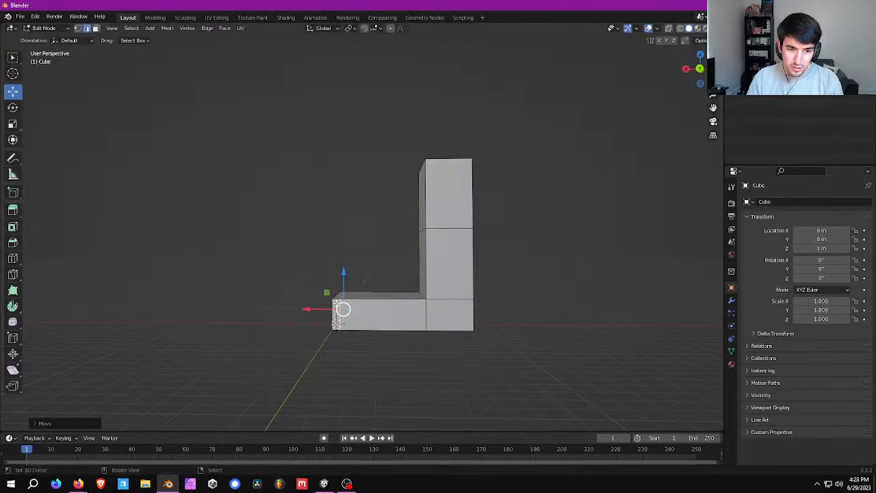
{"action": "scroll", "coordinate": [345, 322], "scroll_direction": "up", "scroll_amount": 4}
{"action": "middle_click_drag", "start_coordinate": [345, 323], "coordinate": [366, 244], "text": "shift"}
{"action": "scroll", "coordinate": [366, 243], "scroll_direction": "down", "scroll_amount": 1}
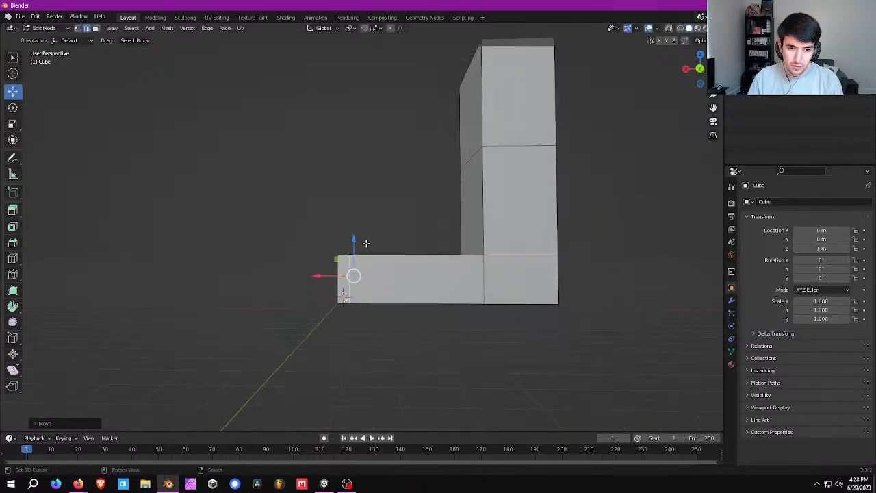
{"action": "middle_click_drag", "start_coordinate": [523, 154], "coordinate": [512, 167]}
{"action": "key", "text": "n"}
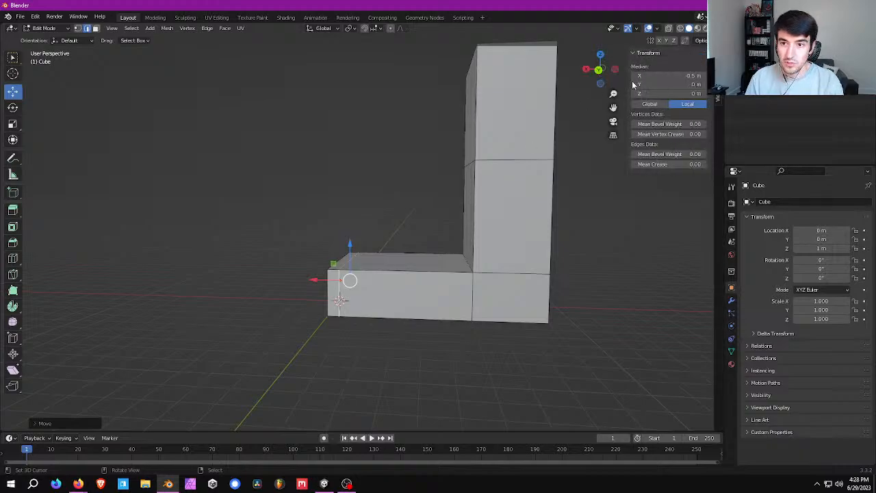
{"action": "left_click", "coordinate": [690, 76]}
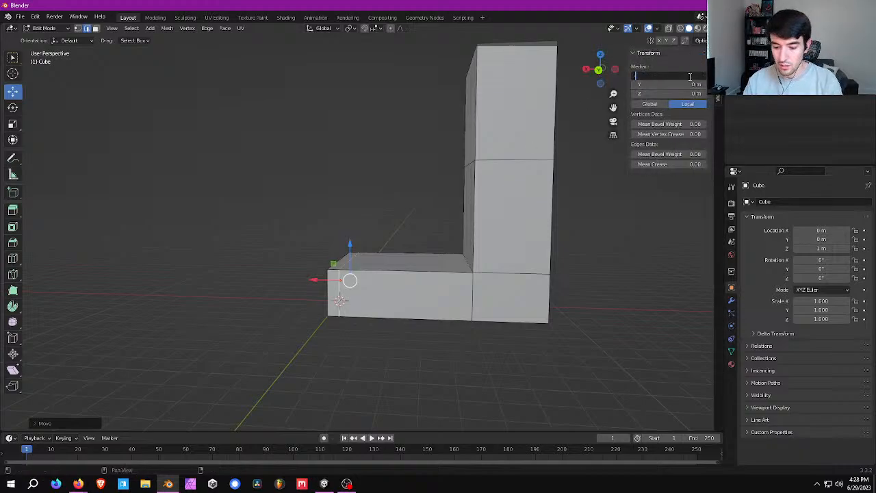
{"action": "key", "text": "Return"}
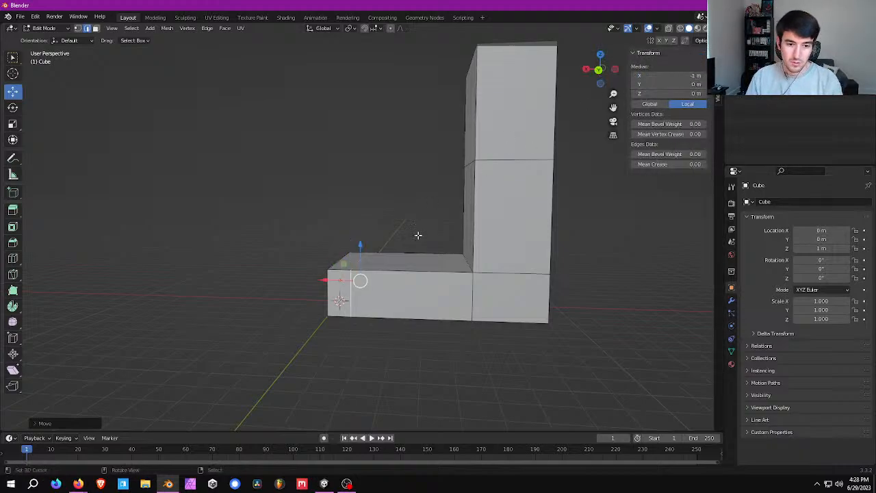
Select the upright's loop cut, move it toward the top and set its median Z to 9 m
{"action": "mouse_move", "coordinate": [417, 235]}
{"action": "middle_mouse_down"}
{"action": "mouse_move", "coordinate": [422, 253]}
{"action": "mouse_move", "coordinate": [418, 241]}
{"action": "middle_mouse_up"}
{"action": "left_click", "coordinate": [499, 170], "text": "alt"}
{"action": "middle_click_drag", "start_coordinate": [498, 168], "coordinate": [469, 173]}
{"action": "left_click_drag", "start_coordinate": [470, 171], "coordinate": [471, 117]}
{"action": "key", "text": "KP_3"}
{"action": "key", "text": "KP_1"}
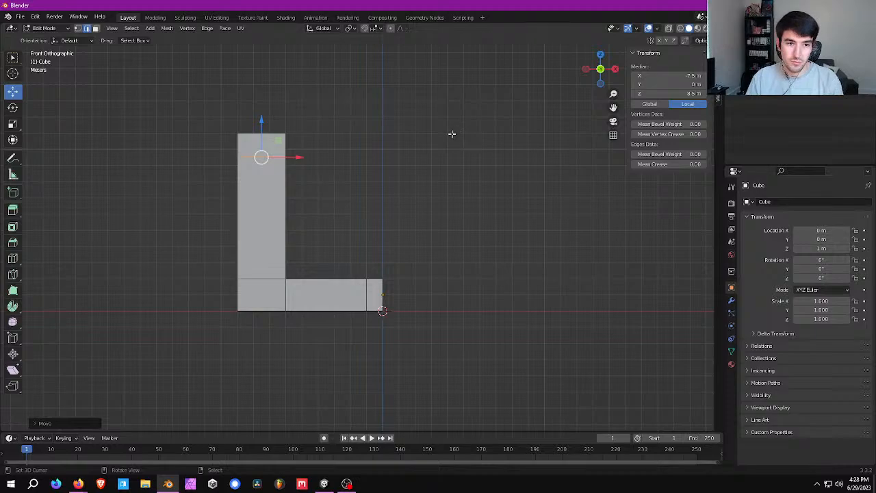
{"action": "left_click_drag", "start_coordinate": [262, 125], "coordinate": [261, 115]}
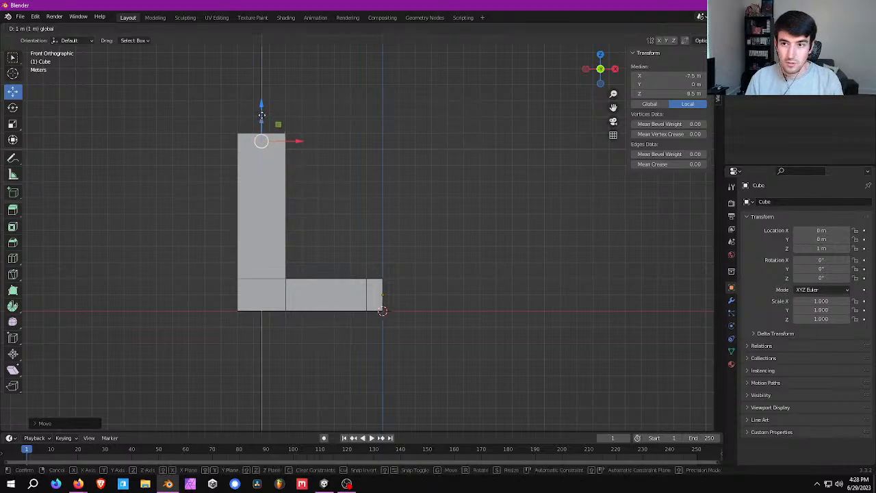
{"action": "right_click", "coordinate": [262, 115]}
{"action": "double_click", "coordinate": [689, 94]}
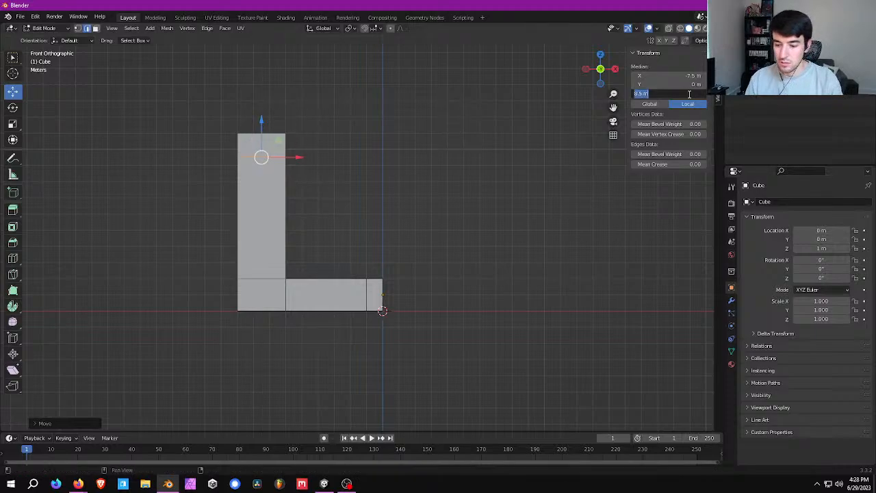
{"action": "type", "text": "9"}
{"action": "key", "text": "Return"}
Try to fill a face between the top edge of the base's cut and the inner edge of the upright's cut
{"action": "middle_click_drag", "start_coordinate": [621, 203], "coordinate": [441, 259]}
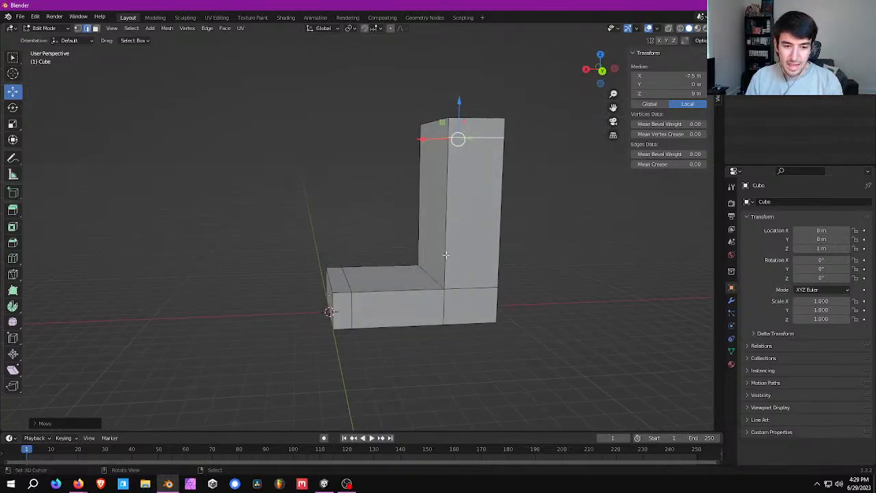
{"action": "left_click", "coordinate": [348, 273]}
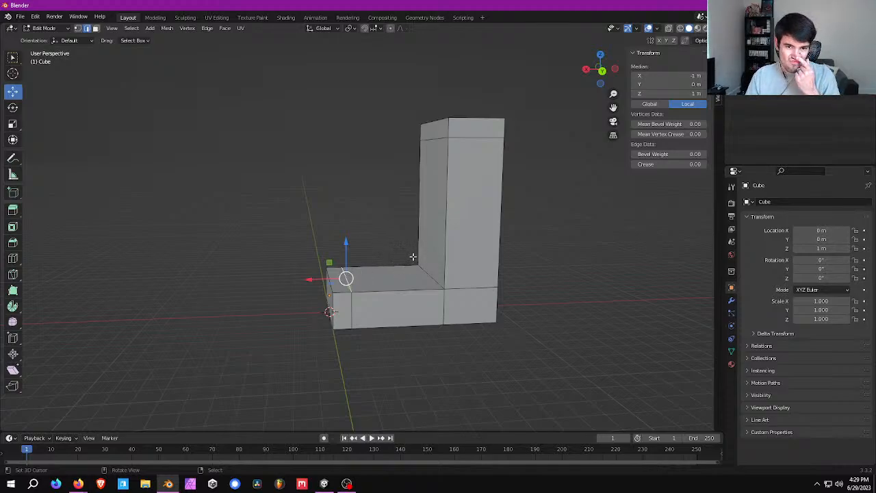
{"action": "middle_click_drag", "start_coordinate": [413, 253], "coordinate": [414, 258]}
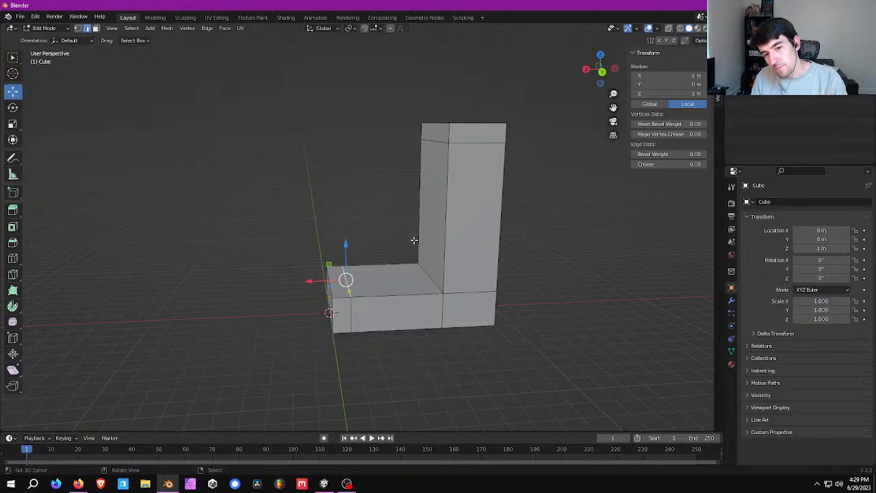
{"action": "middle_click_drag", "start_coordinate": [447, 217], "coordinate": [438, 252]}
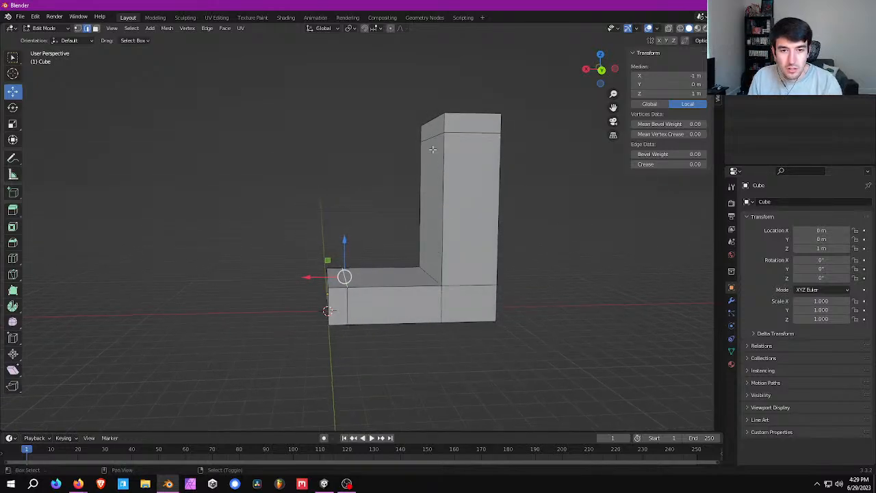
{"action": "left_click", "coordinate": [436, 135], "text": "shift"}
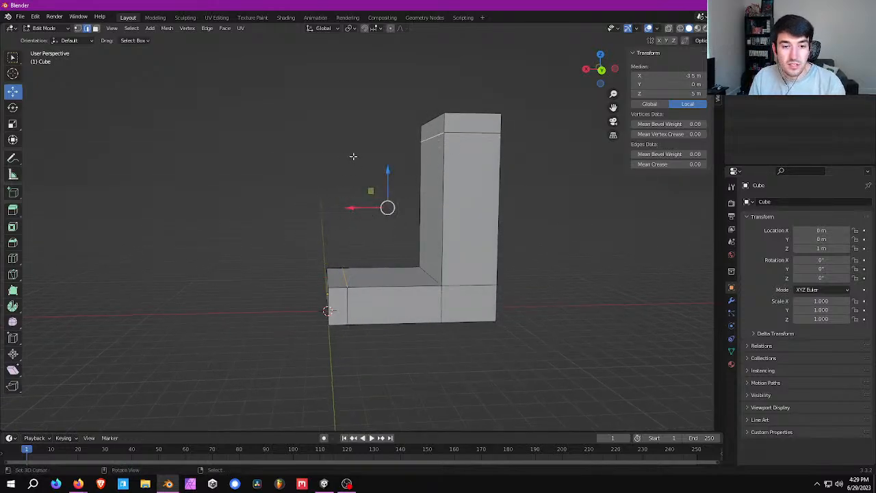
{"action": "middle_click_drag", "start_coordinate": [391, 248], "coordinate": [380, 265]}
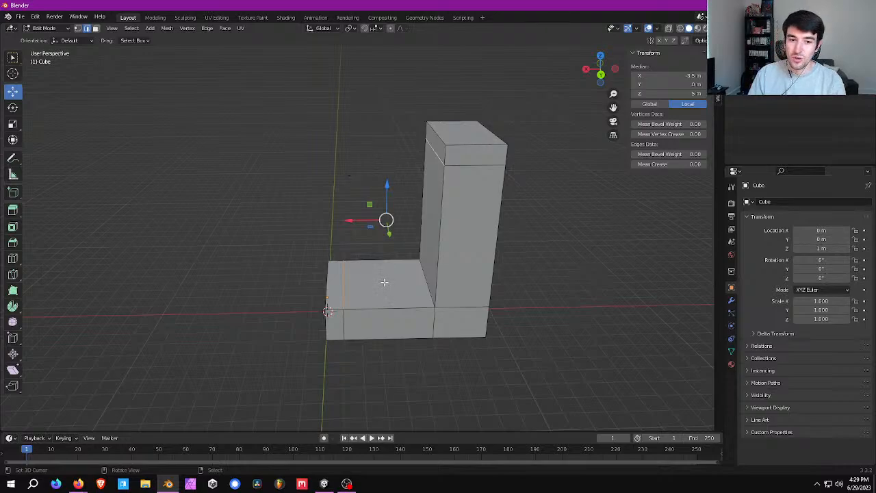
{"action": "middle_click_drag", "start_coordinate": [386, 272], "coordinate": [361, 284]}
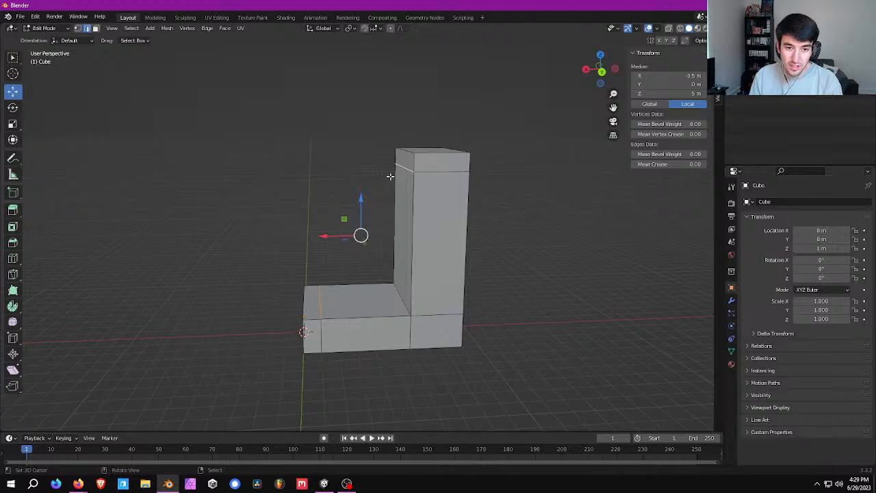
{"action": "middle_click_drag", "start_coordinate": [356, 202], "coordinate": [369, 231]}
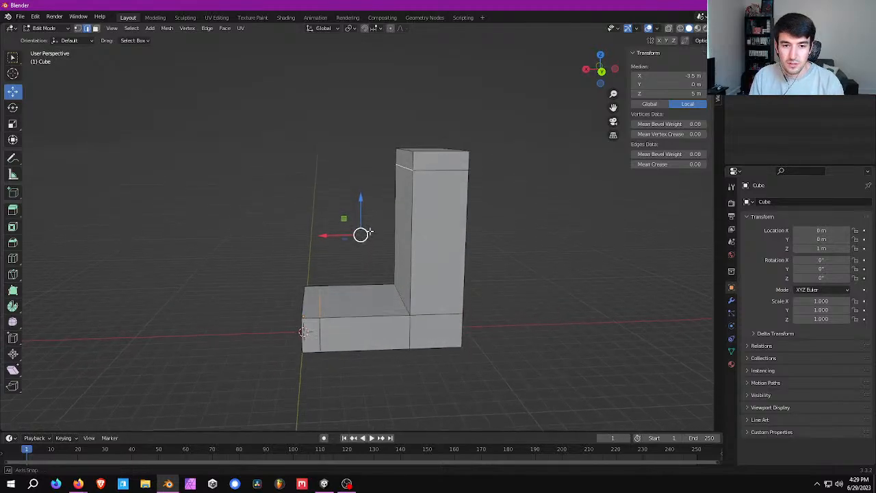
{"action": "key", "text": "g"}
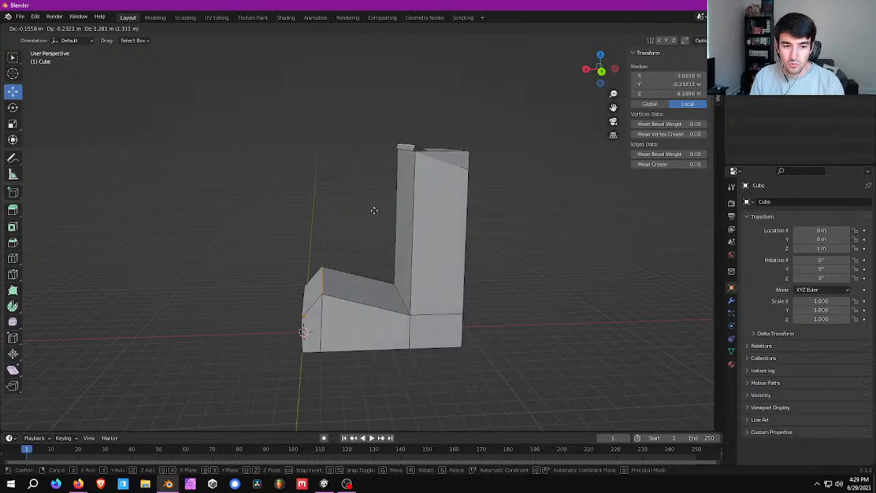
{"action": "right_click", "coordinate": [370, 214]}
{"action": "key", "text": "f"}
{"action": "middle_click_drag", "start_coordinate": [360, 235], "coordinate": [349, 231]}
{"action": "key", "text": "ctrl+z"}
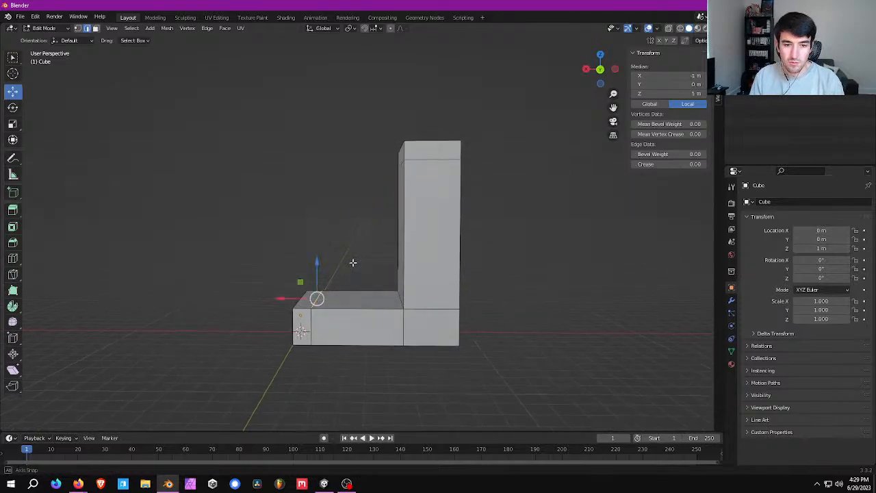
Move the inner corner edge between base and upright to X -4 m and Z 6 m to form a slope, and bevel it
{"action": "middle_click_drag", "start_coordinate": [352, 264], "coordinate": [372, 271]}
{"action": "left_click", "coordinate": [396, 293]}
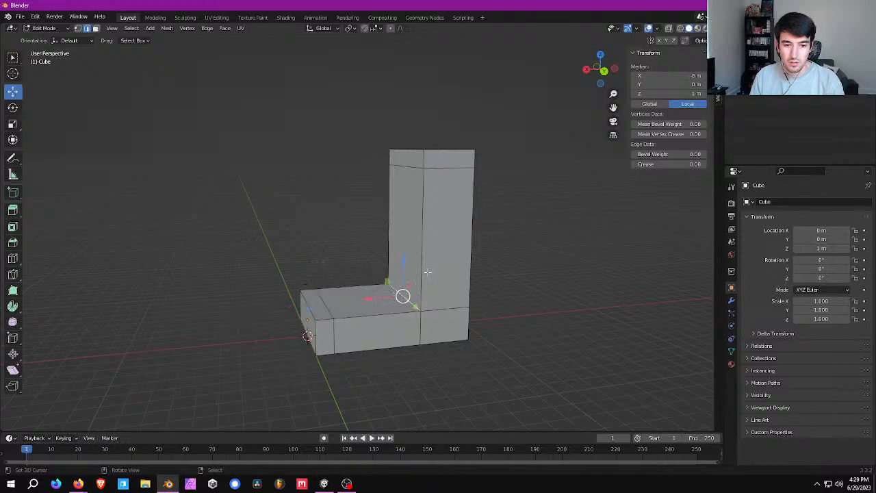
{"action": "scroll", "coordinate": [419, 278], "scroll_direction": "up", "scroll_amount": 1}
{"action": "middle_click_drag", "start_coordinate": [420, 288], "coordinate": [404, 328]}
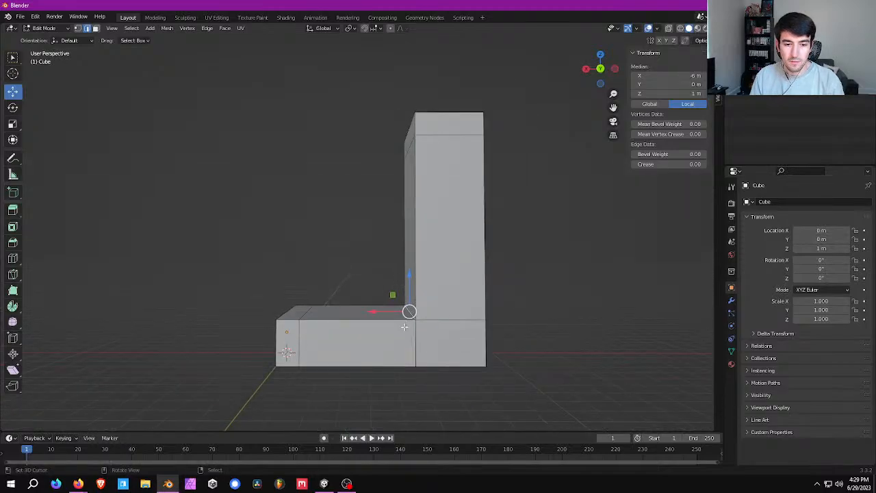
{"action": "left_click_drag", "start_coordinate": [396, 313], "coordinate": [355, 312]}
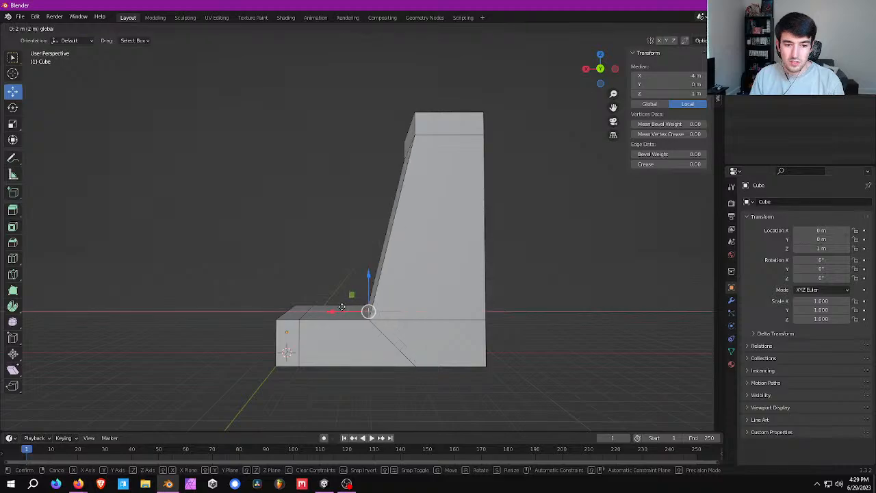
{"action": "left_click_drag", "start_coordinate": [368, 281], "coordinate": [365, 177]}
{"action": "key", "text": "ctrl+b"}
{"action": "left_click", "coordinate": [331, 279]}
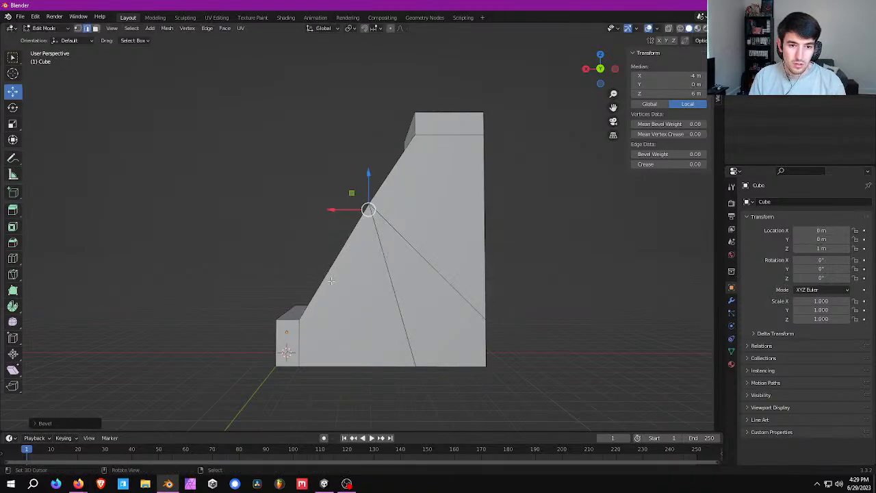
Try to round the slope by giving the inner edge's bevel a width of 2.87 m, 47 segments and shape 1.000
{"action": "left_click", "coordinate": [38, 423]}
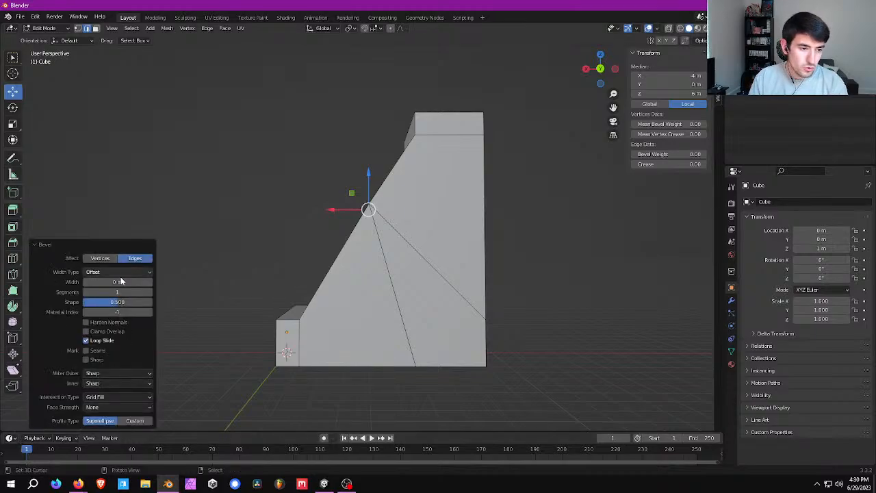
{"action": "left_click_drag", "start_coordinate": [119, 281], "coordinate": [159, 281]}
{"action": "middle_click_drag", "start_coordinate": [418, 226], "coordinate": [463, 250]}
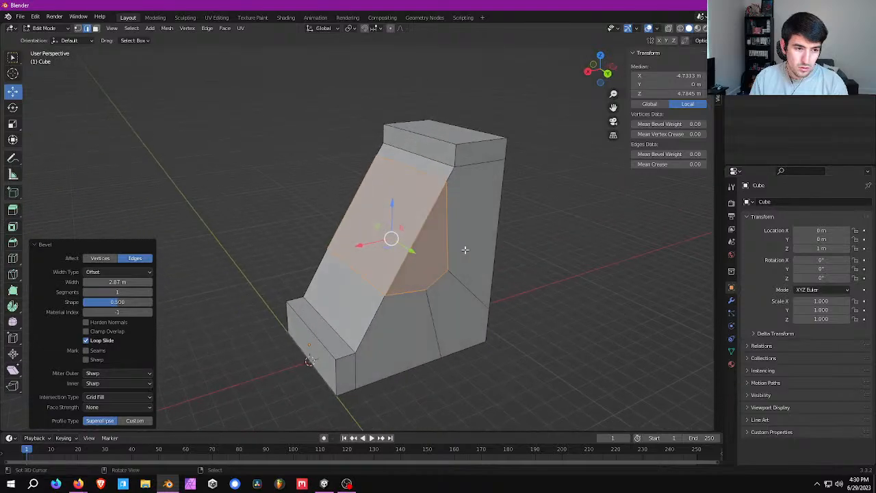
{"action": "left_click_drag", "start_coordinate": [101, 292], "coordinate": [147, 292]}
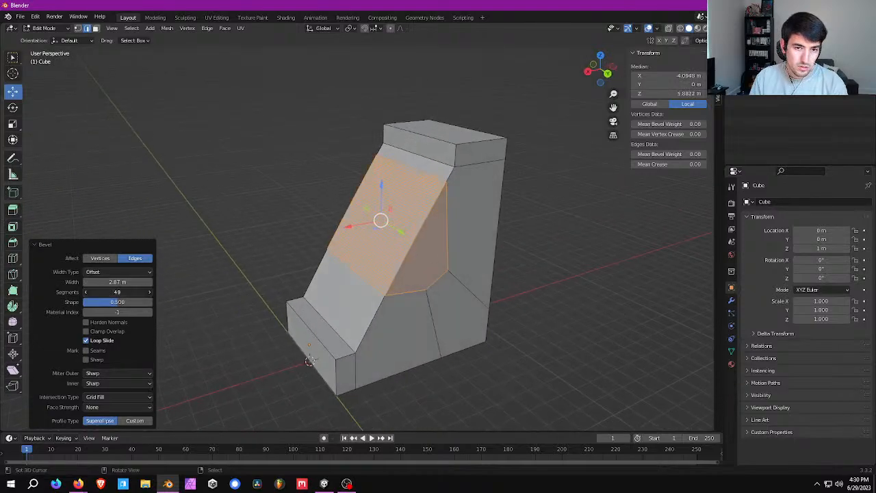
{"action": "middle_click_drag", "start_coordinate": [343, 290], "coordinate": [311, 256]}
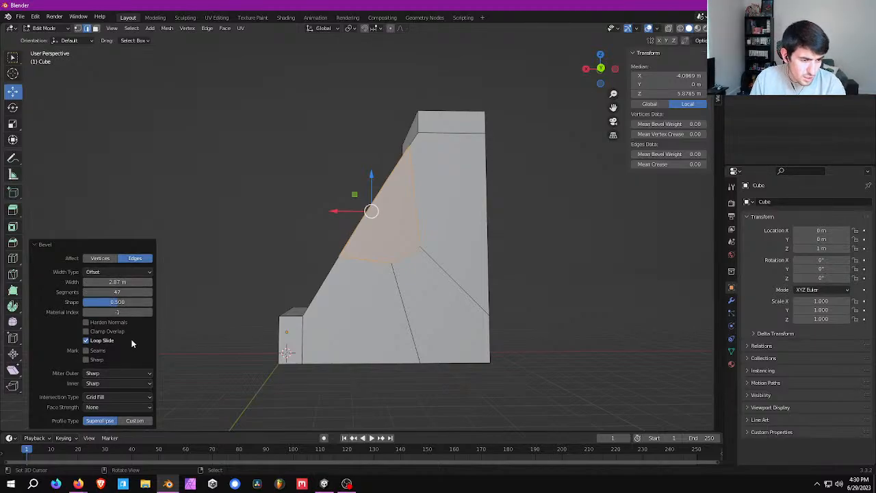
{"action": "left_click_drag", "start_coordinate": [128, 310], "coordinate": [148, 303]}
{"action": "middle_click_drag", "start_coordinate": [349, 186], "coordinate": [343, 223]}
{"action": "scroll", "coordinate": [431, 234], "scroll_direction": "up", "scroll_amount": 4}
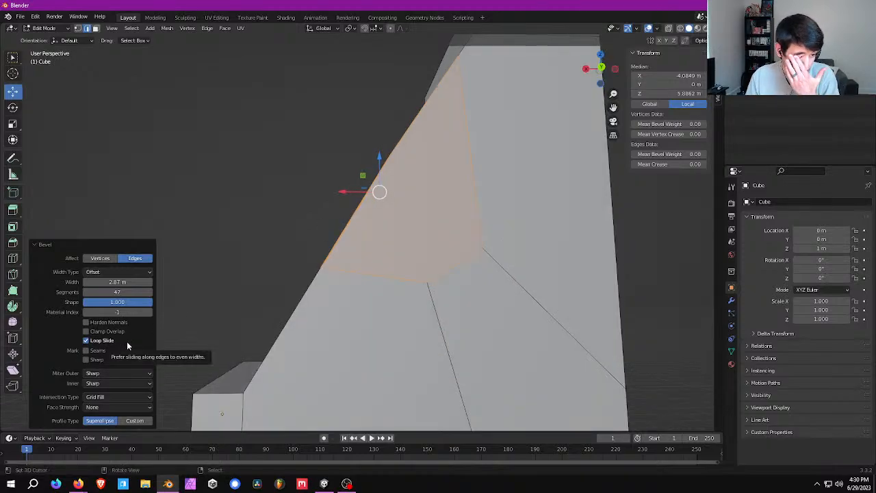
{"action": "middle_click_drag", "start_coordinate": [321, 269], "coordinate": [385, 289]}
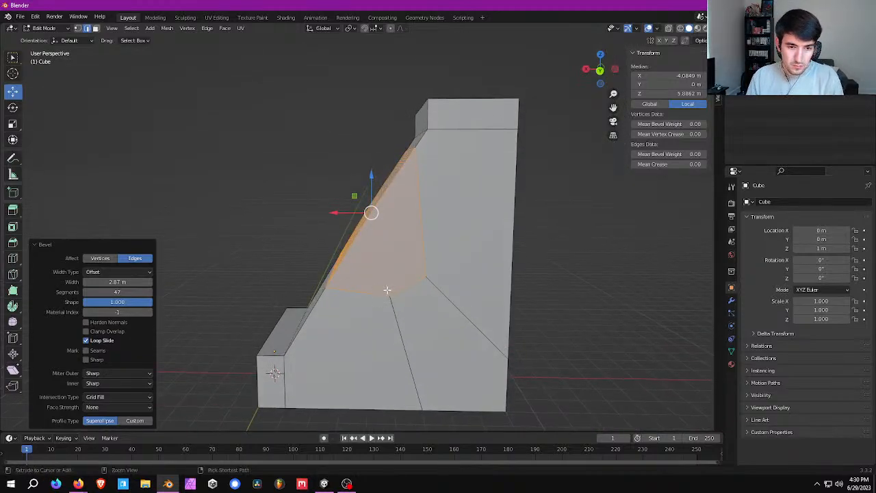
Undo the slope bevel and the inner corner edge moves, back to the plain L-shaped block with its two cuts
{"action": "key", "text": "ctrl+z"}
{"action": "key", "text": "ctrl+z"}
{"action": "key", "text": "ctrl+z"}
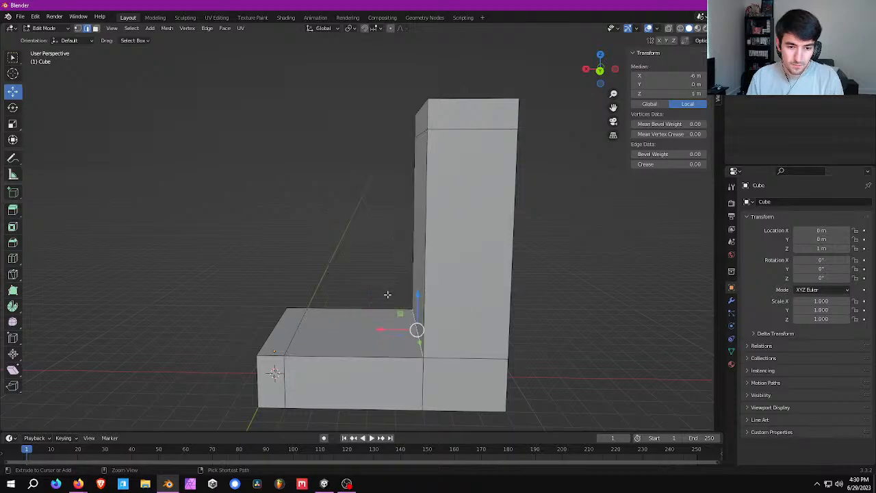
{"action": "key", "text": "ctrl+z"}
{"action": "key", "text": "ctrl+z"}
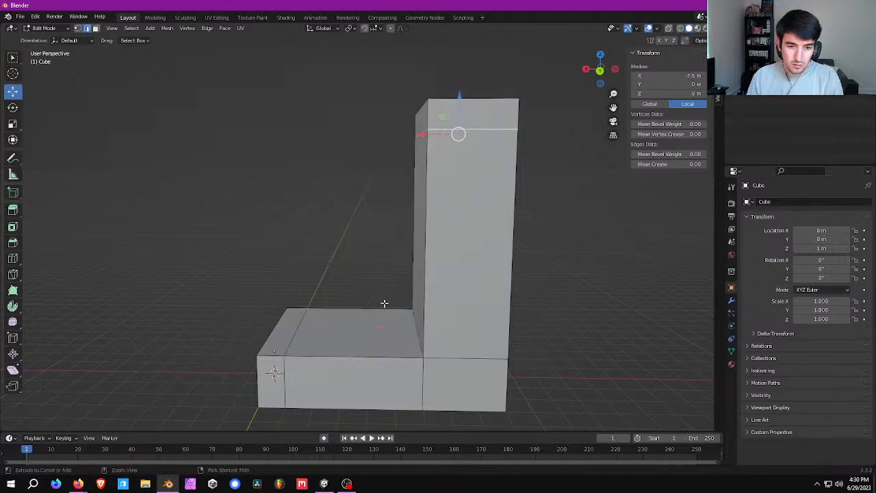
{"action": "key", "text": "ctrl+shift+z"}
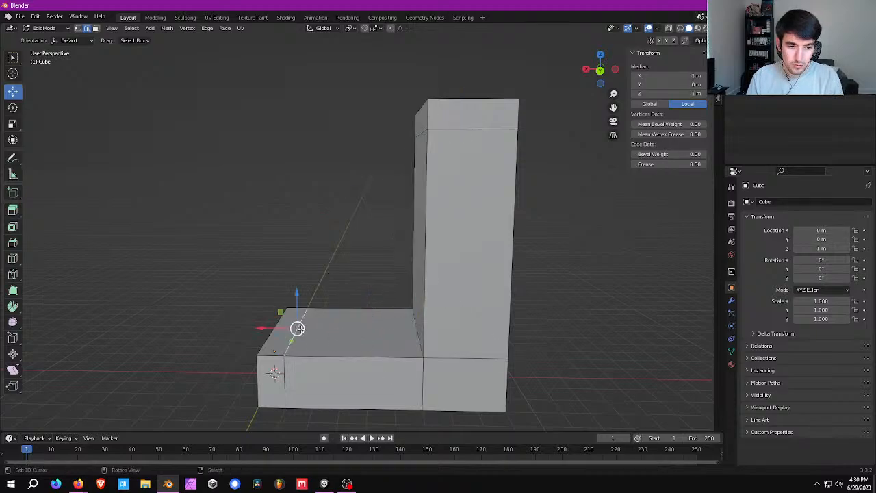
Extrude the base's top face between the cut and the upright, and raise it 8 m to Z 9 m
{"action": "left_click", "coordinate": [95, 29]}
{"action": "right_click", "coordinate": [364, 336]}
{"action": "key", "text": "e"}
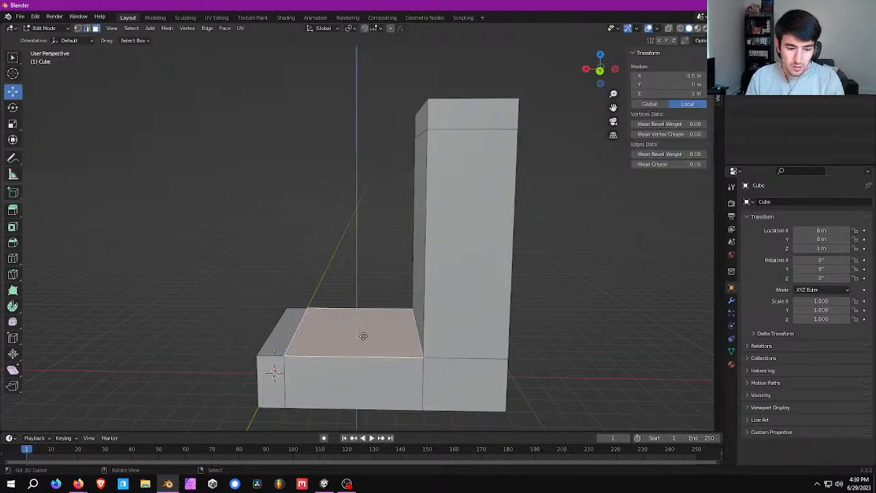
{"action": "left_click", "coordinate": [364, 336]}
{"action": "left_click_drag", "start_coordinate": [358, 295], "coordinate": [411, 108], "text": "ctrl"}
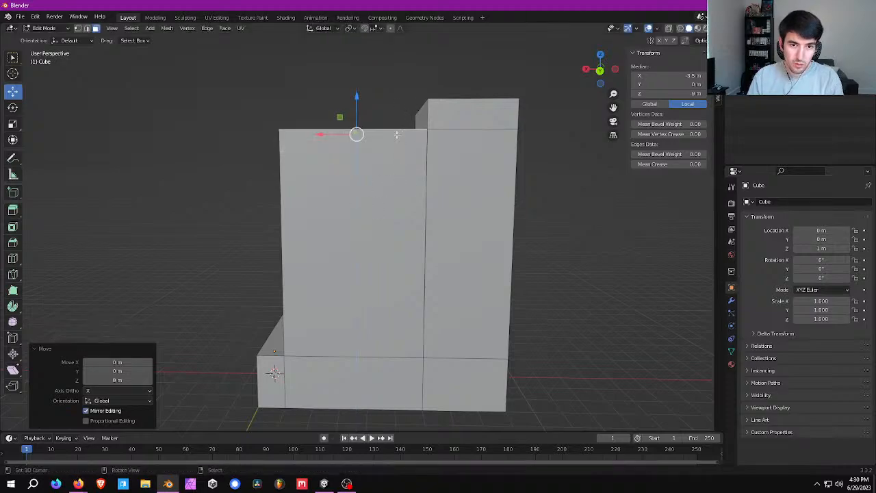
Delete the overlapping interior faces between the extruded block and the upright, using wireframe shading to reach them
{"action": "middle_click_drag", "start_coordinate": [397, 135], "coordinate": [439, 142]}
{"action": "scroll", "coordinate": [442, 182], "scroll_direction": "up", "scroll_amount": 3}
{"action": "scroll", "coordinate": [420, 196], "scroll_direction": "up", "scroll_amount": 2}
{"action": "mouse_move", "coordinate": [430, 184]}
{"action": "middle_mouse_down"}
{"action": "mouse_move", "coordinate": [387, 215]}
{"action": "mouse_move", "coordinate": [417, 202]}
{"action": "mouse_move", "coordinate": [438, 206]}
{"action": "middle_mouse_up"}
{"action": "scroll", "coordinate": [395, 213], "scroll_direction": "up", "scroll_amount": 1}
{"action": "scroll", "coordinate": [395, 213], "scroll_direction": "up", "scroll_amount": 2}
{"action": "left_click", "coordinate": [422, 202]}
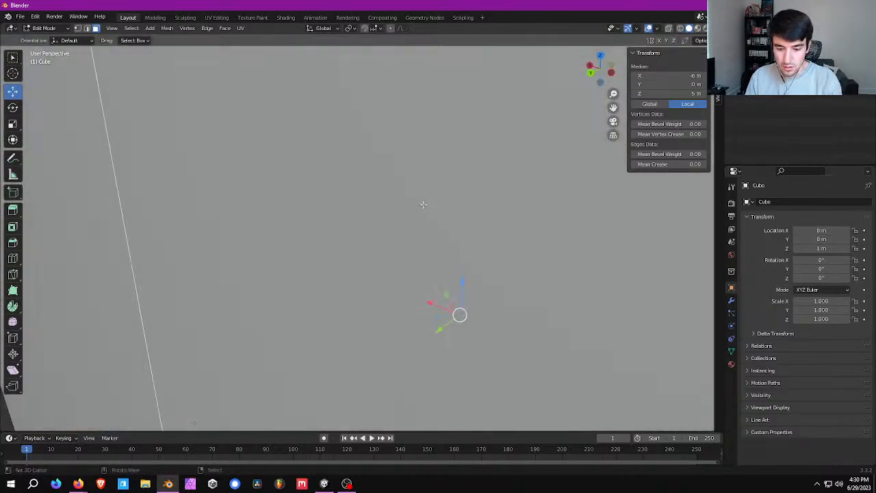
{"action": "key", "text": "z"}
{"action": "key", "text": "4"}
{"action": "scroll", "coordinate": [390, 223], "scroll_direction": "down", "scroll_amount": 5}
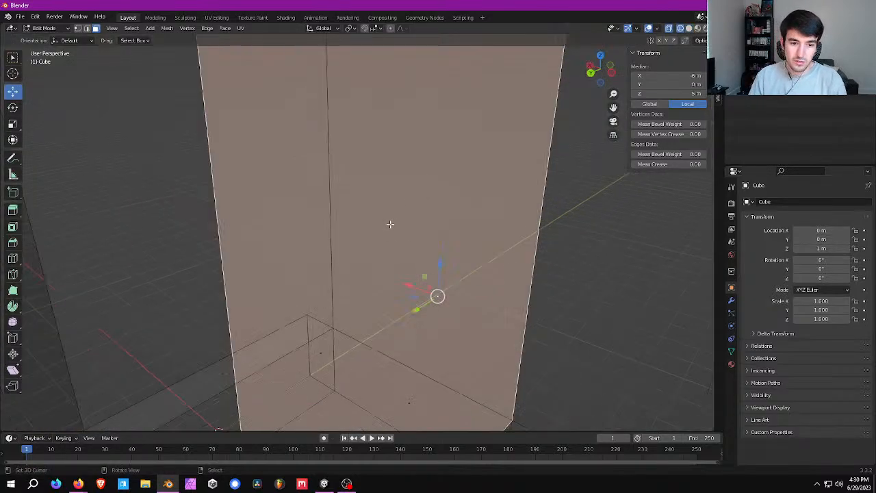
{"action": "mouse_move", "coordinate": [391, 223]}
{"action": "middle_mouse_down"}
{"action": "mouse_move", "coordinate": [436, 213]}
{"action": "mouse_move", "coordinate": [400, 202]}
{"action": "middle_mouse_up"}
{"action": "key", "text": "x"}
{"action": "left_click", "coordinate": [429, 231]}
{"action": "left_click", "coordinate": [406, 226]}
{"action": "key", "text": "x"}
{"action": "left_click", "coordinate": [404, 239]}
Return to solid shading and merge the whole mesh's vertices by distance
{"action": "middle_click_drag", "start_coordinate": [404, 240], "coordinate": [367, 243]}
{"action": "key", "text": "a"}
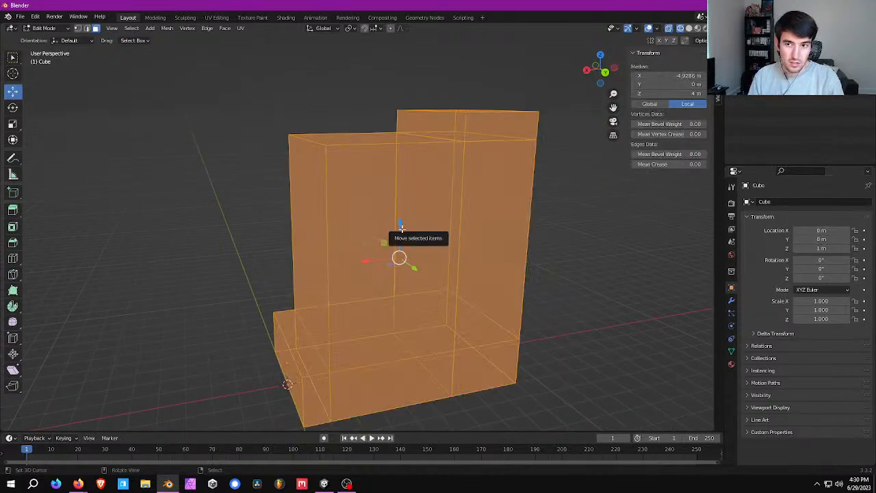
{"action": "key", "text": "z"}
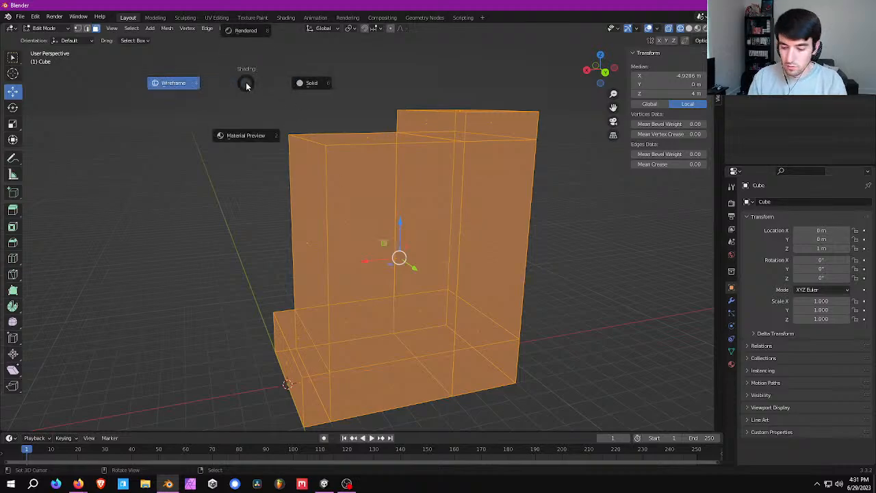
{"action": "key", "text": "4"}
{"action": "key", "text": "z"}
{"action": "key", "text": "6"}
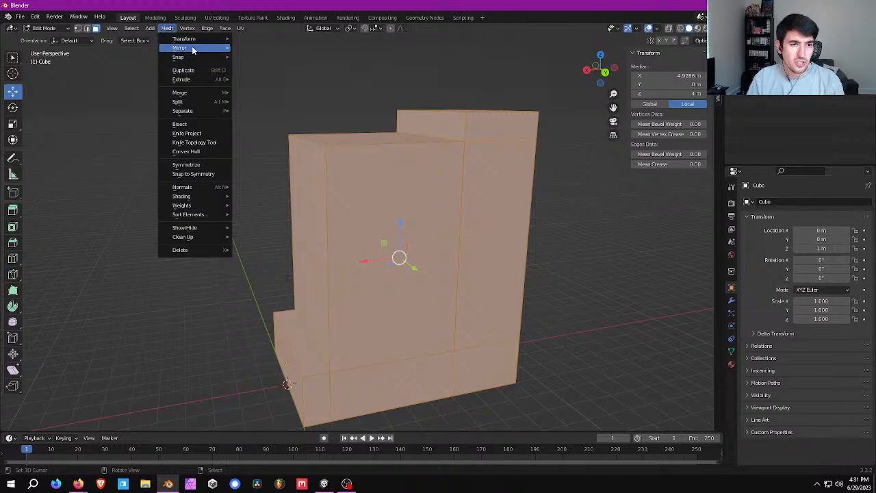
{"action": "mouse_move", "coordinate": [196, 92]}
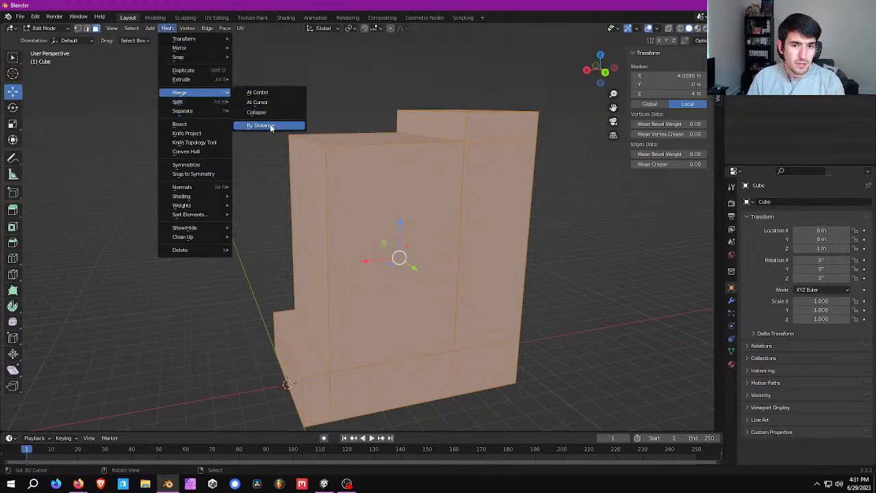
{"action": "left_click", "coordinate": [273, 127]}
Try lowering the extruded block's top face on its own, then undo that move
{"action": "middle_click_drag", "start_coordinate": [447, 191], "coordinate": [432, 162]}
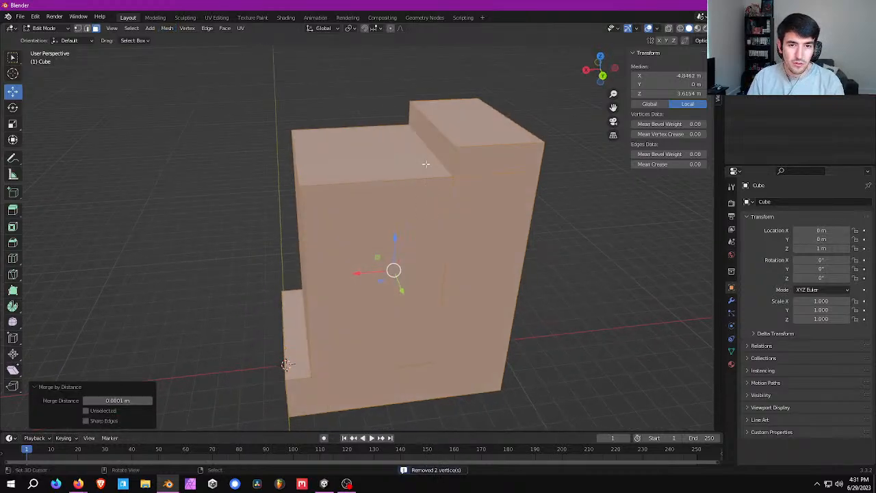
{"action": "left_click", "coordinate": [432, 163]}
{"action": "left_click_drag", "start_coordinate": [363, 122], "coordinate": [362, 166]}
{"action": "key", "text": "ctrl+z"}
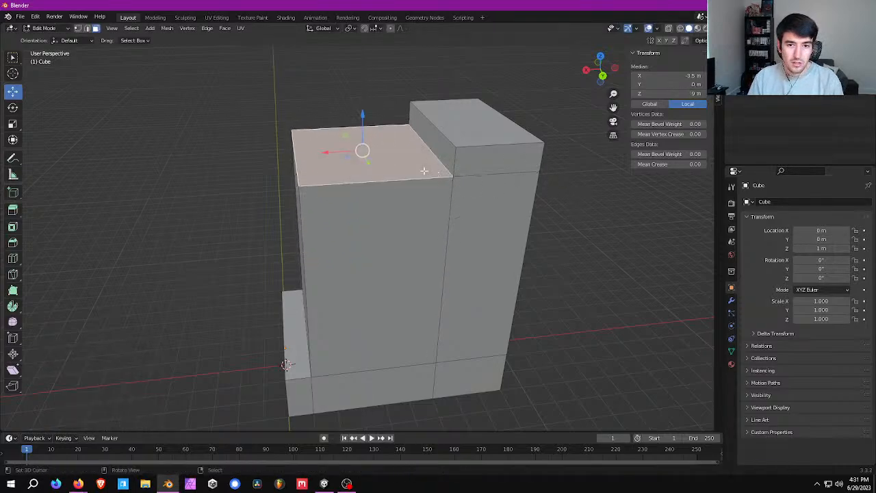
{"action": "scroll", "coordinate": [424, 171], "scroll_direction": "up", "scroll_amount": 3}
{"action": "scroll", "coordinate": [432, 151], "scroll_direction": "down", "scroll_amount": 6}
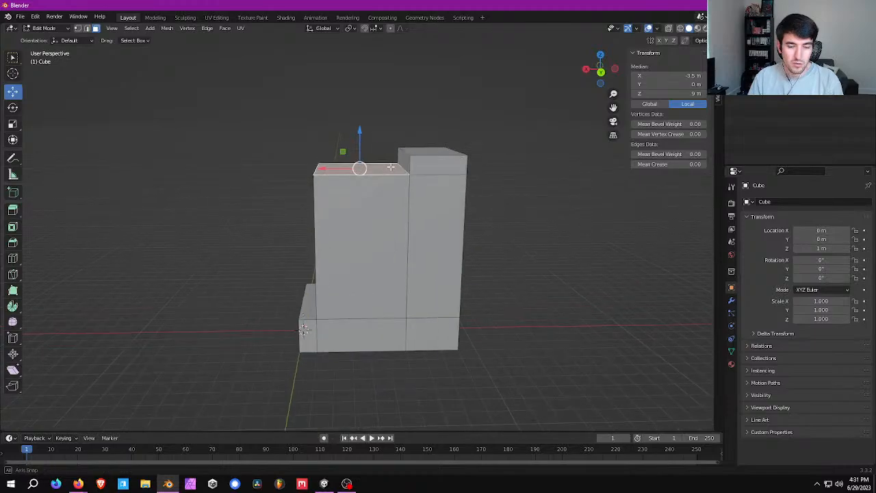
Lower the extruded block's top edges together with the upright's cut edge by 2 m to Z 7 m
{"action": "middle_click_drag", "start_coordinate": [391, 167], "coordinate": [129, 92]}
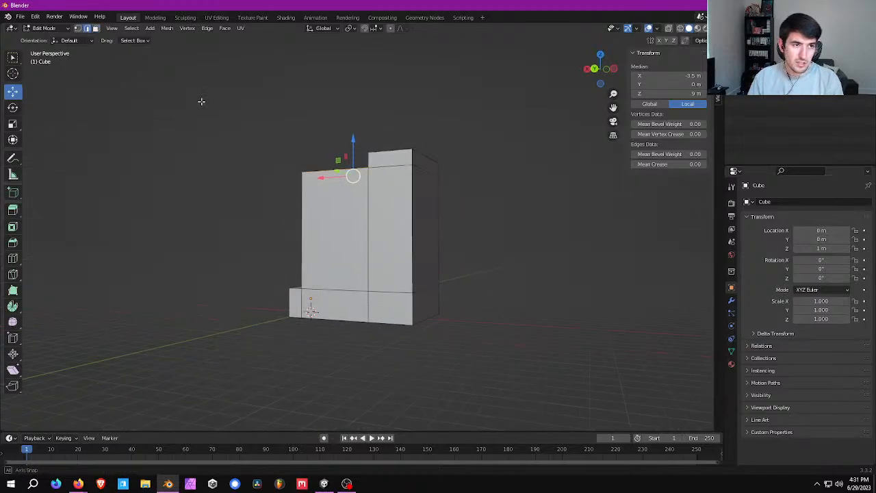
{"action": "middle_click_drag", "start_coordinate": [201, 101], "coordinate": [210, 120]}
{"action": "left_click", "coordinate": [404, 190], "text": "shift"}
{"action": "middle_click_drag", "start_coordinate": [408, 191], "coordinate": [273, 204], "text": "shift"}
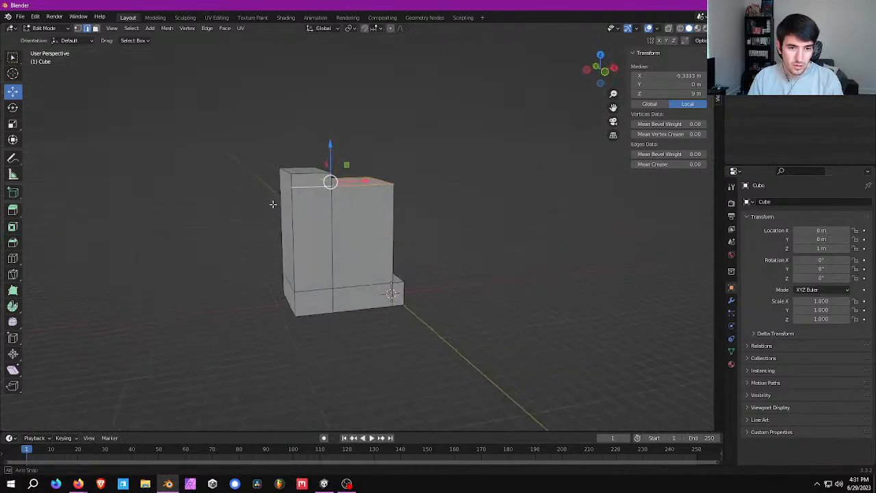
{"action": "left_click_drag", "start_coordinate": [329, 148], "coordinate": [329, 180]}
{"action": "middle_click_drag", "start_coordinate": [270, 210], "coordinate": [378, 232]}
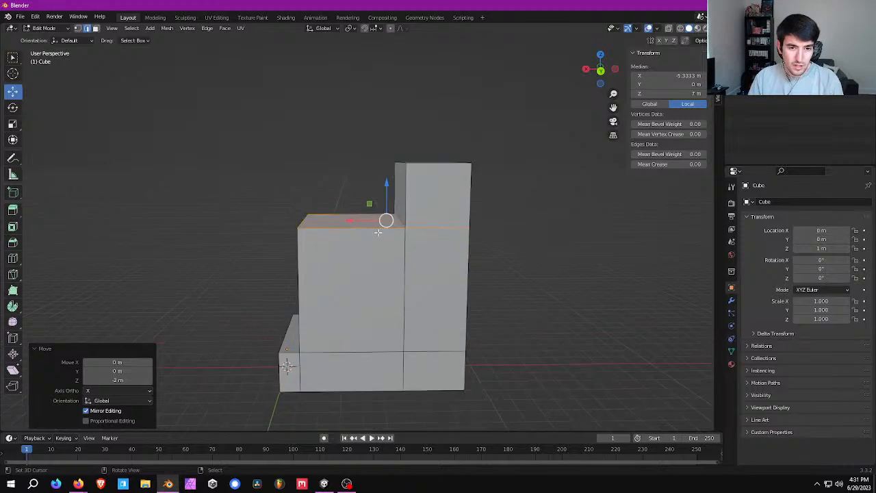
Bevel the extruded block's outer top edge with a width of about 2.3 m
{"action": "left_click", "coordinate": [397, 218]}
{"action": "middle_click_drag", "start_coordinate": [443, 213], "coordinate": [359, 237]}
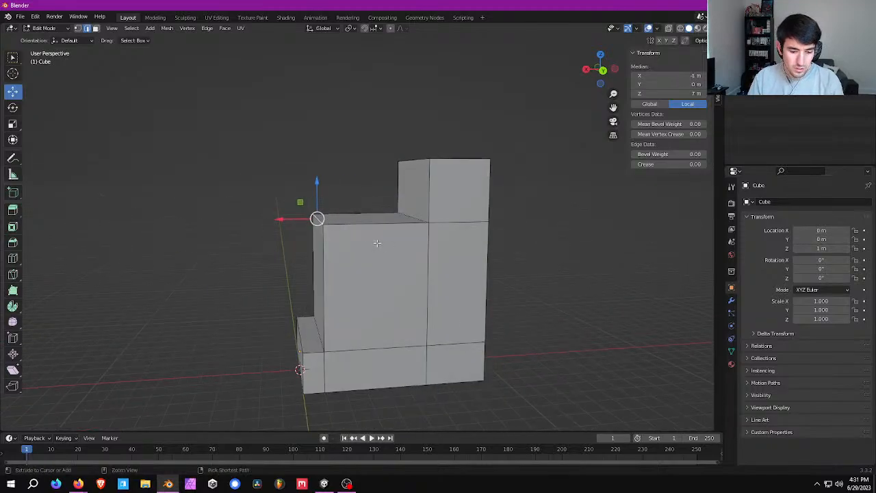
{"action": "key", "text": "ctrl+b"}
{"action": "left_click", "coordinate": [377, 243]}
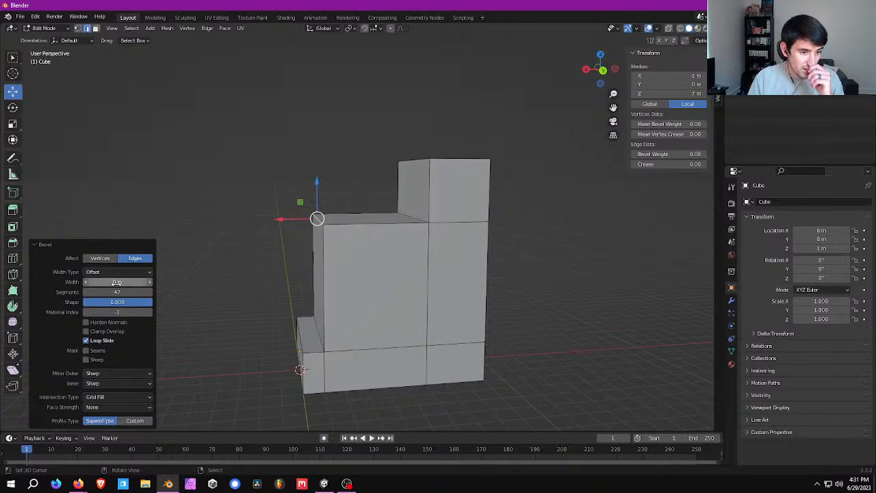
{"action": "left_click_drag", "start_coordinate": [119, 282], "coordinate": [155, 282]}
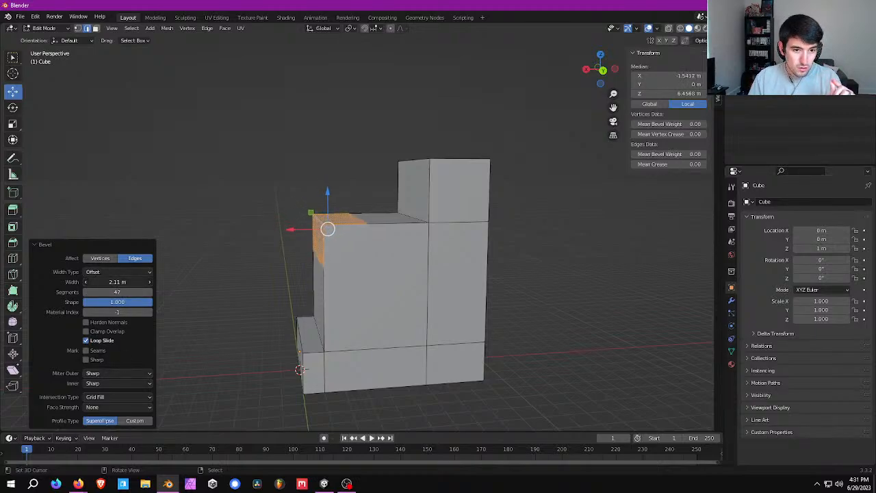
Set the block edge's bevel shape to 0.422 and its segments to 10 for a rounded profile
{"action": "scroll", "coordinate": [358, 222], "scroll_direction": "up", "scroll_amount": 6}
{"action": "mouse_move", "coordinate": [344, 230]}
{"action": "middle_mouse_down"}
{"action": "mouse_move", "coordinate": [358, 238]}
{"action": "mouse_move", "coordinate": [347, 243]}
{"action": "middle_mouse_up"}
{"action": "scroll", "coordinate": [347, 243], "scroll_direction": "down", "scroll_amount": 2}
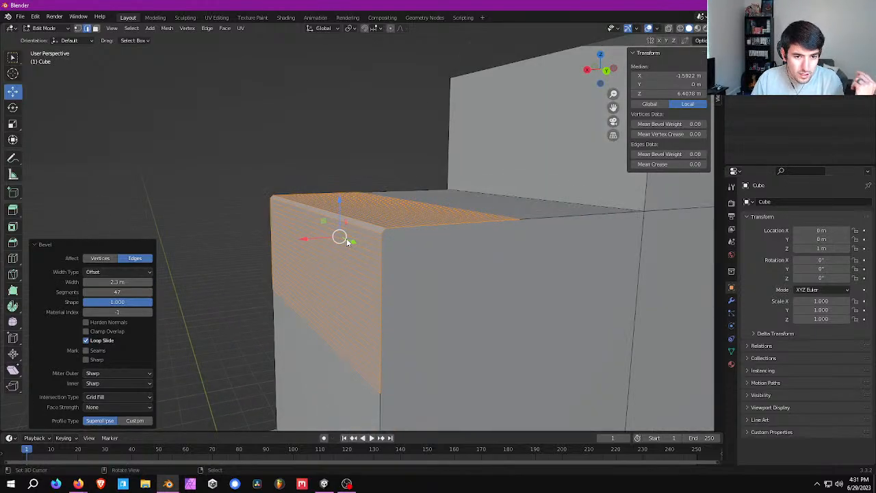
{"action": "mouse_move", "coordinate": [129, 304]}
{"action": "left_mouse_down"}
{"action": "mouse_move", "coordinate": [83, 305]}
{"action": "mouse_move", "coordinate": [112, 305]}
{"action": "left_mouse_up"}
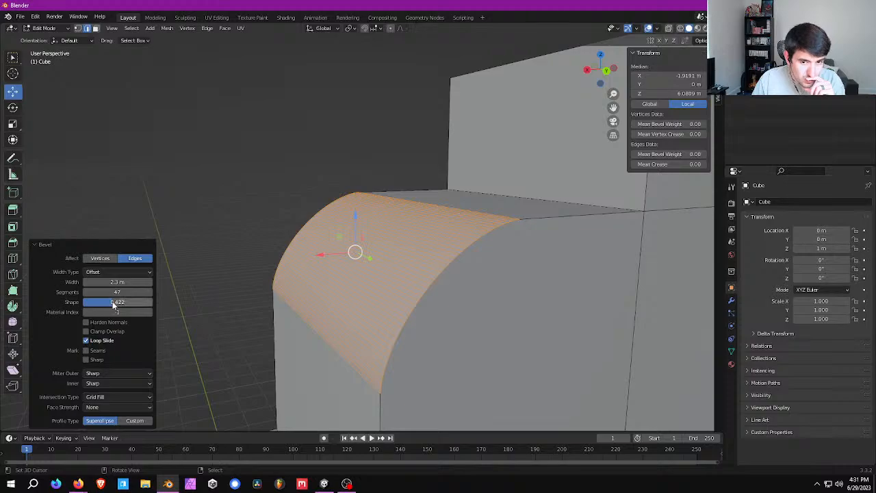
{"action": "middle_click_drag", "start_coordinate": [494, 277], "coordinate": [454, 265]}
{"action": "left_click_drag", "start_coordinate": [127, 292], "coordinate": [111, 292]}
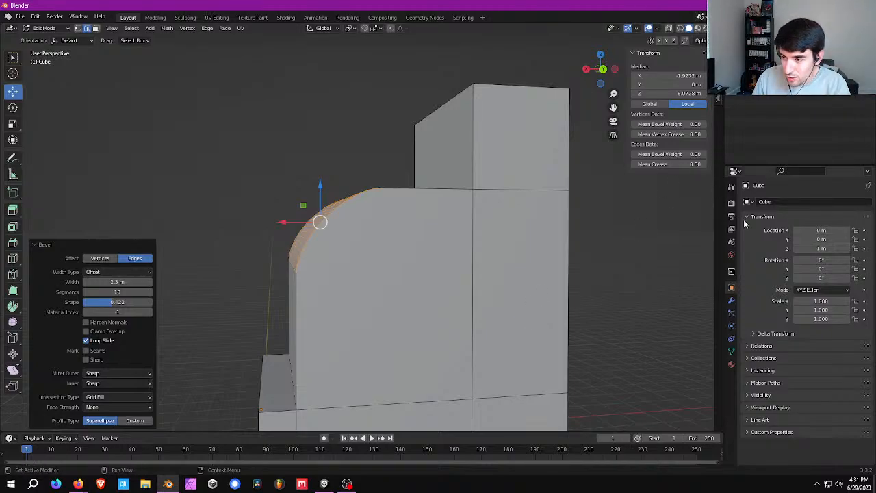
{"action": "middle_click_drag", "start_coordinate": [416, 208], "coordinate": [396, 194]}
{"action": "scroll", "coordinate": [317, 225], "scroll_direction": "up", "scroll_amount": 3}
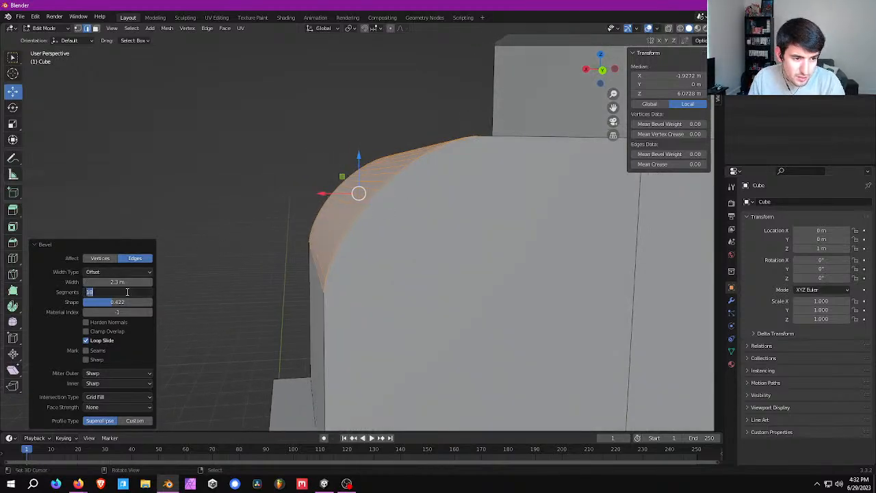
{"action": "type", "text": "10"}
{"action": "key", "text": "Return"}
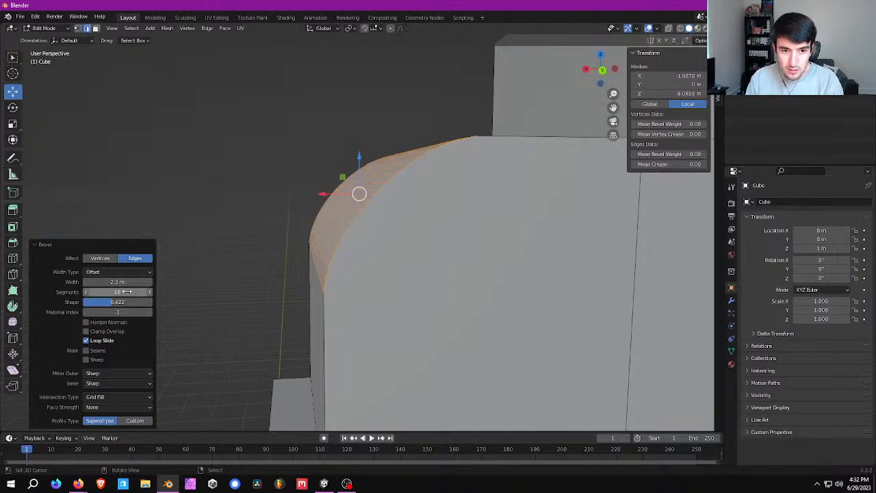
Widen the bevel to 4.98 m so the curve runs from the upright down toward the base
{"action": "scroll", "coordinate": [249, 289], "scroll_direction": "down", "scroll_amount": 4}
{"action": "scroll", "coordinate": [258, 269], "scroll_direction": "up", "scroll_amount": 3}
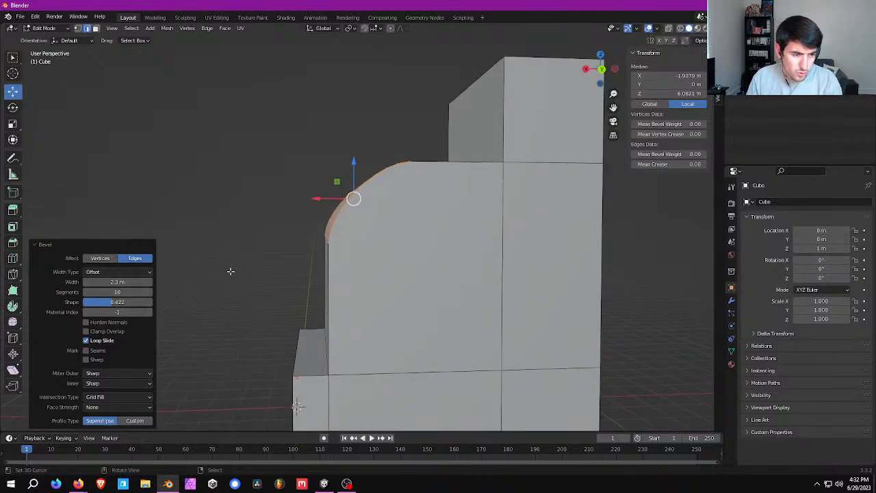
{"action": "left_click_drag", "start_coordinate": [117, 282], "coordinate": [146, 282]}
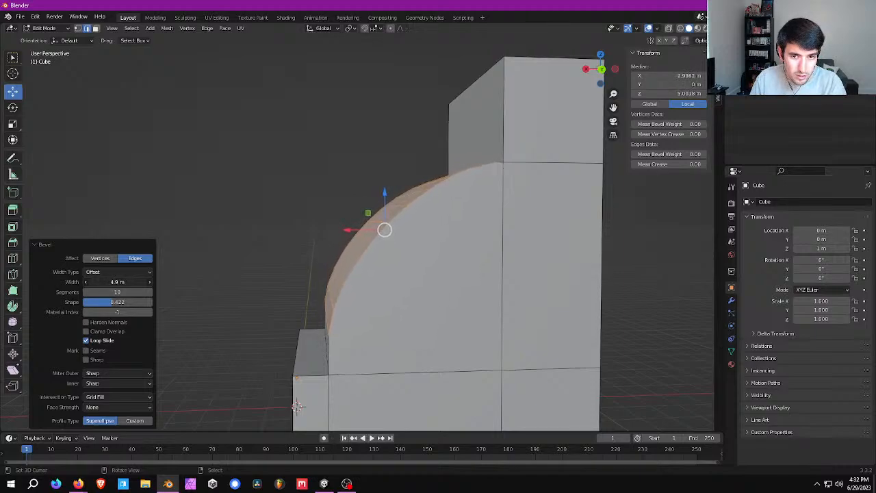
{"action": "middle_click_drag", "start_coordinate": [298, 407], "coordinate": [400, 275]}
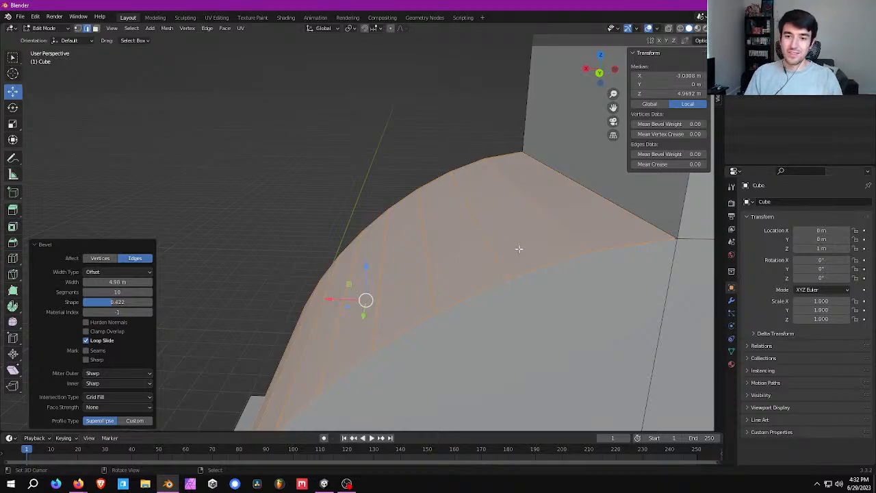
{"action": "mouse_move", "coordinate": [546, 241]}
{"action": "middle_mouse_down"}
{"action": "mouse_move", "coordinate": [532, 230]}
{"action": "mouse_move", "coordinate": [540, 226]}
{"action": "middle_mouse_up"}
{"action": "scroll", "coordinate": [540, 226], "scroll_direction": "down", "scroll_amount": 5}
{"action": "scroll", "coordinate": [542, 225], "scroll_direction": "up", "scroll_amount": 4}
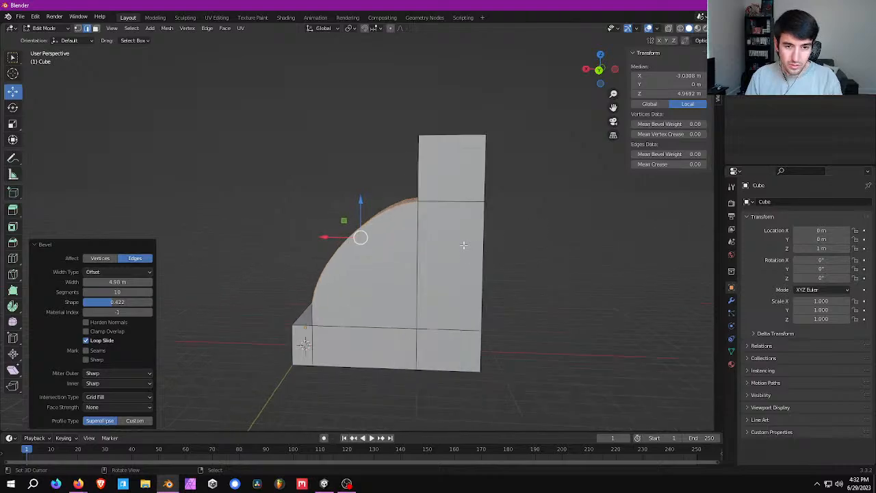
Reduce the brace curve's bevel width to 4.5 m so a short vertical face stays above the base
{"action": "middle_click_drag", "start_coordinate": [475, 251], "coordinate": [441, 262]}
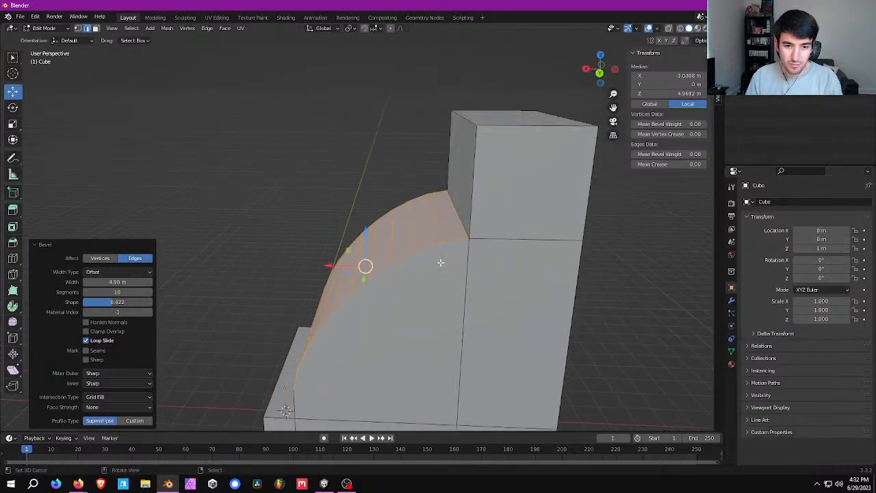
{"action": "middle_click_drag", "start_coordinate": [379, 250], "coordinate": [367, 249]}
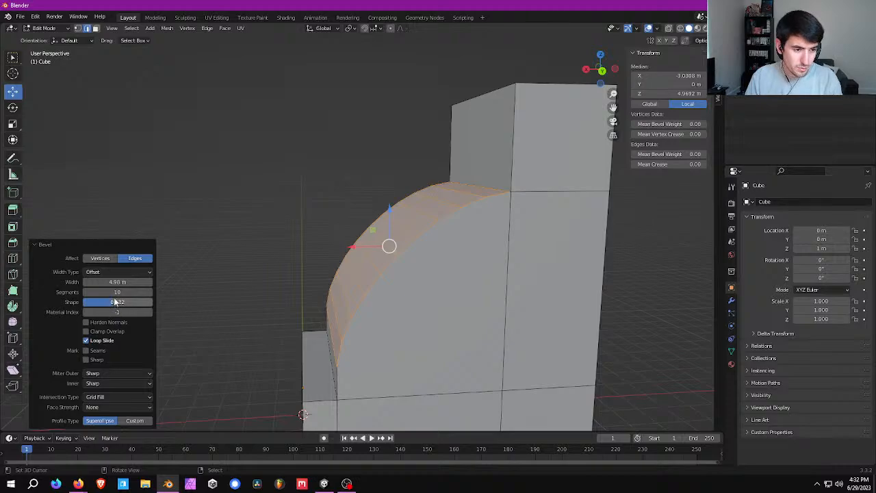
{"action": "left_click_drag", "start_coordinate": [117, 281], "coordinate": [110, 281]}
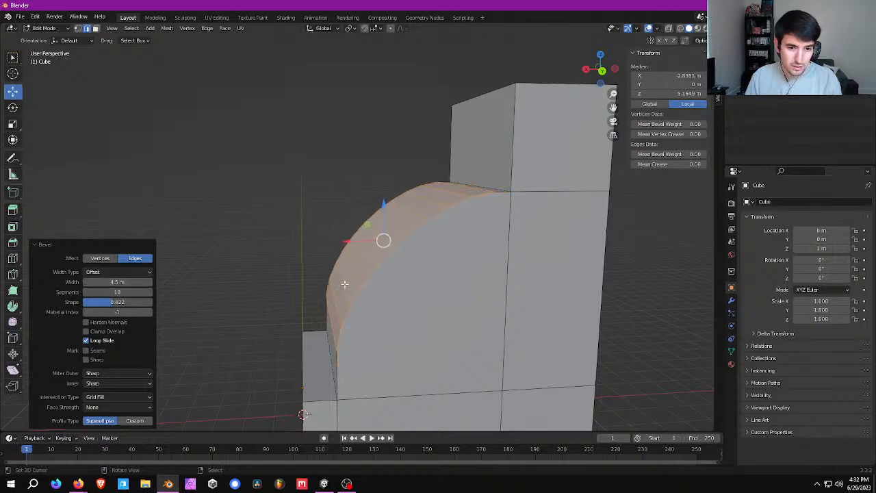
{"action": "middle_click_drag", "start_coordinate": [344, 283], "coordinate": [504, 271]}
{"action": "scroll", "coordinate": [505, 271], "scroll_direction": "up", "scroll_amount": 3}
{"action": "middle_click_drag", "start_coordinate": [473, 359], "coordinate": [419, 332], "text": "shift"}
{"action": "scroll", "coordinate": [426, 281], "scroll_direction": "down", "scroll_amount": 2}
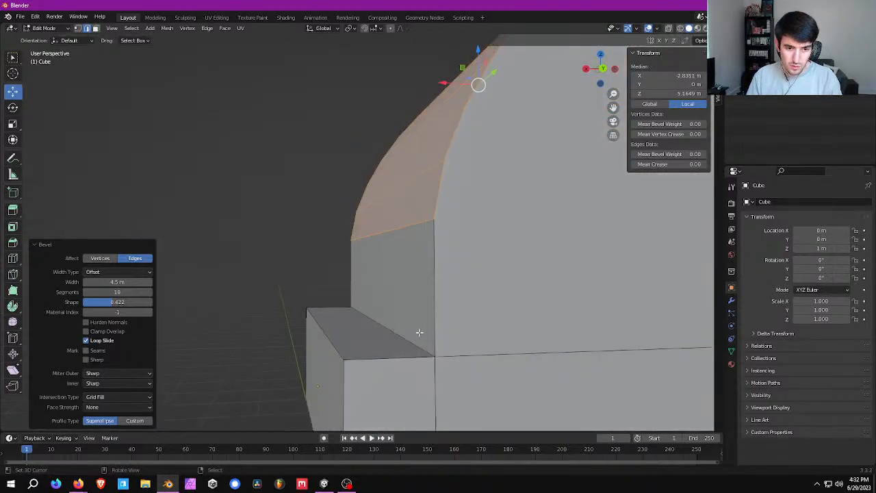
{"action": "mouse_move", "coordinate": [327, 325]}
{"action": "middle_mouse_down"}
{"action": "mouse_move", "coordinate": [360, 336]}
{"action": "mouse_move", "coordinate": [341, 327]}
{"action": "middle_mouse_up"}
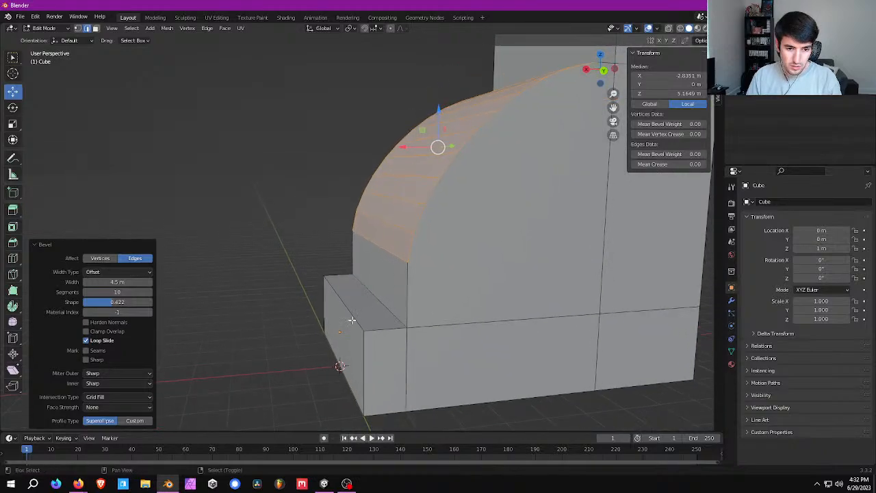
Move the end face of the base outward by 1 m along X to lengthen the base
{"action": "left_click", "coordinate": [339, 299]}
{"action": "right_click", "coordinate": [341, 355], "text": "shift"}
{"action": "middle_click_drag", "start_coordinate": [353, 359], "coordinate": [366, 285], "text": "shift"}
{"action": "right_click", "coordinate": [379, 274], "text": "shift"}
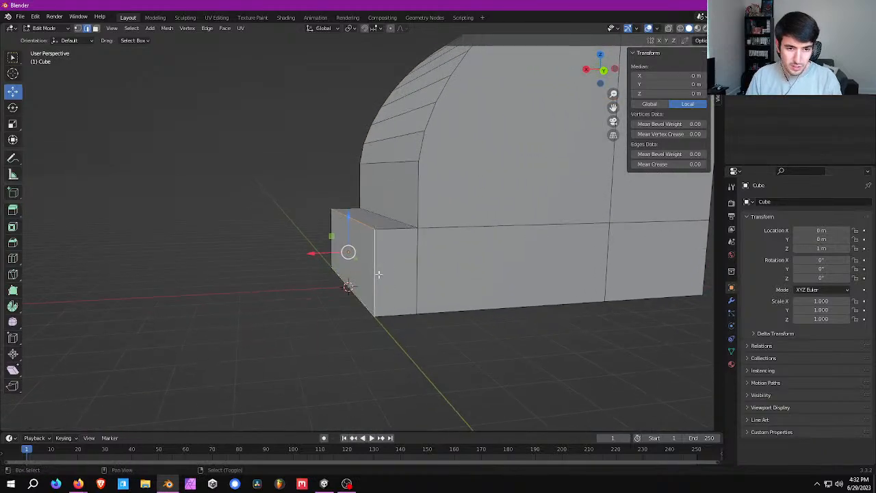
{"action": "left_click_drag", "start_coordinate": [315, 253], "coordinate": [285, 258]}
{"action": "middle_click_drag", "start_coordinate": [287, 257], "coordinate": [297, 251]}
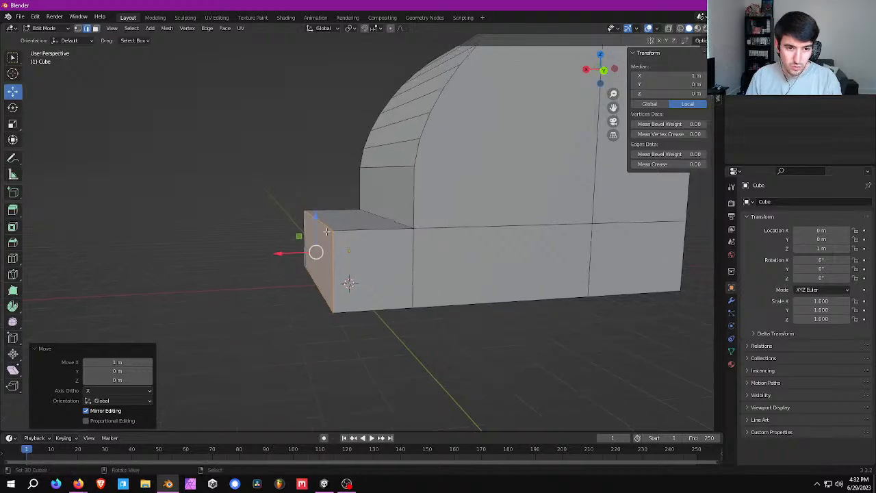
Bevel the base's outer top edge with a width of 0.86 m and 5 segments
{"action": "right_click", "coordinate": [329, 227]}
{"action": "middle_click_drag", "start_coordinate": [329, 227], "coordinate": [343, 238]}
{"action": "key", "text": "ctrl+b"}
{"action": "left_click", "coordinate": [341, 236]}
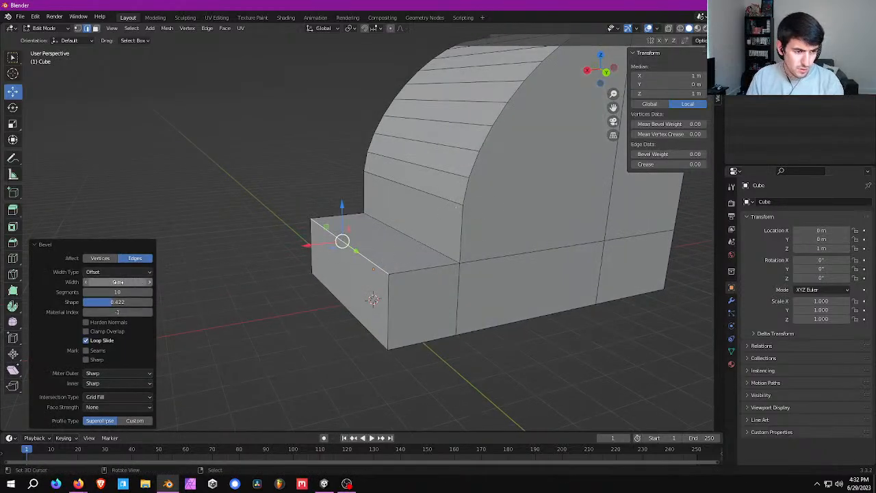
{"action": "left_click_drag", "start_coordinate": [118, 282], "coordinate": [165, 282]}
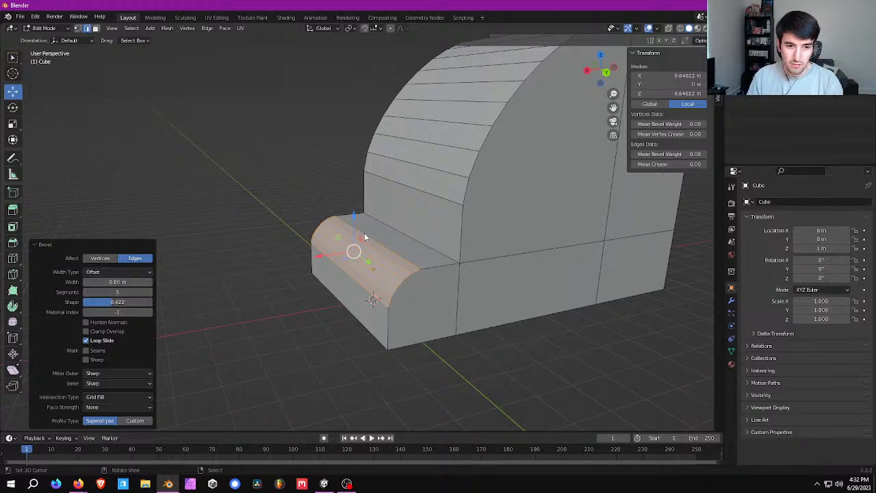
Bevel the upright's top edge on the brace side with a width of 1.26 m and 5 segments
{"action": "middle_click_drag", "start_coordinate": [365, 236], "coordinate": [384, 212]}
{"action": "scroll", "coordinate": [360, 219], "scroll_direction": "down", "scroll_amount": 4}
{"action": "left_click", "coordinate": [388, 161]}
{"action": "scroll", "coordinate": [429, 228], "scroll_direction": "up", "scroll_amount": 2}
{"action": "key", "text": "ctrl+b"}
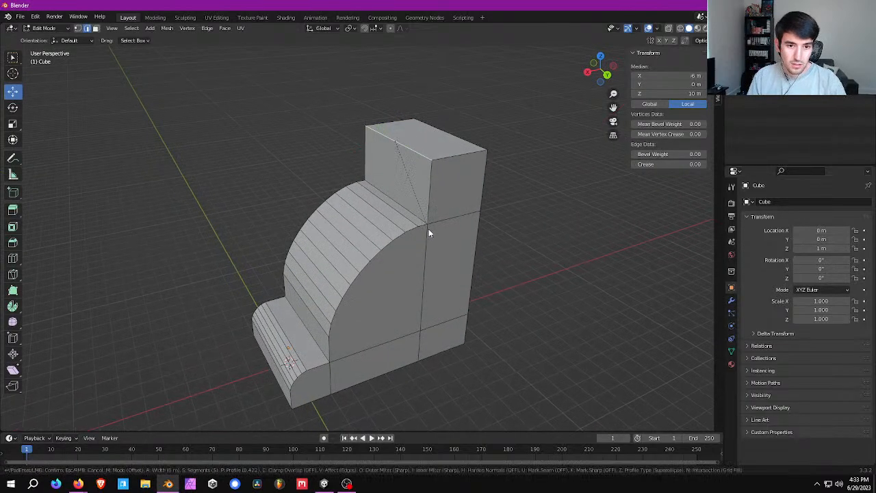
{"action": "left_click", "coordinate": [429, 228]}
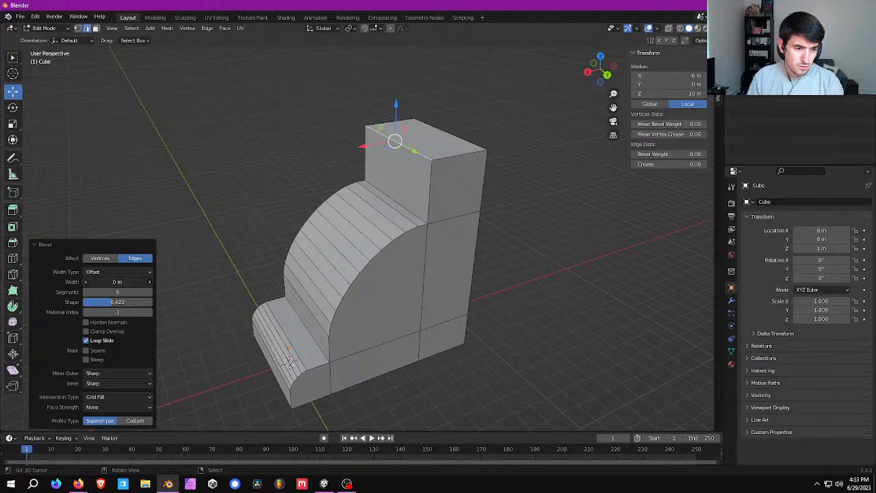
{"action": "left_click_drag", "start_coordinate": [117, 282], "coordinate": [161, 282]}
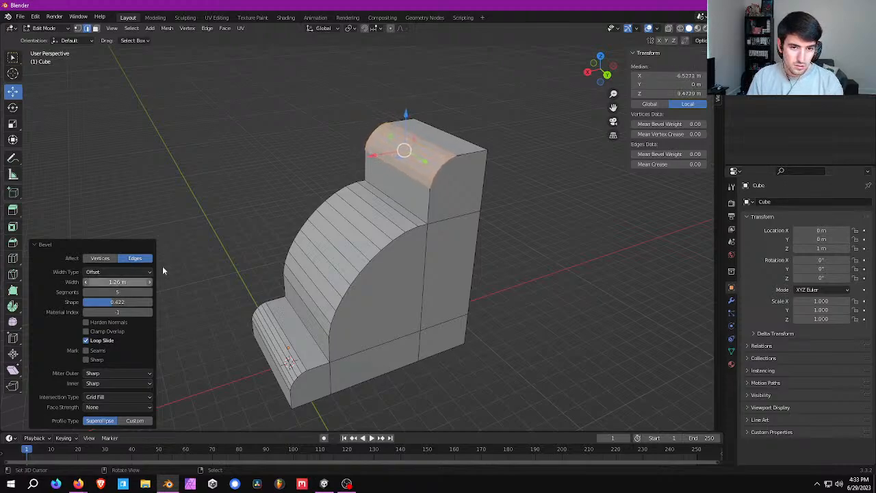
Select the whole mesh and merge its vertices by distance at 0.0001 m
{"action": "middle_click_drag", "start_coordinate": [163, 271], "coordinate": [288, 240]}
{"action": "scroll", "coordinate": [294, 239], "scroll_direction": "down", "scroll_amount": 2}
{"action": "left_click", "coordinate": [396, 232], "text": "alt"}
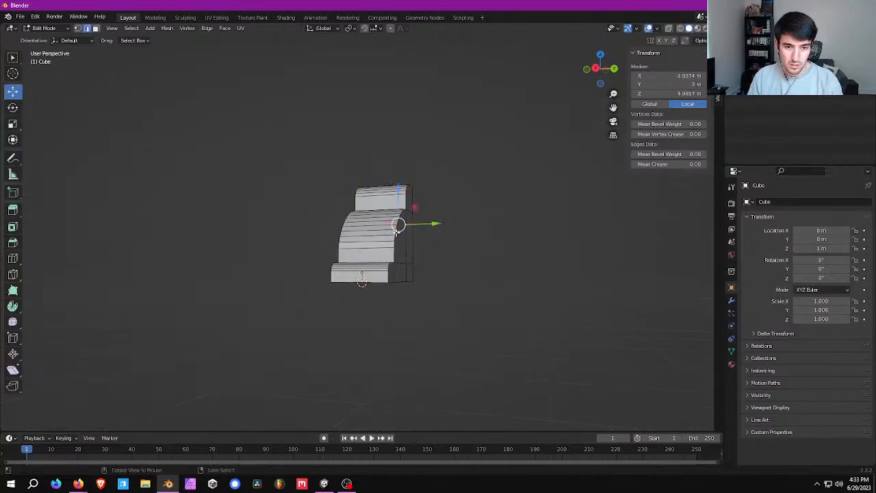
{"action": "scroll", "coordinate": [396, 232], "scroll_direction": "up", "scroll_amount": 3}
{"action": "middle_click_drag", "start_coordinate": [395, 232], "coordinate": [369, 250]}
{"action": "key", "text": "a"}
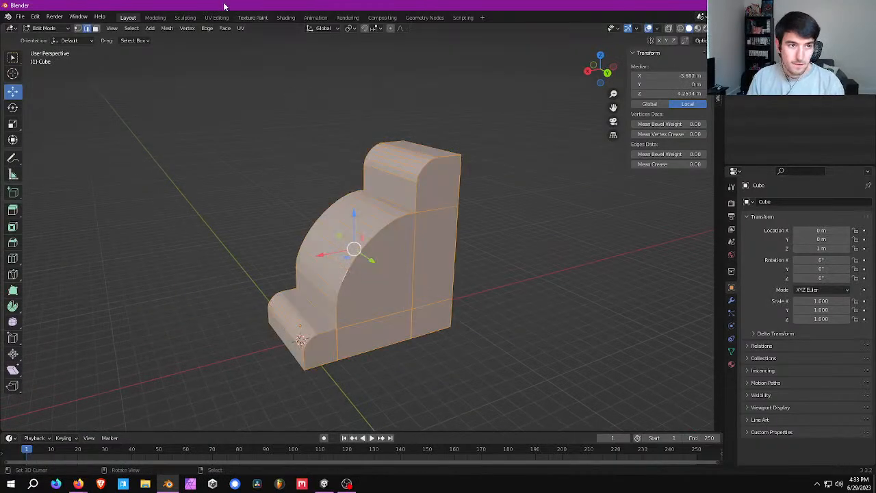
{"action": "left_click", "coordinate": [173, 29]}
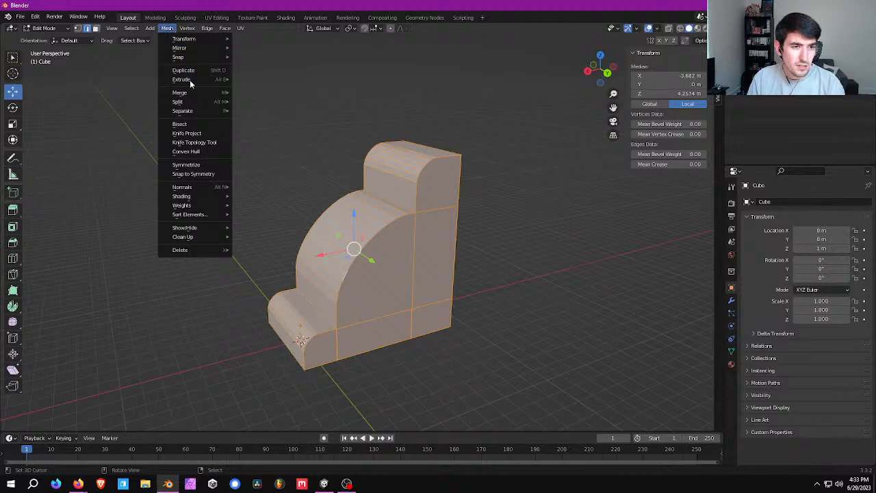
{"action": "mouse_move", "coordinate": [193, 95]}
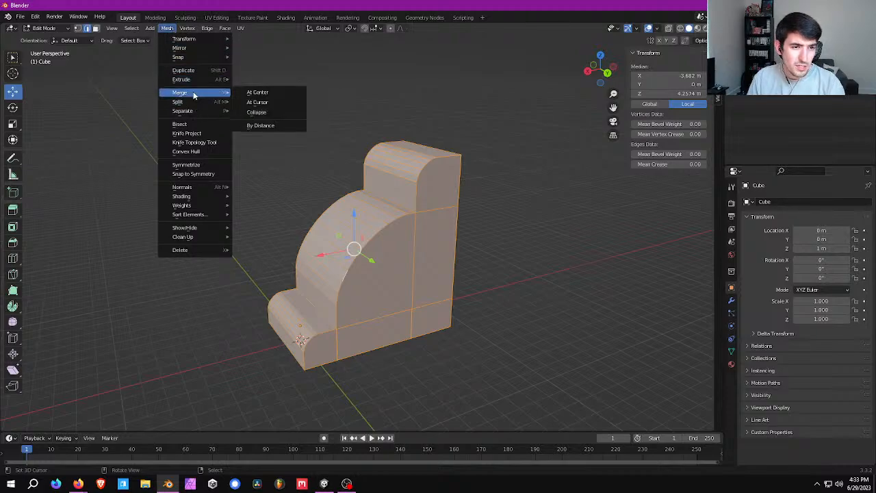
{"action": "left_click", "coordinate": [279, 127]}
{"action": "scroll", "coordinate": [322, 204], "scroll_direction": "up", "scroll_amount": 5}
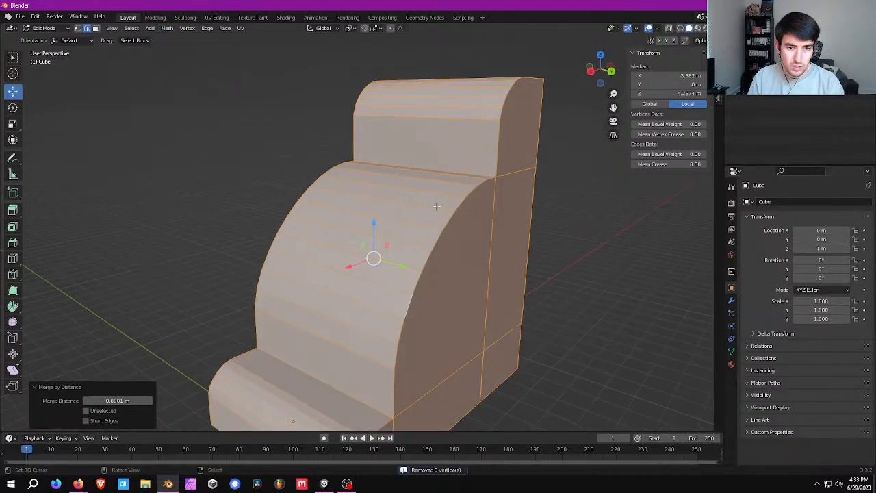
Select the outline edges of the brace and base on both sides, then try dissolving them and undo it
{"action": "left_click", "coordinate": [455, 221], "text": "alt"}
{"action": "middle_click_drag", "start_coordinate": [455, 221], "coordinate": [534, 226]}
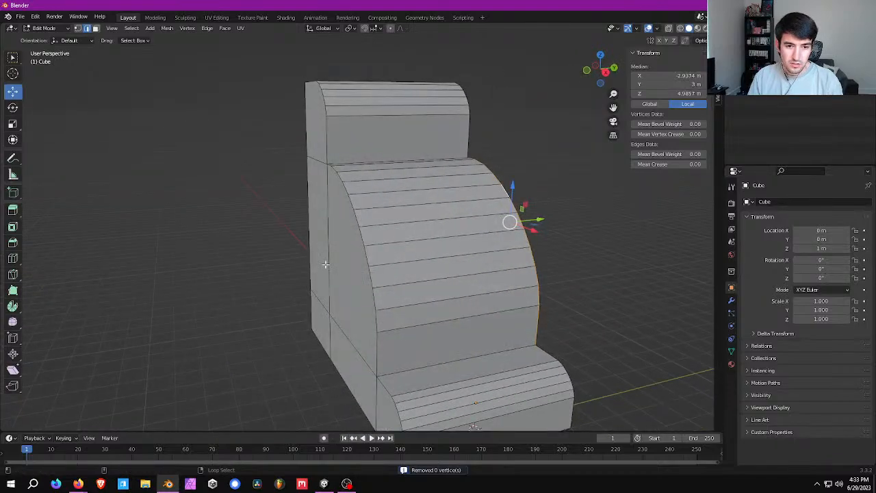
{"action": "left_click", "coordinate": [373, 256], "text": "alt+shift"}
{"action": "middle_click_drag", "start_coordinate": [450, 287], "coordinate": [442, 198]}
{"action": "scroll", "coordinate": [444, 218], "scroll_direction": "down", "scroll_amount": 2}
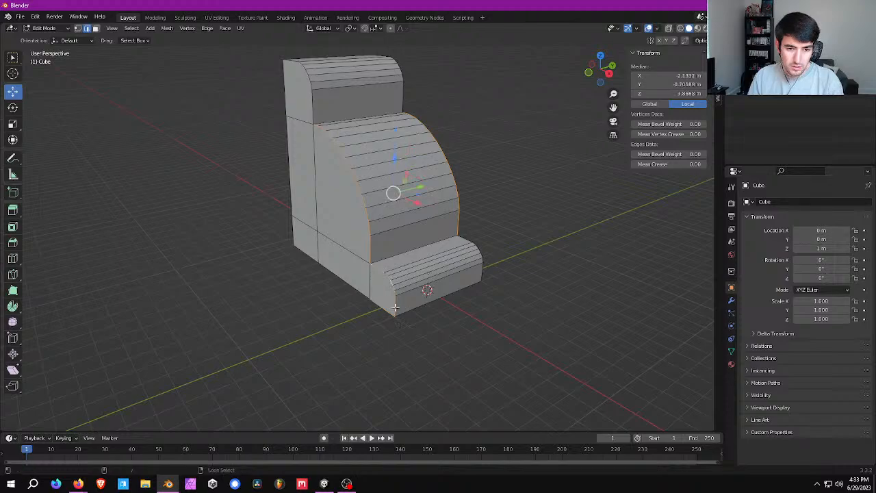
{"action": "middle_click_drag", "start_coordinate": [386, 315], "coordinate": [324, 317]}
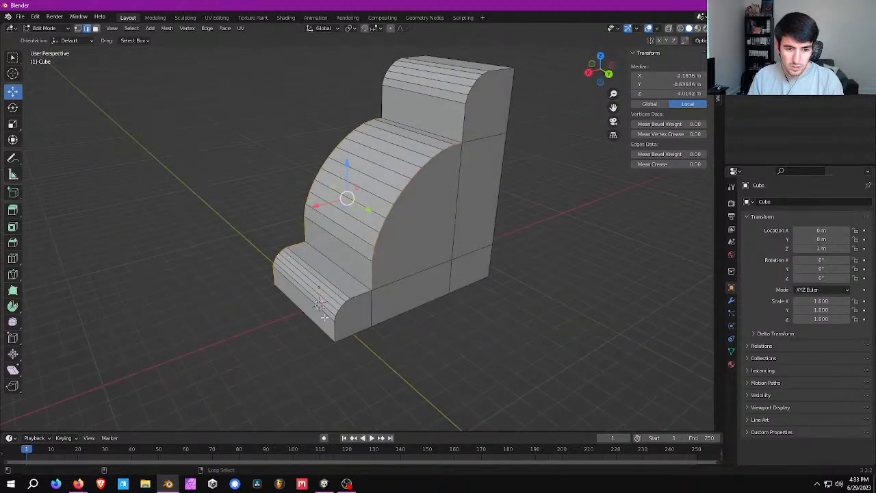
{"action": "left_click", "coordinate": [328, 313], "text": "alt+shift"}
{"action": "key", "text": "ctrl+x"}
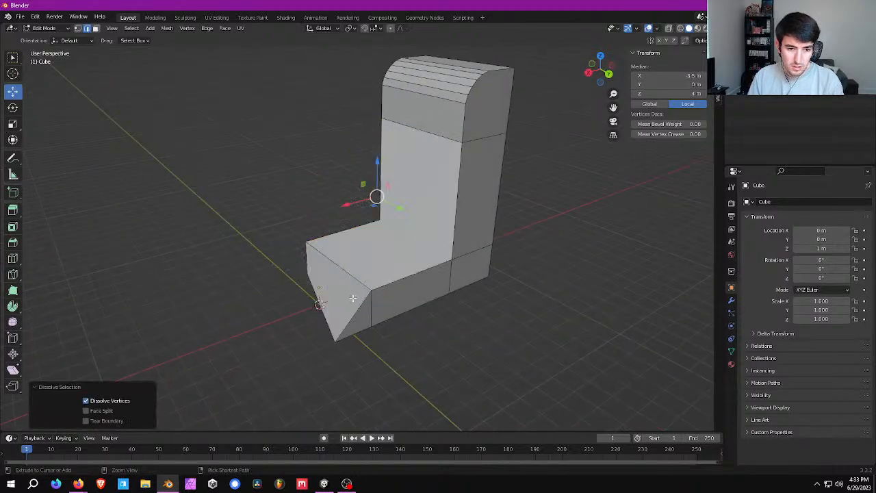
{"action": "key", "text": "ctrl+z"}
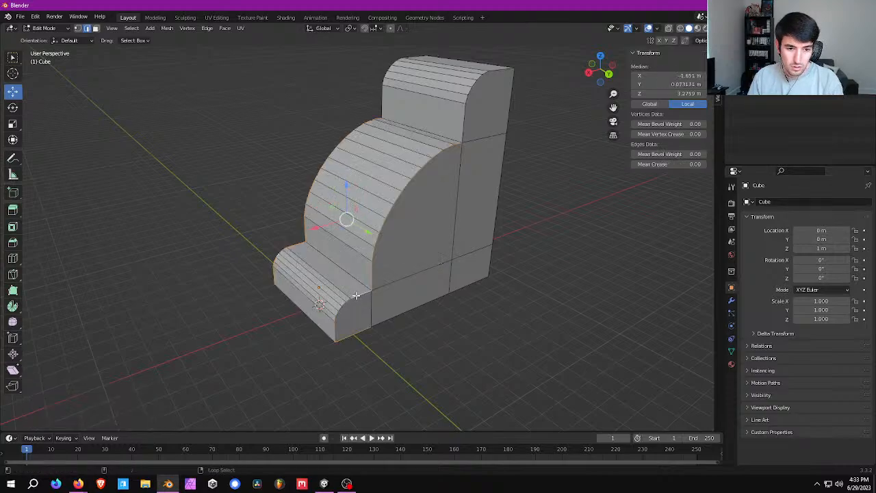
Extend the selection along the upright's side outlines and bevel all selected edges 0.47 m wide with 1 segment
{"action": "middle_click_drag", "start_coordinate": [388, 242], "coordinate": [358, 336], "text": "shift"}
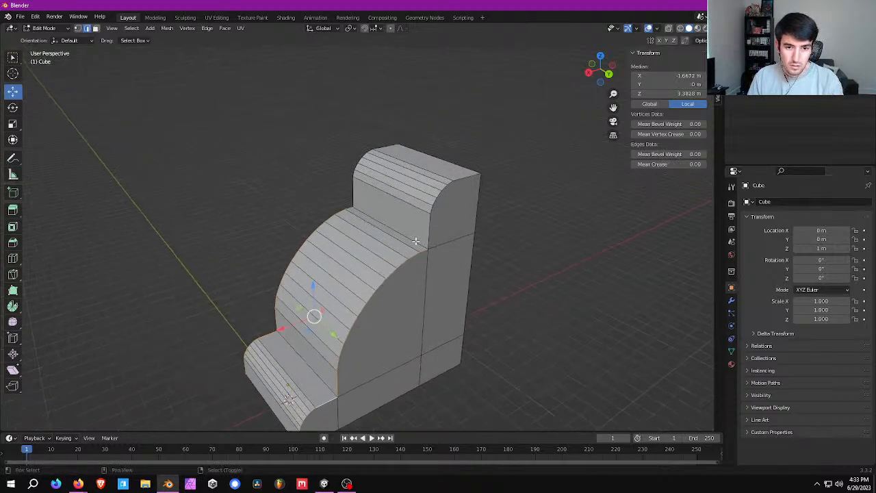
{"action": "left_click", "coordinate": [428, 230], "text": "alt+shift"}
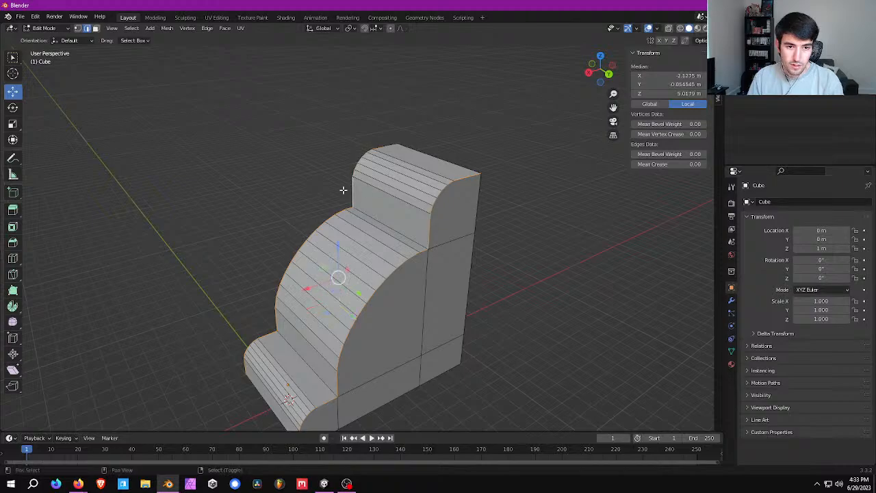
{"action": "middle_click_drag", "start_coordinate": [343, 189], "coordinate": [445, 281]}
{"action": "key", "text": "ctrl+b"}
{"action": "left_click", "coordinate": [444, 281]}
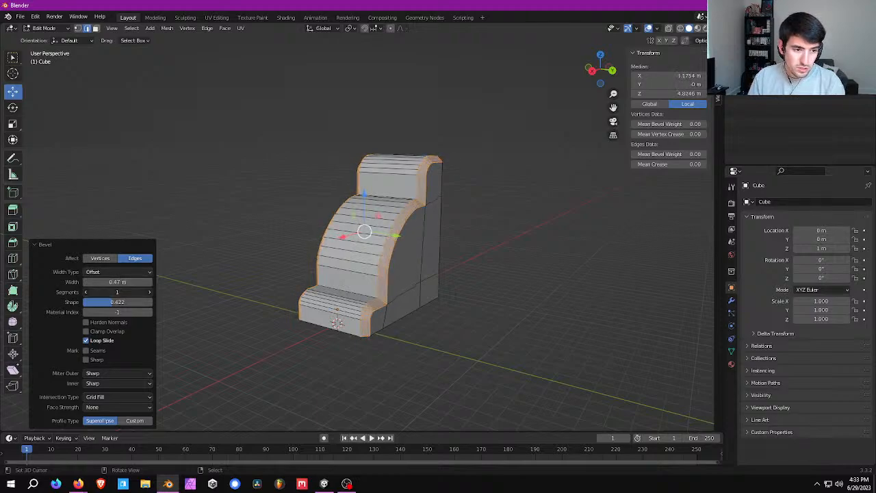
Increase the number of segments in the side outline bevel for rounder edges
{"action": "scroll", "coordinate": [361, 231], "scroll_direction": "up", "scroll_amount": 3}
{"action": "middle_click_drag", "start_coordinate": [481, 241], "coordinate": [530, 248]}
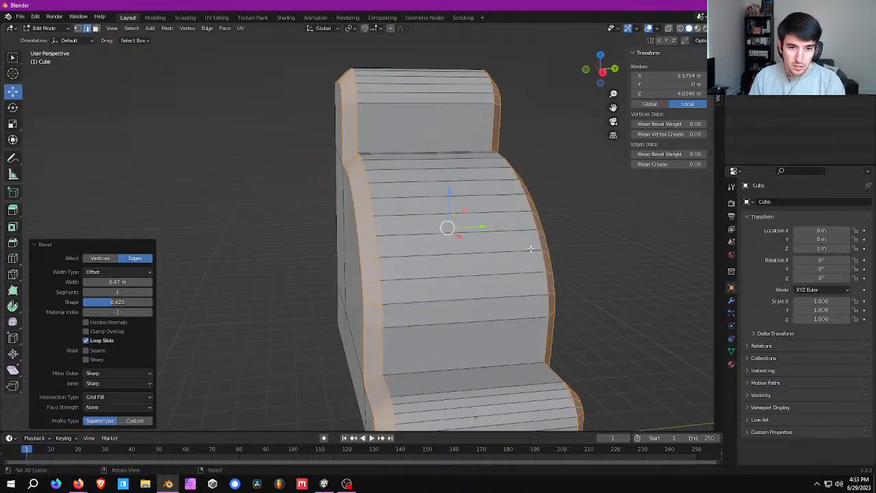
{"action": "scroll", "coordinate": [351, 234], "scroll_direction": "up", "scroll_amount": 1}
{"action": "middle_click_drag", "start_coordinate": [351, 235], "coordinate": [465, 252]}
{"action": "scroll", "coordinate": [387, 236], "scroll_direction": "up", "scroll_amount": 1}
{"action": "left_click", "coordinate": [150, 292]}
Examine the beveled bookend's surface and edges, switching between Object Mode and Edit Mode
{"action": "key", "text": "Tab"}
{"action": "middle_click_drag", "start_coordinate": [346, 267], "coordinate": [417, 259]}
{"action": "scroll", "coordinate": [425, 243], "scroll_direction": "down", "scroll_amount": 5}
{"action": "scroll", "coordinate": [443, 248], "scroll_direction": "up", "scroll_amount": 4}
{"action": "key", "text": "Tab"}
{"action": "scroll", "coordinate": [458, 257], "scroll_direction": "up", "scroll_amount": 1}
{"action": "left_click", "coordinate": [476, 270]}
Apply Shade Smooth to the bookend in Object Mode
{"action": "key", "text": "Tab"}
{"action": "scroll", "coordinate": [417, 259], "scroll_direction": "down", "scroll_amount": 2}
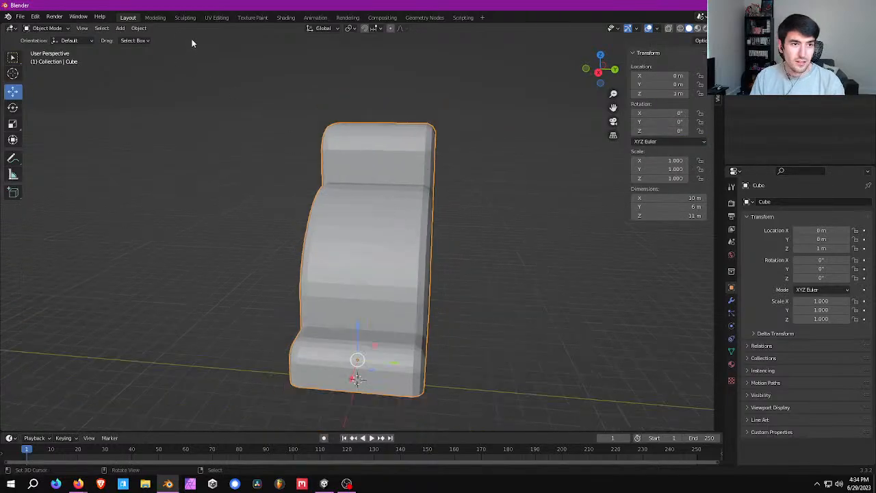
{"action": "left_click", "coordinate": [144, 28]}
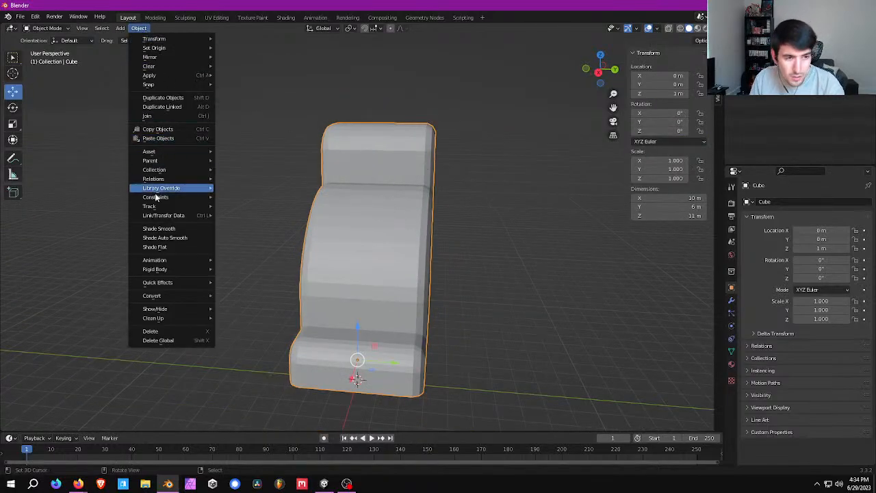
{"action": "left_click", "coordinate": [145, 32]}
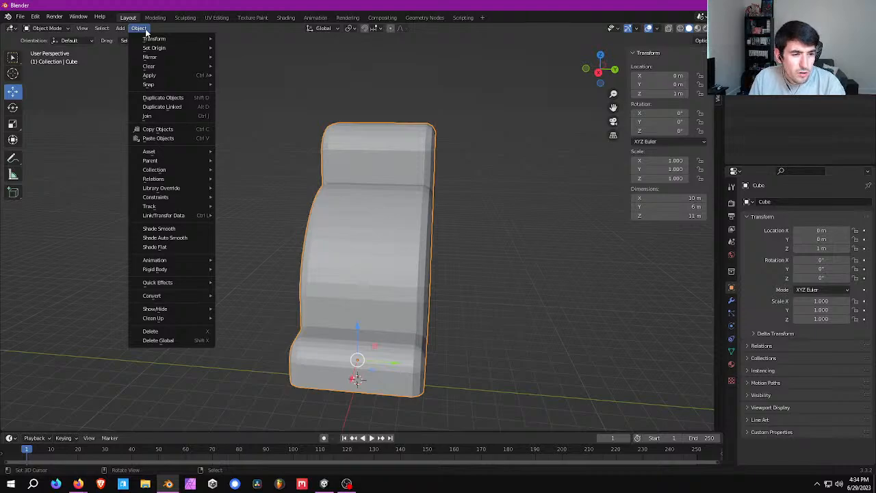
{"action": "left_click", "coordinate": [179, 229]}
{"action": "middle_click_drag", "start_coordinate": [425, 226], "coordinate": [434, 259]}
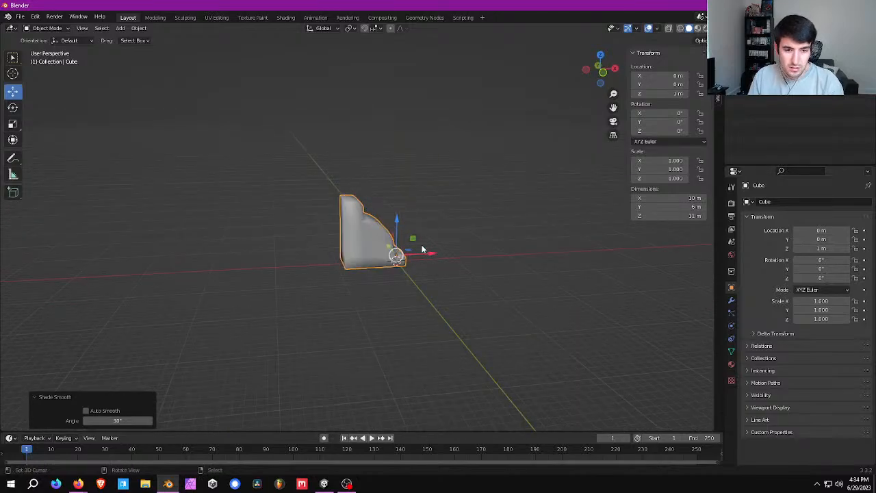
Move the bookend 9 m along X so the back of its upright lines up with the world origin
{"action": "left_click", "coordinate": [356, 262]}
{"action": "left_click_drag", "start_coordinate": [427, 256], "coordinate": [479, 252], "text": "ctrl"}
{"action": "middle_click_drag", "start_coordinate": [445, 266], "coordinate": [420, 272]}
{"action": "scroll", "coordinate": [421, 273], "scroll_direction": "up", "scroll_amount": 1}
{"action": "middle_click_drag", "start_coordinate": [374, 258], "coordinate": [354, 254], "text": "shift"}
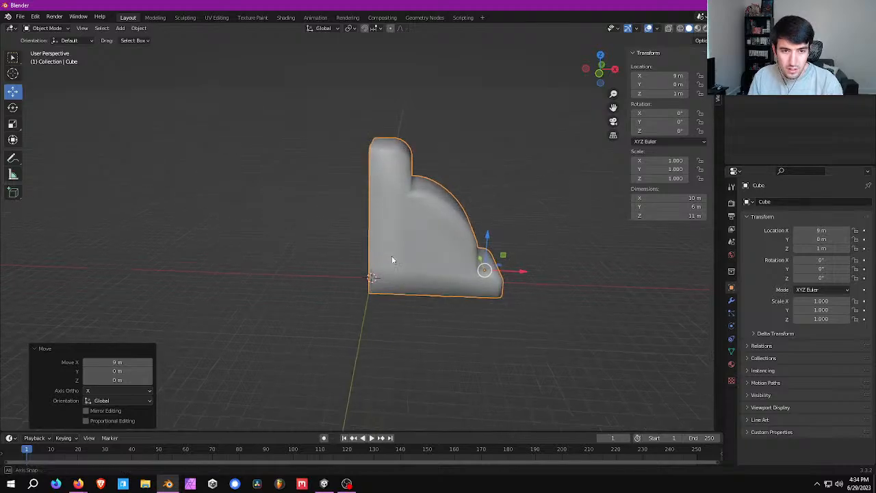
Set the bookend's origin to the 3D cursor and raise the bookend along Z
{"action": "left_click", "coordinate": [138, 29]}
{"action": "mouse_move", "coordinate": [176, 48]}
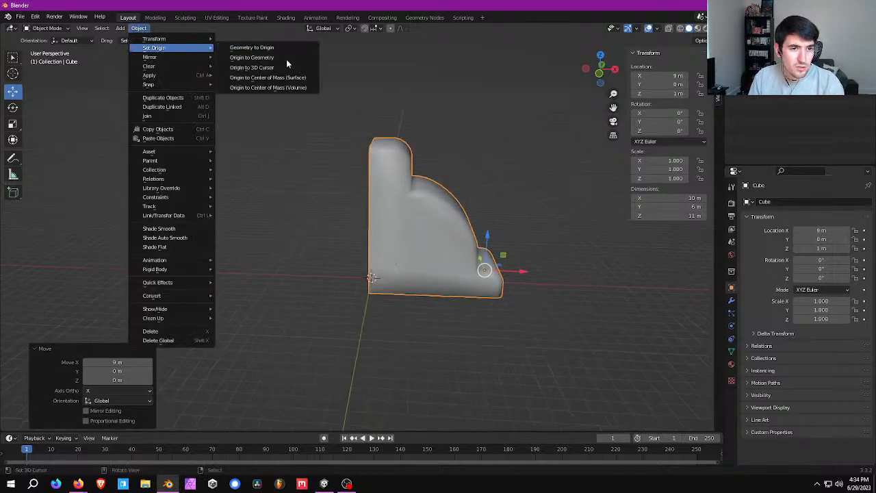
{"action": "left_click", "coordinate": [286, 72]}
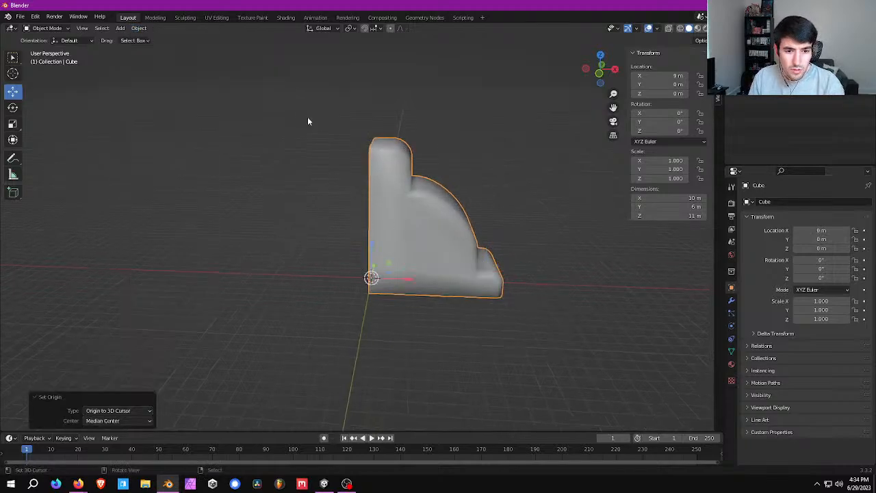
{"action": "middle_click_drag", "start_coordinate": [307, 121], "coordinate": [360, 246]}
{"action": "key", "text": "g"}
{"action": "key", "text": "z"}
{"action": "left_click", "coordinate": [360, 226]}
In Edit Mode, select the edges outlining one side face of the bookend, along the inner edge of the bevel
{"action": "key", "text": "Tab"}
{"action": "scroll", "coordinate": [332, 256], "scroll_direction": "up", "scroll_amount": 4}
{"action": "right_click", "coordinate": [340, 221], "text": "alt"}
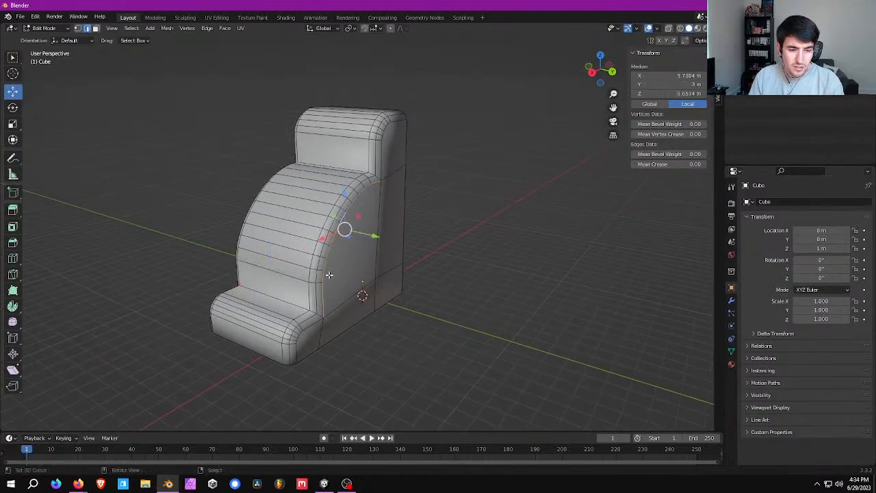
{"action": "left_click", "coordinate": [323, 330], "text": "shift"}
{"action": "left_click", "coordinate": [319, 327], "text": "alt"}
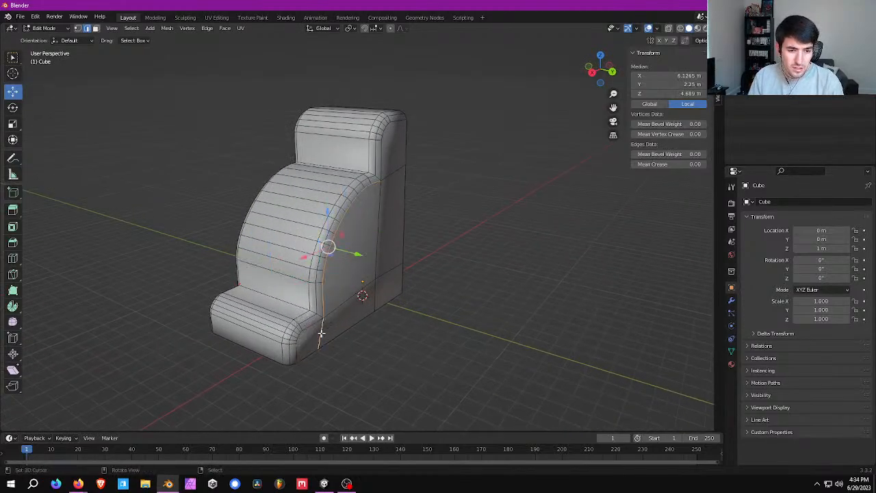
{"action": "left_click", "coordinate": [309, 351], "text": "alt"}
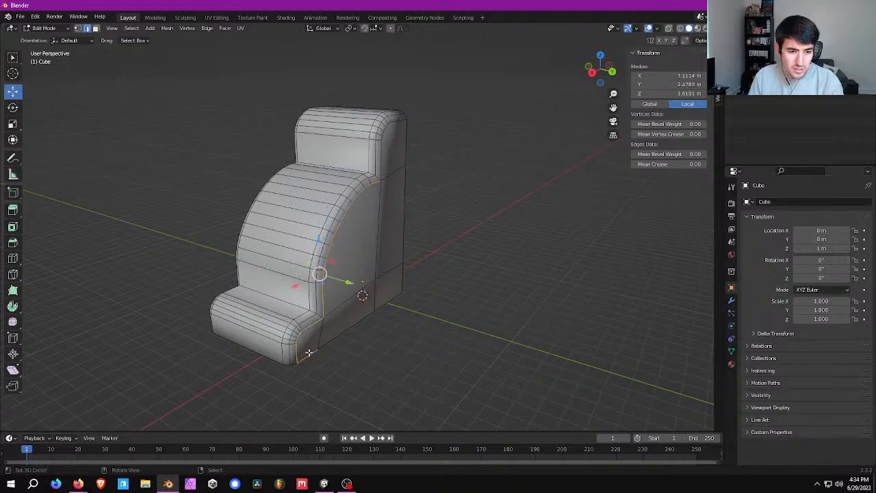
Extend the edge selection along the back and base so both side faces of the bookend are fully outlined
{"action": "middle_click_drag", "start_coordinate": [308, 351], "coordinate": [390, 220]}
{"action": "scroll", "coordinate": [305, 247], "scroll_direction": "up", "scroll_amount": 3}
{"action": "left_click", "coordinate": [286, 236], "text": "alt"}
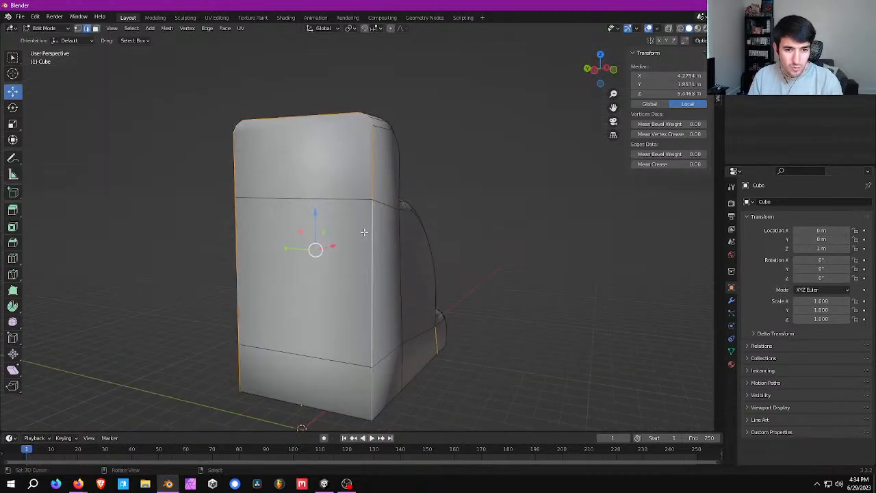
{"action": "middle_click_drag", "start_coordinate": [367, 248], "coordinate": [326, 335]}
{"action": "right_click", "coordinate": [327, 349], "text": "alt+shift"}
{"action": "middle_click_drag", "start_coordinate": [387, 330], "coordinate": [371, 358]}
{"action": "right_click", "coordinate": [407, 350], "text": "alt+shift"}
{"action": "mouse_move", "coordinate": [450, 335]}
{"action": "middle_mouse_down"}
{"action": "mouse_move", "coordinate": [412, 340]}
{"action": "mouse_move", "coordinate": [453, 330]}
{"action": "middle_mouse_up"}
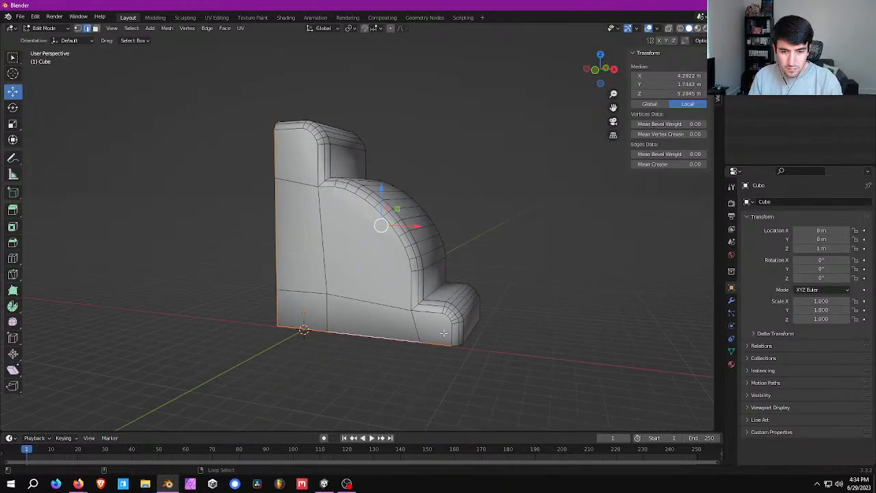
{"action": "right_click", "coordinate": [413, 294], "text": "alt+shift"}
{"action": "middle_click_drag", "start_coordinate": [413, 294], "coordinate": [641, 210]}
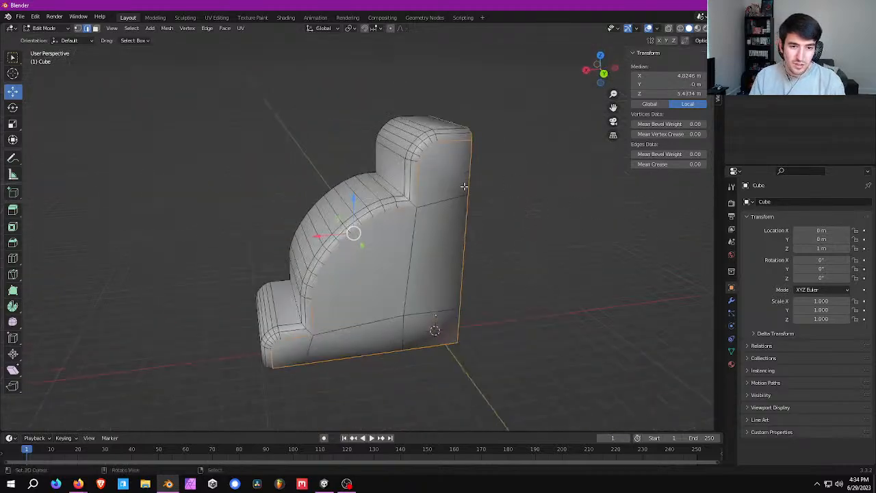
Add the crosswise edges at the upright, brace and base junctions and the front bottom edge, and mark the selection as seams
{"action": "middle_click_drag", "start_coordinate": [464, 187], "coordinate": [475, 215]}
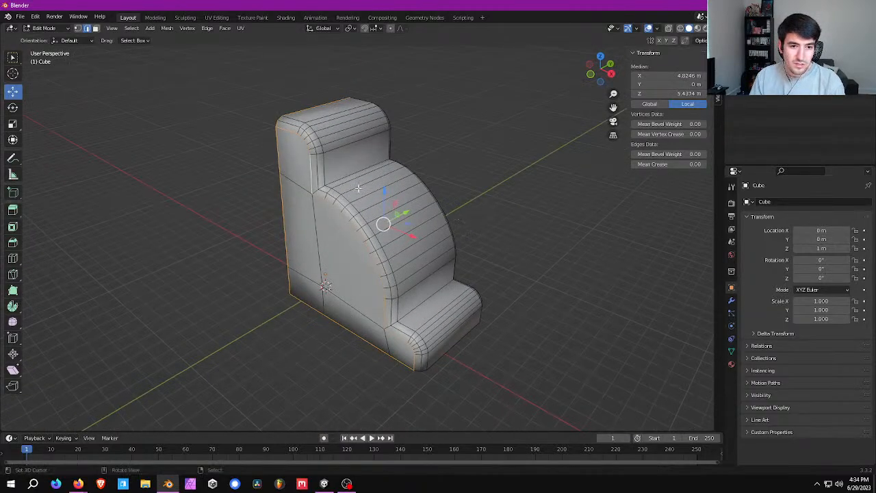
{"action": "right_click", "coordinate": [358, 188], "text": "alt+shift"}
{"action": "middle_click_drag", "start_coordinate": [446, 243], "coordinate": [324, 281]}
{"action": "right_click", "coordinate": [382, 300], "text": "alt+shift"}
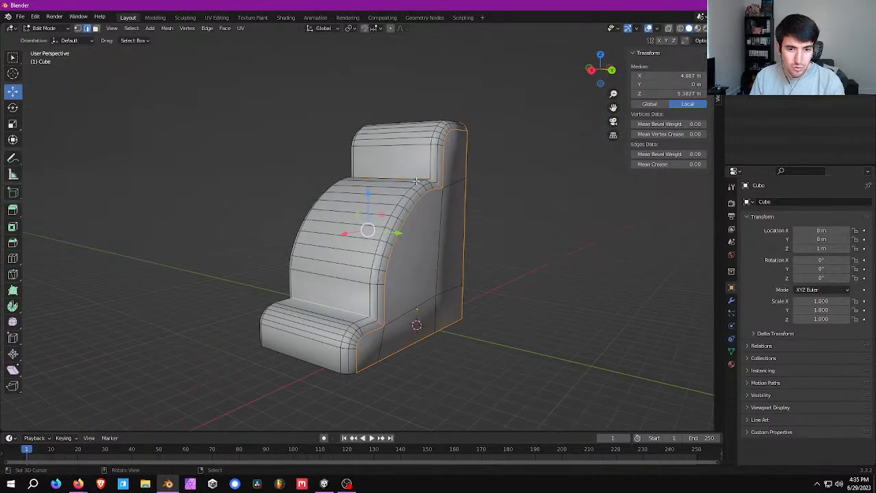
{"action": "middle_click_drag", "start_coordinate": [355, 337], "coordinate": [390, 157]}
{"action": "right_click", "coordinate": [374, 301], "text": "alt+shift"}
{"action": "left_click", "coordinate": [240, 29]}
{"action": "left_click", "coordinate": [277, 138]}
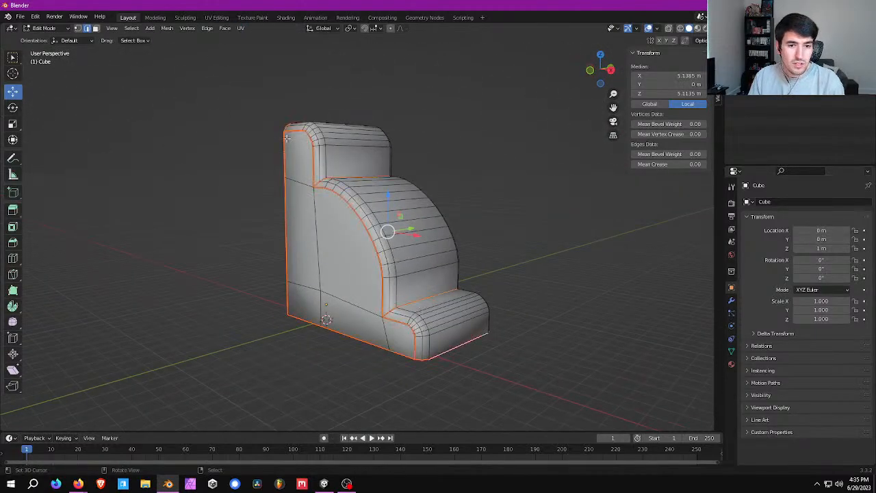
Select the whole bookend mesh and unwrap it in the UV Editing workspace
{"action": "middle_click_drag", "start_coordinate": [459, 199], "coordinate": [365, 212]}
{"action": "key", "text": "a"}
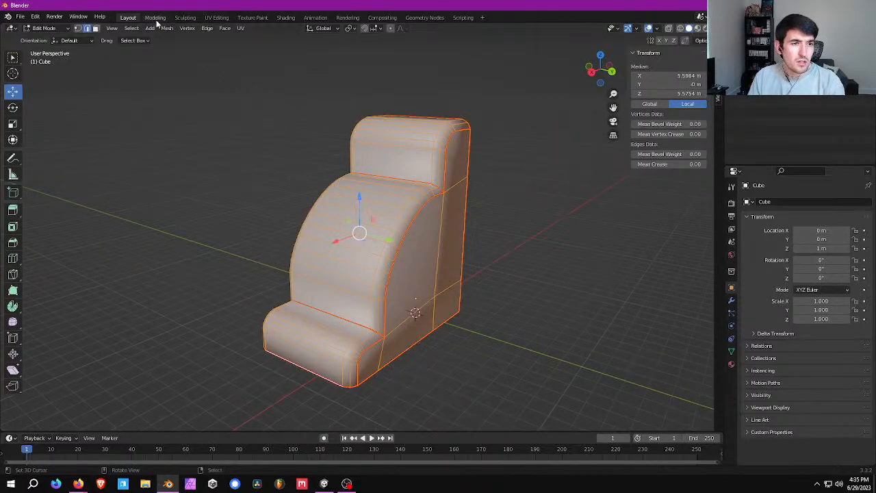
{"action": "left_click", "coordinate": [227, 20]}
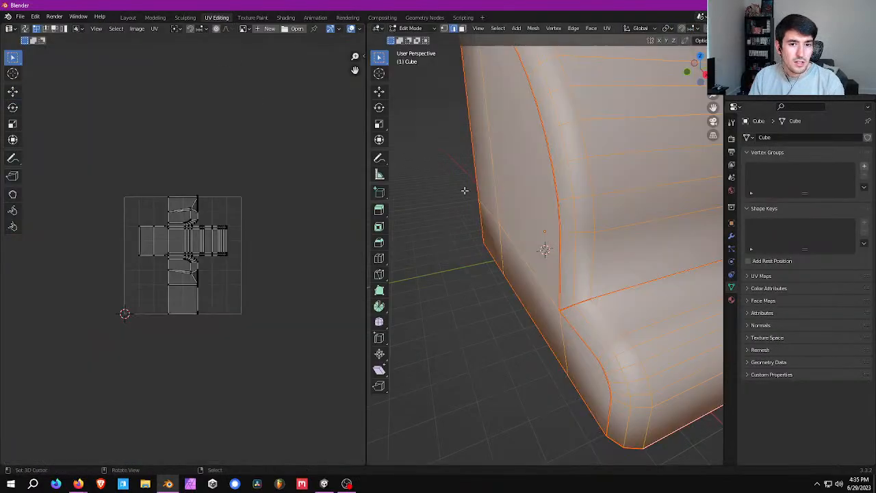
{"action": "scroll", "coordinate": [464, 191], "scroll_direction": "down", "scroll_amount": 5}
{"action": "middle_click_drag", "start_coordinate": [564, 201], "coordinate": [506, 211]}
{"action": "key", "text": "u"}
{"action": "left_click", "coordinate": [507, 214]}
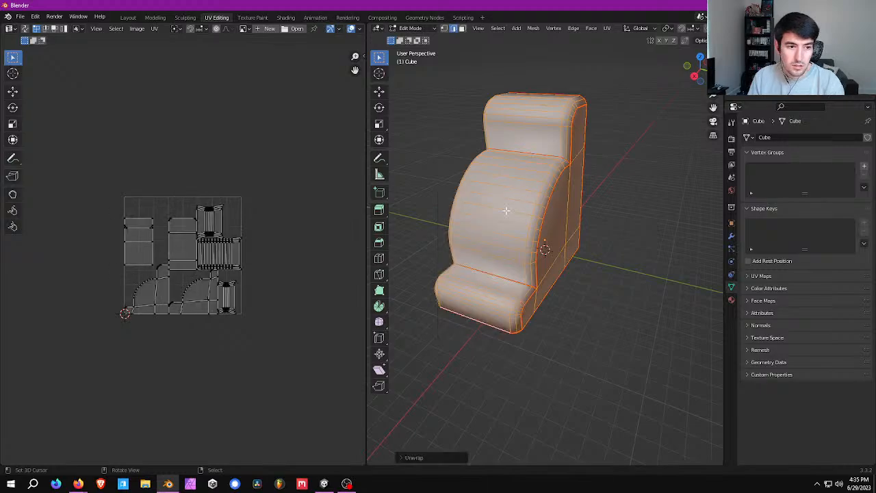
Return the bookend to Object Mode and move the Blender window aside to switch to the Unity project
{"action": "scroll", "coordinate": [176, 253], "scroll_direction": "up", "scroll_amount": 3}
{"action": "scroll", "coordinate": [226, 264], "scroll_direction": "down", "scroll_amount": 2}
{"action": "middle_click_drag", "start_coordinate": [548, 226], "coordinate": [539, 261]}
{"action": "key", "text": "Tab"}
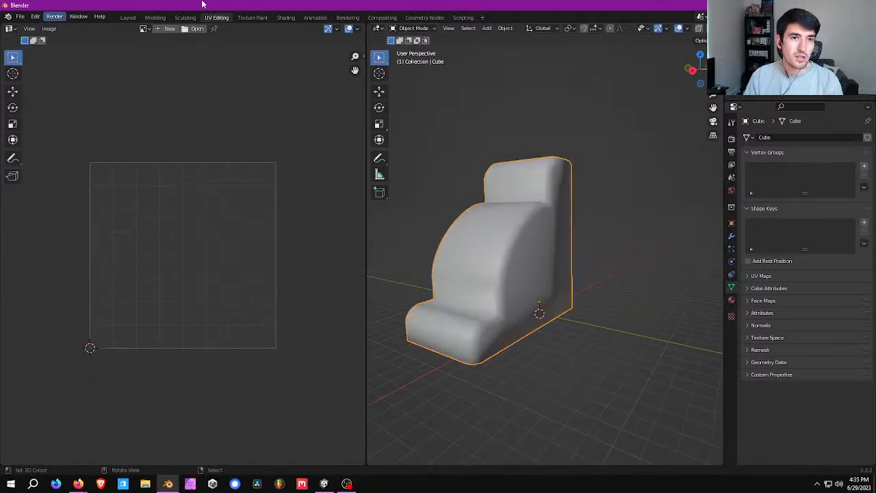
{"action": "left_click_drag", "start_coordinate": [203, 5], "coordinate": [875, 274]}
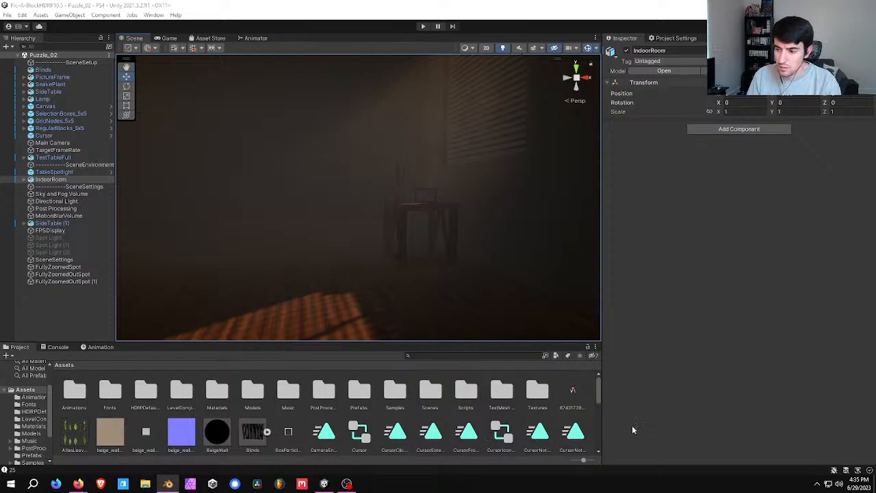
{"action": "right_click", "coordinate": [518, 419]}
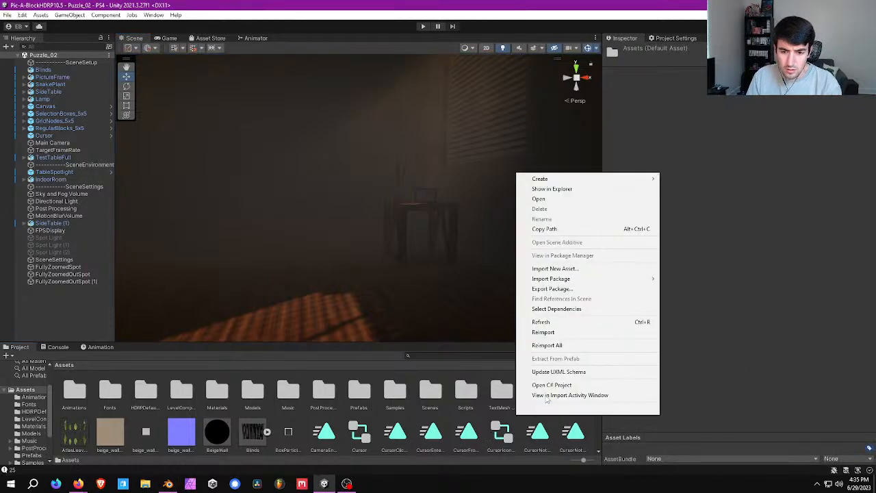
{"action": "left_click", "coordinate": [569, 268]}
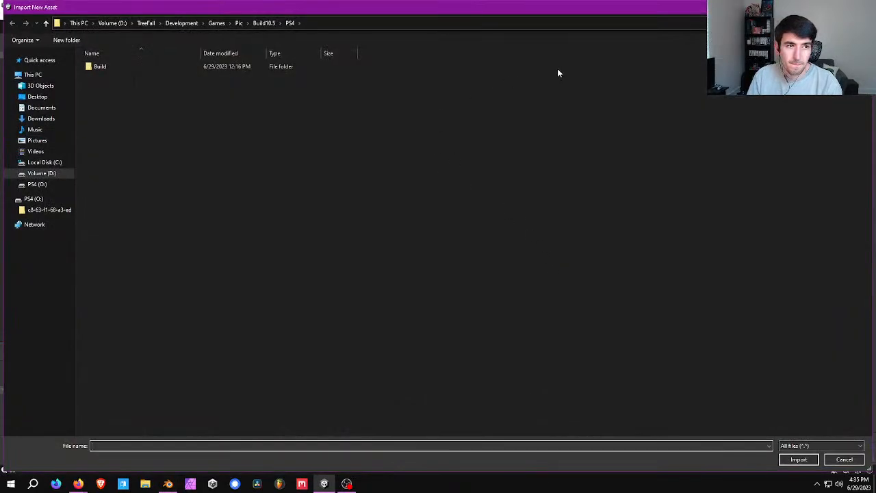
{"action": "key", "text": "Escape"}
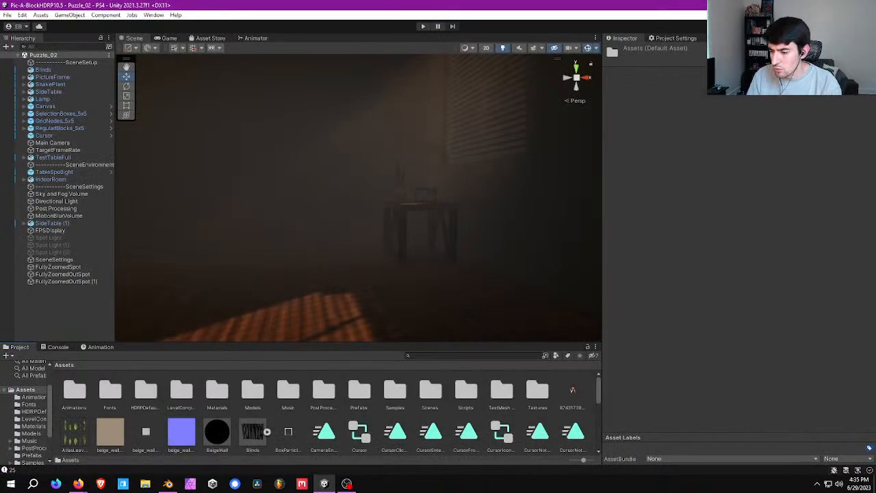
Open a File Explorer window and move it off the Unity editor
{"action": "key", "text": "super+e"}
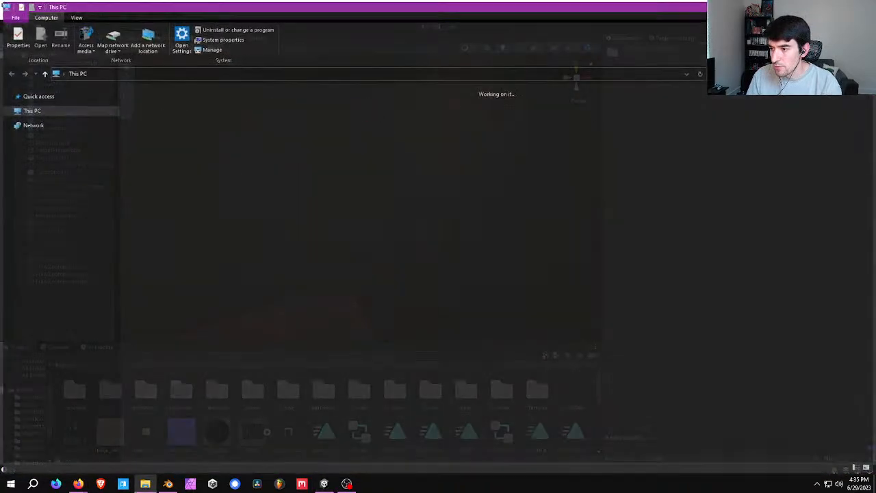
{"action": "left_click_drag", "start_coordinate": [630, 6], "coordinate": [875, 96]}
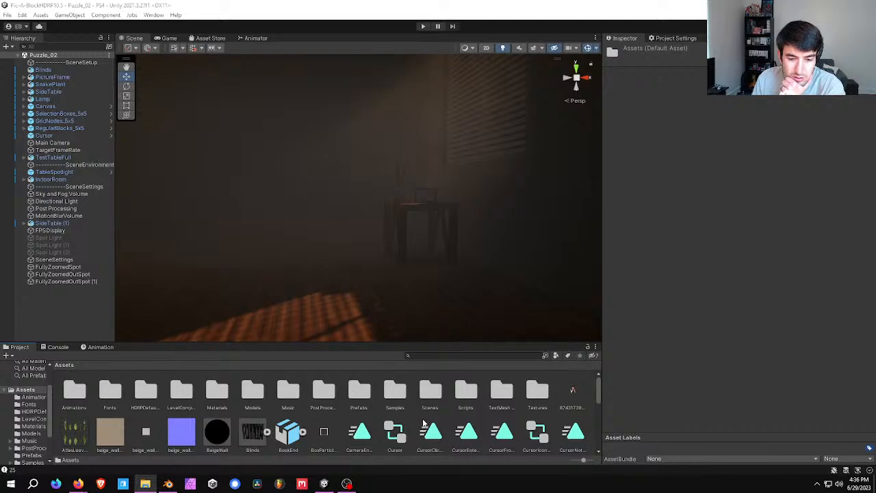
Search the project assets for "book", place the BookEnd model in the scene and clear the search
{"action": "mouse_move", "coordinate": [596, 401]}
{"action": "left_mouse_down"}
{"action": "mouse_move", "coordinate": [602, 430]}
{"action": "mouse_move", "coordinate": [604, 386]}
{"action": "left_mouse_up"}
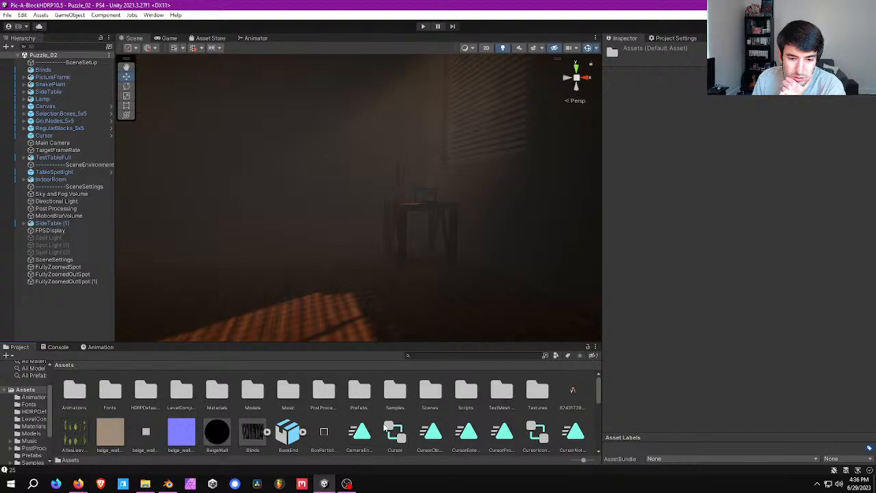
{"action": "scroll", "coordinate": [385, 428], "scroll_direction": "down", "scroll_amount": 3}
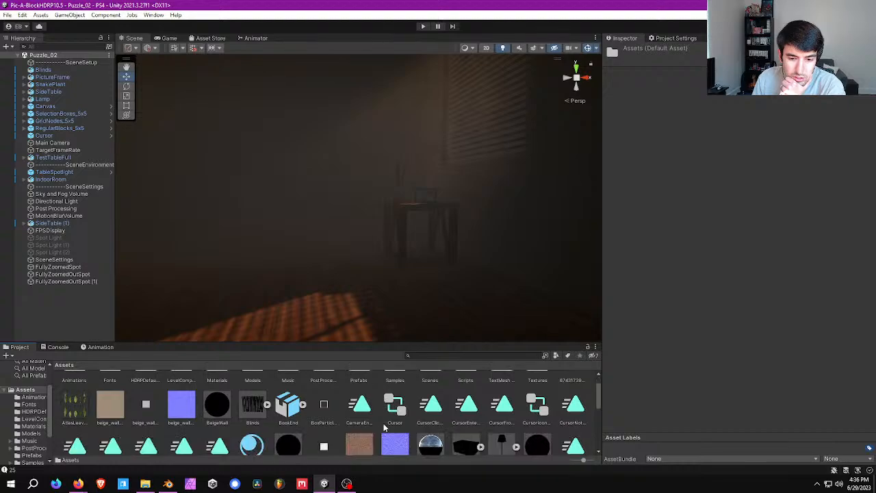
{"action": "left_click", "coordinate": [437, 357]}
{"action": "type", "text": "book"}
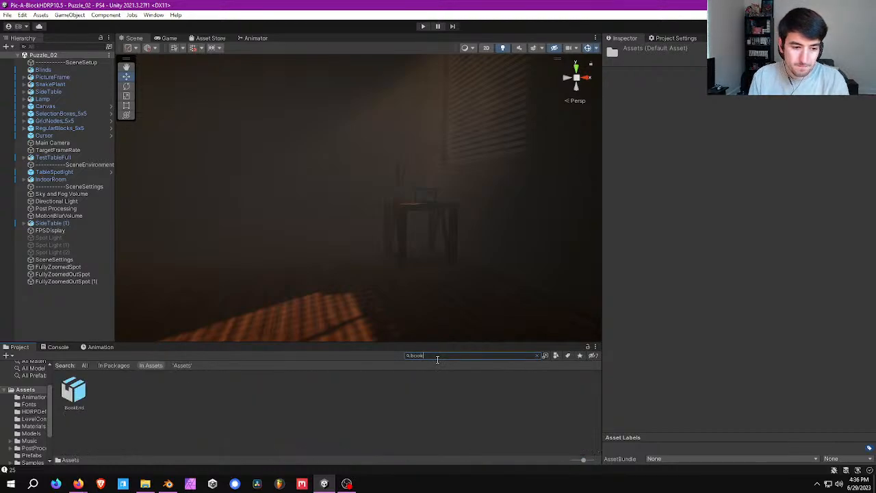
{"action": "left_click", "coordinate": [76, 394]}
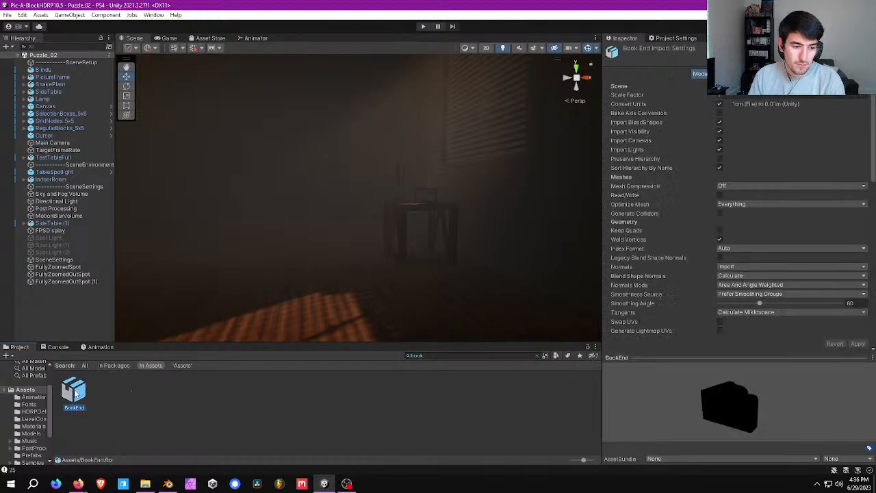
{"action": "left_click_drag", "start_coordinate": [75, 394], "coordinate": [295, 303]}
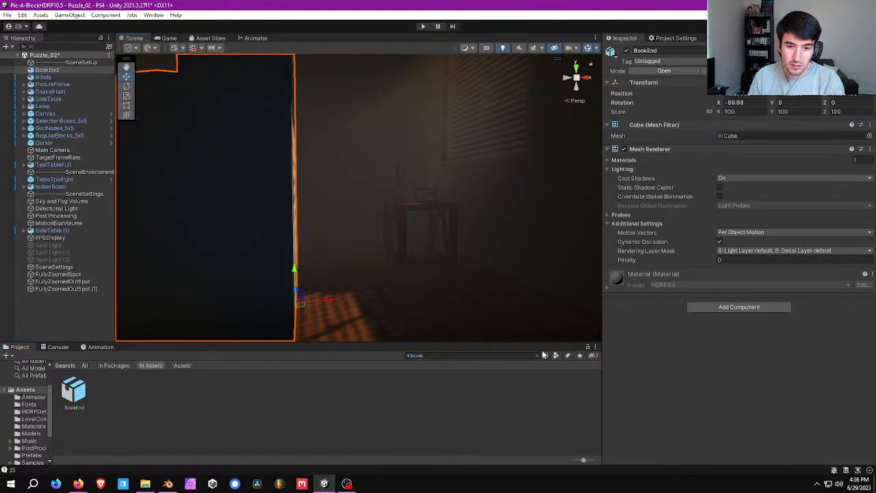
{"action": "left_click", "coordinate": [537, 355]}
{"action": "right_click_drag", "start_coordinate": [332, 231], "coordinate": [376, 229]}
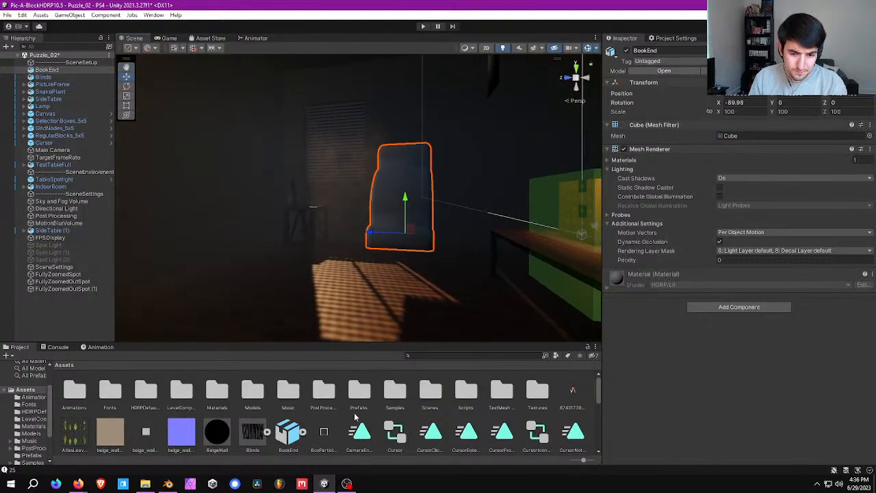
In the BookEnd model's import settings, disable importing of BlendShapes, visibility, cameras and lights
{"action": "scroll", "coordinate": [355, 416], "scroll_direction": "down", "scroll_amount": 1}
{"action": "left_click", "coordinate": [290, 405]}
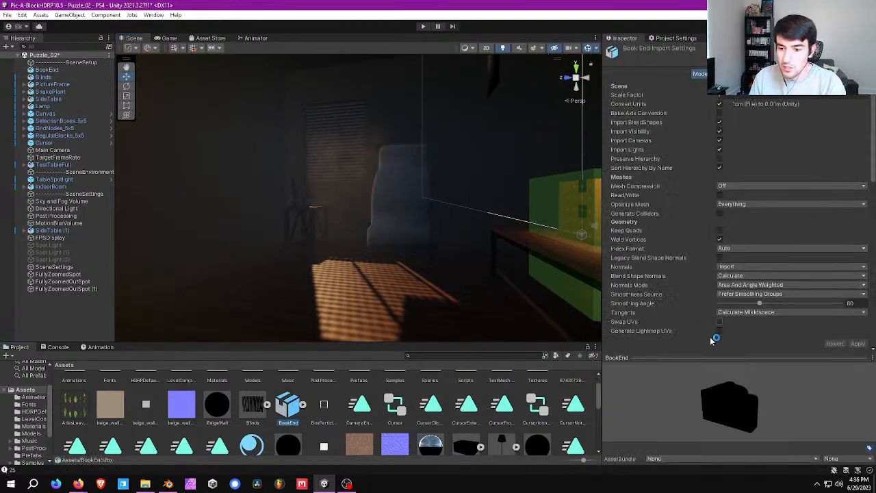
{"action": "left_click", "coordinate": [719, 122]}
{"action": "left_click", "coordinate": [720, 131]}
{"action": "left_click", "coordinate": [719, 141]}
{"action": "left_click", "coordinate": [720, 150]}
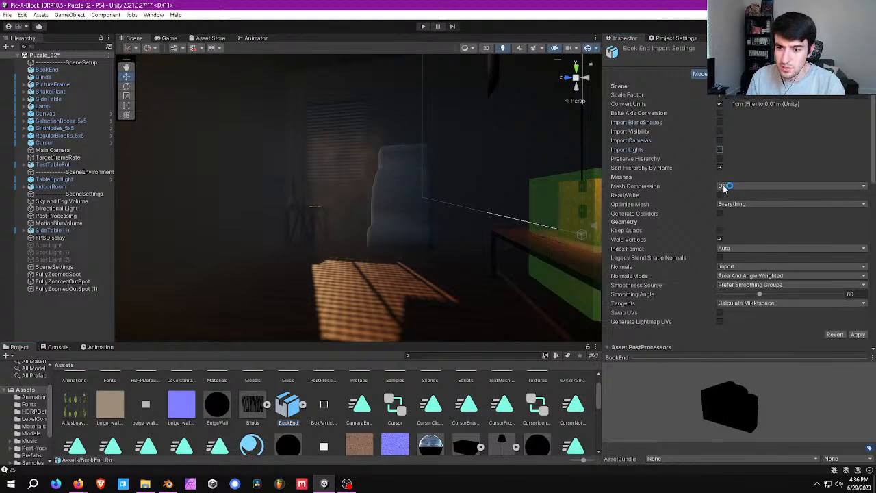
Set the BookEnd model's mesh compression to Medium and enable Generate Lightmap UVs
{"action": "left_click", "coordinate": [741, 186]}
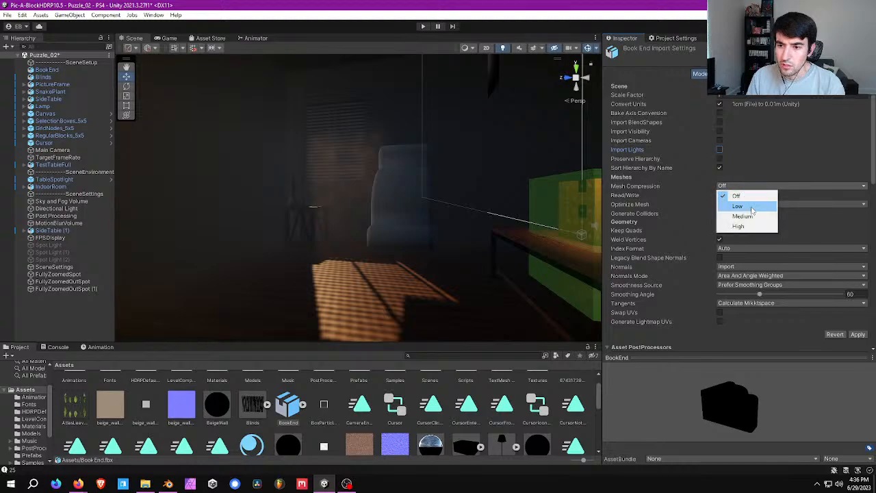
{"action": "left_click", "coordinate": [744, 215]}
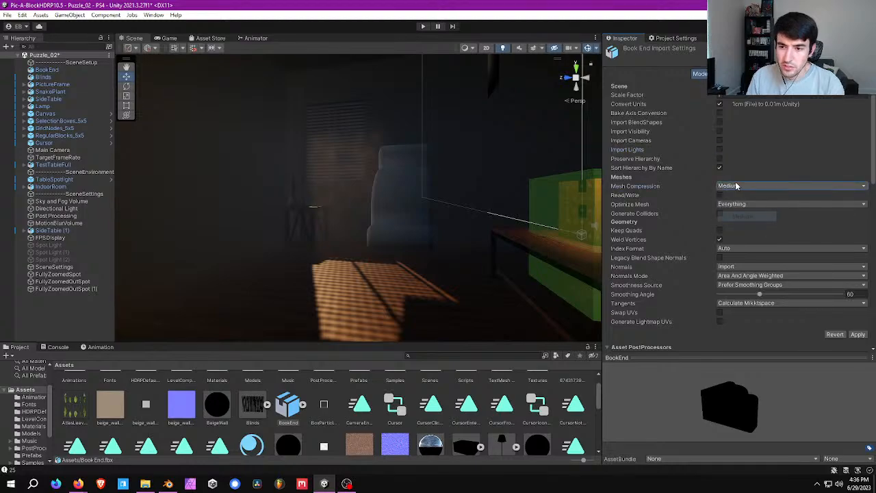
{"action": "left_click", "coordinate": [719, 321]}
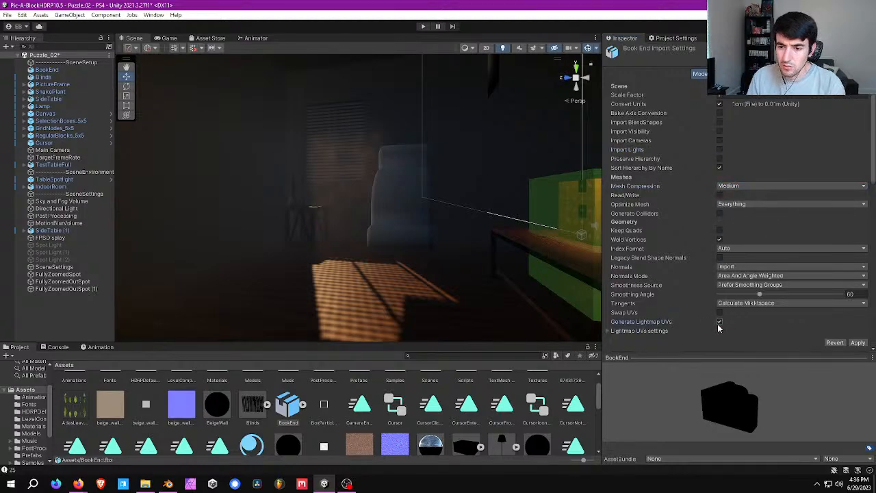
Reduce the BookEnd model's scale factor, apply the import settings and check its size in the scene
{"action": "left_click", "coordinate": [741, 96]}
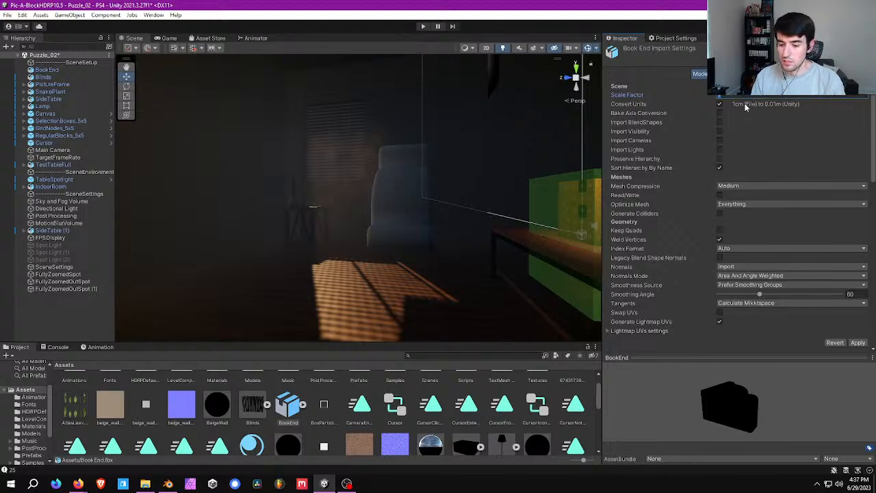
{"action": "scroll", "coordinate": [813, 246], "scroll_direction": "down", "scroll_amount": 3}
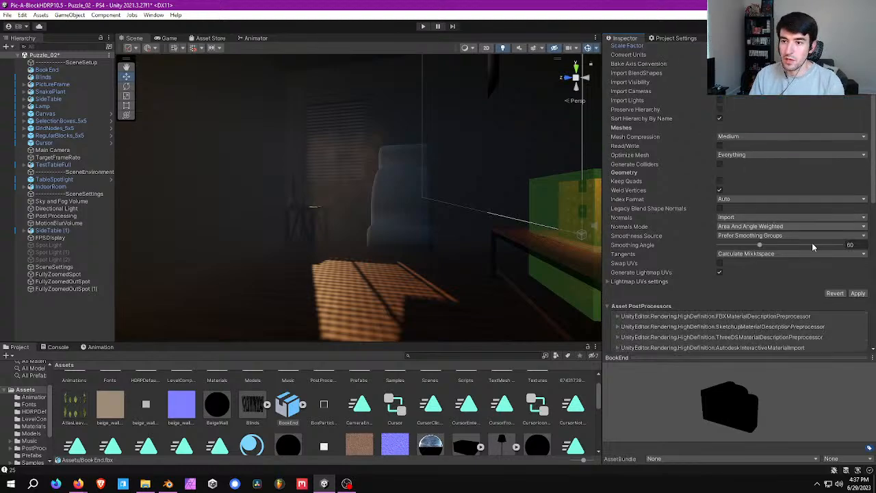
{"action": "left_click", "coordinate": [858, 293]}
{"action": "right_click_drag", "start_coordinate": [452, 207], "coordinate": [495, 219]}
{"action": "key", "text": "w"}
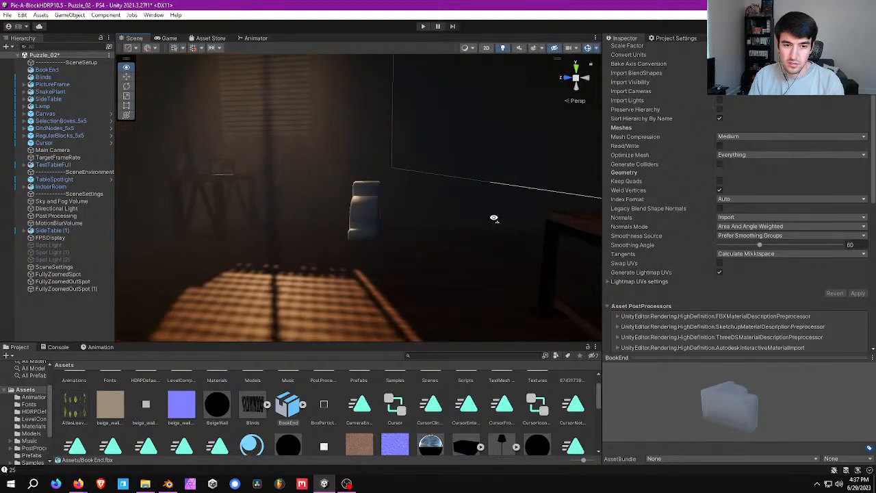
Adjust the BookEnd model's scale factor again and reapply the import settings
{"action": "scroll", "coordinate": [747, 119], "scroll_direction": "up", "scroll_amount": 3}
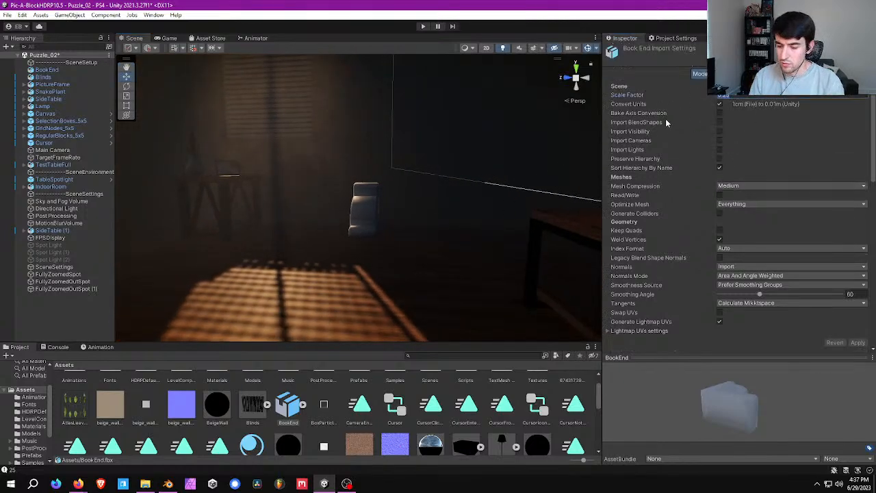
{"action": "scroll", "coordinate": [801, 251], "scroll_direction": "down", "scroll_amount": 3}
{"action": "left_click", "coordinate": [858, 268]}
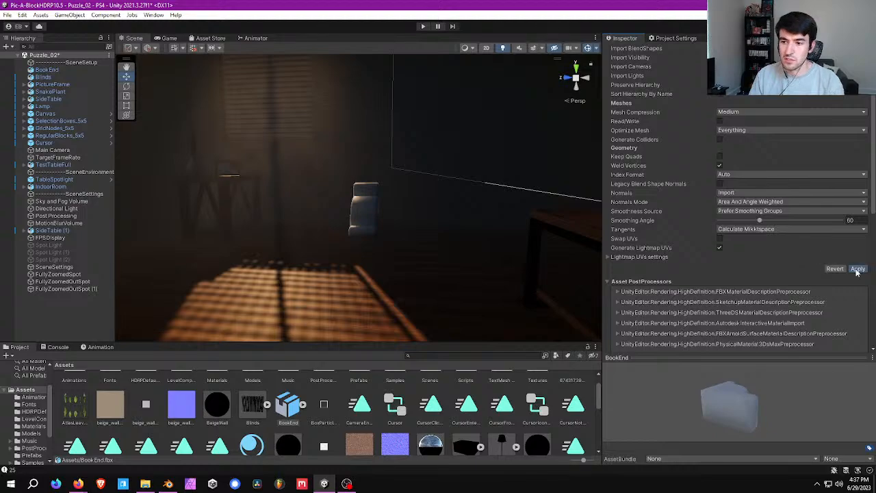
Disable the rig animation type and Import Animation in the BookEnd model's import settings, applying both changes
{"action": "right_click_drag", "start_coordinate": [432, 143], "coordinate": [393, 185]}
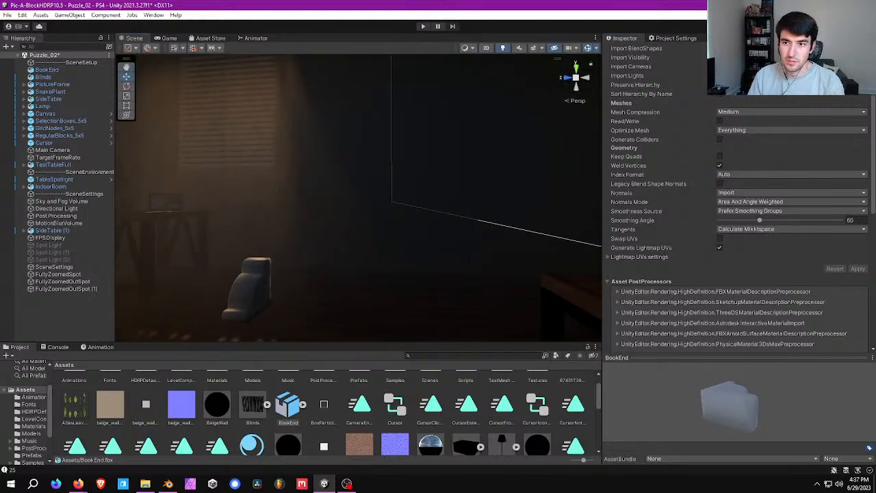
{"action": "scroll", "coordinate": [757, 121], "scroll_direction": "up", "scroll_amount": 3}
{"action": "left_click", "coordinate": [724, 74]}
{"action": "left_click", "coordinate": [738, 88]}
{"action": "left_click", "coordinate": [738, 97]}
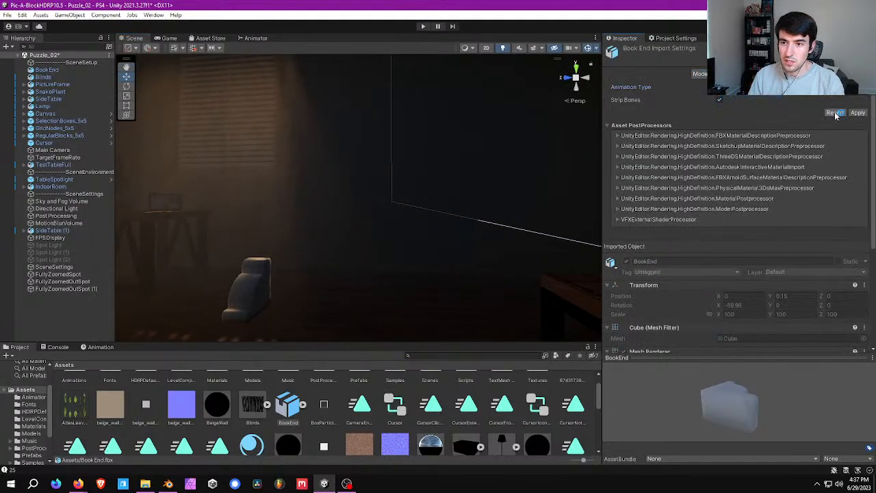
{"action": "left_click", "coordinate": [857, 112]}
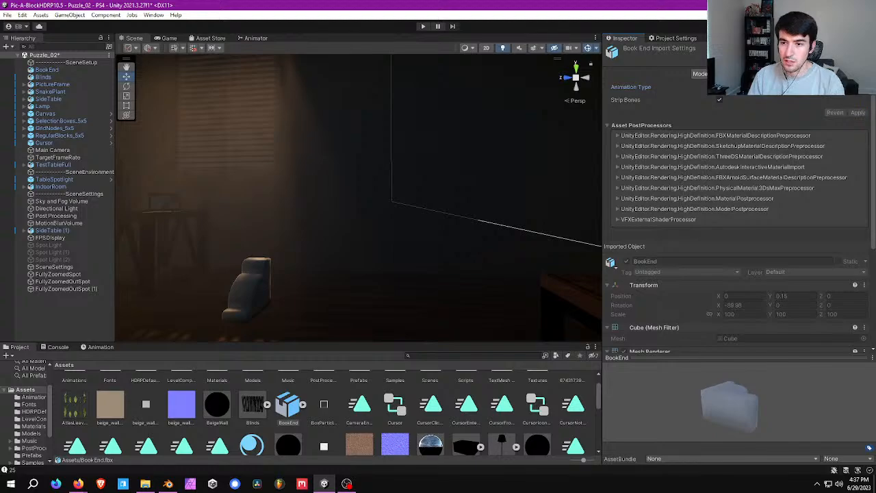
{"action": "left_click", "coordinate": [746, 74]}
{"action": "left_click", "coordinate": [720, 96]}
{"action": "left_click", "coordinate": [858, 111]}
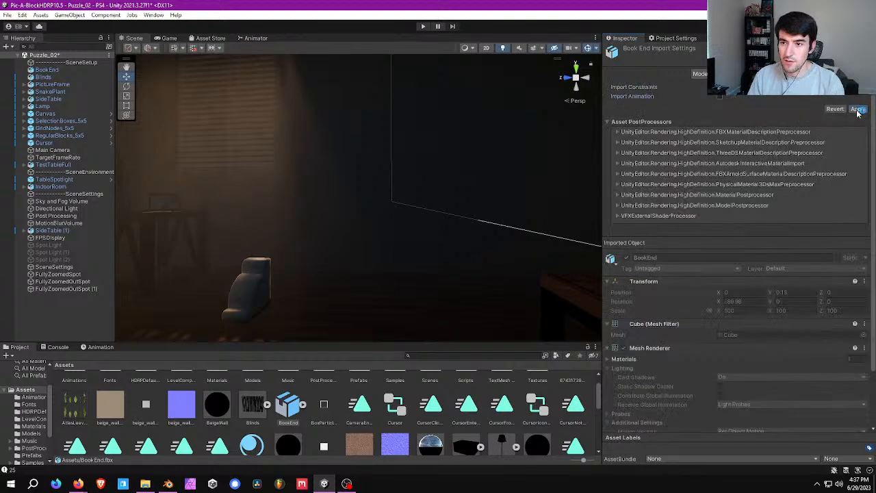
Turn off material creation for the BookEnd model so Unity's default material is used
{"action": "left_click", "coordinate": [770, 74]}
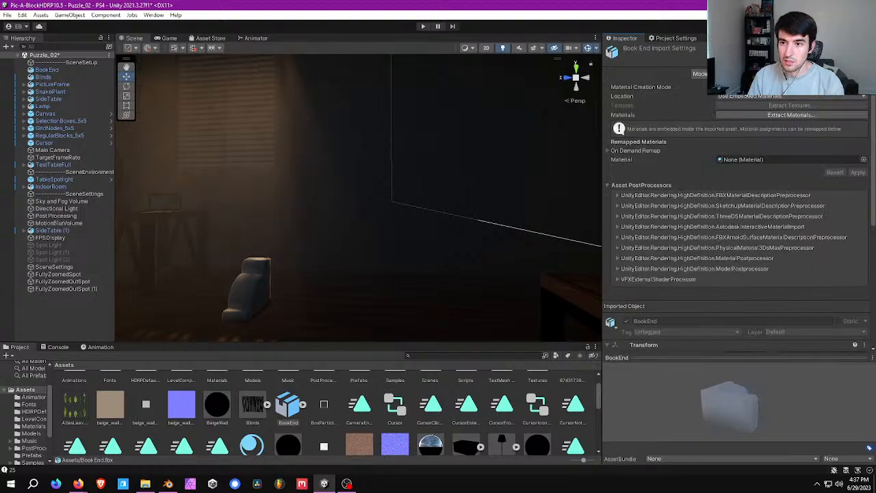
{"action": "left_click", "coordinate": [787, 99]}
{"action": "left_click", "coordinate": [753, 96]}
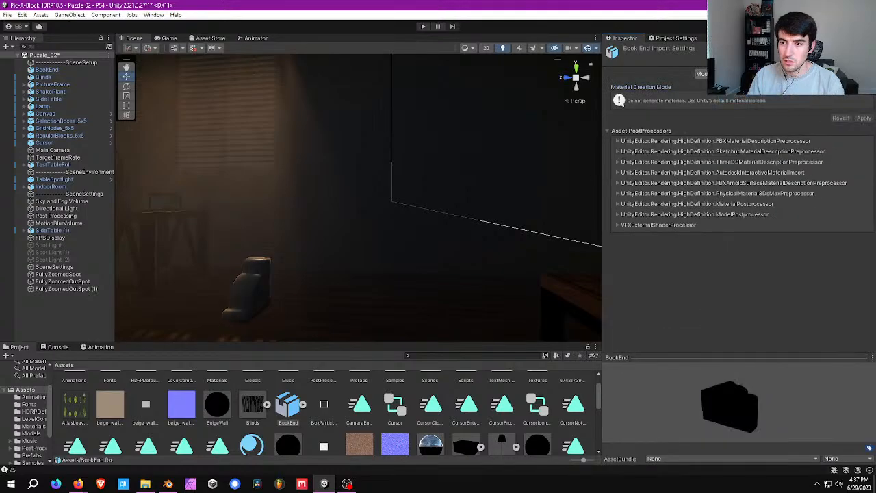
{"action": "left_click", "coordinate": [700, 74]}
Move the BookEnd object across the room toward the side table and lower it to about shelf height
{"action": "right_click_drag", "start_coordinate": [271, 202], "coordinate": [255, 169]}
{"action": "left_click", "coordinate": [373, 243]}
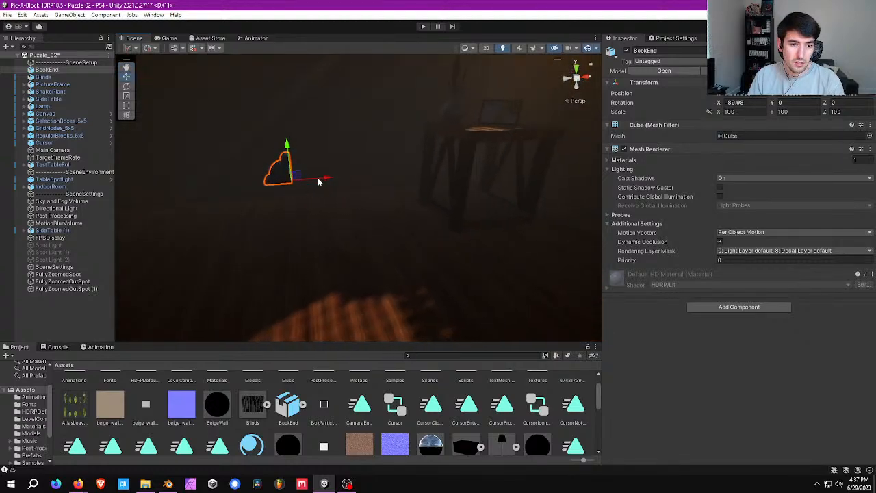
{"action": "left_click_drag", "start_coordinate": [320, 182], "coordinate": [486, 191]}
{"action": "right_click_drag", "start_coordinate": [488, 181], "coordinate": [450, 163]}
{"action": "left_click_drag", "start_coordinate": [435, 120], "coordinate": [436, 200]}
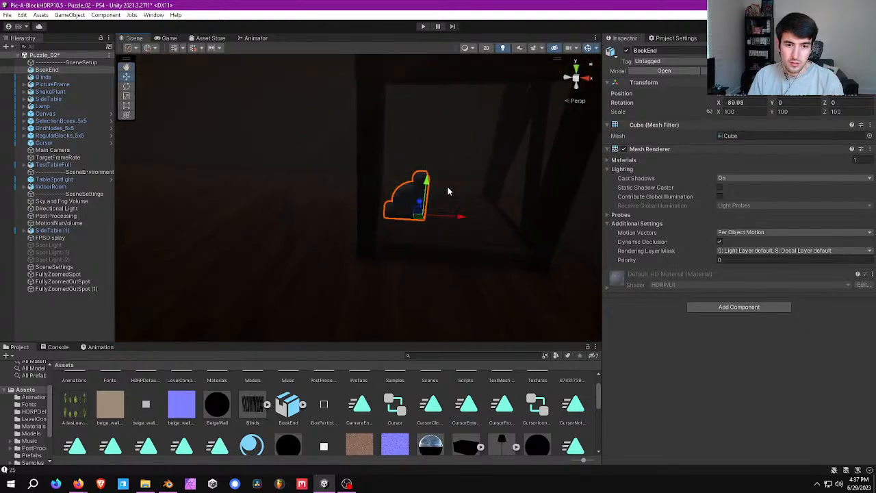
Turn off scene lighting and bring the BookEnd over to the side table's lower shelf
{"action": "right_click_drag", "start_coordinate": [448, 189], "coordinate": [444, 78]}
{"action": "left_click", "coordinate": [503, 51]}
{"action": "mouse_move", "coordinate": [342, 163]}
{"action": "right_mouse_down"}
{"action": "mouse_move", "coordinate": [314, 143]}
{"action": "mouse_move", "coordinate": [342, 167]}
{"action": "right_mouse_up"}
{"action": "left_click_drag", "start_coordinate": [317, 164], "coordinate": [440, 175]}
{"action": "left_click_drag", "start_coordinate": [429, 116], "coordinate": [439, 181]}
{"action": "mouse_move", "coordinate": [438, 181]}
{"action": "right_mouse_down"}
{"action": "mouse_move", "coordinate": [364, 174]}
{"action": "mouse_move", "coordinate": [459, 164]}
{"action": "mouse_move", "coordinate": [436, 176]}
{"action": "right_mouse_up"}
{"action": "right_click_drag", "start_coordinate": [421, 208], "coordinate": [404, 176]}
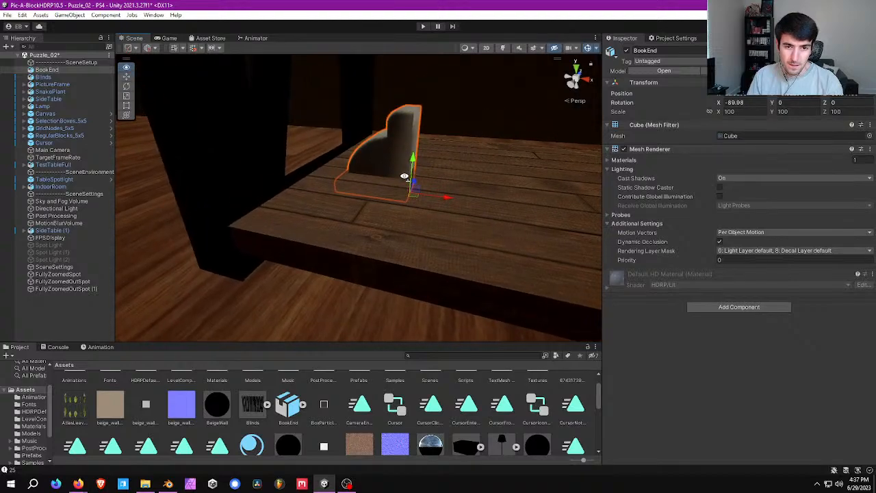
Position the BookEnd upright on the side table's lower shelf, centred on its depth near one end
{"action": "left_click_drag", "start_coordinate": [410, 190], "coordinate": [367, 135]}
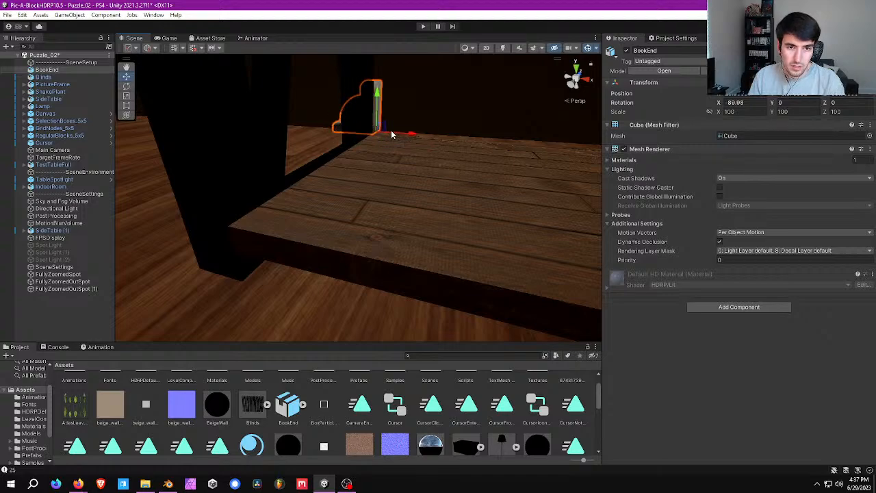
{"action": "right_click_drag", "start_coordinate": [492, 145], "coordinate": [477, 165]}
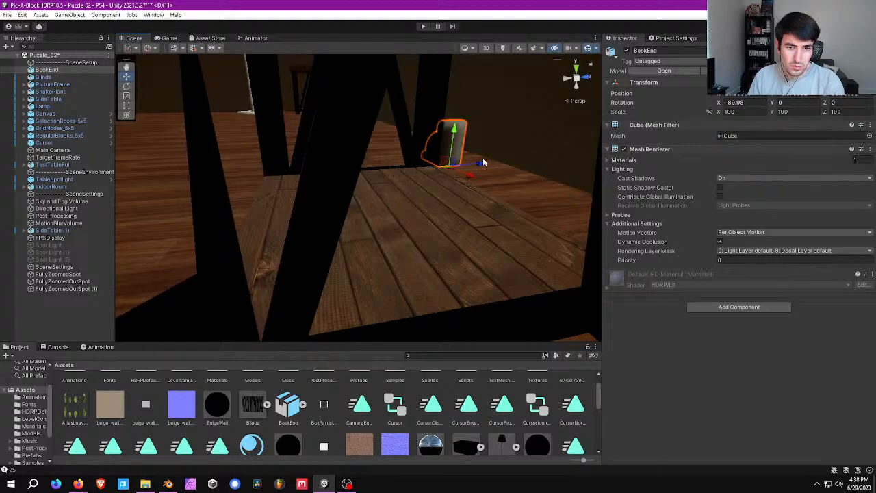
{"action": "left_click_drag", "start_coordinate": [463, 170], "coordinate": [400, 176]}
{"action": "right_click_drag", "start_coordinate": [428, 169], "coordinate": [409, 177]}
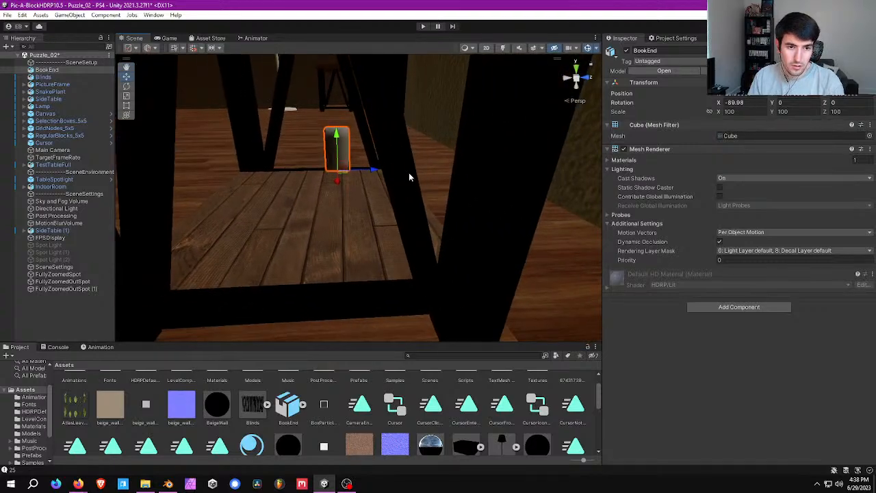
{"action": "left_click_drag", "start_coordinate": [375, 174], "coordinate": [310, 210]}
{"action": "right_click_drag", "start_coordinate": [268, 178], "coordinate": [466, 196]}
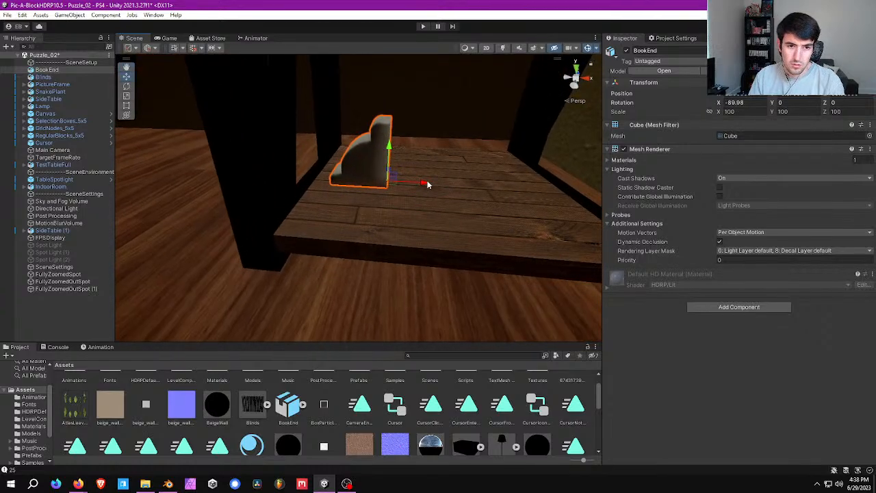
Duplicate the BookEnd, place the copy at the opposite end of the shelf and set its Y rotation to 180
{"action": "left_click_drag", "start_coordinate": [425, 184], "coordinate": [556, 191]}
{"action": "key", "text": "ctrl+d"}
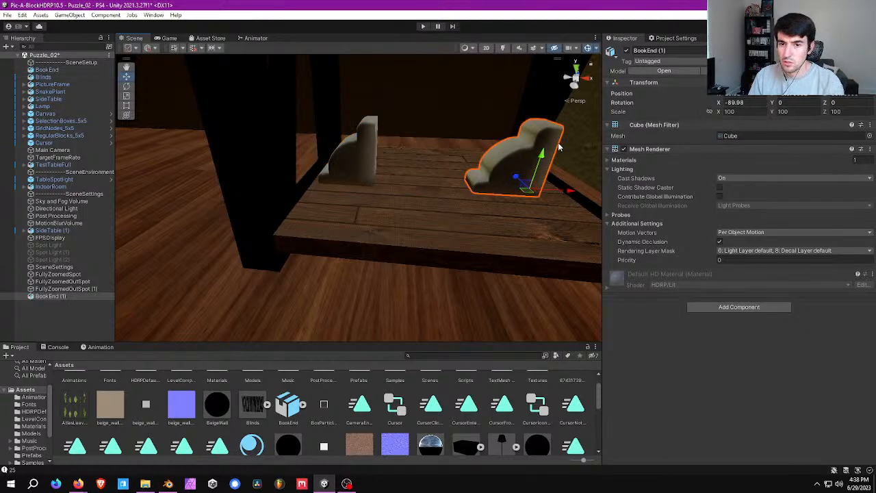
{"action": "left_click_drag", "start_coordinate": [776, 105], "coordinate": [840, 111]}
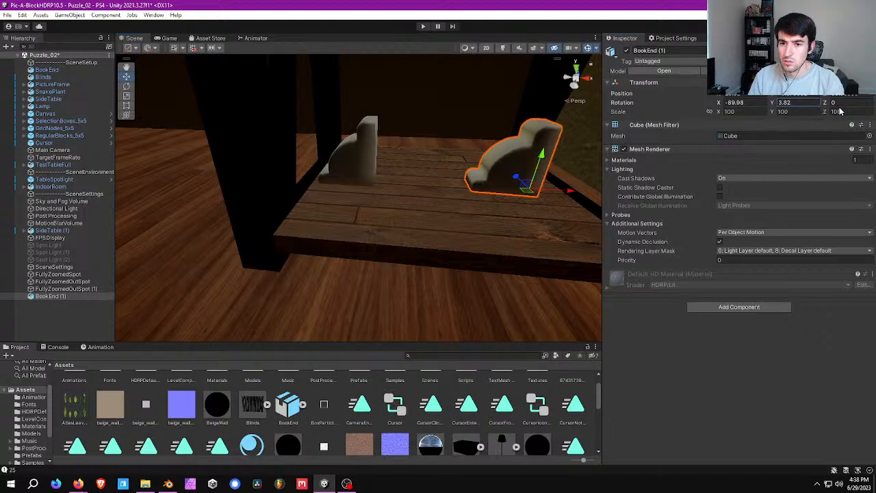
{"action": "type", "text": "180"}
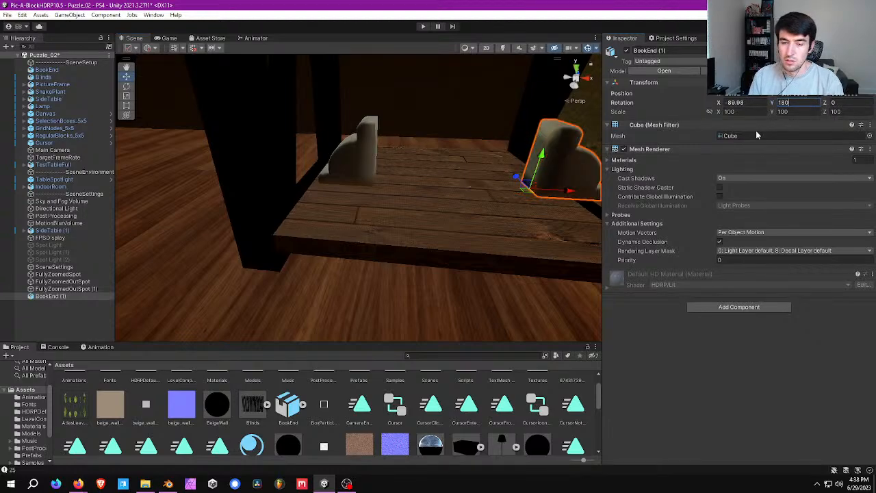
{"action": "mouse_move", "coordinate": [428, 177]}
{"action": "right_mouse_down"}
{"action": "mouse_move", "coordinate": [455, 177]}
{"action": "mouse_move", "coordinate": [426, 179]}
{"action": "right_mouse_up"}
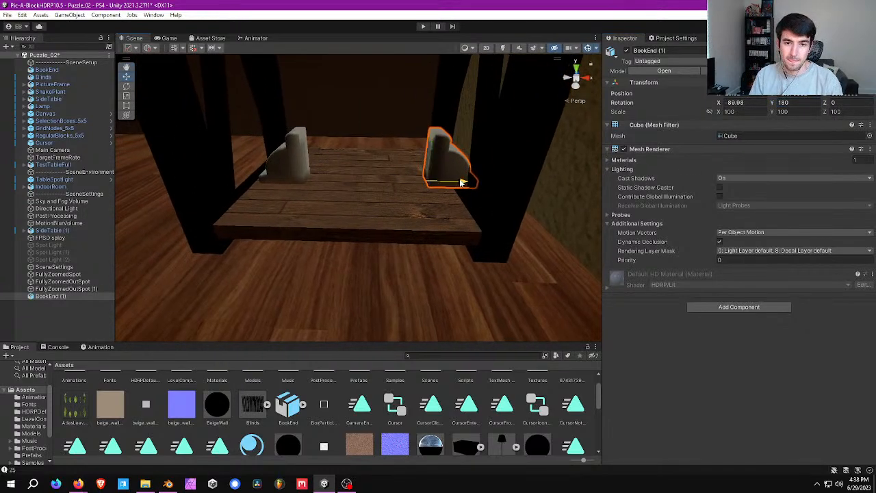
{"action": "left_click_drag", "start_coordinate": [460, 182], "coordinate": [431, 182]}
Turn scene lighting back on and run the game to check how the room looks, stopping play mode when done
{"action": "key", "text": "s"}
{"action": "right_click_drag", "start_coordinate": [370, 167], "coordinate": [378, 149]}
{"action": "left_click", "coordinate": [393, 232]}
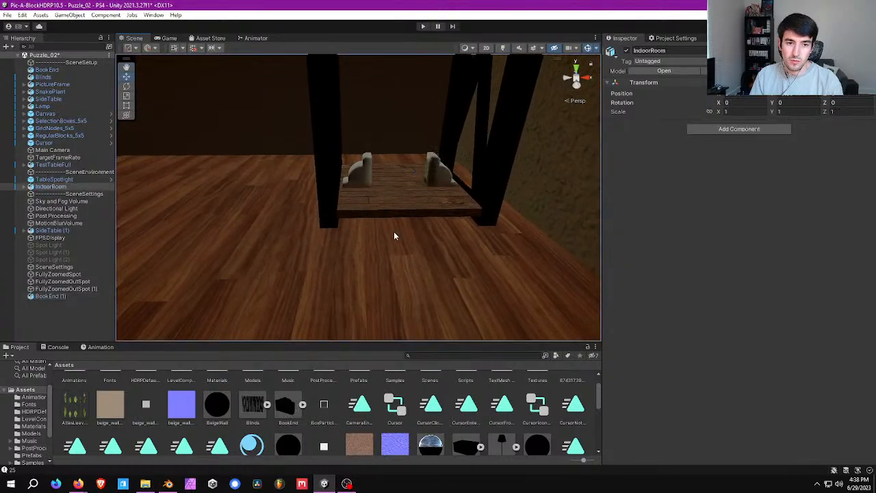
{"action": "key", "text": "s"}
{"action": "right_click_drag", "start_coordinate": [394, 232], "coordinate": [385, 179]}
{"action": "left_click", "coordinate": [509, 49]}
{"action": "key", "text": "a"}
{"action": "left_click", "coordinate": [427, 26]}
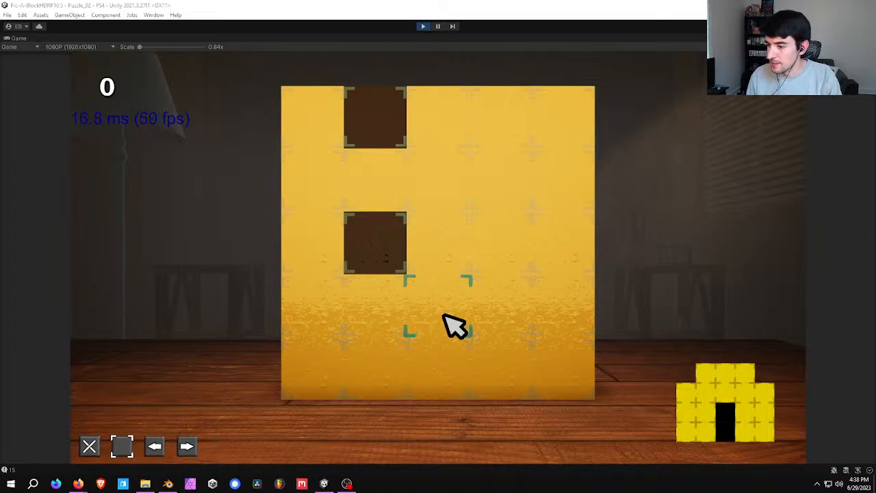
{"action": "key", "text": "super+e"}
{"action": "key", "text": "alt+Tab"}
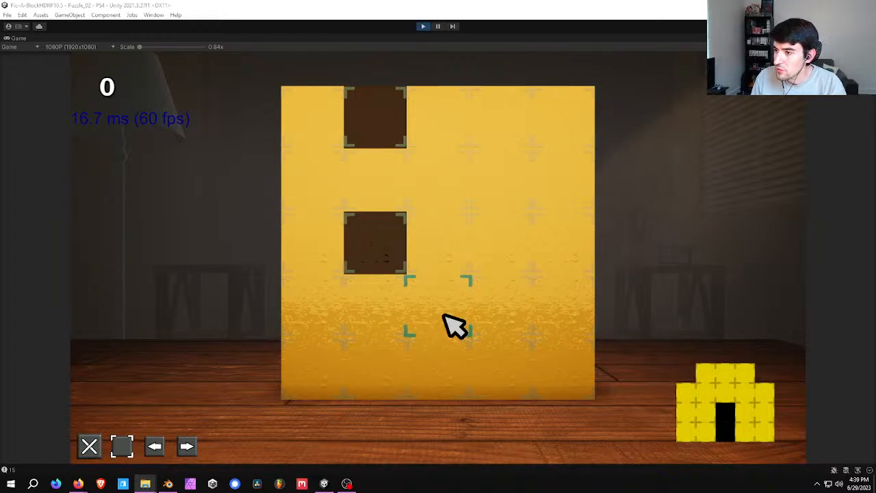
{"action": "left_click", "coordinate": [423, 26]}
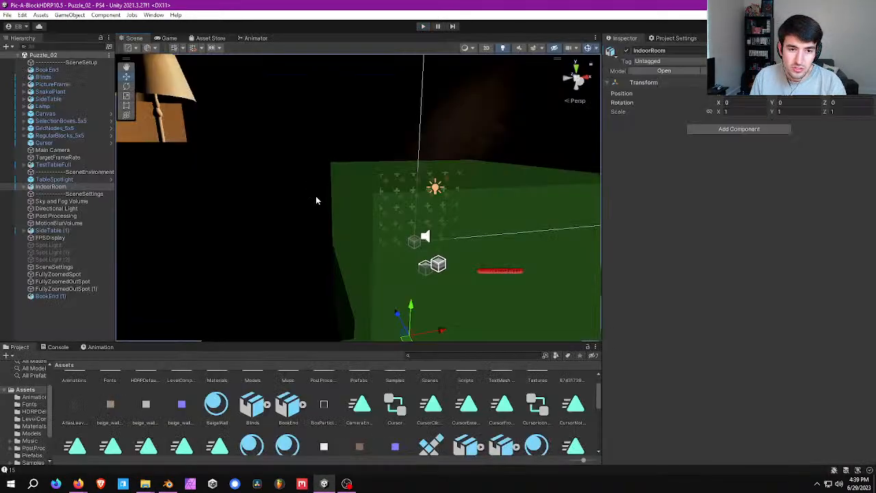
Turn off scene lighting and assign the black metal table material to both bookends on the shelf
{"action": "key", "text": "w"}
{"action": "right_click_drag", "start_coordinate": [316, 200], "coordinate": [294, 207]}
{"action": "left_click", "coordinate": [500, 51]}
{"action": "key", "text": "w"}
{"action": "right_click_drag", "start_coordinate": [208, 171], "coordinate": [202, 181]}
{"action": "scroll", "coordinate": [298, 400], "scroll_direction": "down", "scroll_amount": 2}
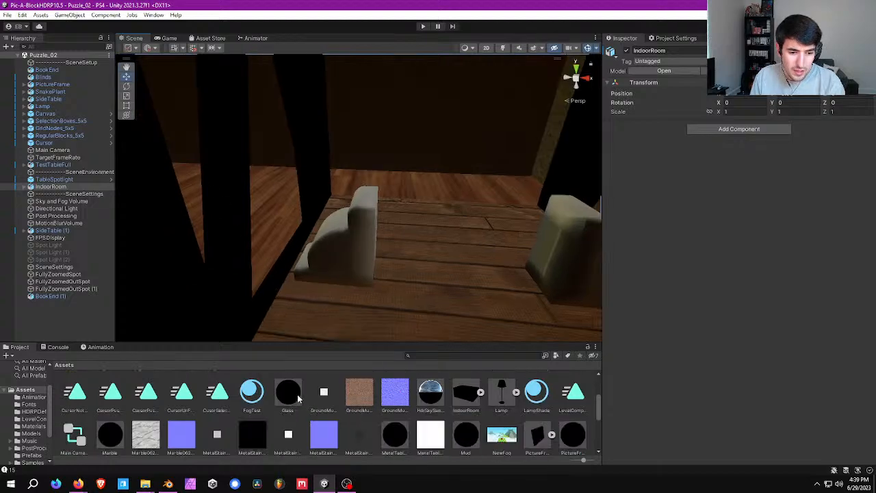
{"action": "scroll", "coordinate": [301, 400], "scroll_direction": "down", "scroll_amount": 2}
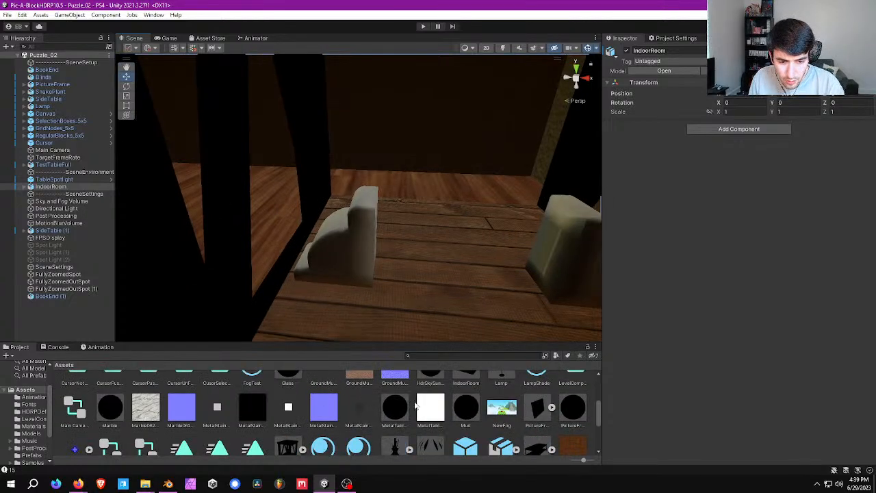
{"action": "left_click_drag", "start_coordinate": [402, 409], "coordinate": [370, 267]}
{"action": "right_click_drag", "start_coordinate": [370, 267], "coordinate": [369, 270]}
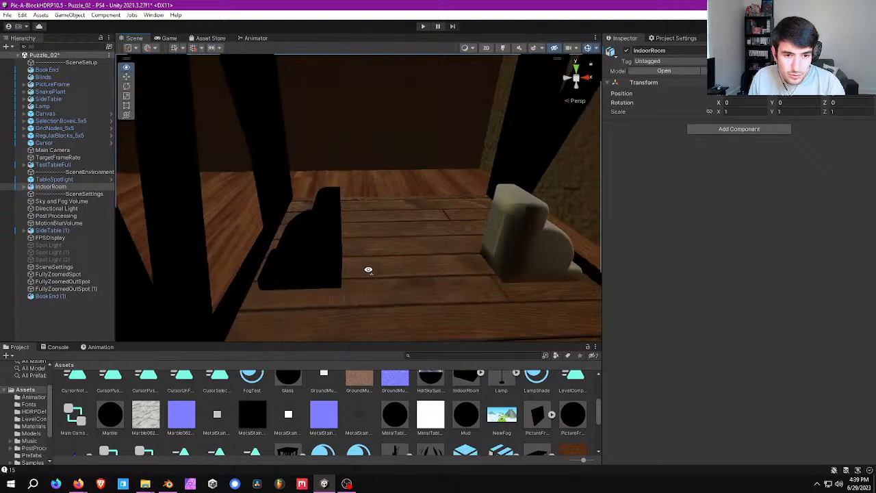
{"action": "left_click_drag", "start_coordinate": [393, 419], "coordinate": [540, 226]}
Restore scene lighting and move SceneSettings directly below MotionBlurVolume in the scene hierarchy
{"action": "right_click_drag", "start_coordinate": [540, 227], "coordinate": [243, 97]}
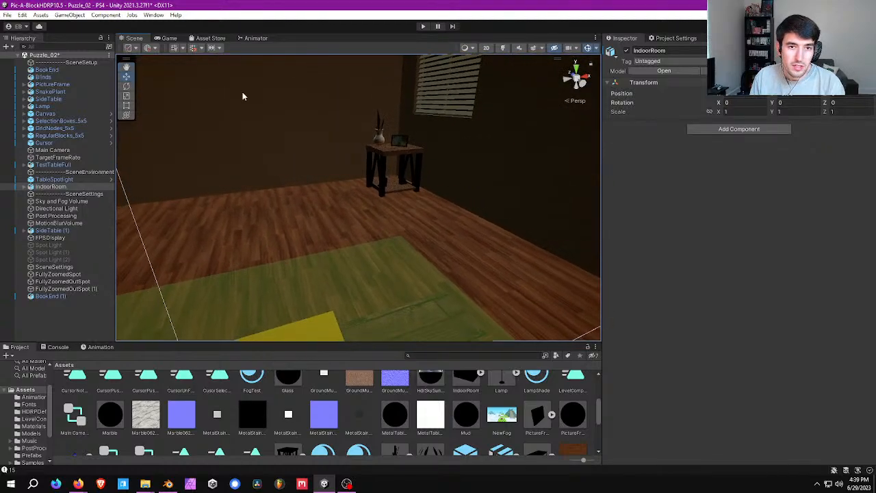
{"action": "left_click", "coordinate": [502, 50]}
{"action": "right_click_drag", "start_coordinate": [398, 123], "coordinate": [366, 193]}
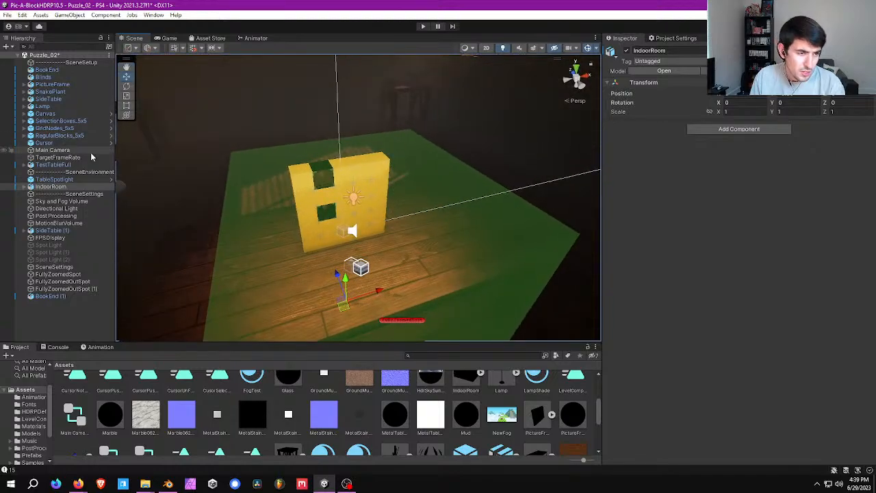
{"action": "left_click", "coordinate": [76, 203]}
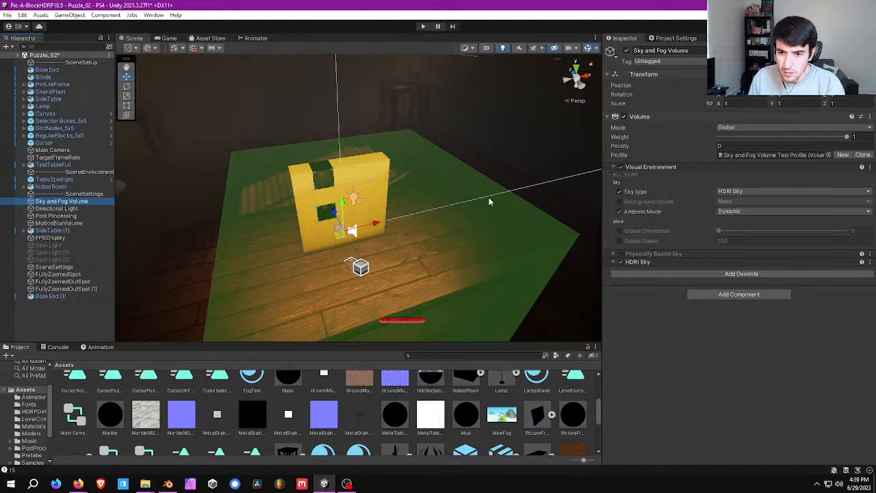
{"action": "left_click", "coordinate": [62, 216]}
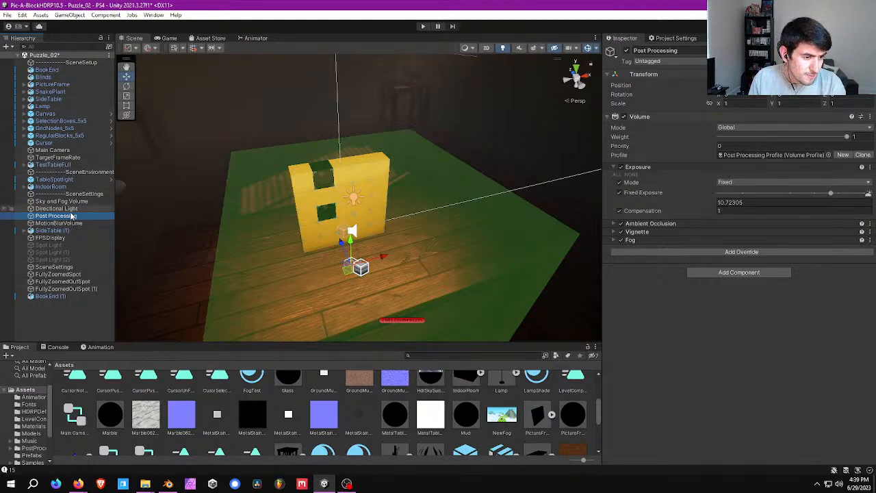
{"action": "left_click", "coordinate": [65, 267]}
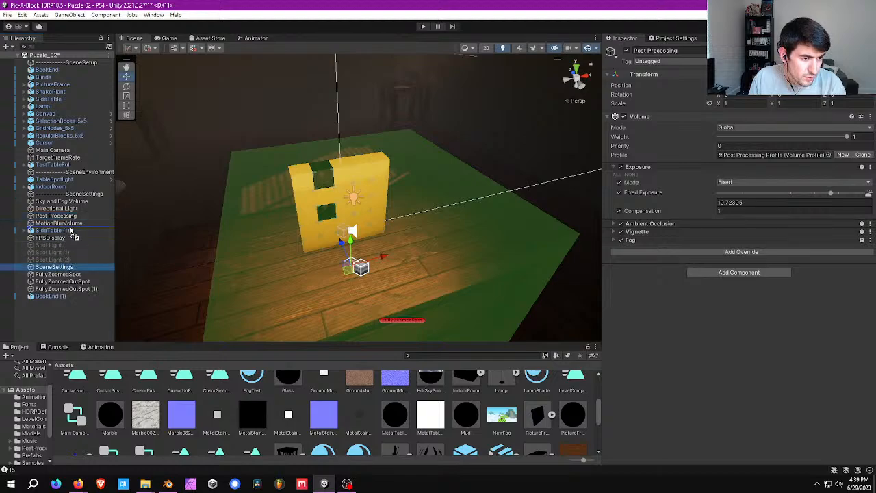
{"action": "left_click_drag", "start_coordinate": [71, 235], "coordinate": [71, 230]}
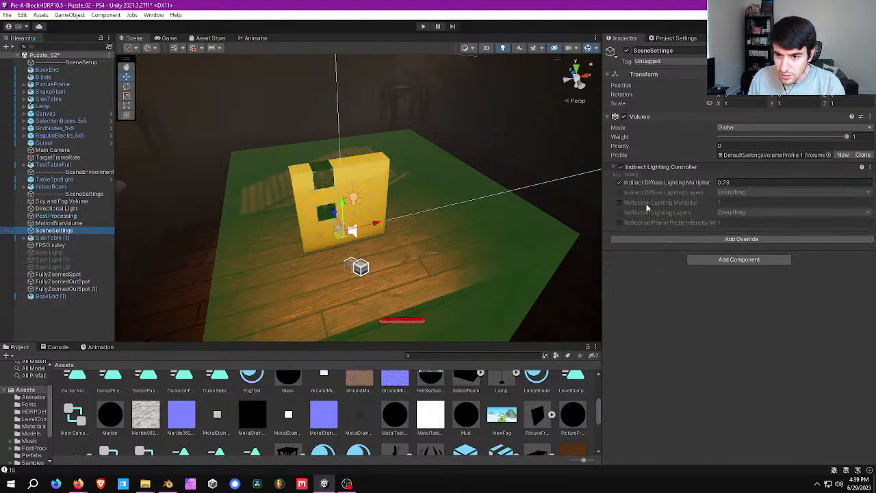
Try an Indirect Diffuse Lighting Multiplier of 4.33 in SceneSettings and check the room's brightness
{"action": "left_click_drag", "start_coordinate": [715, 183], "coordinate": [772, 188]}
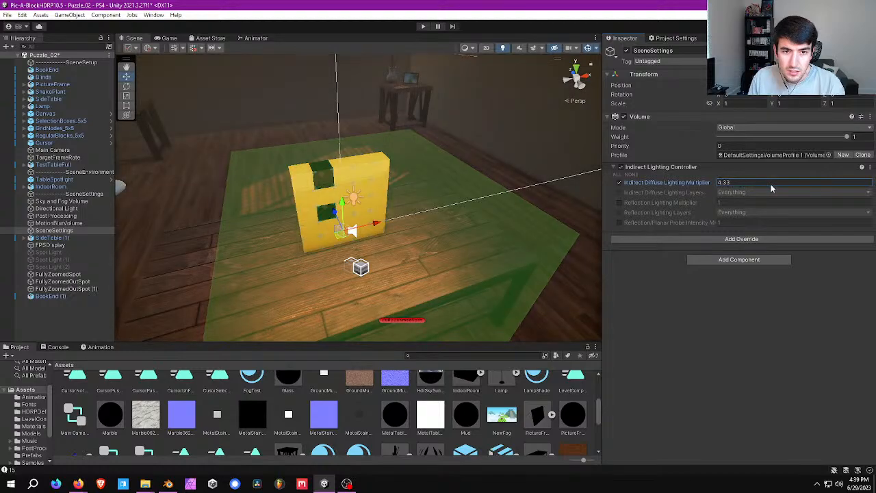
{"action": "key", "text": "s"}
{"action": "right_click_drag", "start_coordinate": [432, 179], "coordinate": [392, 122]}
{"action": "key", "text": "w"}
{"action": "key", "text": "a"}
{"action": "key", "text": "s"}
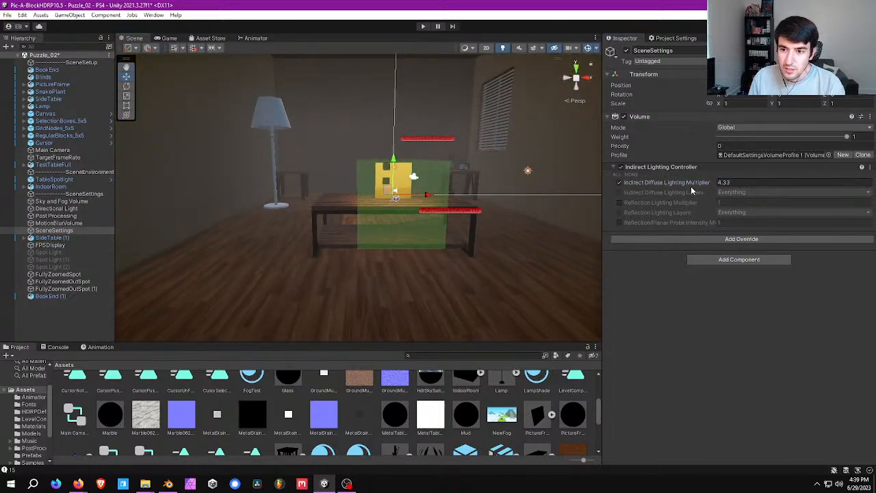
Set the Indirect Diffuse Lighting Multiplier in SceneSettings to 2 and check the room
{"action": "type", "text": "2"}
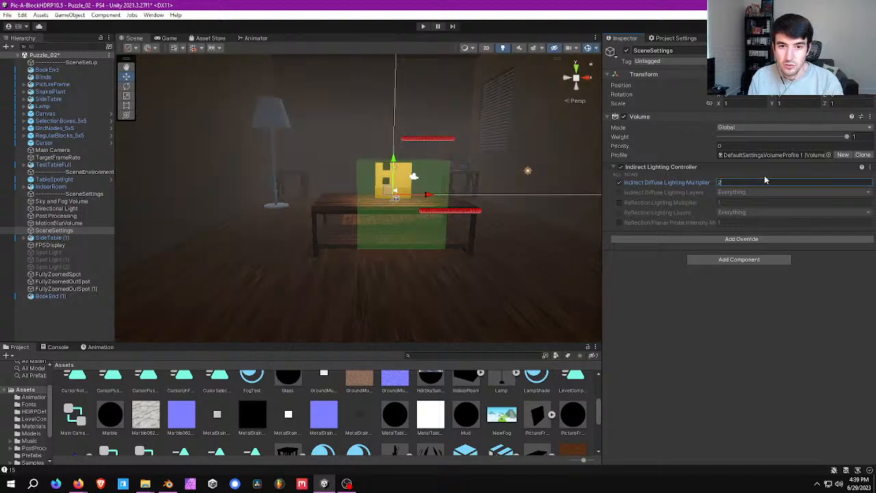
{"action": "key", "text": "w"}
{"action": "mouse_move", "coordinate": [489, 160]}
{"action": "right_mouse_down"}
{"action": "mouse_move", "coordinate": [503, 113]}
{"action": "mouse_move", "coordinate": [511, 158]}
{"action": "mouse_move", "coordinate": [500, 166]}
{"action": "right_mouse_up"}
{"action": "key", "text": "d"}
{"action": "key", "text": "s"}
Enable the inactive Spot Light, Spot Light (1) and Spot Light (2) objects and view their effect on the room
{"action": "left_click", "coordinate": [48, 253]}
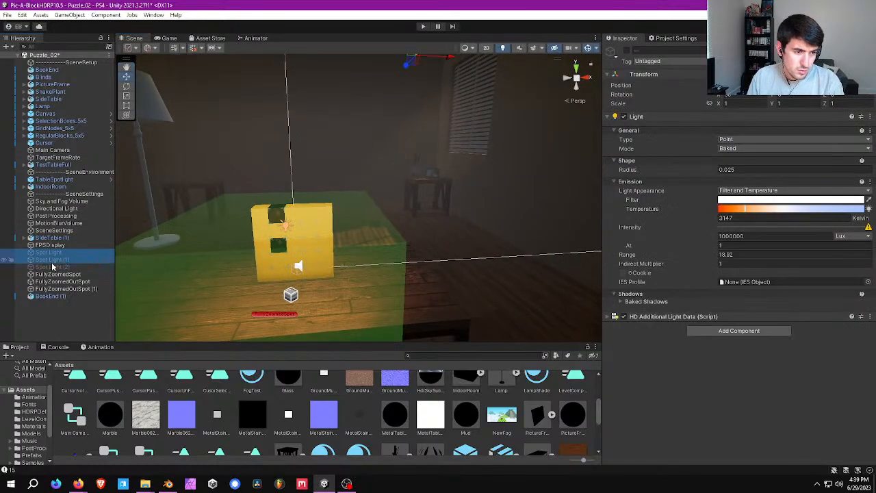
{"action": "left_click", "coordinate": [53, 266], "text": "shift"}
{"action": "left_click", "coordinate": [627, 50]}
{"action": "right_click_drag", "start_coordinate": [393, 118], "coordinate": [386, 96]}
{"action": "key", "text": "a"}
{"action": "key", "text": "s"}
{"action": "key", "text": "d"}
{"action": "right_click_drag", "start_coordinate": [472, 222], "coordinate": [365, 134]}
{"action": "left_click", "coordinate": [423, 235]}
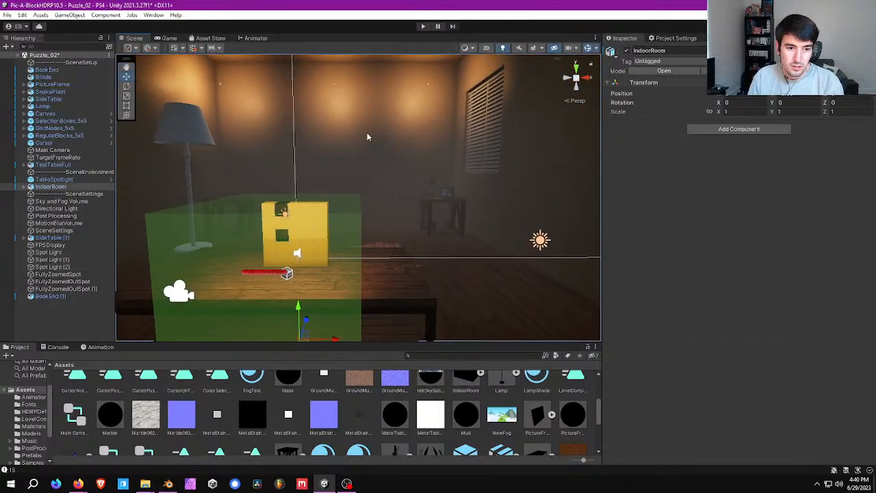
Save the scene, play-test the room lighting with the three spot lights on, and return to editing
{"action": "left_click", "coordinate": [7, 14]}
{"action": "left_click", "coordinate": [33, 58]}
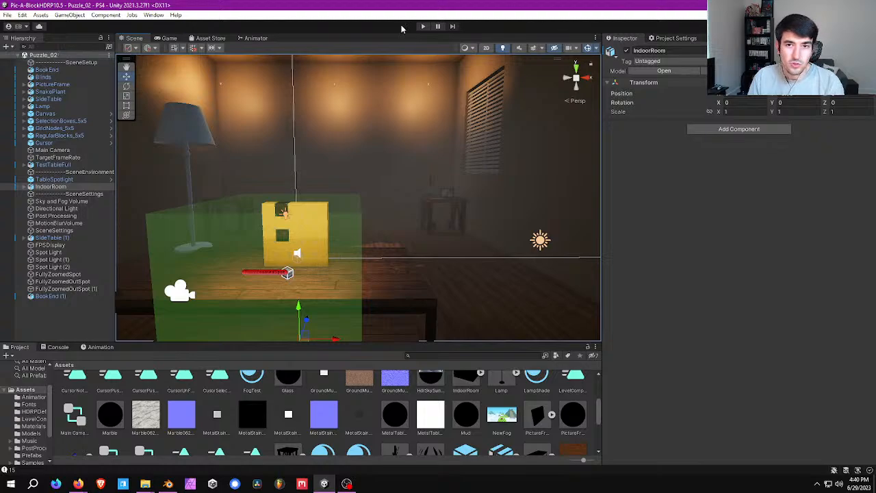
{"action": "key", "text": "ctrl+p"}
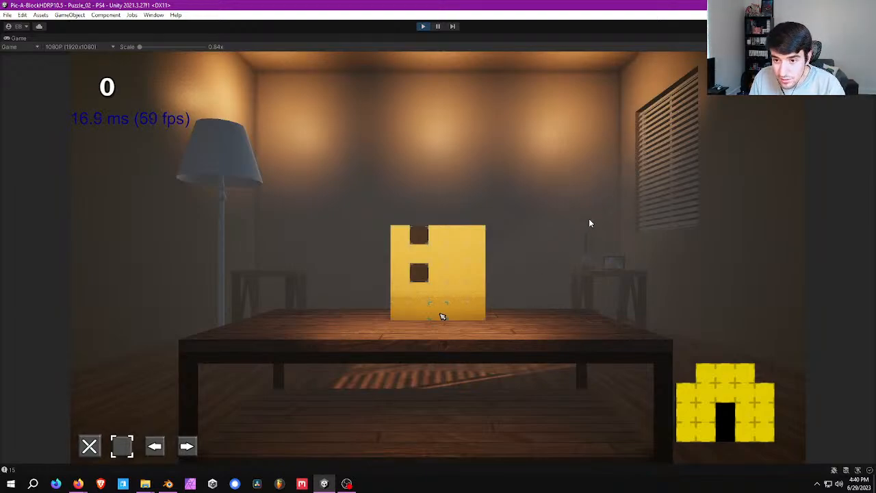
{"action": "left_click", "coordinate": [422, 27]}
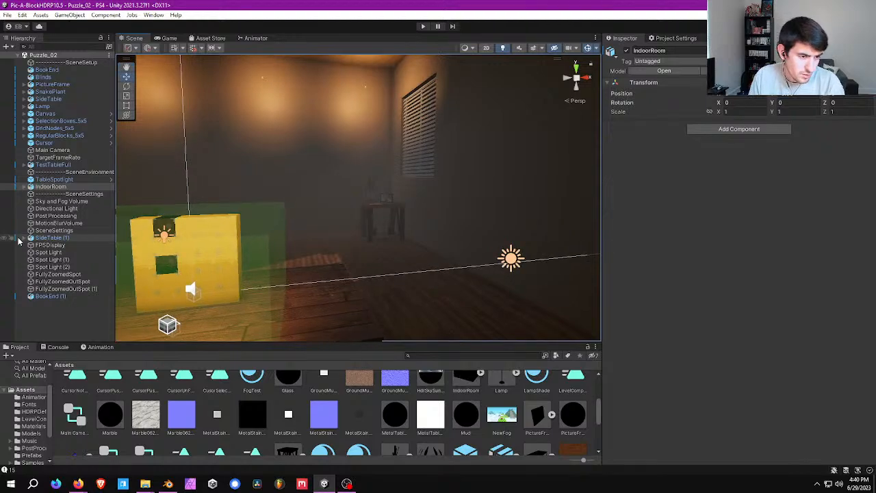
Disable Spot Light, Spot Light (1) and Spot Light (2) together and look over the darkened room
{"action": "left_click", "coordinate": [49, 252]}
{"action": "left_click", "coordinate": [69, 266], "text": "shift"}
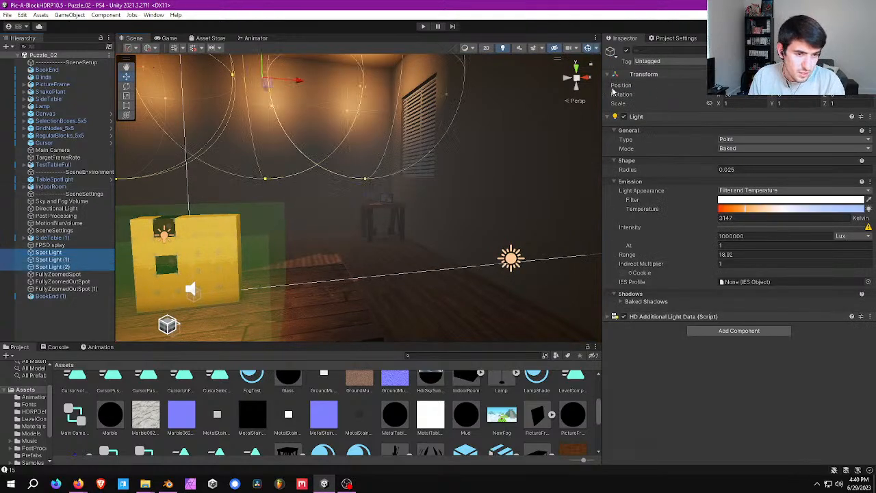
{"action": "left_click", "coordinate": [627, 51]}
{"action": "key", "text": "w"}
{"action": "right_click_drag", "start_coordinate": [442, 140], "coordinate": [373, 196]}
Try an Indirect Diffuse Lighting Multiplier of 1 in SceneSettings and check the room around the block and tables
{"action": "left_click", "coordinate": [55, 231]}
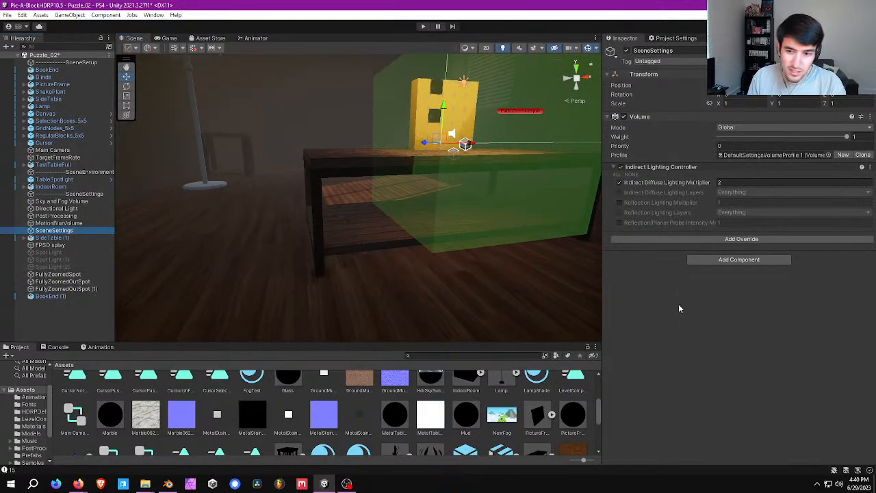
{"action": "left_click", "coordinate": [740, 183]}
{"action": "type", "text": "1"}
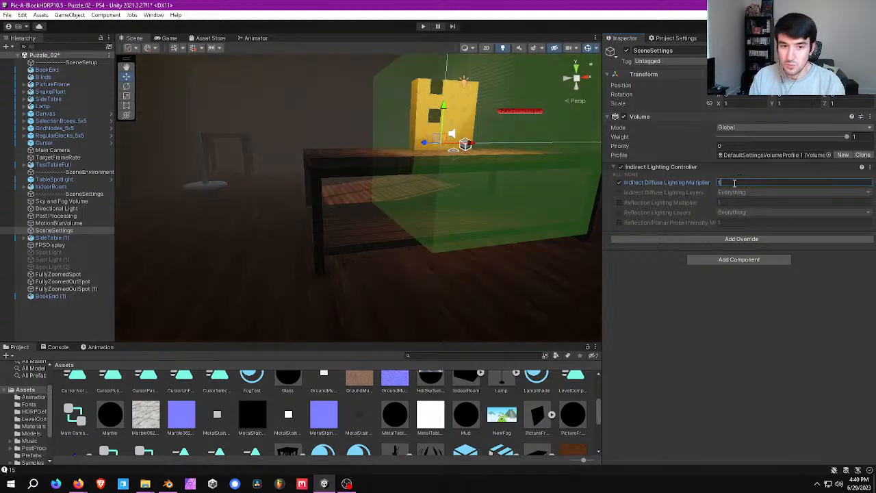
{"action": "right_click_drag", "start_coordinate": [425, 191], "coordinate": [460, 215]}
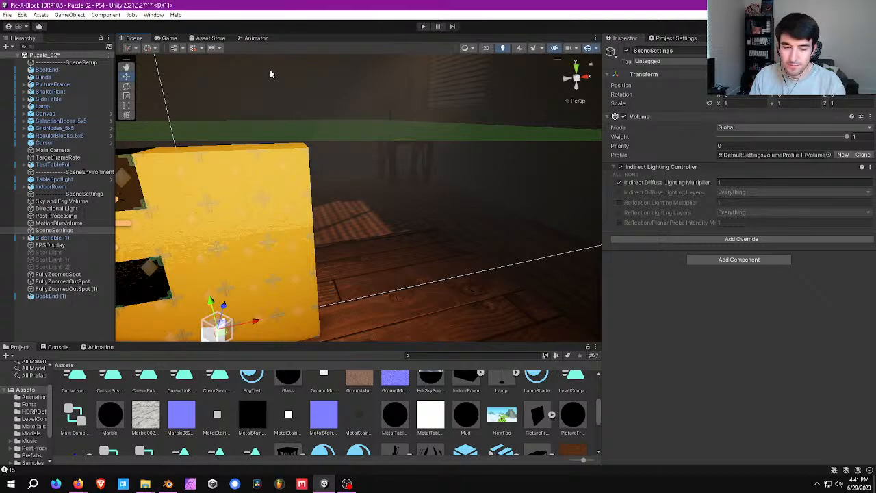
{"action": "key", "text": "s"}
{"action": "right_click_drag", "start_coordinate": [276, 145], "coordinate": [286, 151]}
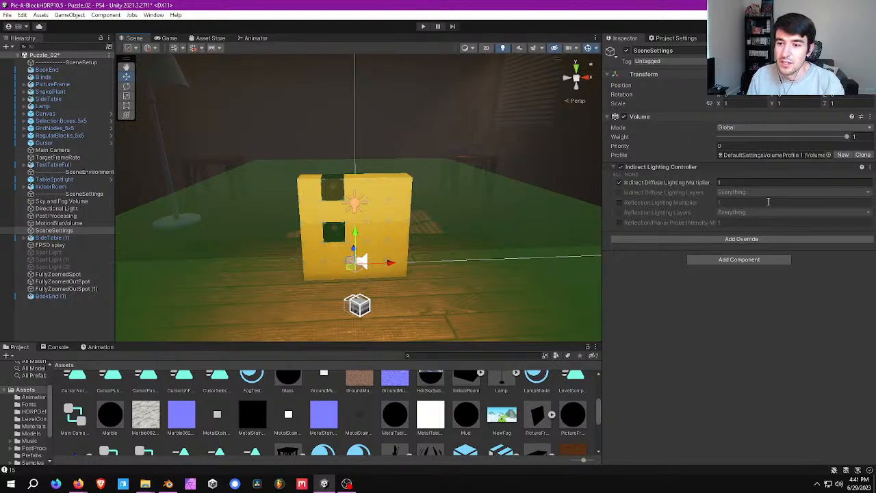
{"action": "right_click_drag", "start_coordinate": [363, 183], "coordinate": [390, 182]}
{"action": "key", "text": "w"}
{"action": "key", "text": "s"}
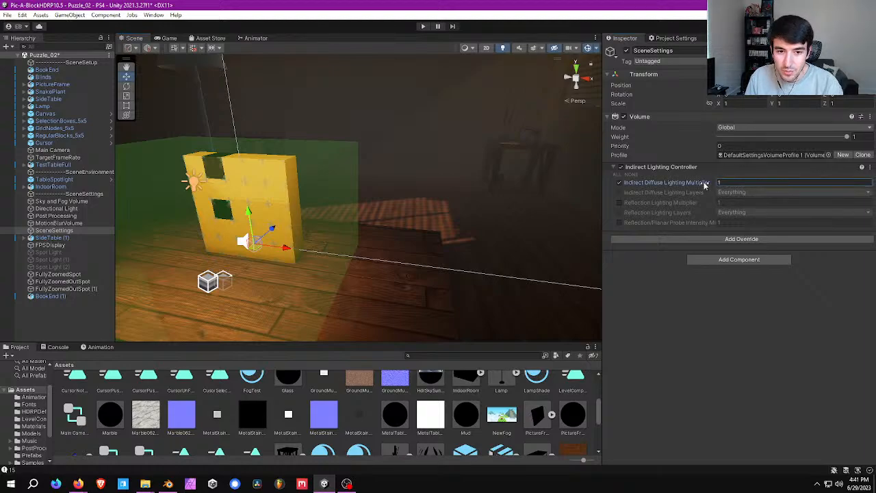
Set the Indirect Diffuse Lighting Multiplier in SceneSettings to 1.5 and check the room from several angles
{"action": "left_click_drag", "start_coordinate": [721, 186], "coordinate": [730, 185]}
{"action": "right_click_drag", "start_coordinate": [464, 158], "coordinate": [383, 141]}
{"action": "key", "text": "w"}
{"action": "key", "text": "s"}
{"action": "type", "text": "1"}
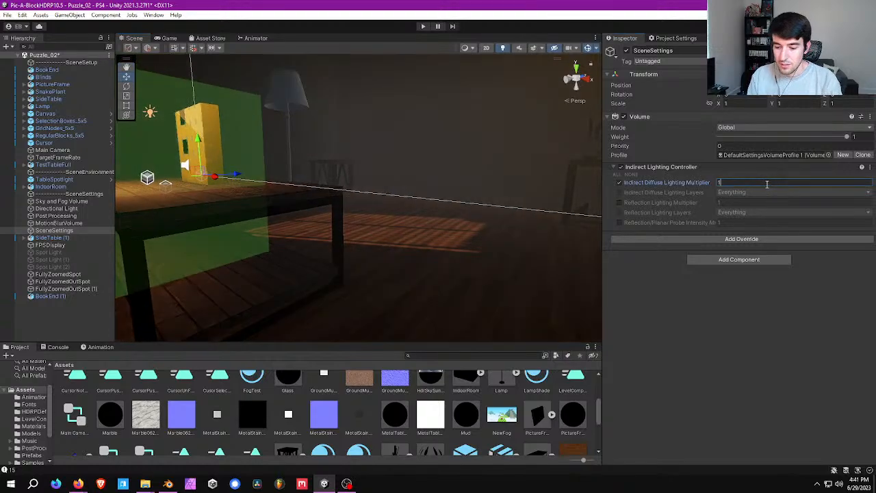
{"action": "right_click_drag", "start_coordinate": [321, 122], "coordinate": [370, 154]}
Enable only the first Spot Light, lower it to lampshade height beside the lamp, and play-test the scene
{"action": "left_click", "coordinate": [69, 245]}
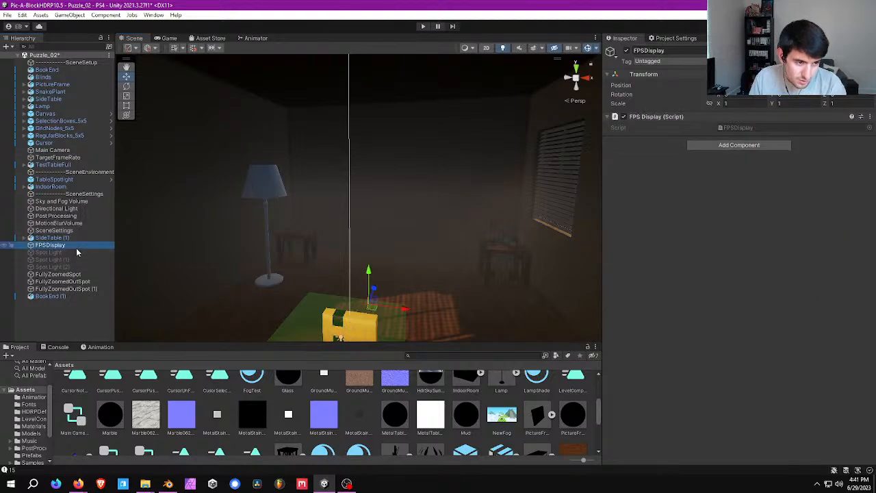
{"action": "left_click", "coordinate": [69, 252]}
{"action": "left_click", "coordinate": [627, 52]}
{"action": "right_click_drag", "start_coordinate": [356, 122], "coordinate": [322, 109]}
{"action": "left_click_drag", "start_coordinate": [310, 90], "coordinate": [308, 118]}
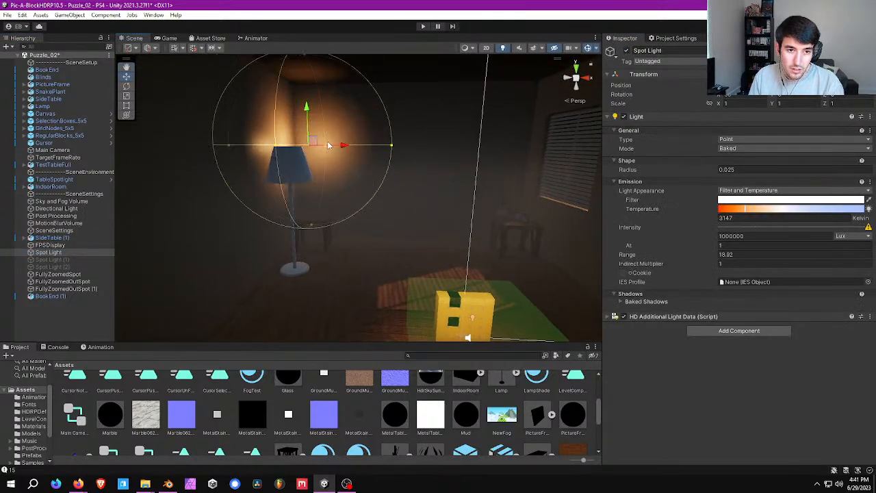
{"action": "left_click_drag", "start_coordinate": [329, 145], "coordinate": [368, 158]}
{"action": "right_click_drag", "start_coordinate": [368, 158], "coordinate": [441, 167]}
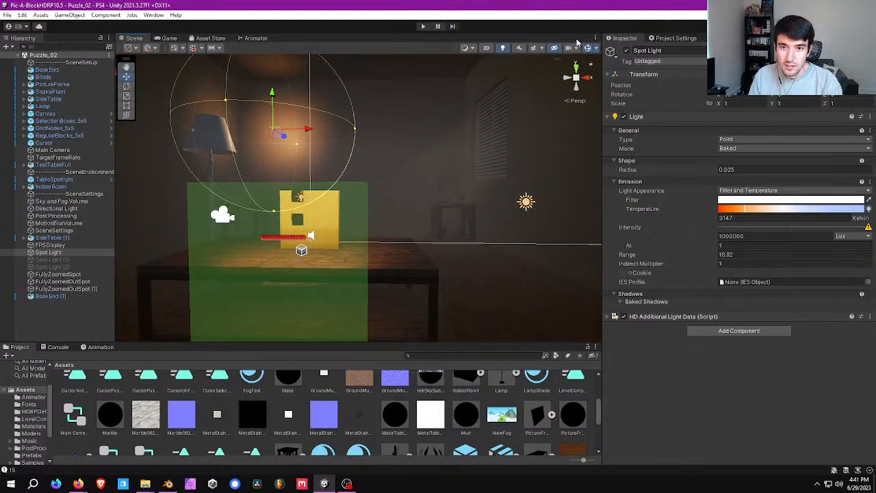
{"action": "left_click", "coordinate": [425, 26]}
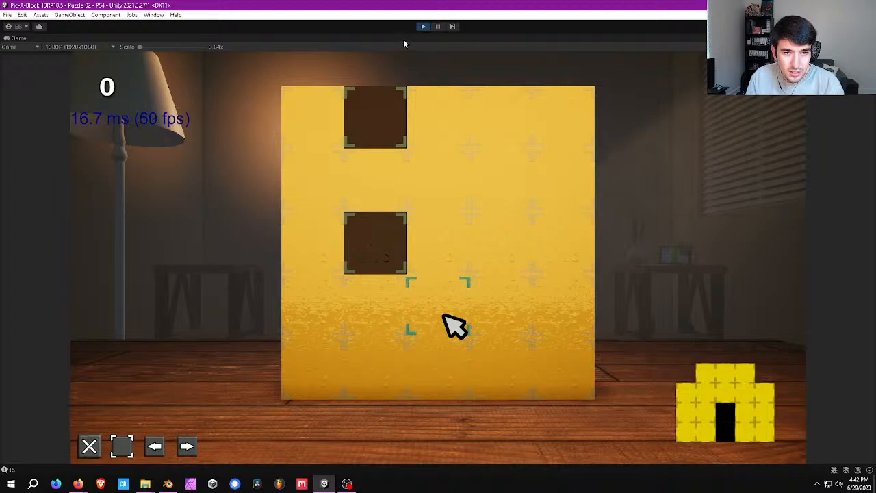
{"action": "left_click", "coordinate": [424, 27]}
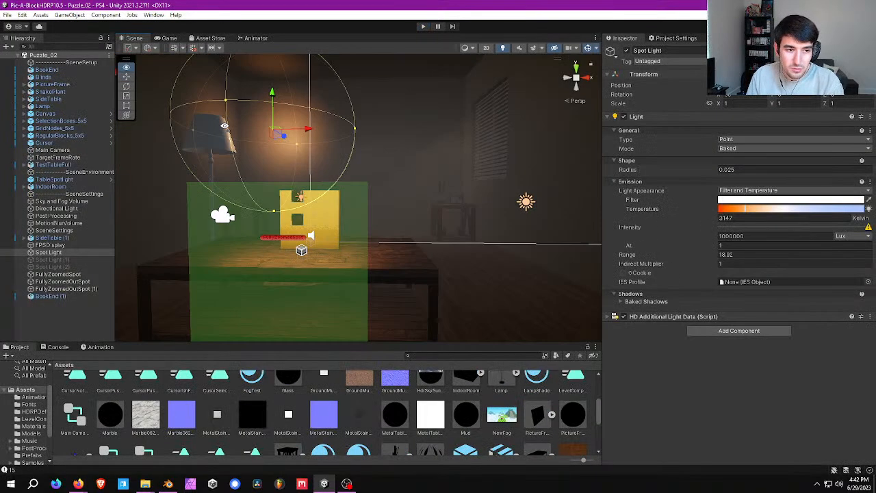
Reposition Spot Light into the corner behind the lamp, above the side table there
{"action": "key", "text": "w"}
{"action": "right_click_drag", "start_coordinate": [219, 130], "coordinate": [237, 109]}
{"action": "left_click_drag", "start_coordinate": [304, 82], "coordinate": [320, 199]}
{"action": "left_click_drag", "start_coordinate": [339, 235], "coordinate": [270, 233]}
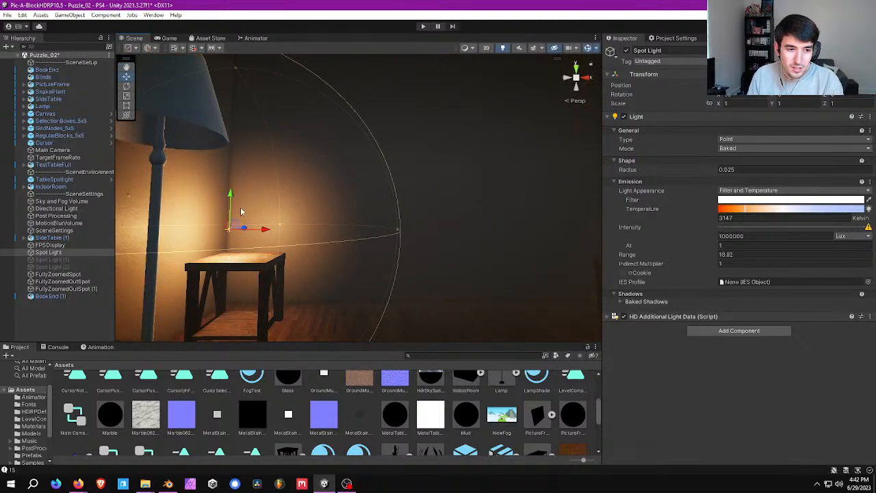
{"action": "left_click_drag", "start_coordinate": [235, 205], "coordinate": [288, 171]}
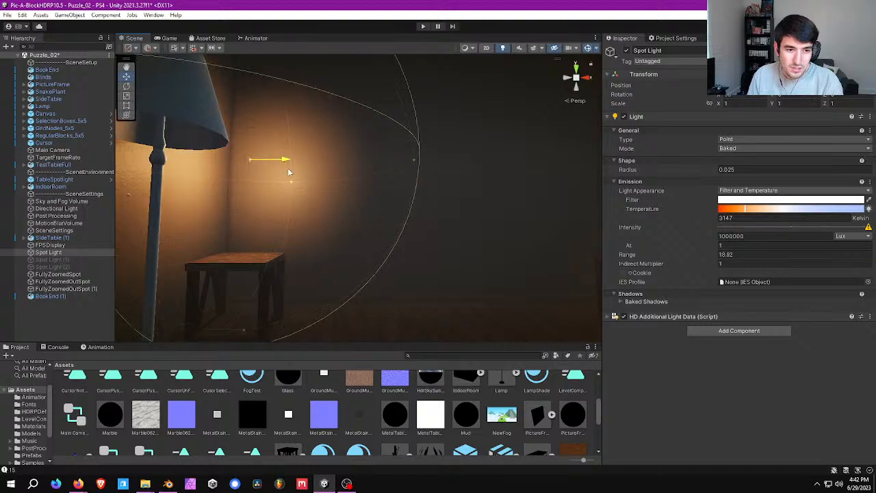
Duplicate Spot Light and move the copy across the room, above the side table next to the window blinds
{"action": "right_click_drag", "start_coordinate": [289, 173], "coordinate": [309, 195]}
{"action": "key", "text": "s"}
{"action": "key", "text": "ctrl+d"}
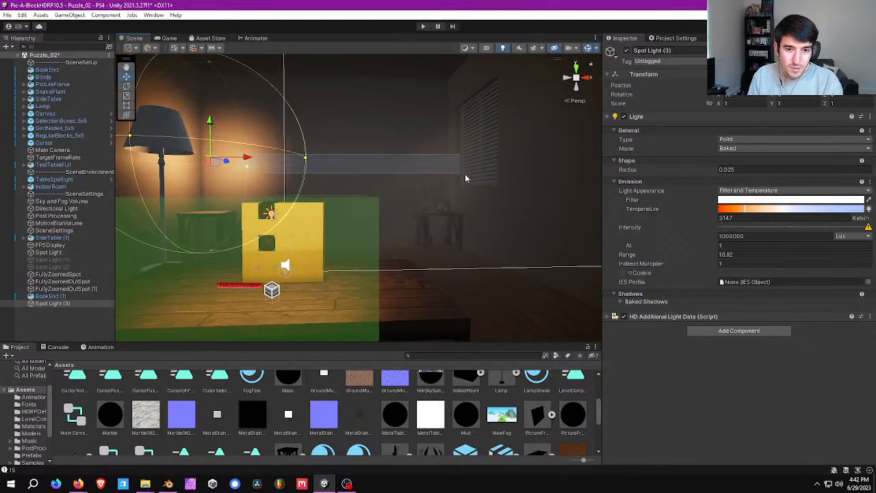
{"action": "left_click_drag", "start_coordinate": [267, 167], "coordinate": [462, 178]}
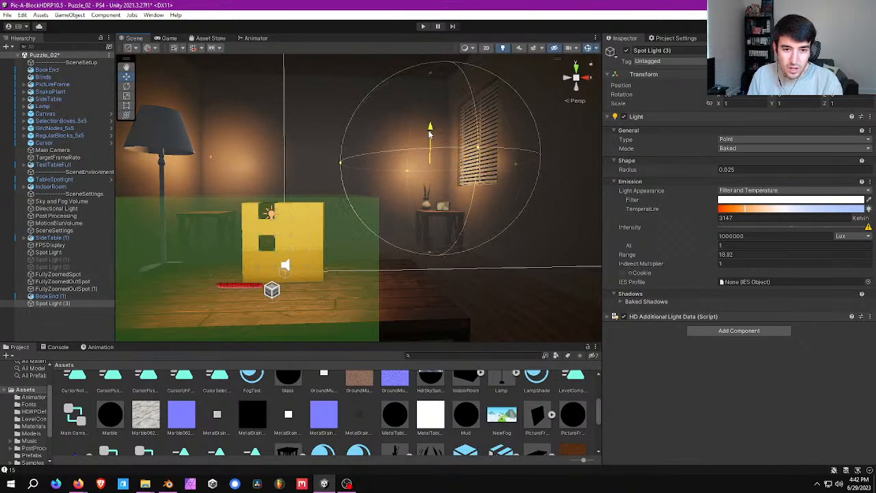
{"action": "key", "text": "w"}
{"action": "right_click_drag", "start_coordinate": [429, 125], "coordinate": [409, 167]}
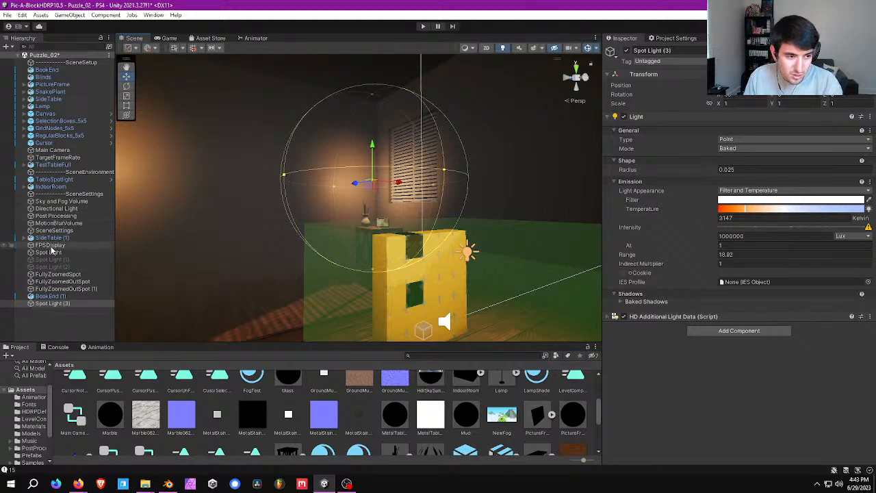
Turn off the Fog override in the Post Processing volume and view the whole room
{"action": "left_click", "coordinate": [71, 208]}
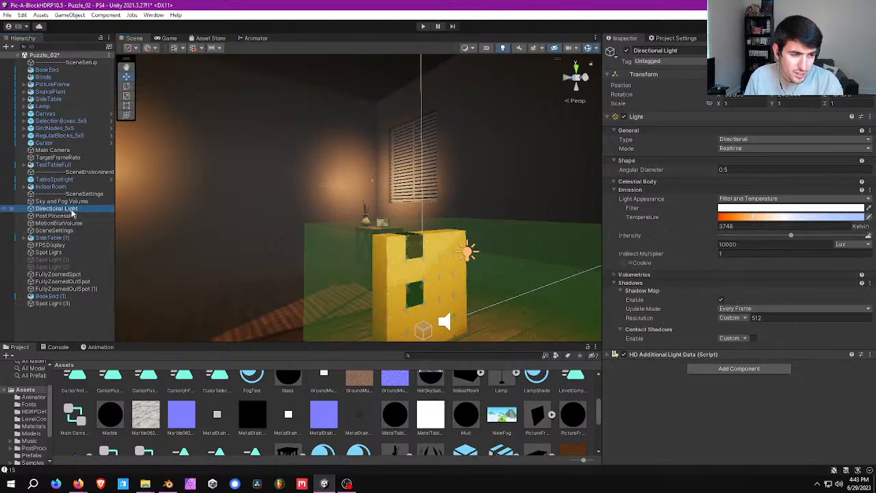
{"action": "left_click", "coordinate": [71, 217]}
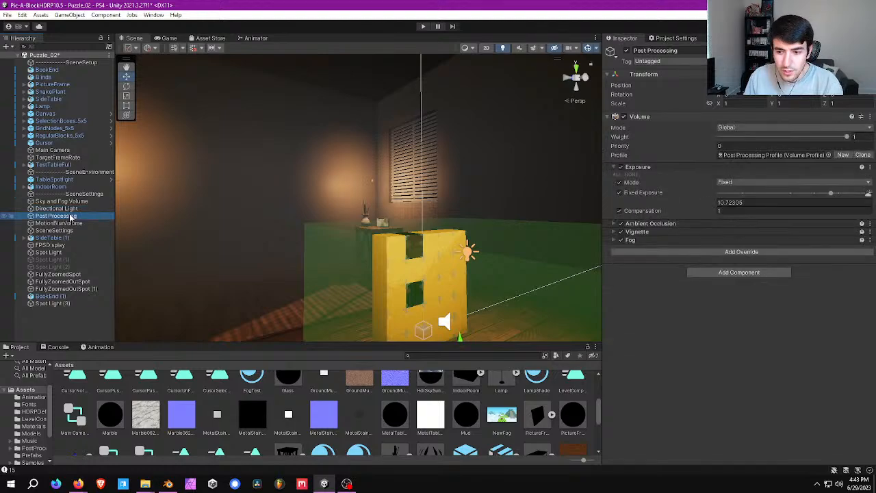
{"action": "left_click", "coordinate": [614, 240]}
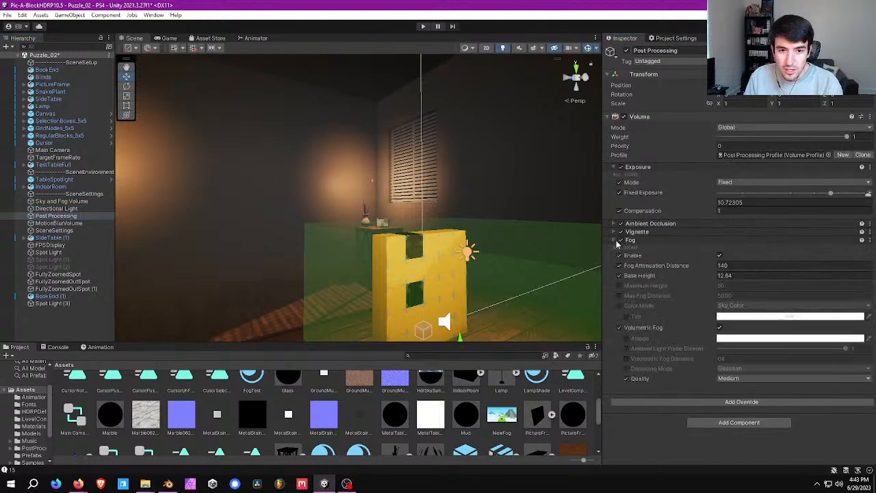
{"action": "left_click", "coordinate": [616, 240]}
{"action": "left_click", "coordinate": [622, 239]}
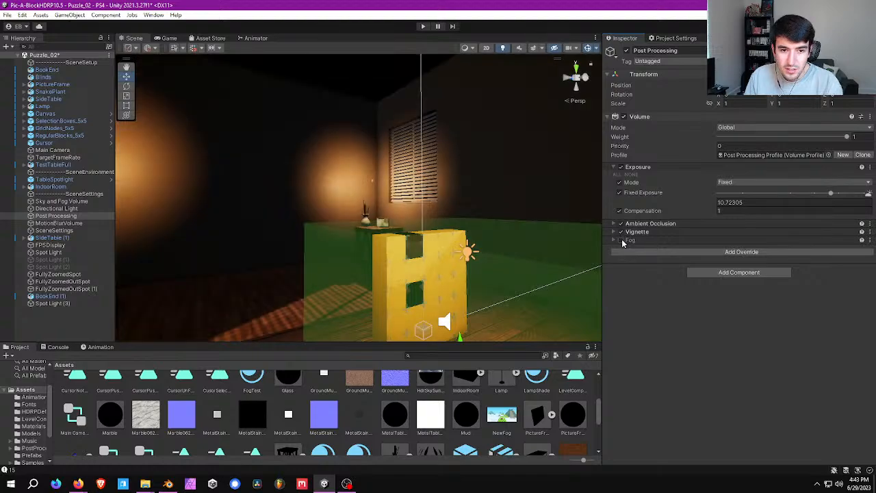
{"action": "key", "text": "s"}
{"action": "right_click_drag", "start_coordinate": [347, 151], "coordinate": [364, 157]}
Switch the Fog override back on to compare the room's look, and turn it off again
{"action": "left_click", "coordinate": [624, 241]}
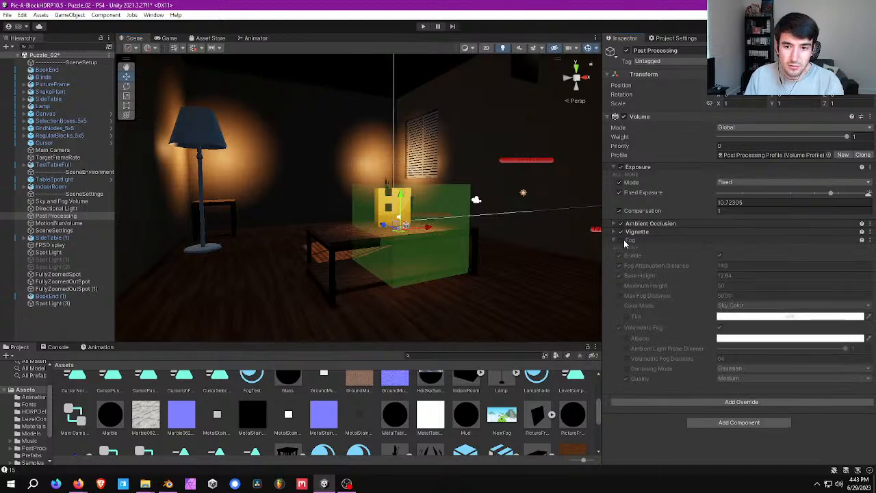
{"action": "left_click", "coordinate": [621, 240]}
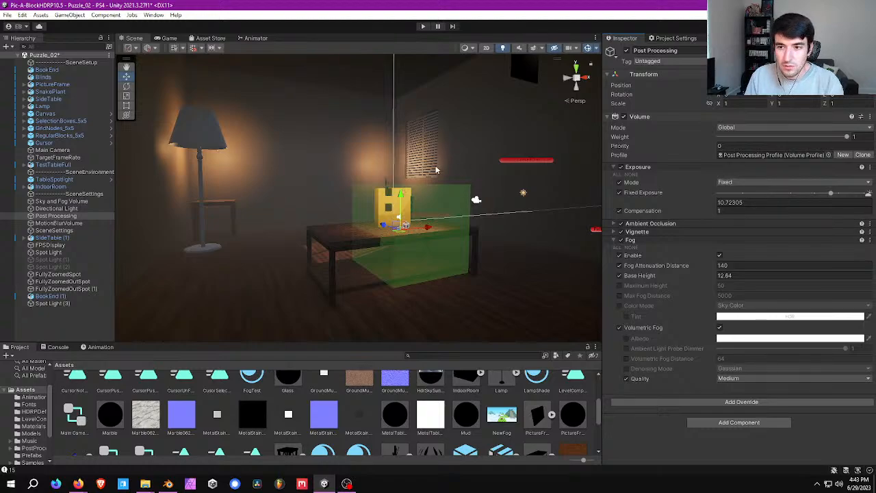
{"action": "right_click_drag", "start_coordinate": [452, 189], "coordinate": [465, 192]}
{"action": "left_click", "coordinate": [621, 240]}
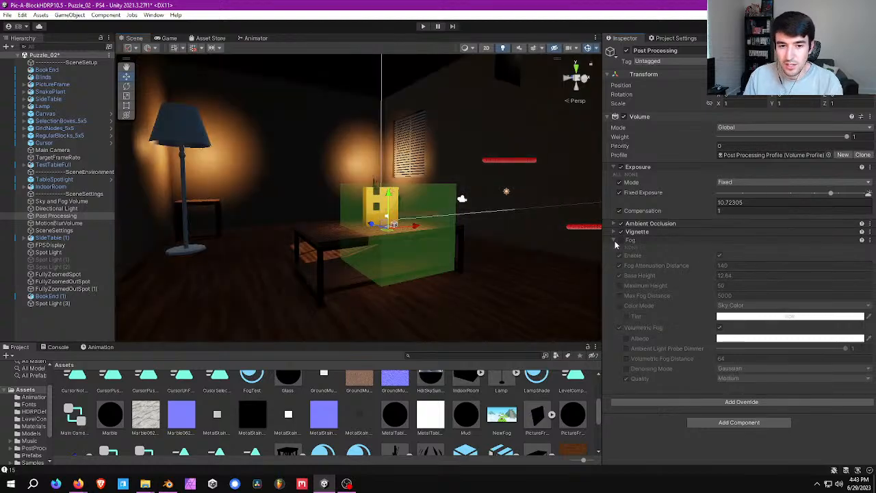
{"action": "left_click", "coordinate": [614, 241]}
{"action": "key", "text": "w"}
{"action": "right_click_drag", "start_coordinate": [372, 188], "coordinate": [408, 190]}
{"action": "key", "text": "a"}
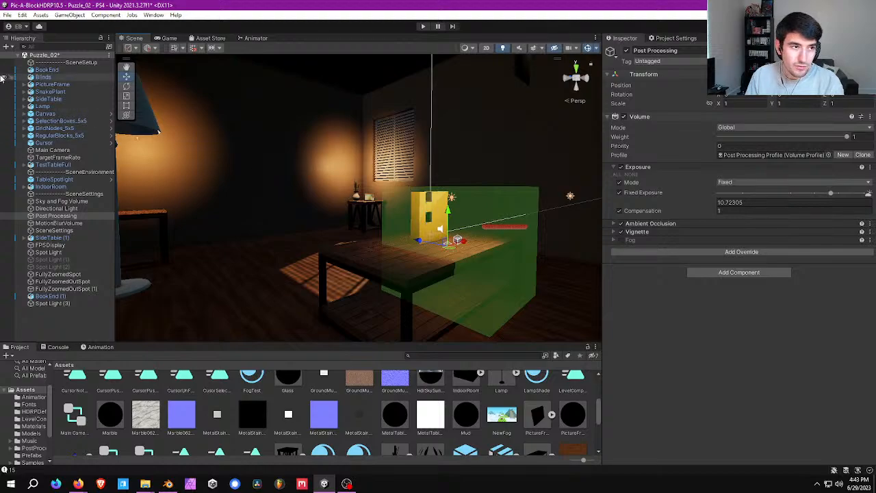
Save the scene and inspect the fog-free lighting around the window, side table and floor
{"action": "left_click", "coordinate": [7, 14]}
{"action": "left_click", "coordinate": [27, 59]}
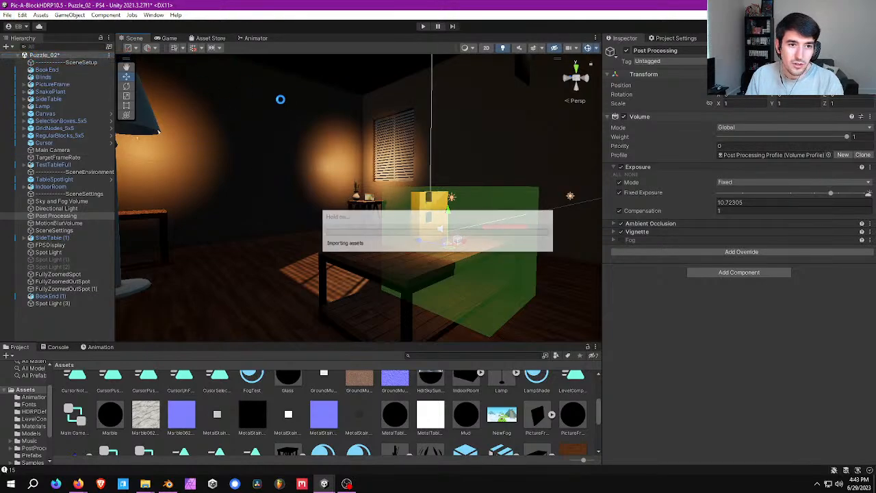
{"action": "key", "text": "w"}
{"action": "right_click_drag", "start_coordinate": [313, 111], "coordinate": [335, 113]}
{"action": "key", "text": "s"}
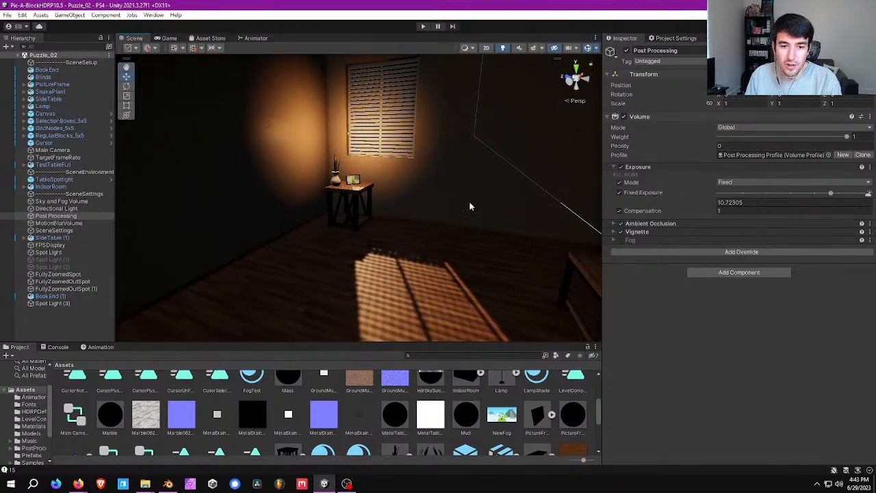
{"action": "right_click_drag", "start_coordinate": [393, 211], "coordinate": [354, 150]}
{"action": "scroll", "coordinate": [285, 181], "scroll_direction": "down", "scroll_amount": 3}
{"action": "scroll", "coordinate": [281, 186], "scroll_direction": "up", "scroll_amount": 3}
{"action": "key", "text": "s"}
{"action": "key", "text": "w"}
Disable both Spot Light and Spot Light (3) and view the room without them
{"action": "left_click", "coordinate": [404, 162]}
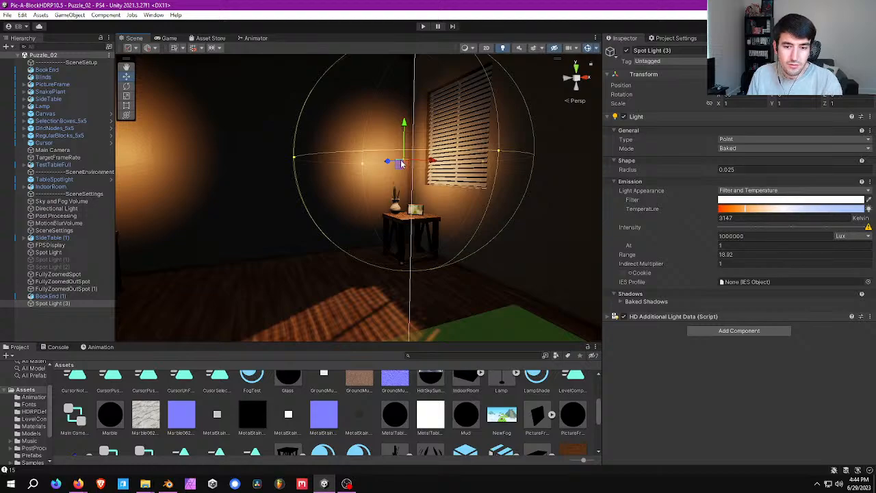
{"action": "left_click", "coordinate": [65, 254], "text": "ctrl"}
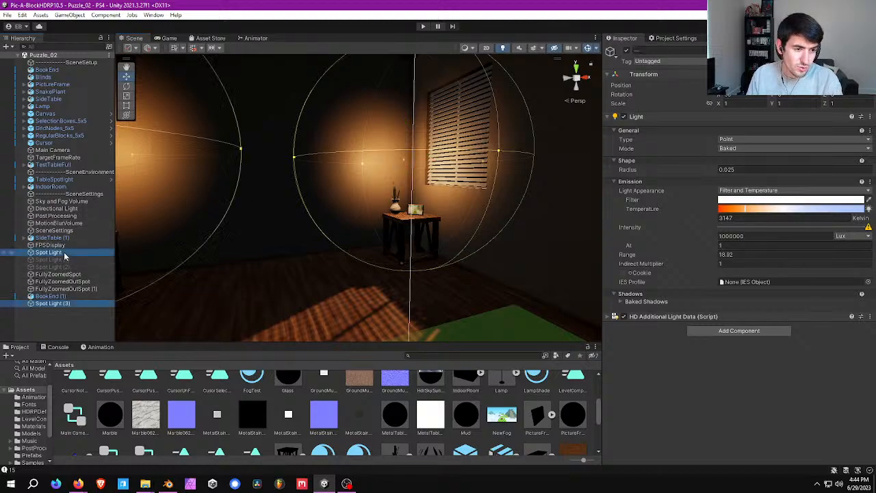
{"action": "left_click", "coordinate": [627, 52]}
{"action": "scroll", "coordinate": [268, 176], "scroll_direction": "down", "scroll_amount": 5}
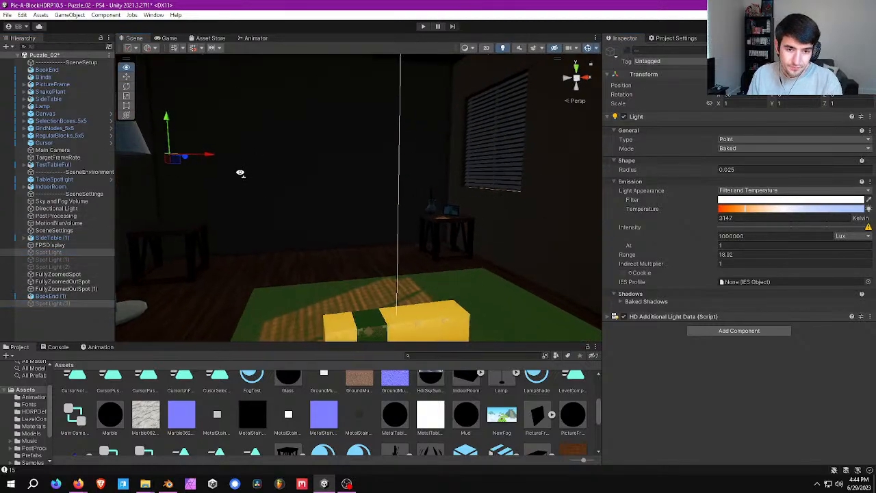
Raise the Indirect Diffuse Lighting Multiplier in the SceneSettings volume to about 5.63 and view the walls and ceiling
{"action": "left_click", "coordinate": [57, 230]}
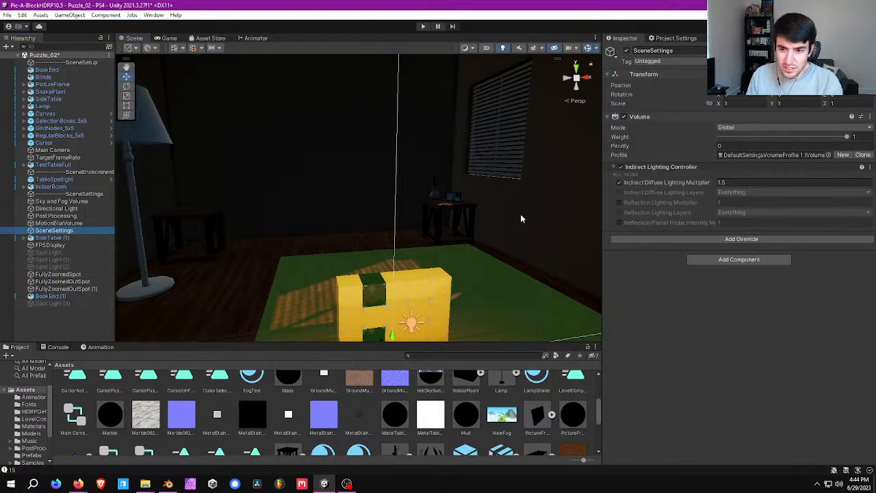
{"action": "left_click_drag", "start_coordinate": [710, 185], "coordinate": [777, 186]}
{"action": "right_click_drag", "start_coordinate": [363, 211], "coordinate": [424, 109]}
Save the scene and run the game briefly to check the room's lighting behind the puzzle, then stop it
{"action": "left_click", "coordinate": [6, 15]}
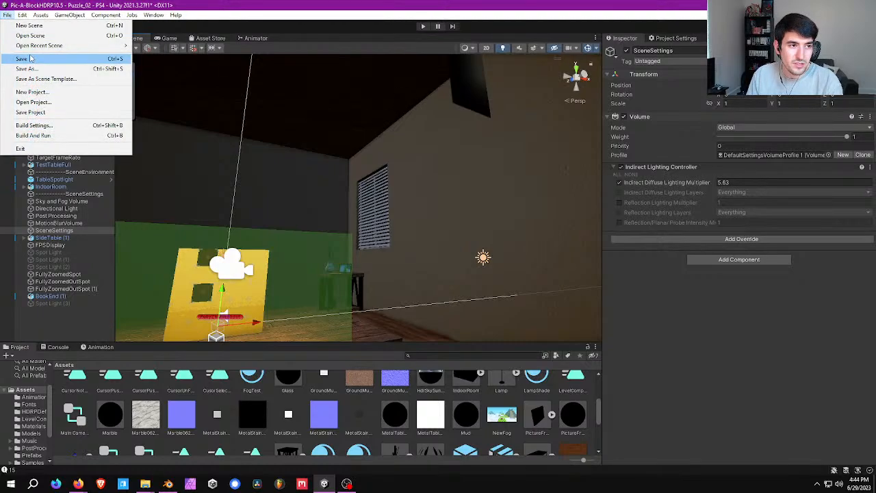
{"action": "left_click", "coordinate": [27, 59]}
{"action": "left_click", "coordinate": [425, 27]}
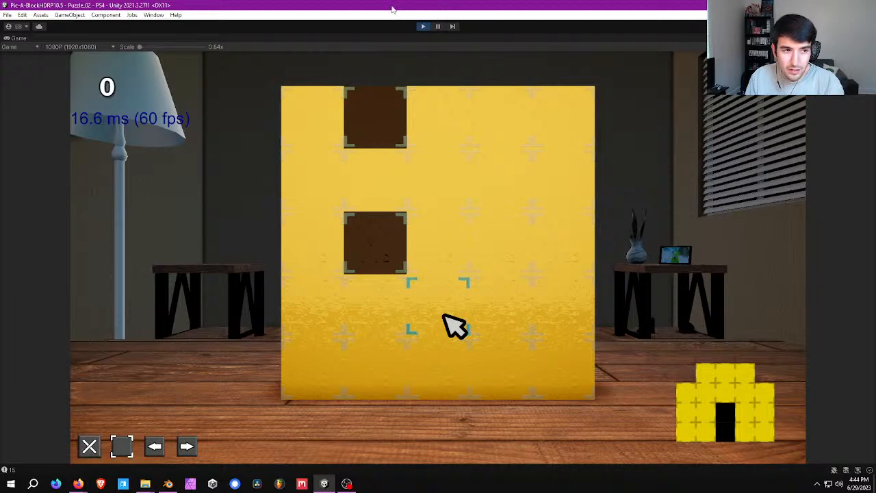
{"action": "left_click", "coordinate": [424, 27]}
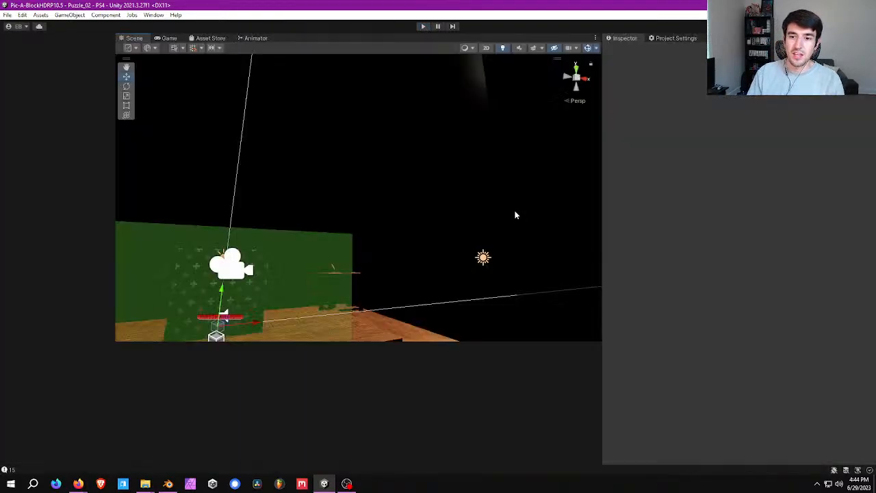
Set the SceneSettings volume's Indirect Diffuse Lighting Multiplier to 1 and view the room around the window and side tables
{"action": "right_click_drag", "start_coordinate": [328, 198], "coordinate": [314, 217]}
{"action": "key", "text": "a"}
{"action": "key", "text": "s"}
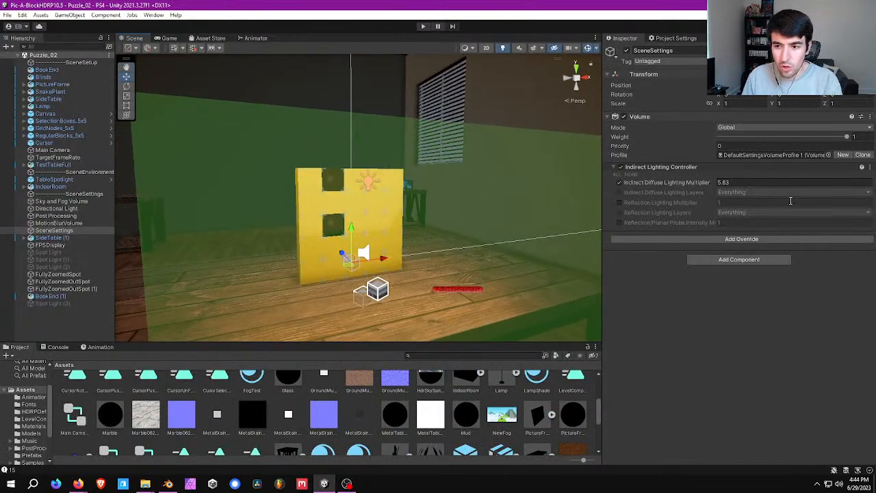
{"action": "left_click", "coordinate": [734, 179]}
{"action": "type", "text": "1"}
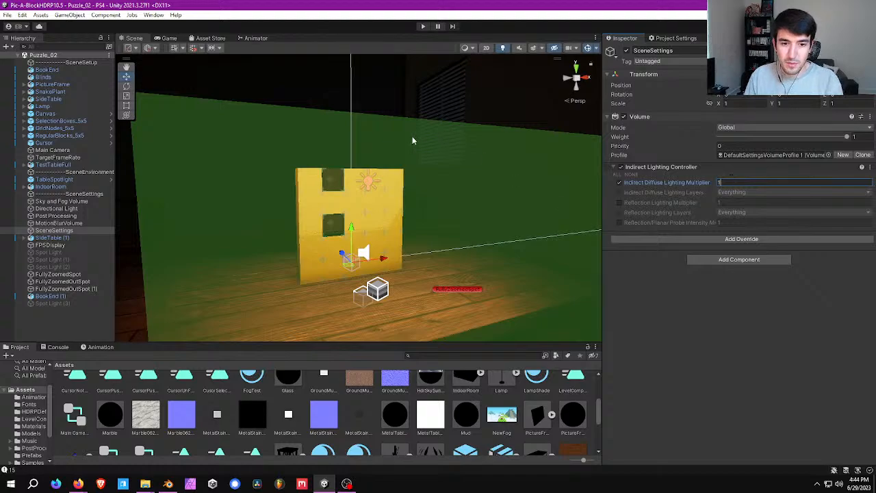
{"action": "right_click_drag", "start_coordinate": [413, 140], "coordinate": [348, 125]}
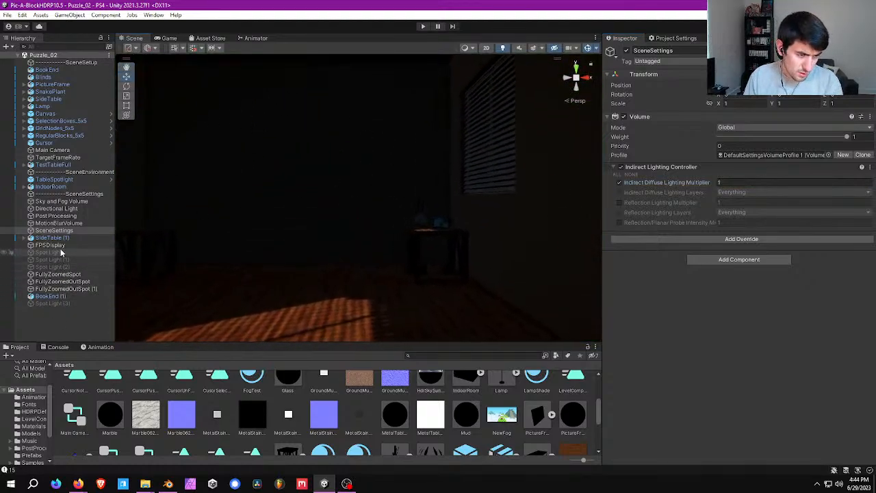
Turn the Fog override back on in the Post Processing volume
{"action": "left_click", "coordinate": [75, 202]}
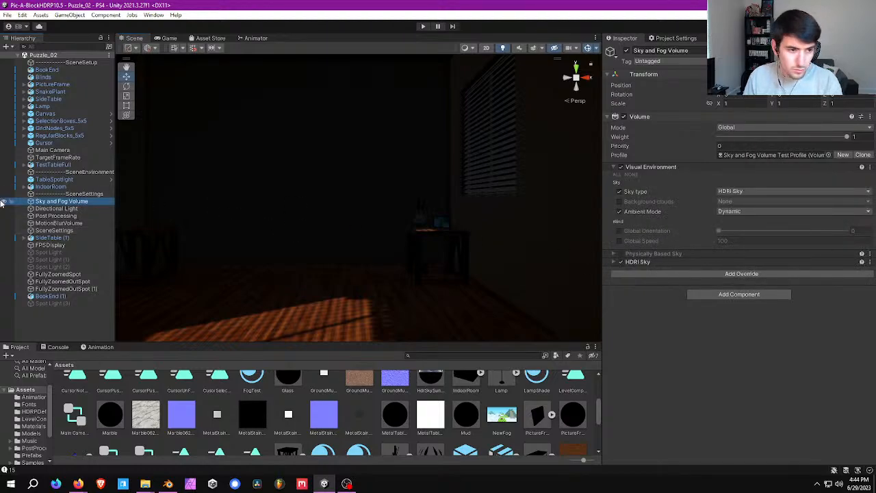
{"action": "left_click", "coordinate": [66, 216]}
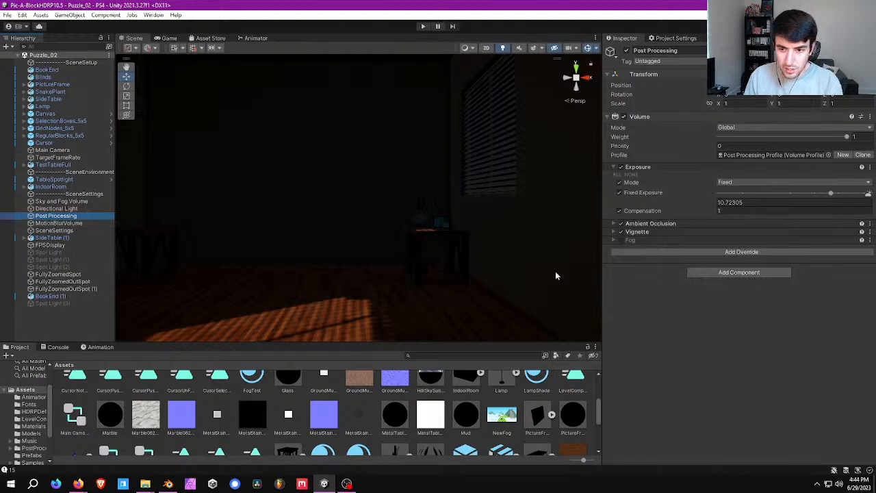
{"action": "left_click", "coordinate": [620, 240]}
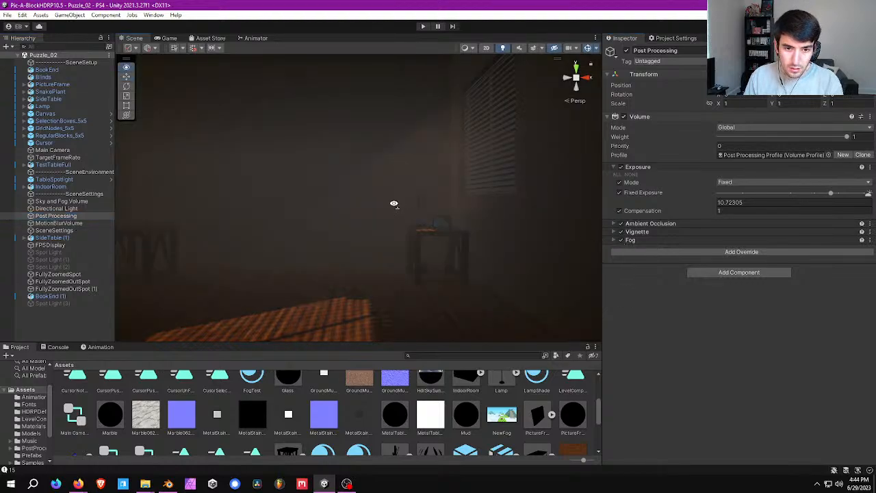
Expand the Fog override of the Post Processing volume and examine the fog around the room and puzzle table
{"action": "right_click_drag", "start_coordinate": [391, 201], "coordinate": [487, 217]}
{"action": "left_click", "coordinate": [652, 241]}
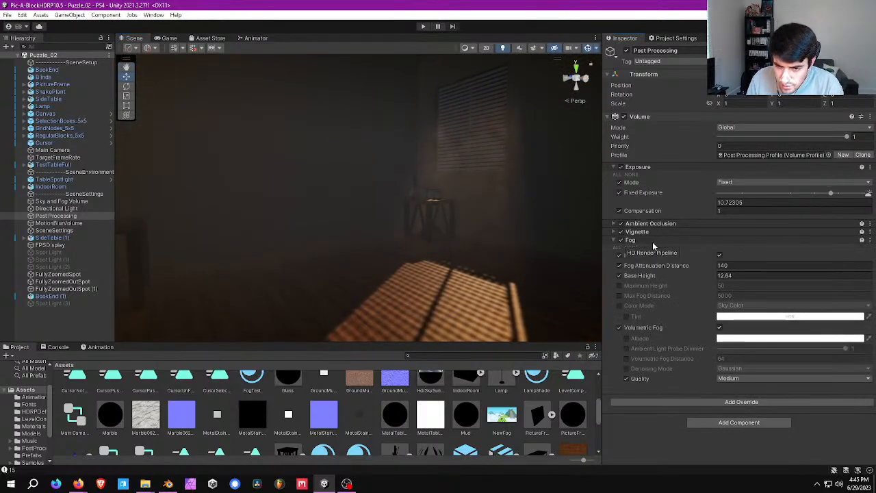
{"action": "right_click_drag", "start_coordinate": [536, 246], "coordinate": [531, 219]}
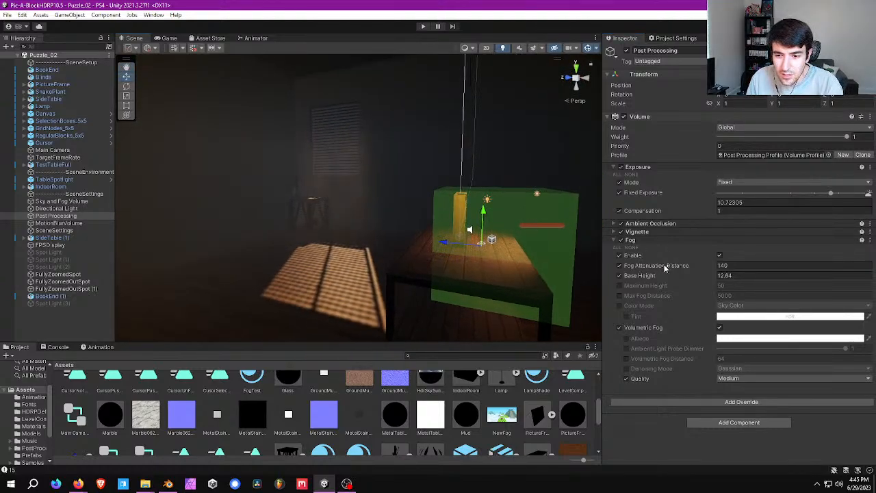
{"action": "key", "text": "w"}
{"action": "right_click_drag", "start_coordinate": [333, 187], "coordinate": [376, 249]}
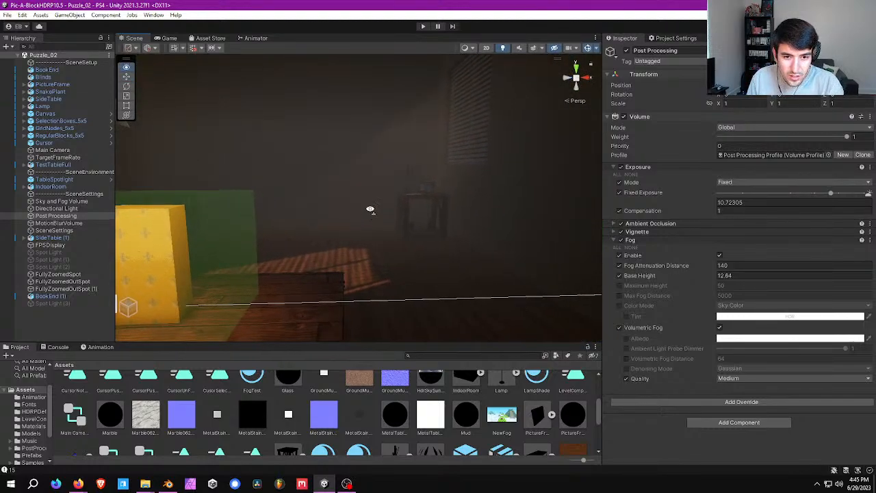
{"action": "right_click_drag", "start_coordinate": [370, 209], "coordinate": [361, 194]}
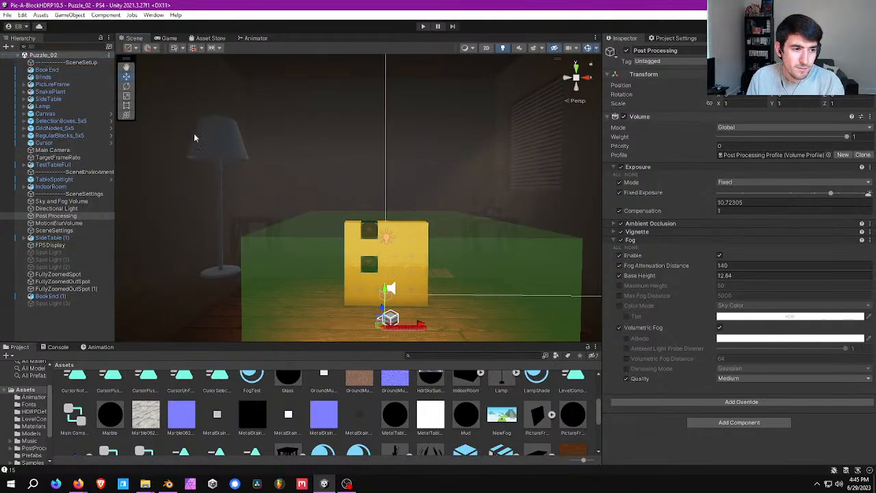
Enable the three inactive lights Spot Light, Spot Light (1) and Spot Light (2)
{"action": "left_click", "coordinate": [48, 252]}
{"action": "left_click", "coordinate": [52, 266], "text": "shift"}
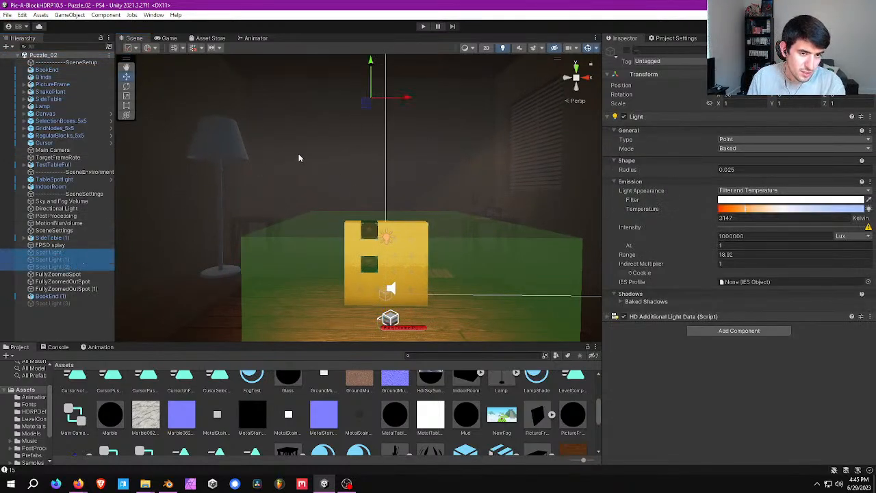
{"action": "left_click", "coordinate": [626, 52]}
Select the Spot Light beside the floor lamp and raise it straight up above the lampshade
{"action": "right_click_drag", "start_coordinate": [385, 145], "coordinate": [341, 141]}
{"action": "left_click", "coordinate": [309, 133]}
{"action": "key", "text": "s"}
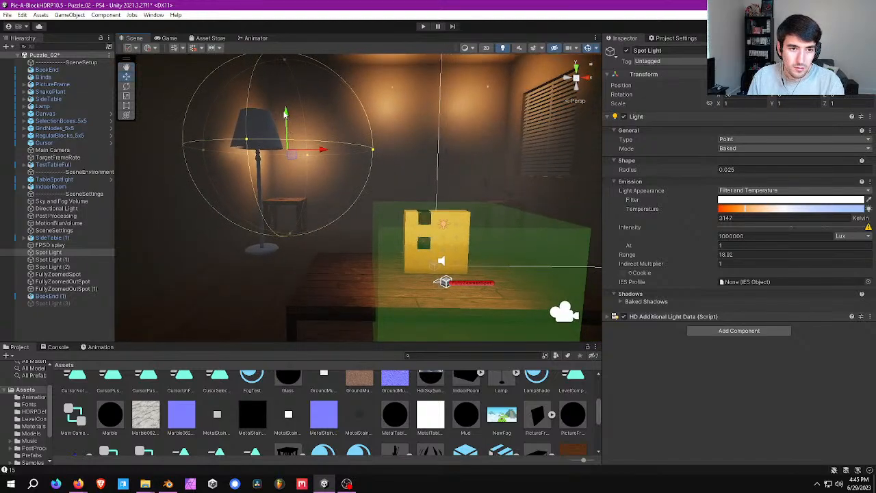
{"action": "left_click_drag", "start_coordinate": [284, 109], "coordinate": [302, 57]}
{"action": "key", "text": "s"}
{"action": "right_click_drag", "start_coordinate": [305, 61], "coordinate": [373, 111]}
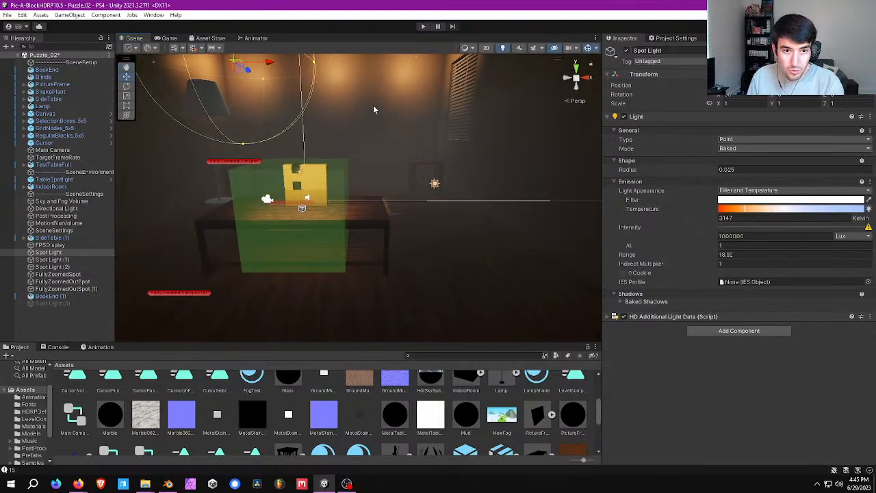
Run the game to check the puzzle scene with the enabled lights, and stop it
{"action": "left_click", "coordinate": [423, 27]}
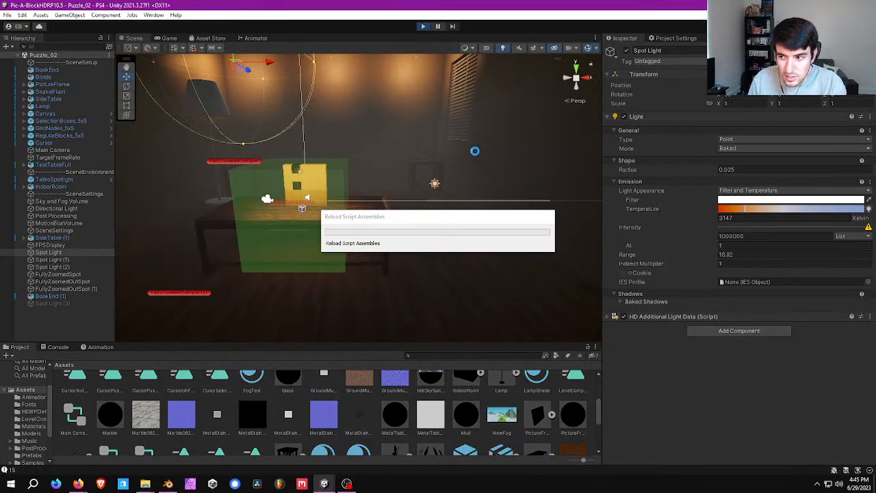
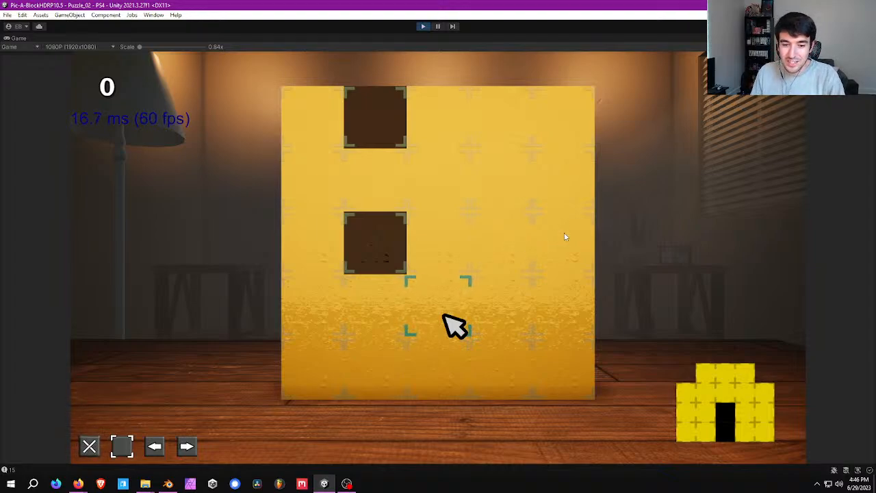
{"action": "left_click", "coordinate": [424, 27]}
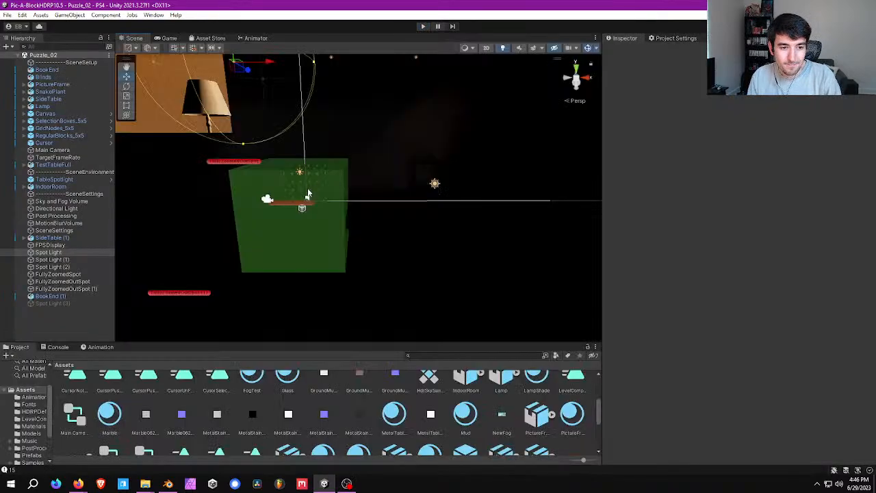
Select the BookEnd on the side table's lower shelf to inspect it, and save the scene
{"action": "right_click_drag", "start_coordinate": [307, 192], "coordinate": [283, 251]}
{"action": "key", "text": "w"}
{"action": "key", "text": "a"}
{"action": "left_click", "coordinate": [283, 250]}
{"action": "right_click_drag", "start_coordinate": [330, 216], "coordinate": [342, 199]}
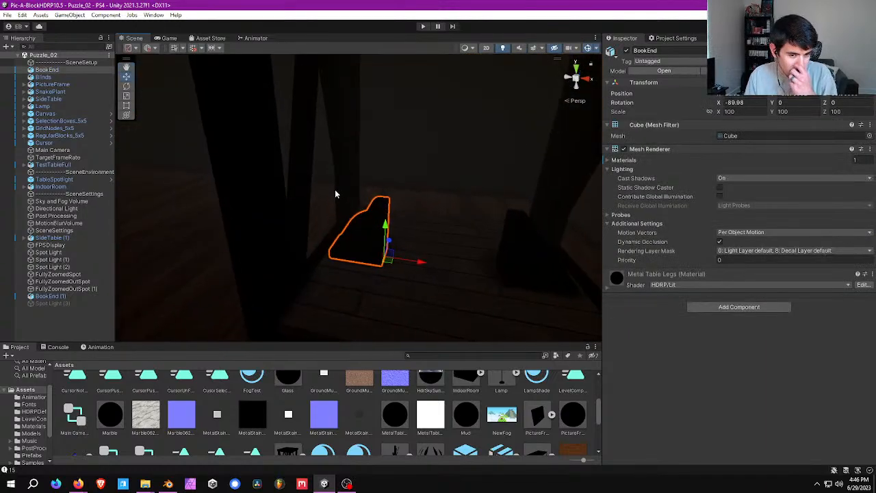
{"action": "middle_click_drag", "start_coordinate": [386, 222], "coordinate": [406, 207]}
{"action": "right_click_drag", "start_coordinate": [406, 207], "coordinate": [482, 177]}
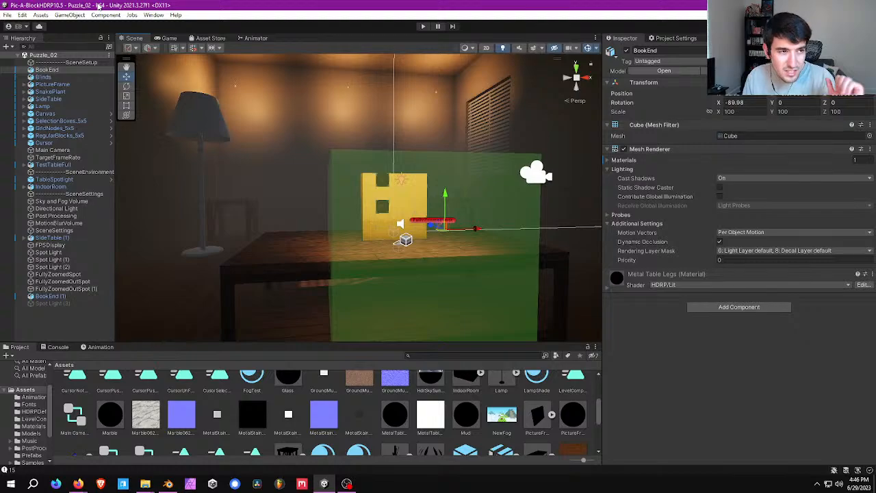
{"action": "left_click", "coordinate": [6, 15]}
{"action": "left_click", "coordinate": [42, 58]}
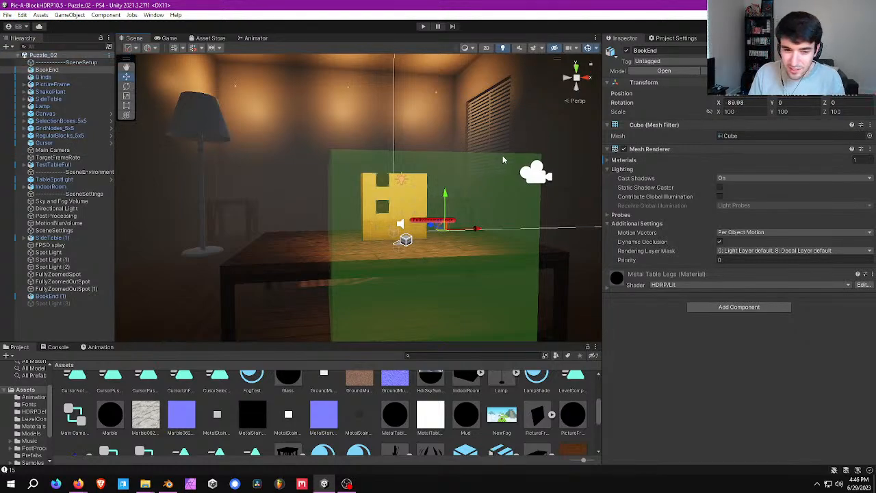
Examine the puzzle table and the side table with its bookends from several angles
{"action": "right_click_drag", "start_coordinate": [331, 164], "coordinate": [413, 196]}
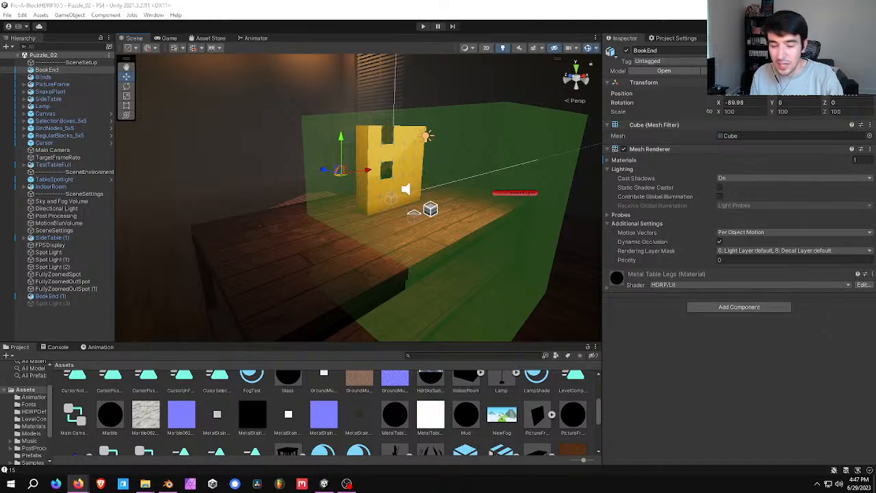
{"action": "key", "text": "w"}
{"action": "right_click_drag", "start_coordinate": [547, 105], "coordinate": [476, 123]}
{"action": "key", "text": "s"}
{"action": "middle_click_drag", "start_coordinate": [447, 173], "coordinate": [444, 171]}
{"action": "key", "text": "w"}
{"action": "right_click_drag", "start_coordinate": [444, 171], "coordinate": [417, 142]}
{"action": "key", "text": "s"}
{"action": "key", "text": "w"}
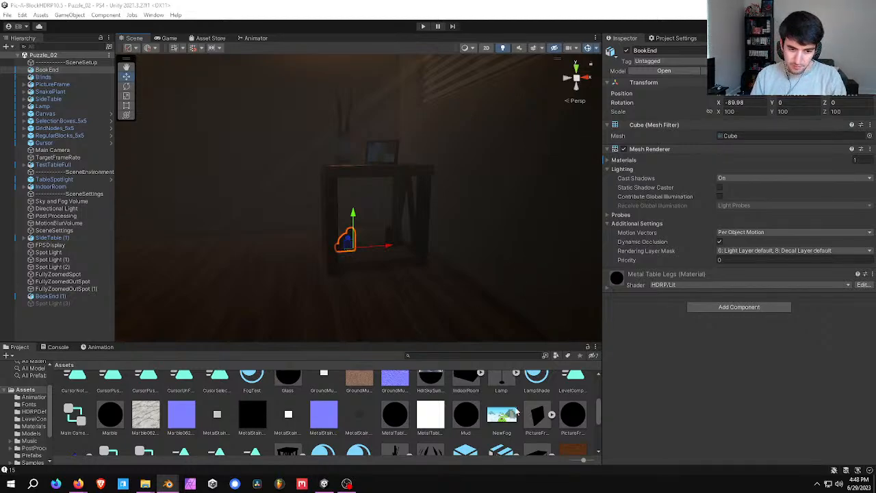
Import the Book model from File Explorer into the project's Assets folder
{"action": "left_click", "coordinate": [145, 483]}
{"action": "left_click", "coordinate": [105, 445]}
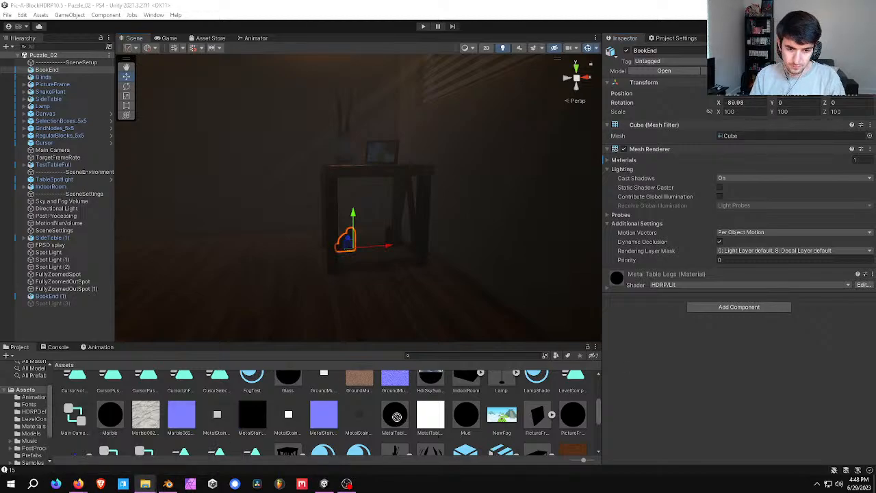
{"action": "left_click_drag", "start_coordinate": [398, 417], "coordinate": [392, 412]}
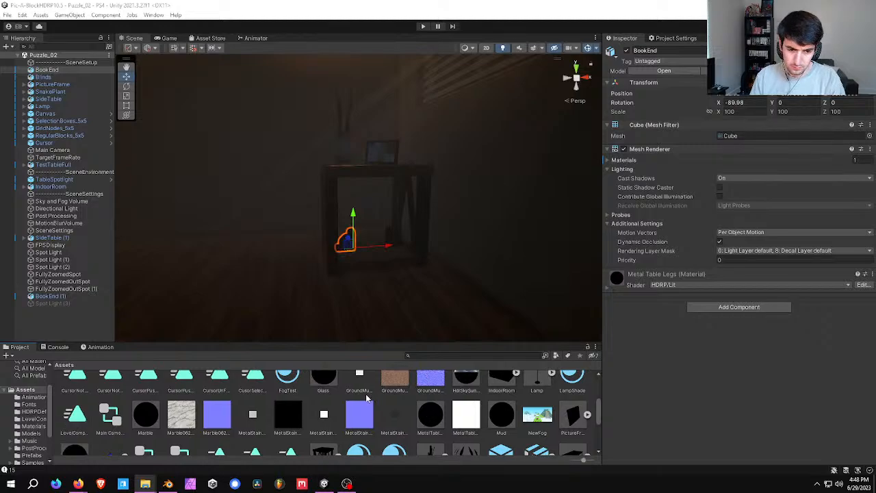
{"action": "left_click", "coordinate": [367, 401]}
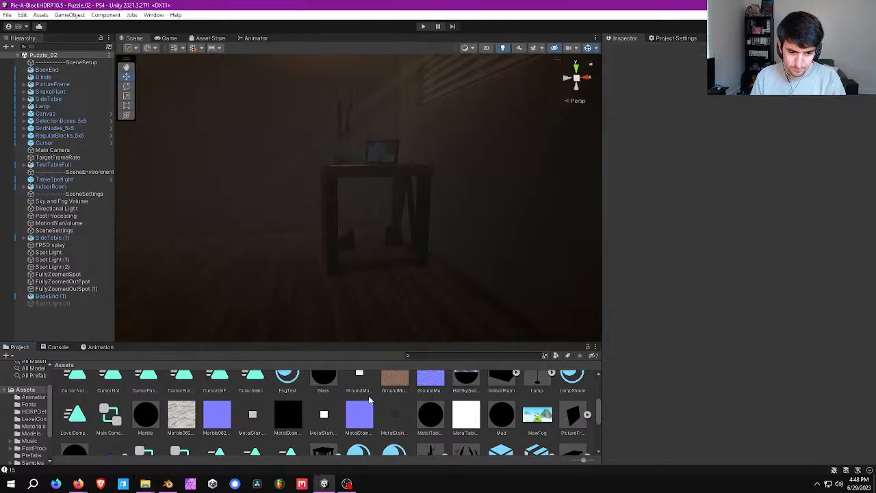
Place the Book model from the assets into the scene near the side table
{"action": "scroll", "coordinate": [368, 400], "scroll_direction": "up", "scroll_amount": 1}
{"action": "left_click", "coordinate": [298, 389]}
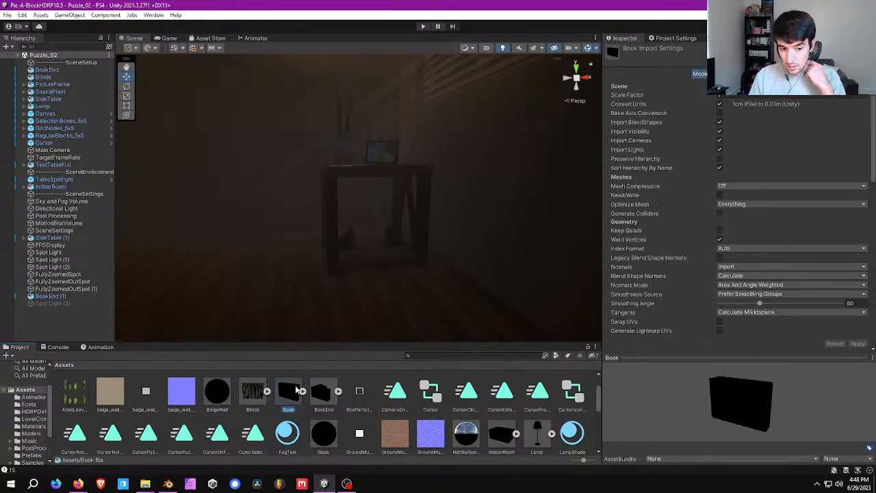
{"action": "left_click_drag", "start_coordinate": [298, 389], "coordinate": [388, 264]}
{"action": "scroll", "coordinate": [415, 245], "scroll_direction": "up", "scroll_amount": 6}
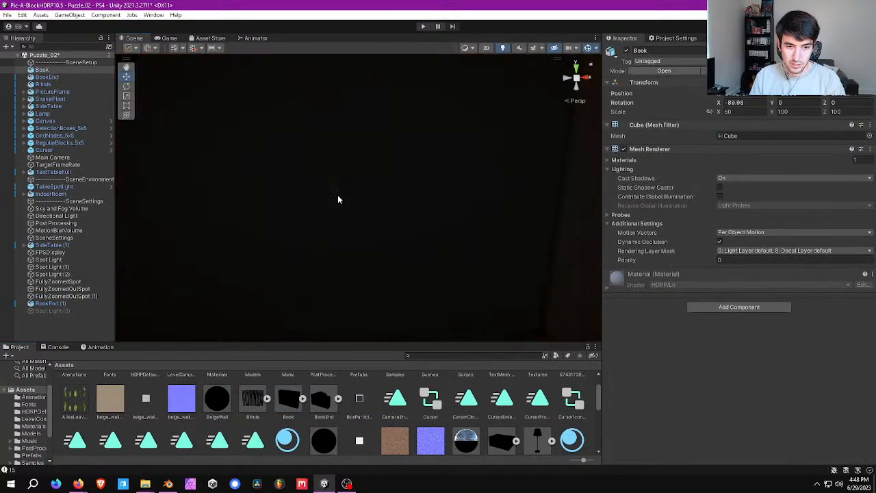
{"action": "scroll", "coordinate": [338, 195], "scroll_direction": "down", "scroll_amount": 4}
{"action": "key", "text": "a"}
{"action": "key", "text": "s"}
{"action": "right_click_drag", "start_coordinate": [362, 214], "coordinate": [423, 207]}
Reduce the Book model's import Scale Factor and disable importing blend shapes, visibility, cameras and lights
{"action": "left_click", "coordinate": [288, 401]}
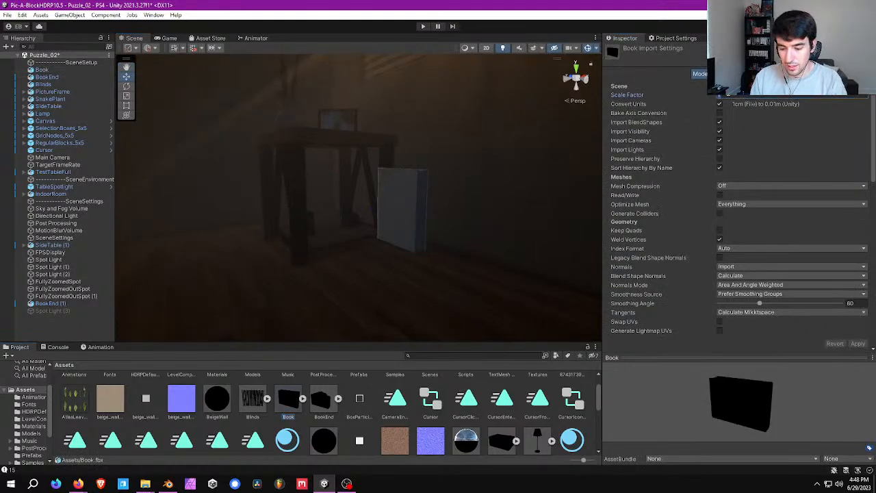
{"action": "type", "text": "0."}
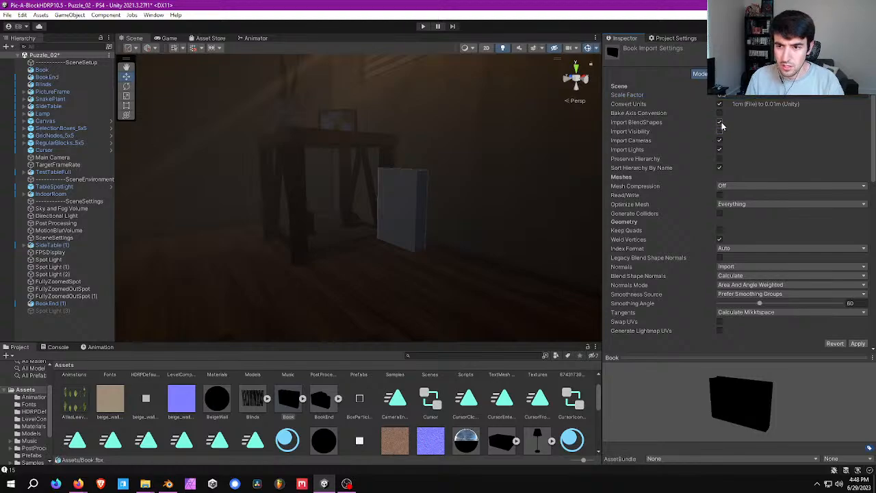
{"action": "left_click", "coordinate": [719, 122]}
{"action": "left_click", "coordinate": [719, 141]}
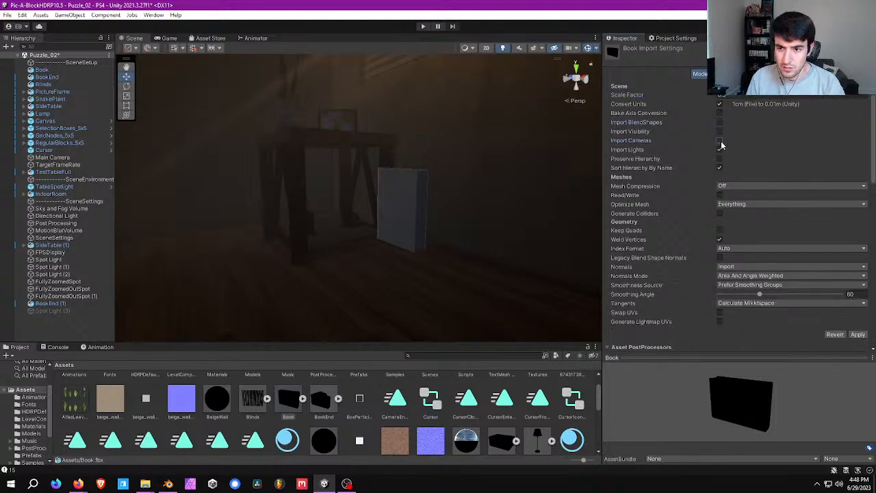
Set the Book's Mesh Compression to Medium, enable Generate Lightmap UVs and apply the import settings
{"action": "left_click", "coordinate": [733, 186]}
{"action": "left_click", "coordinate": [729, 213]}
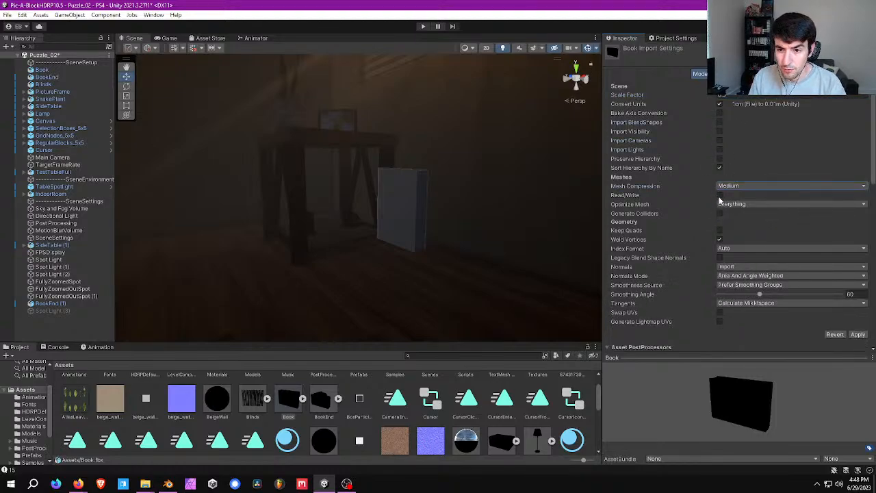
{"action": "left_click", "coordinate": [719, 321]}
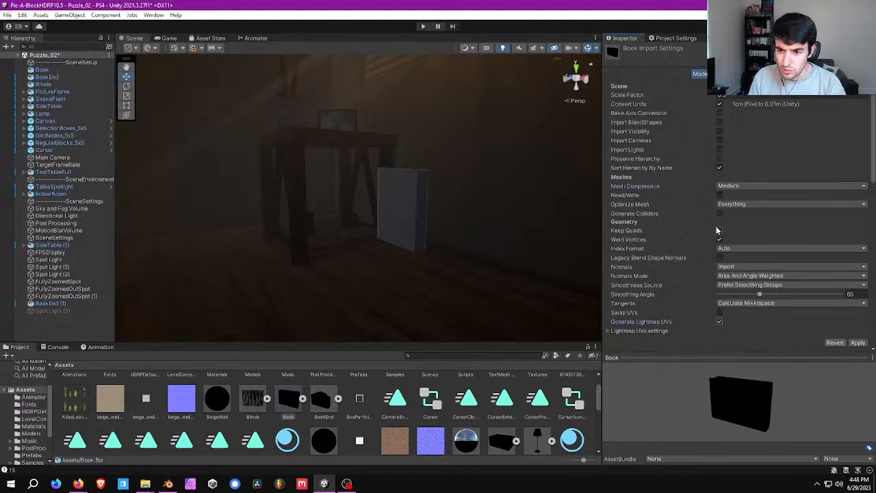
{"action": "right_click_drag", "start_coordinate": [326, 207], "coordinate": [399, 194]}
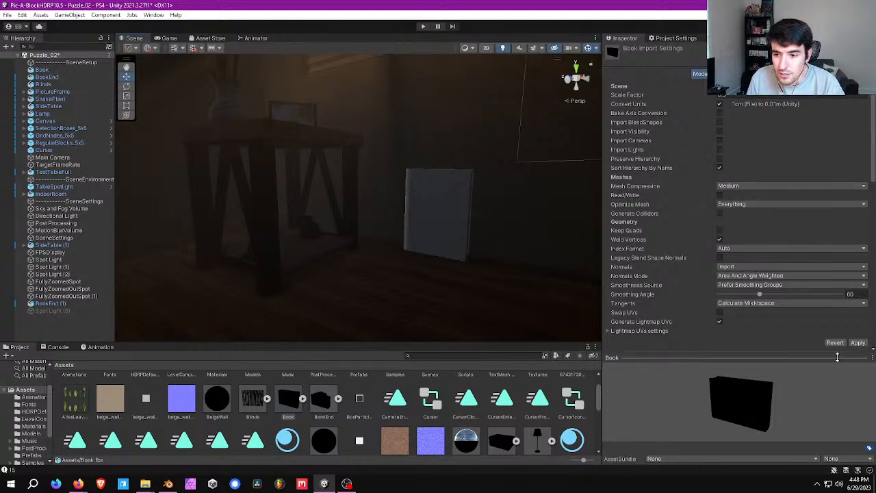
{"action": "left_click", "coordinate": [857, 343]}
Select the book in the scene and move it sideways along its red axis toward the side table
{"action": "right_click_drag", "start_coordinate": [428, 213], "coordinate": [306, 221]}
{"action": "left_click", "coordinate": [327, 211]}
{"action": "left_click_drag", "start_coordinate": [348, 215], "coordinate": [418, 226]}
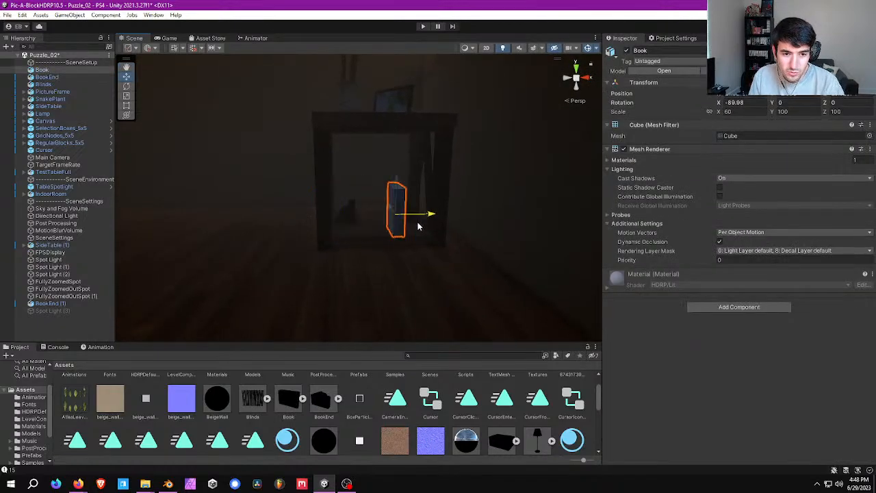
Turn off scene lighting in the Scene view and move the book in over the side table's lower shelf
{"action": "right_click_drag", "start_coordinate": [339, 217], "coordinate": [473, 213]}
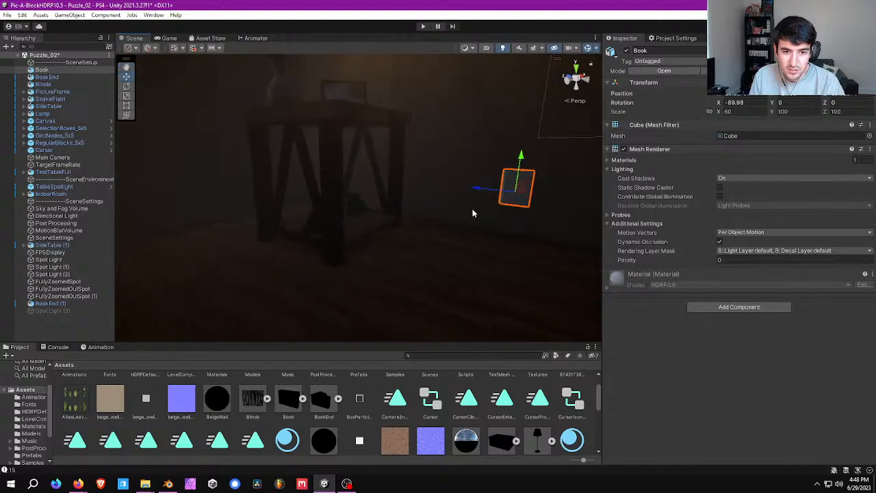
{"action": "left_click", "coordinate": [503, 48]}
{"action": "right_click_drag", "start_coordinate": [403, 171], "coordinate": [391, 228]}
{"action": "left_click_drag", "start_coordinate": [435, 152], "coordinate": [265, 166]}
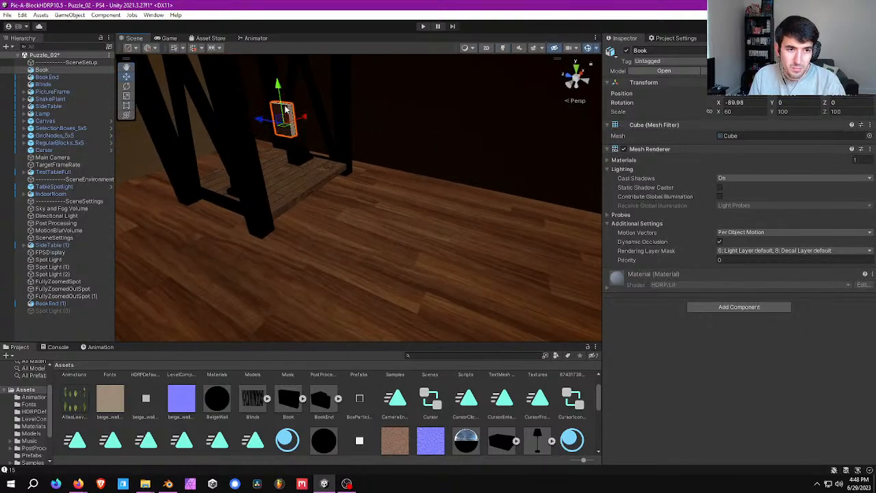
{"action": "left_click_drag", "start_coordinate": [278, 93], "coordinate": [281, 136]}
Maximize the Scene view and shift the book into position above the shelf between the two bookends
{"action": "right_click_drag", "start_coordinate": [340, 150], "coordinate": [356, 184]}
{"action": "right_click", "coordinate": [134, 39]}
{"action": "left_click", "coordinate": [163, 52]}
{"action": "left_click_drag", "start_coordinate": [448, 219], "coordinate": [547, 231]}
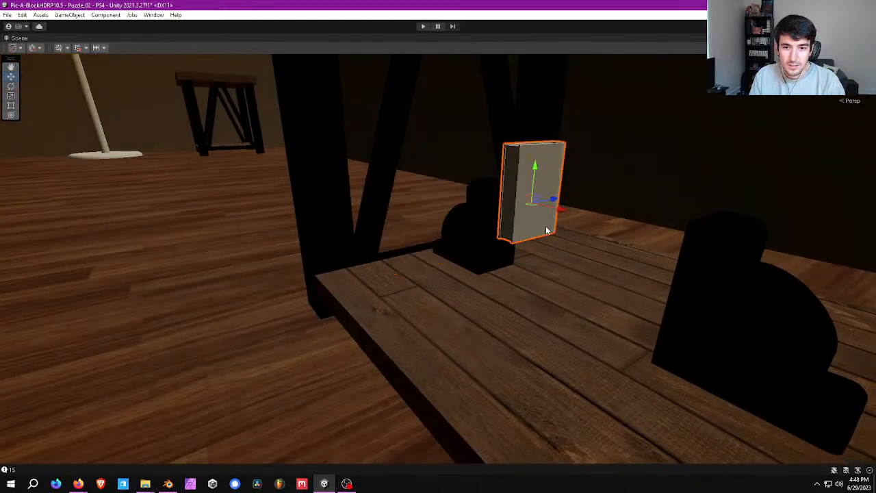
{"action": "right_click_drag", "start_coordinate": [491, 161], "coordinate": [456, 158]}
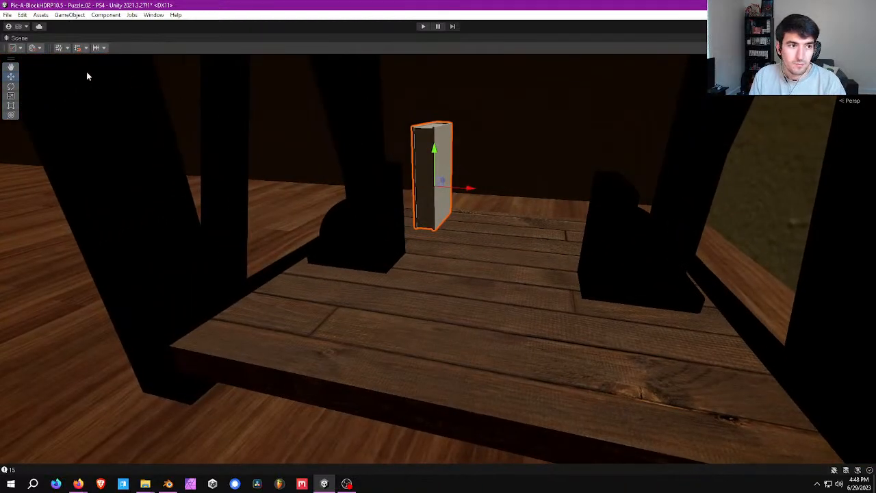
Rotate the book about its vertical axis and lower it toward the shelf between the bookends
{"action": "left_click", "coordinate": [11, 86]}
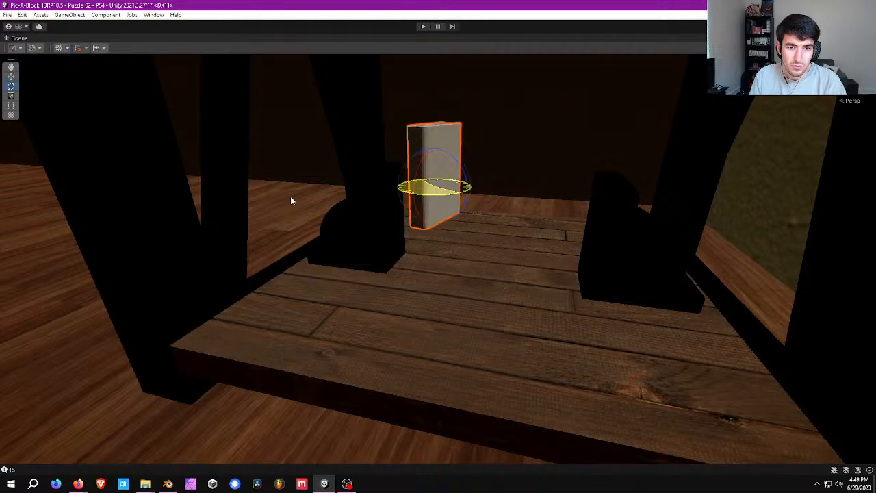
{"action": "right_click_drag", "start_coordinate": [306, 203], "coordinate": [383, 174]}
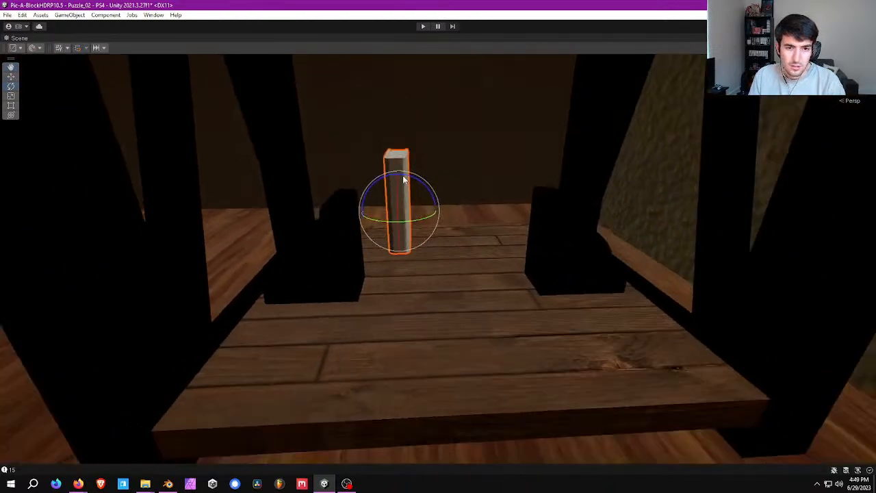
{"action": "left_click", "coordinate": [12, 78]}
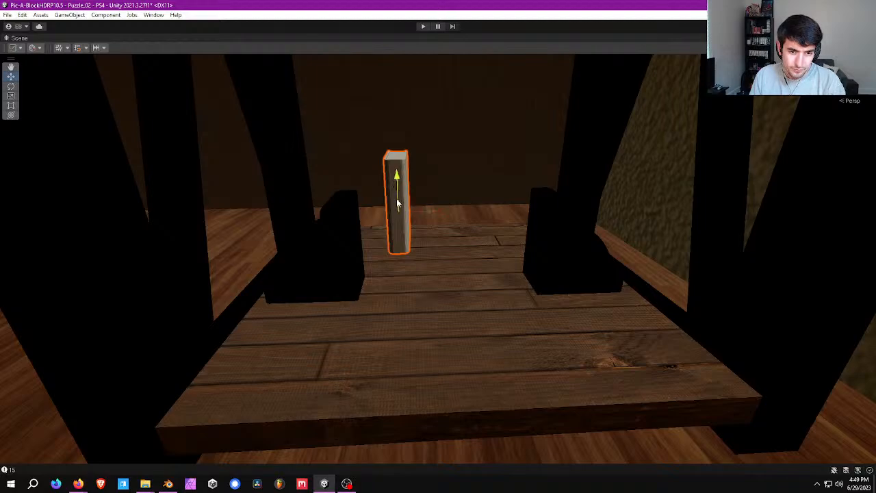
{"action": "left_click_drag", "start_coordinate": [397, 195], "coordinate": [402, 213]}
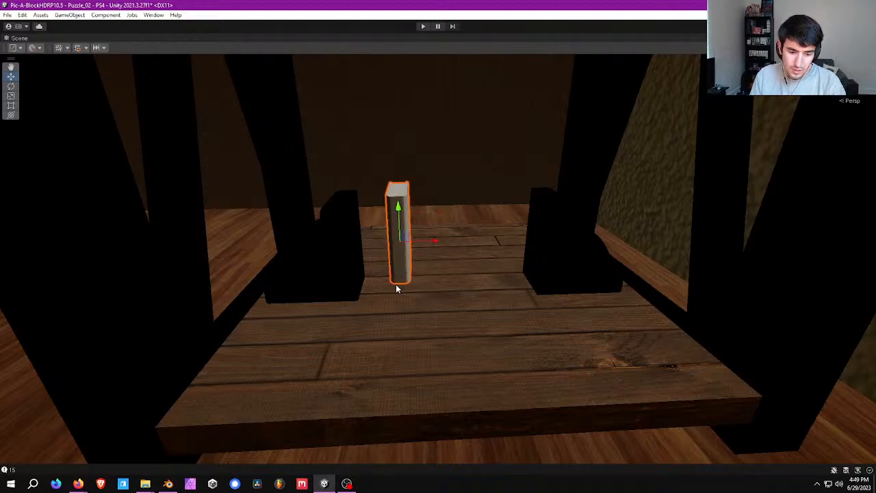
Vertex-snap the book onto the shelf against the left bookend, then duplicate it and move the copy toward the right bookend
{"action": "key", "text": "v"}
{"action": "left_click_drag", "start_coordinate": [395, 285], "coordinate": [387, 293]}
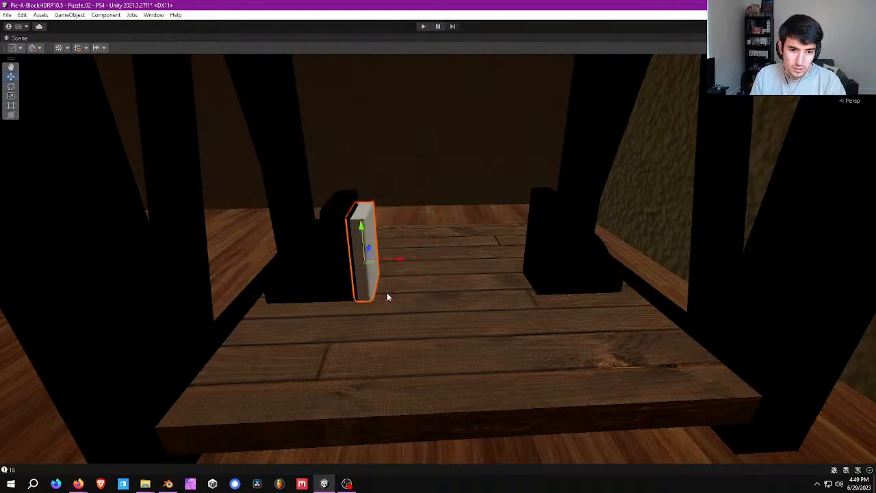
{"action": "right_click_drag", "start_coordinate": [388, 293], "coordinate": [386, 242]}
{"action": "left_click_drag", "start_coordinate": [441, 315], "coordinate": [477, 317]}
{"action": "key", "text": "ctrl+d"}
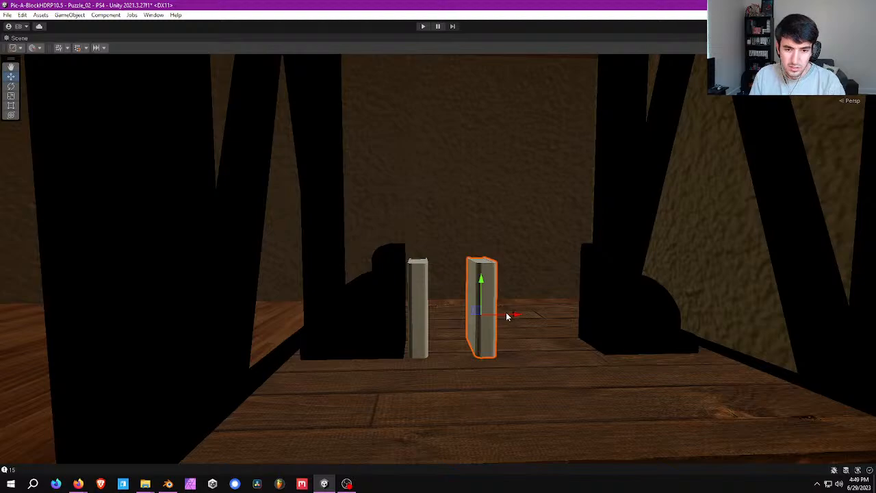
Scale up the duplicated book so it stands moderately taller and thicker than the first one
{"action": "left_click", "coordinate": [11, 96]}
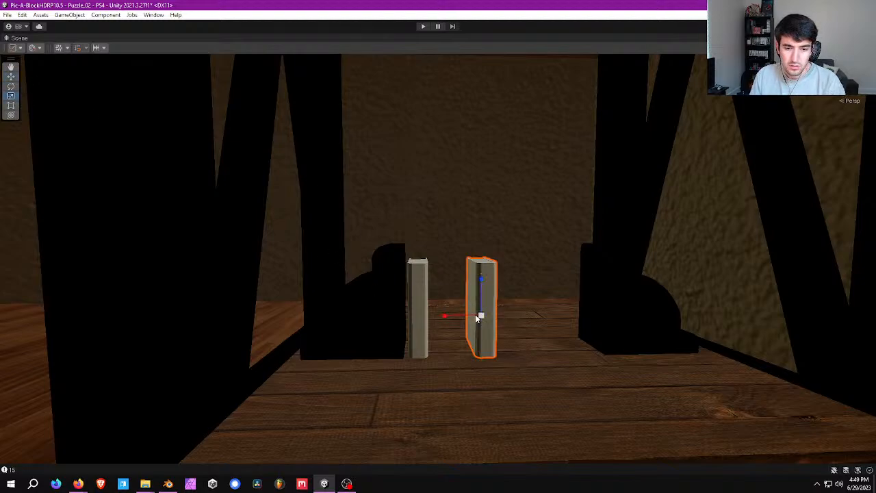
{"action": "left_click_drag", "start_coordinate": [526, 343], "coordinate": [378, 198], "text": "alt"}
{"action": "key", "text": "a"}
{"action": "right_click_drag", "start_coordinate": [383, 226], "coordinate": [427, 237]}
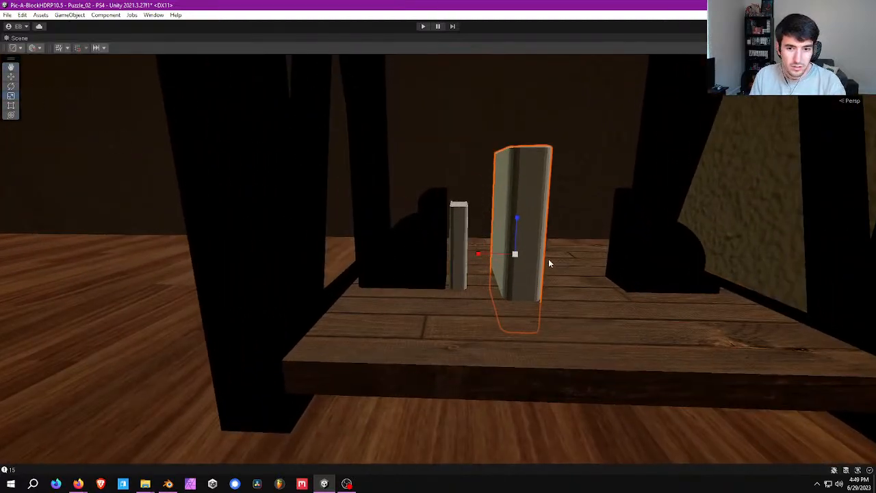
{"action": "left_click_drag", "start_coordinate": [521, 263], "coordinate": [566, 328]}
Seat the taller book on the shelf surface and slide it up against the first book
{"action": "key", "text": "w"}
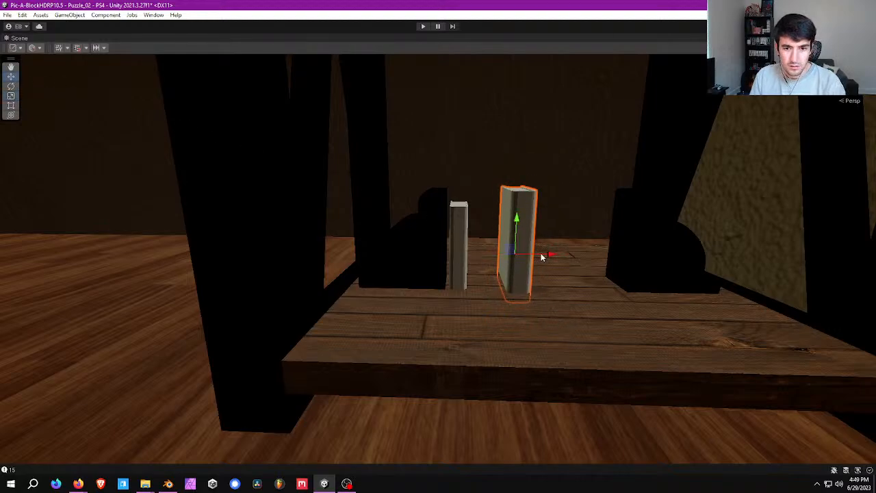
{"action": "key", "text": "v"}
{"action": "mouse_move", "coordinate": [508, 299]}
{"action": "left_mouse_down"}
{"action": "mouse_move", "coordinate": [461, 287]}
{"action": "mouse_move", "coordinate": [514, 311]}
{"action": "left_mouse_up"}
{"action": "key", "text": "w"}
{"action": "right_click_drag", "start_coordinate": [514, 310], "coordinate": [512, 257]}
{"action": "key", "text": "s"}
{"action": "key", "text": "a"}
{"action": "right_click_drag", "start_coordinate": [373, 252], "coordinate": [357, 265]}
{"action": "left_click_drag", "start_coordinate": [493, 228], "coordinate": [508, 227]}
{"action": "left_click_drag", "start_coordinate": [471, 184], "coordinate": [469, 189]}
Add two more short book copies side by side to the right of the tall book
{"action": "key", "text": "s"}
{"action": "right_click_drag", "start_coordinate": [439, 208], "coordinate": [422, 260]}
{"action": "key", "text": "w"}
{"action": "left_click_drag", "start_coordinate": [423, 261], "coordinate": [513, 254]}
{"action": "left_click", "coordinate": [495, 253]}
{"action": "left_click", "coordinate": [482, 253]}
{"action": "key", "text": "ctrl+d"}
{"action": "left_click_drag", "start_coordinate": [490, 255], "coordinate": [517, 256]}
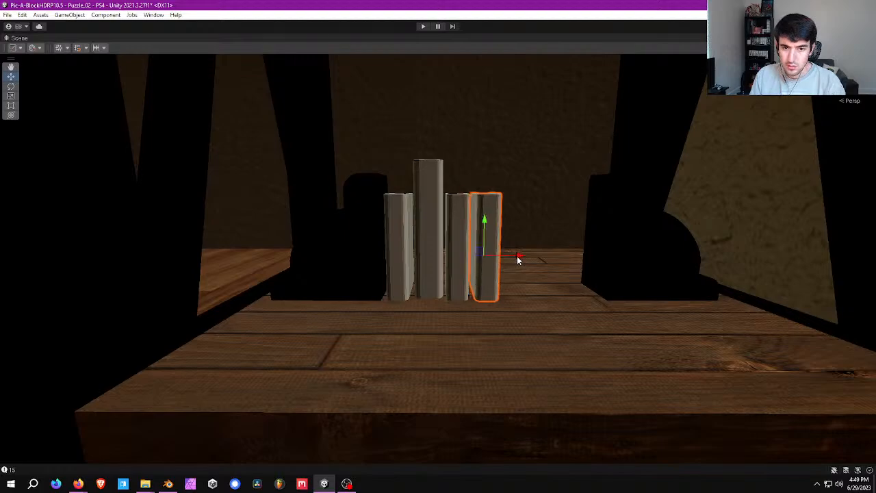
Stretch the fourth book vertically so it is slightly taller than the third one
{"action": "key", "text": "w"}
{"action": "right_click_drag", "start_coordinate": [516, 256], "coordinate": [493, 239]}
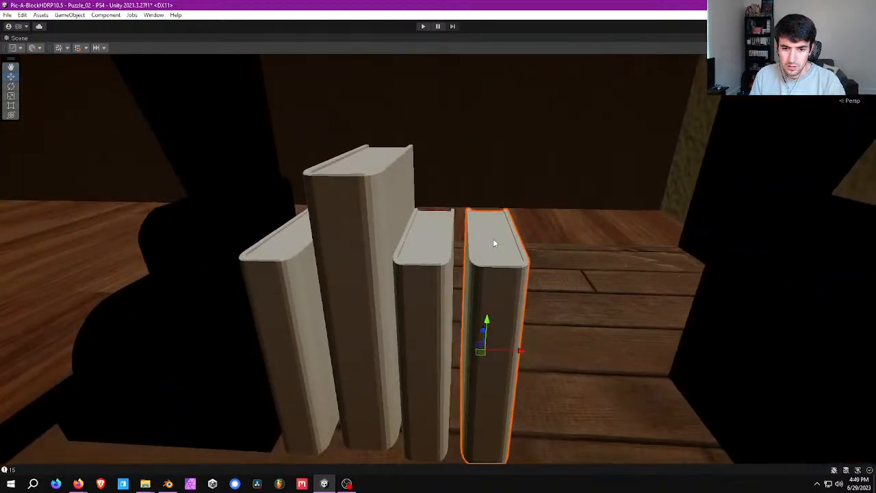
{"action": "left_click", "coordinate": [11, 96]}
{"action": "left_click_drag", "start_coordinate": [488, 320], "coordinate": [491, 313]}
{"action": "key", "text": "s"}
{"action": "right_click_drag", "start_coordinate": [490, 313], "coordinate": [503, 261]}
{"action": "key", "text": "w"}
{"action": "key", "text": "s"}
{"action": "key", "text": "w"}
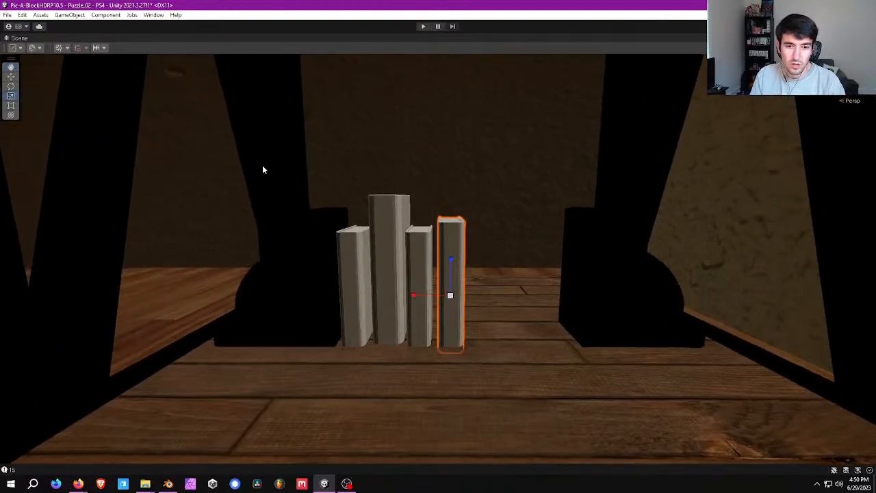
Raise the fourth book so its base sits on the shelf surface
{"action": "left_click", "coordinate": [11, 87]}
{"action": "left_click", "coordinate": [11, 76]}
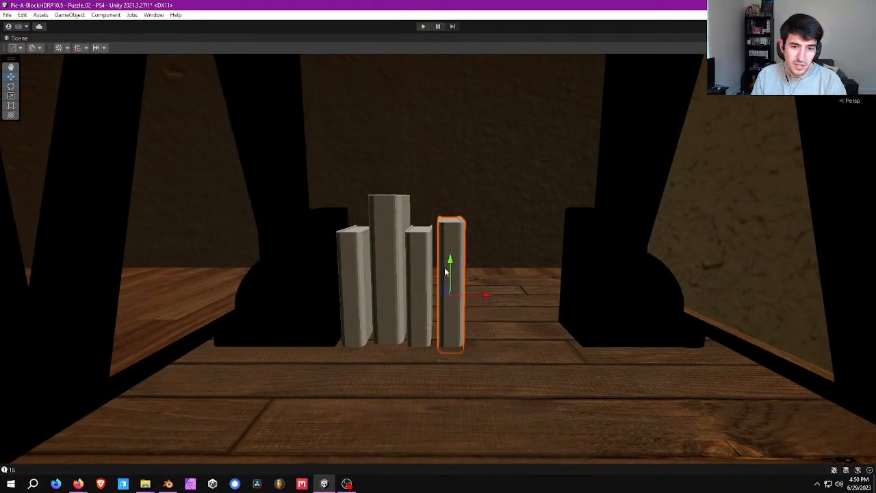
{"action": "left_click_drag", "start_coordinate": [450, 269], "coordinate": [451, 254]}
Duplicate the third book and move the copy to the right end of the row as a fifth book
{"action": "left_click", "coordinate": [427, 250]}
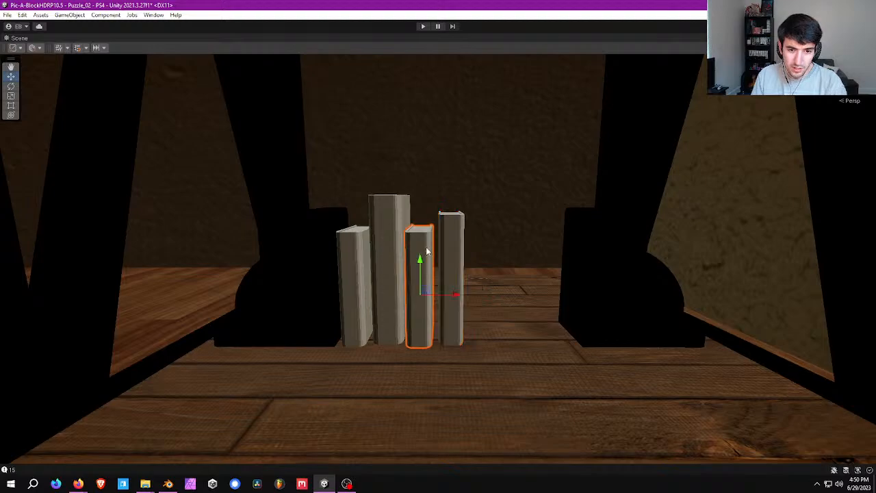
{"action": "mouse_move", "coordinate": [427, 251]}
{"action": "right_mouse_down"}
{"action": "mouse_move", "coordinate": [427, 259]}
{"action": "mouse_move", "coordinate": [425, 245]}
{"action": "mouse_move", "coordinate": [419, 249]}
{"action": "mouse_move", "coordinate": [419, 262]}
{"action": "right_mouse_up"}
{"action": "key", "text": "a"}
{"action": "key", "text": "w"}
{"action": "key", "text": "d"}
{"action": "key", "text": "s"}
{"action": "key", "text": "a"}
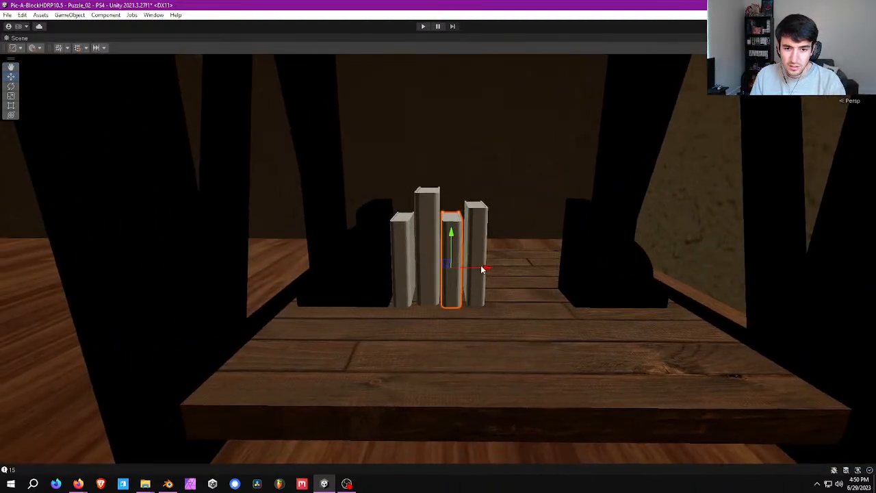
{"action": "left_click_drag", "start_coordinate": [482, 269], "coordinate": [531, 274]}
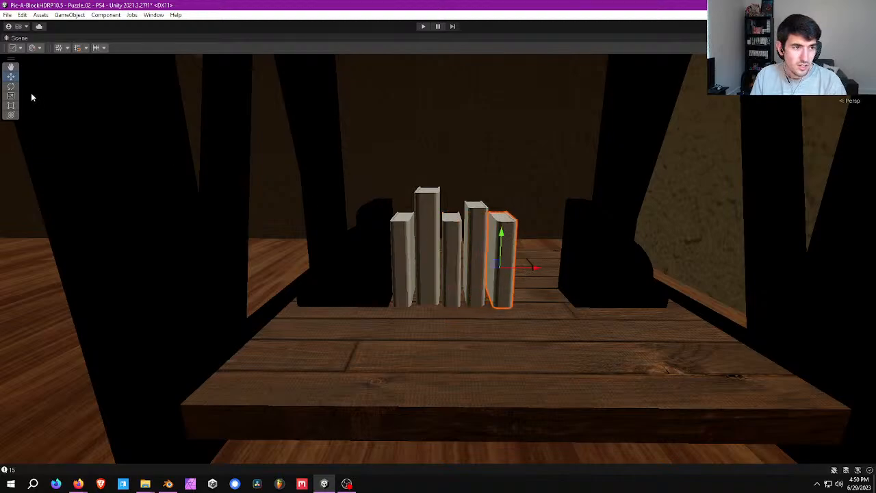
Scale the fifth book down slightly in height and make it thinner
{"action": "left_click", "coordinate": [11, 95]}
{"action": "left_click_drag", "start_coordinate": [504, 239], "coordinate": [502, 246]}
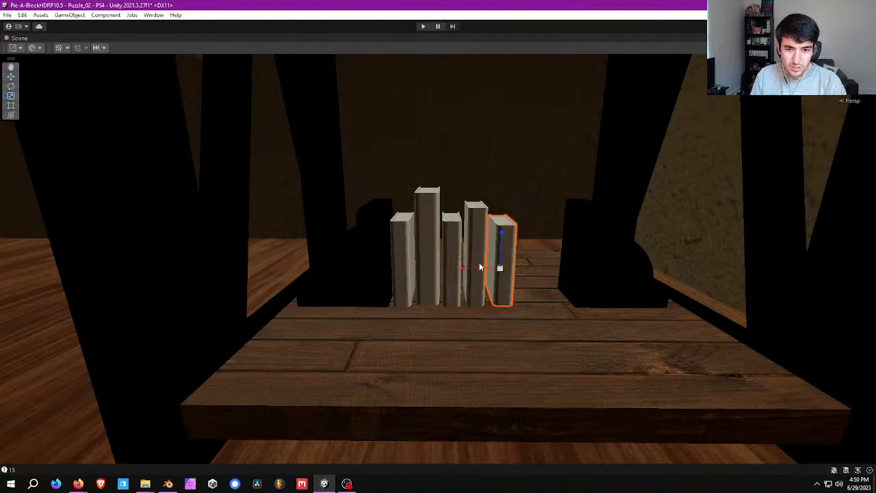
{"action": "left_click_drag", "start_coordinate": [466, 269], "coordinate": [479, 276]}
Select the fourth and fifth books together and shift them closer to the rest of the row
{"action": "left_click", "coordinate": [11, 77]}
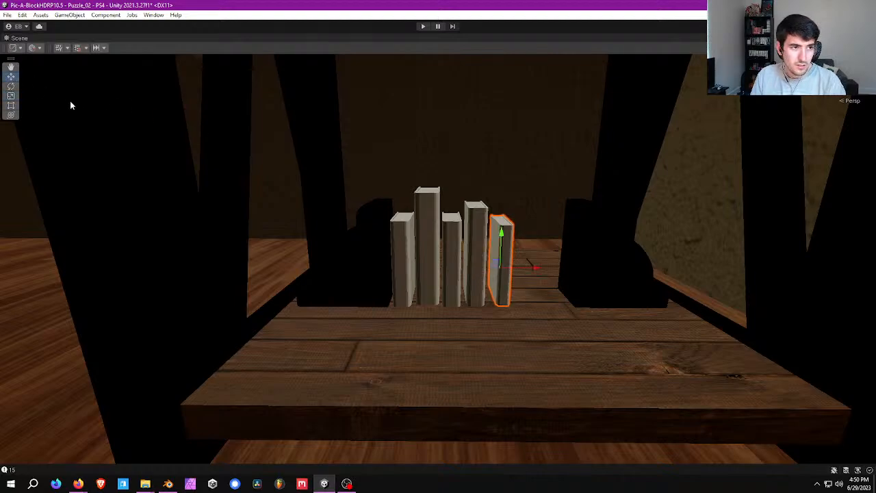
{"action": "key", "text": "w"}
{"action": "right_click_drag", "start_coordinate": [401, 188], "coordinate": [432, 165]}
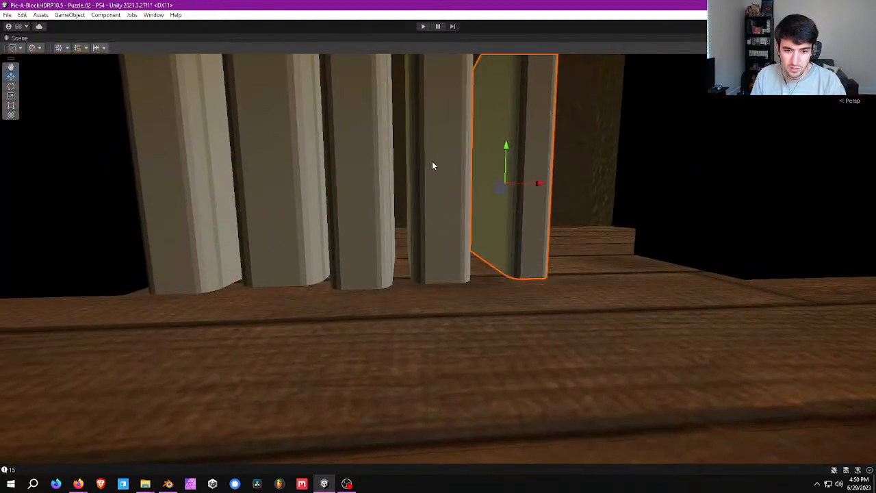
{"action": "scroll", "coordinate": [536, 182], "scroll_direction": "down", "scroll_amount": 8}
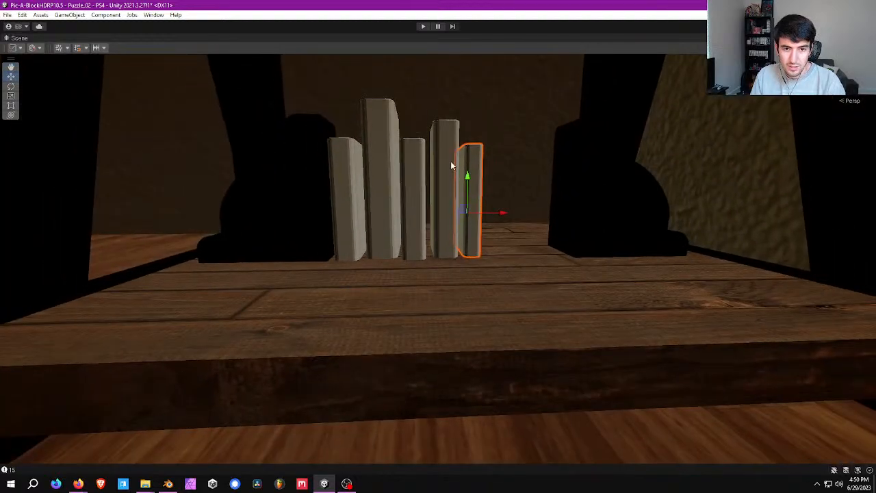
{"action": "left_click", "coordinate": [451, 164], "text": "shift"}
{"action": "left_click_drag", "start_coordinate": [478, 209], "coordinate": [474, 208]}
Duplicate the tall second book and place the copy at the right end of the row as a sixth book
{"action": "right_click_drag", "start_coordinate": [473, 207], "coordinate": [369, 184]}
{"action": "left_click", "coordinate": [461, 192]}
{"action": "left_click", "coordinate": [368, 184]}
{"action": "key", "text": "ctrl+d"}
{"action": "left_click_drag", "start_coordinate": [408, 263], "coordinate": [513, 267]}
{"action": "left_click", "coordinate": [490, 265]}
{"action": "left_click", "coordinate": [453, 194]}
{"action": "right_click_drag", "start_coordinate": [513, 267], "coordinate": [414, 289]}
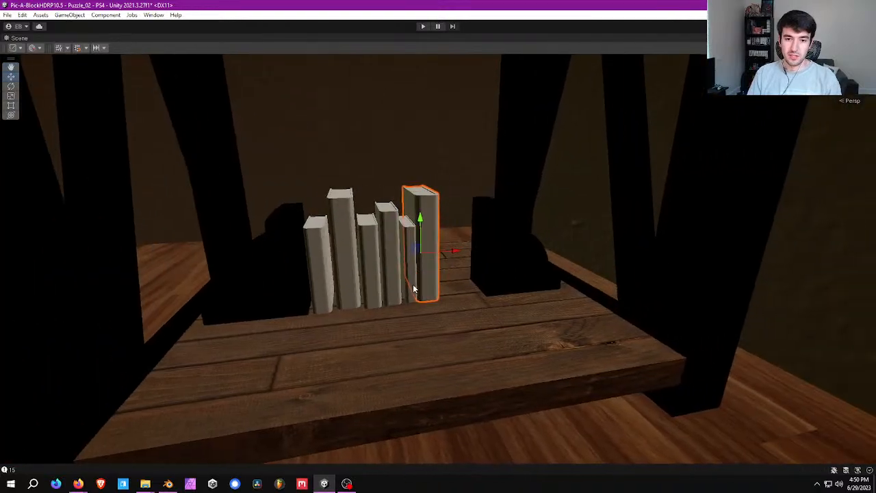
Turn scene lighting back on in the Scene view and save the scene
{"action": "scroll", "coordinate": [413, 289], "scroll_direction": "down", "scroll_amount": 8}
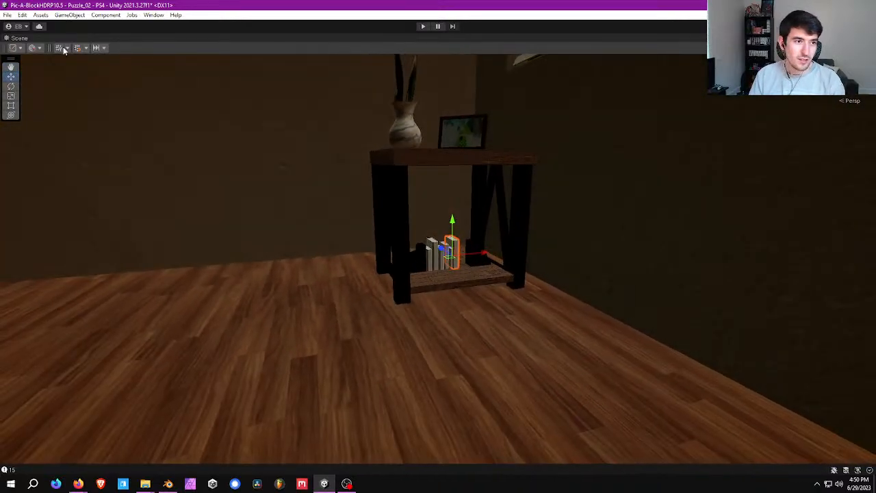
{"action": "left_click", "coordinate": [782, 48]}
{"action": "right_click_drag", "start_coordinate": [538, 131], "coordinate": [491, 153]}
{"action": "key", "text": "ctrl+s"}
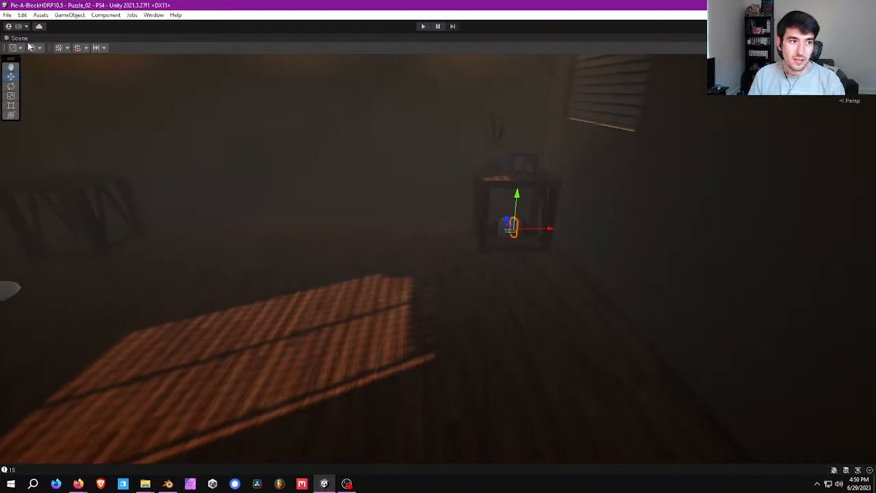
Restore the Scene view from its maximized size and play-test the room by removing one puzzle block before stopping play mode
{"action": "right_click", "coordinate": [24, 39]}
{"action": "left_click", "coordinate": [90, 55]}
{"action": "left_click", "coordinate": [423, 26]}
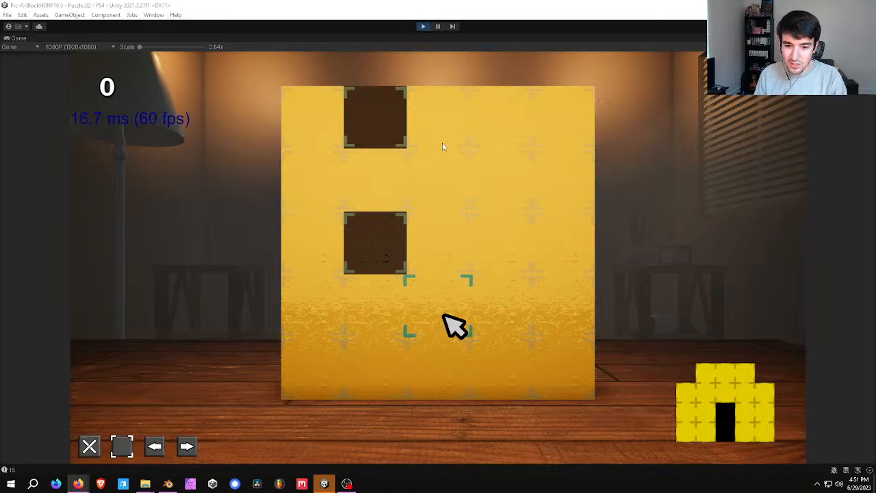
{"action": "left_click", "coordinate": [445, 317]}
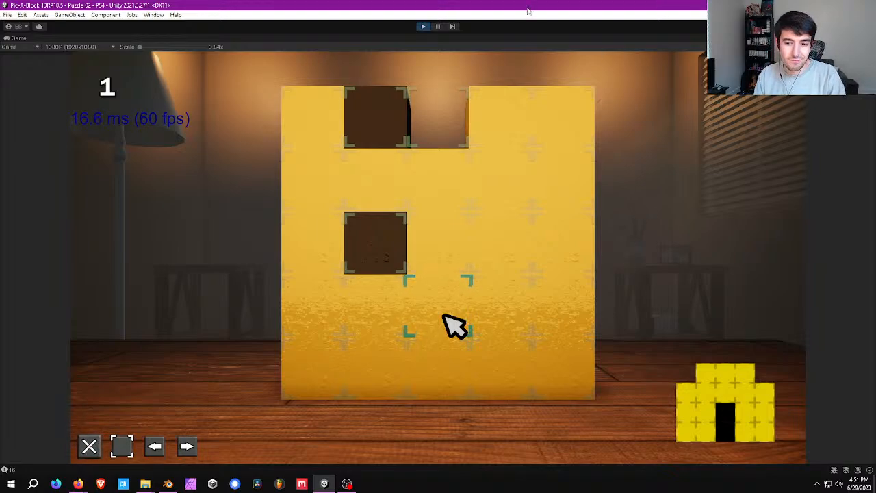
{"action": "left_click", "coordinate": [422, 27]}
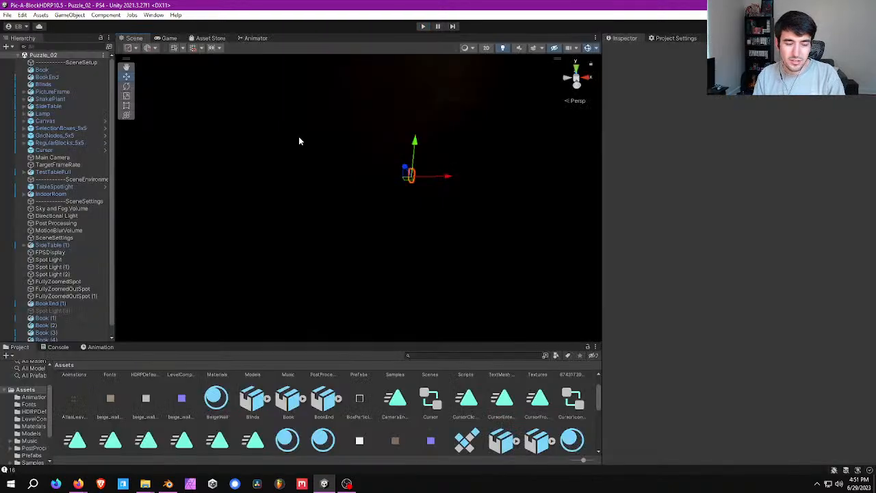
Select the right bookend and slide it against the last book in the row
{"action": "key", "text": "w"}
{"action": "mouse_move", "coordinate": [309, 115]}
{"action": "right_mouse_down"}
{"action": "mouse_move", "coordinate": [302, 125]}
{"action": "mouse_move", "coordinate": [305, 156]}
{"action": "mouse_move", "coordinate": [315, 113]}
{"action": "right_mouse_up"}
{"action": "key", "text": "s"}
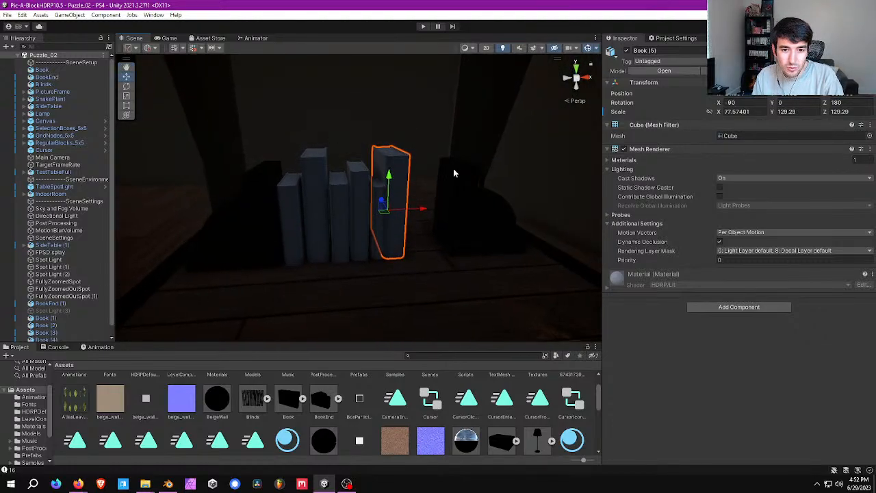
{"action": "right_click_drag", "start_coordinate": [460, 182], "coordinate": [417, 192]}
{"action": "left_click", "coordinate": [401, 210]}
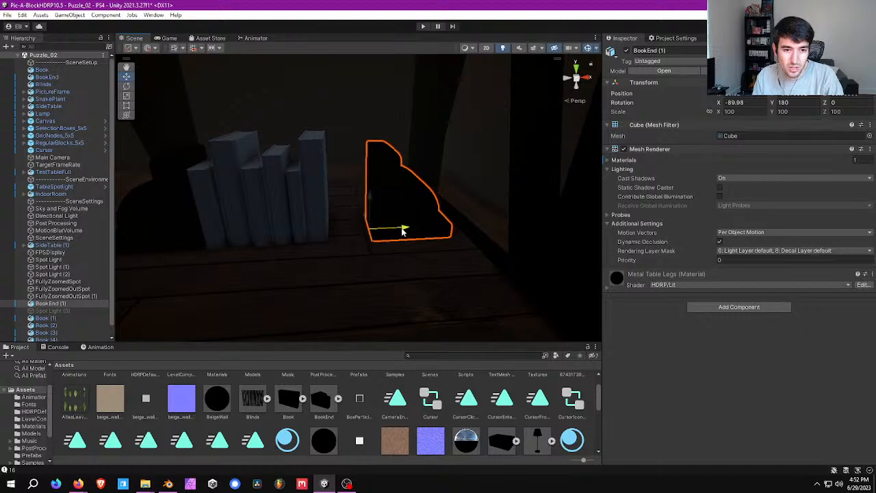
{"action": "left_click_drag", "start_coordinate": [401, 231], "coordinate": [370, 231]}
Duplicate the picture frame on top of the side table and lower the copy onto the lower shelf
{"action": "key", "text": "s"}
{"action": "right_click_drag", "start_coordinate": [356, 172], "coordinate": [403, 160]}
{"action": "left_click", "coordinate": [351, 148]}
{"action": "key", "text": "ctrl+d"}
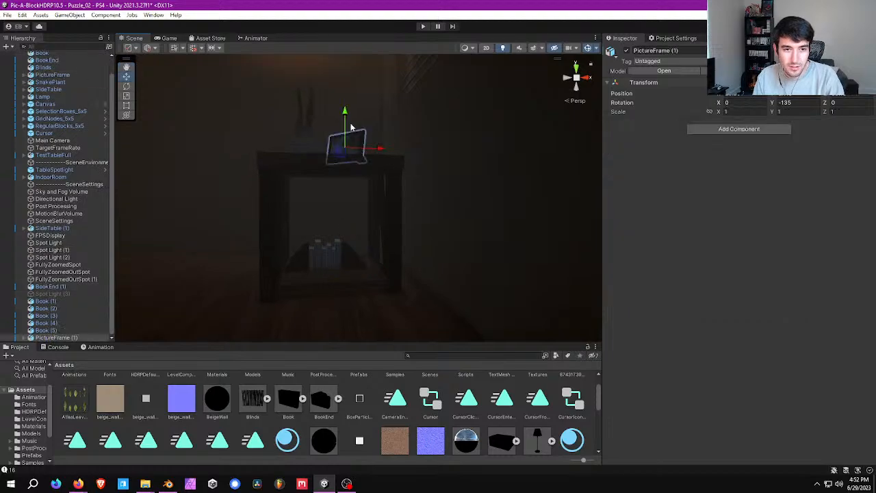
{"action": "left_click_drag", "start_coordinate": [345, 117], "coordinate": [343, 231]}
{"action": "right_click_drag", "start_coordinate": [343, 228], "coordinate": [374, 263]}
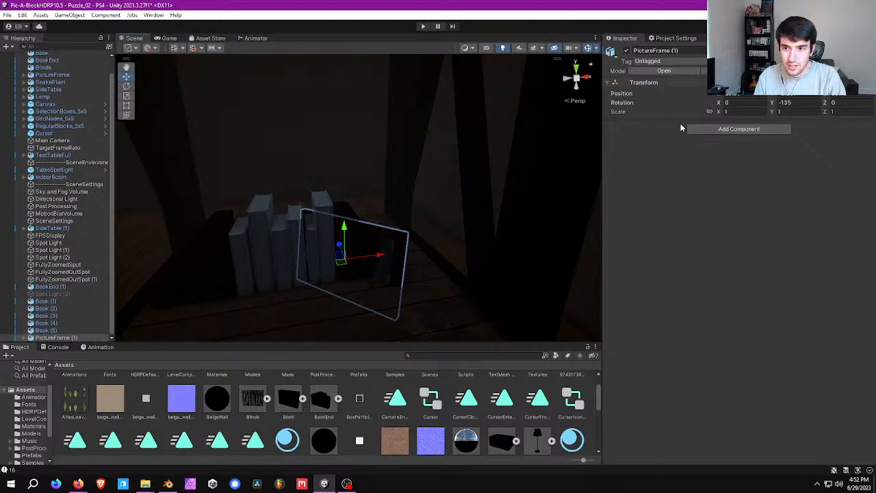
Scale the picture frame copy to 0.75 on X, Y and Z and shift it in front of the books
{"action": "left_click", "coordinate": [726, 111]}
{"action": "type", "text": "0.75"}
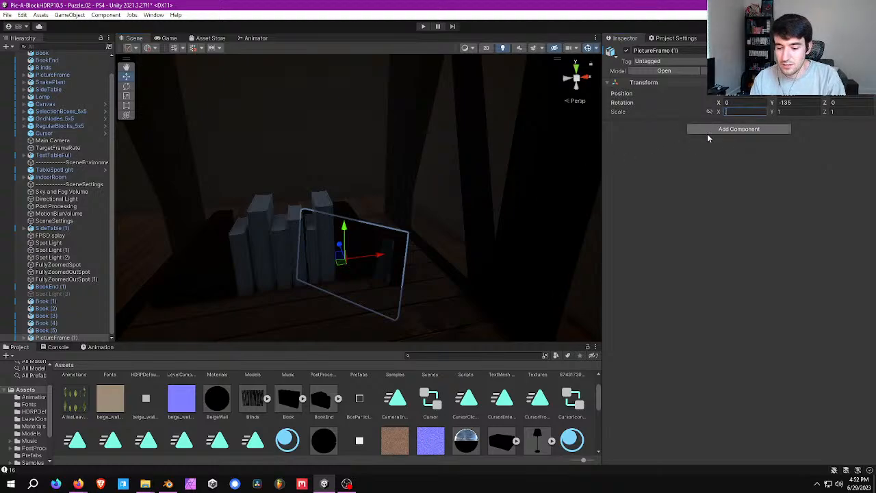
{"action": "key", "text": "Tab"}
{"action": "type", "text": "0.75"}
{"action": "key", "text": "Tab"}
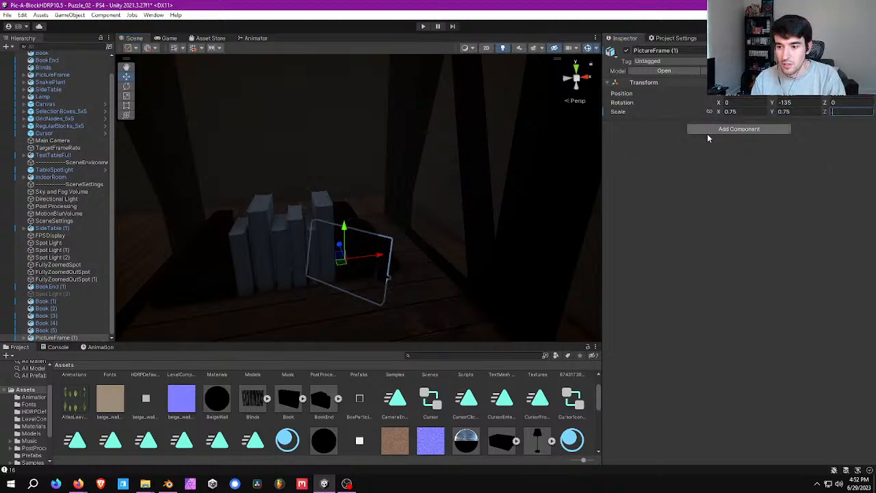
{"action": "type", "text": "0.75"}
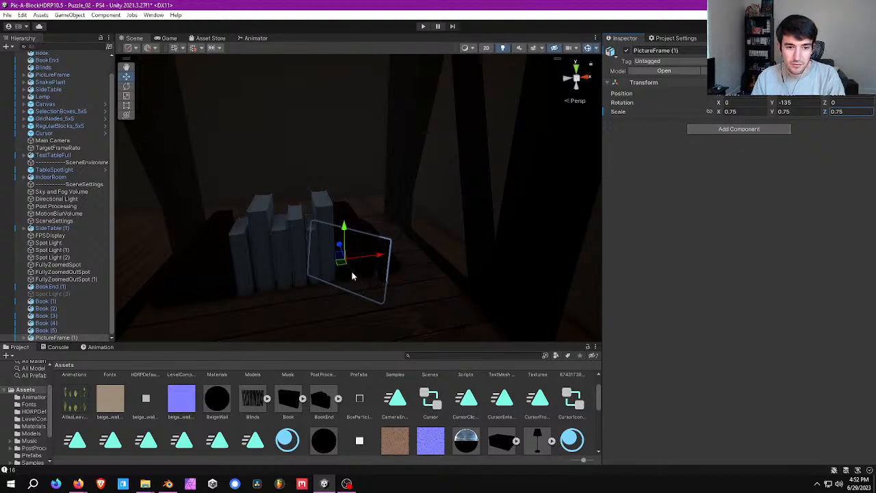
{"action": "left_click_drag", "start_coordinate": [342, 248], "coordinate": [392, 255], "text": "alt"}
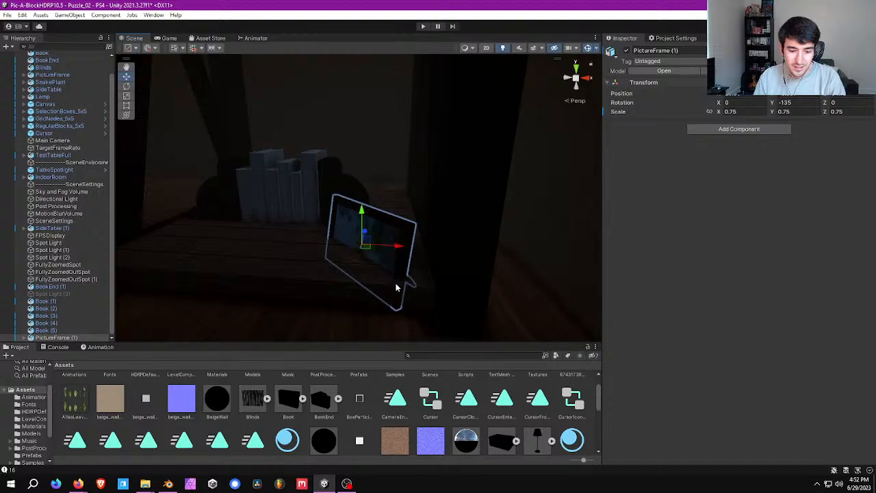
{"action": "left_click_drag", "start_coordinate": [395, 288], "coordinate": [343, 189], "text": "alt"}
Maximize the Scene view, select both bookends and all six books, and shift them together along the shelf
{"action": "left_click", "coordinate": [343, 189]}
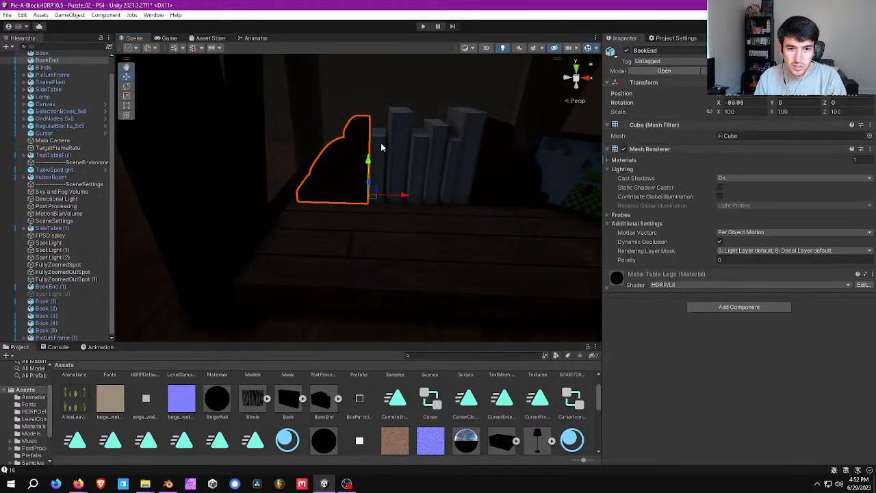
{"action": "right_click", "coordinate": [128, 39]}
{"action": "left_click", "coordinate": [147, 43]}
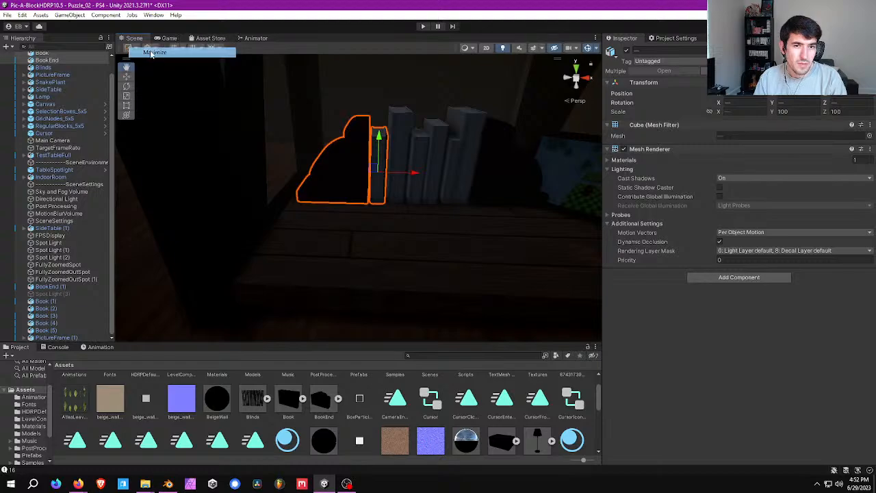
{"action": "right_click_drag", "start_coordinate": [384, 166], "coordinate": [406, 205]}
{"action": "left_click", "coordinate": [394, 209], "text": "shift"}
{"action": "left_click", "coordinate": [430, 204], "text": "shift"}
{"action": "left_click", "coordinate": [458, 204], "text": "shift"}
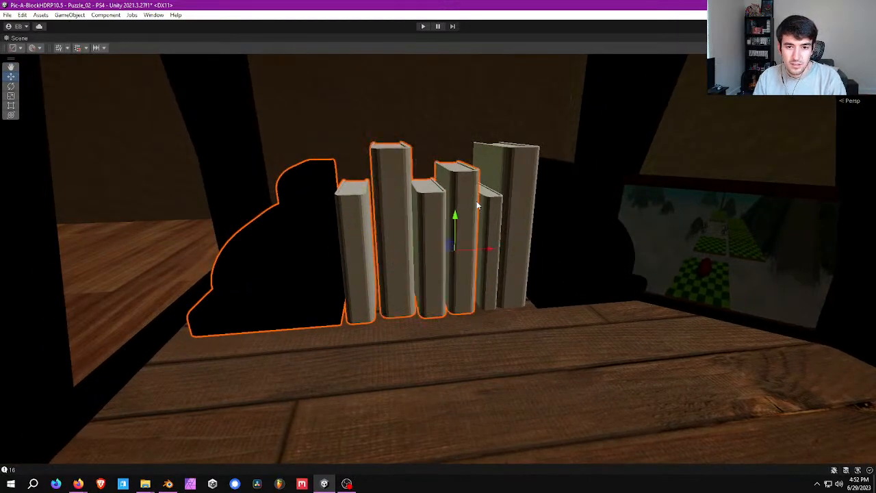
{"action": "left_click", "coordinate": [490, 199], "text": "shift"}
{"action": "left_click", "coordinate": [514, 190], "text": "shift"}
{"action": "left_click", "coordinate": [565, 216], "text": "shift"}
{"action": "left_click_drag", "start_coordinate": [551, 279], "coordinate": [540, 293]}
Select the smaller picture frame on the side table's lower shelf and shift it to a clear spot beside the books
{"action": "right_click_drag", "start_coordinate": [541, 293], "coordinate": [506, 282]}
{"action": "left_click", "coordinate": [505, 280]}
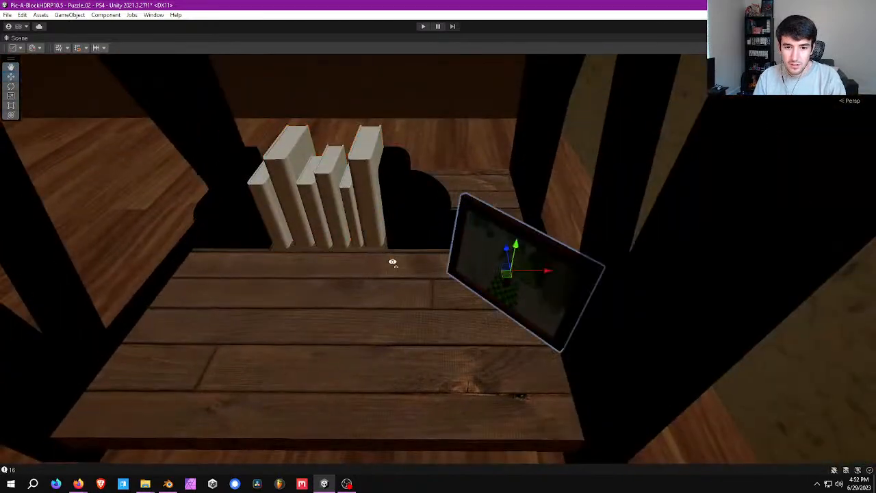
{"action": "right_click_drag", "start_coordinate": [391, 260], "coordinate": [499, 269]}
{"action": "left_click_drag", "start_coordinate": [485, 233], "coordinate": [507, 272]}
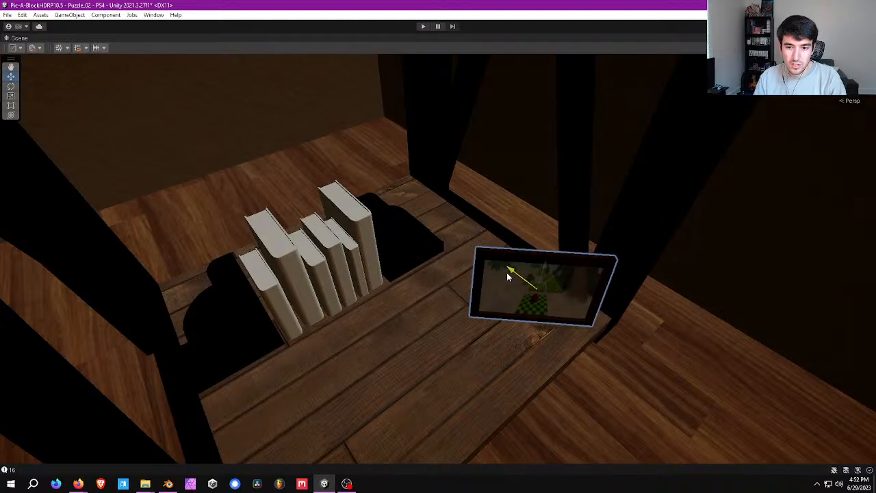
{"action": "right_click_drag", "start_coordinate": [507, 273], "coordinate": [447, 259]}
{"action": "right_click_drag", "start_coordinate": [433, 301], "coordinate": [328, 205]}
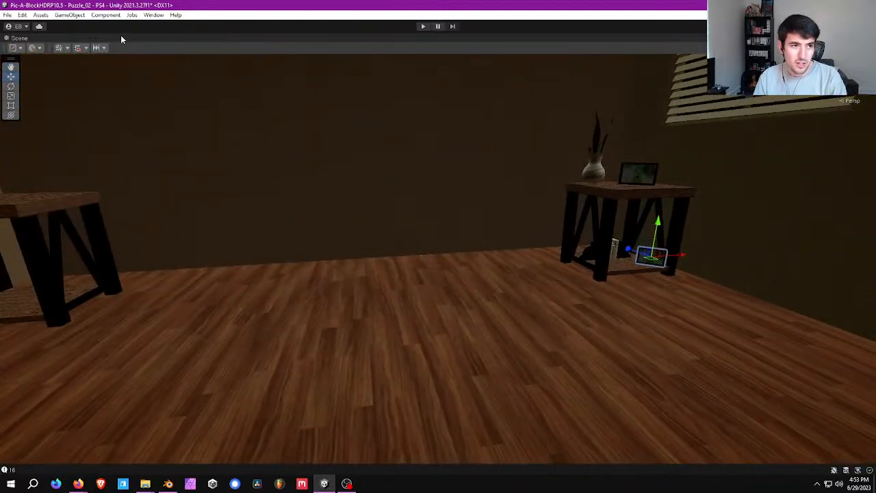
Restore the Scene view from its maximized state and turn scene lighting on
{"action": "right_click", "coordinate": [14, 38]}
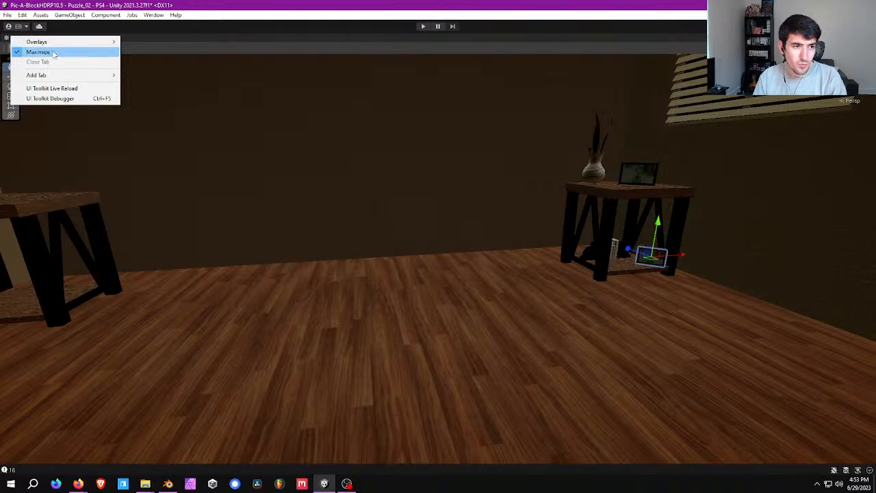
{"action": "left_click", "coordinate": [48, 52]}
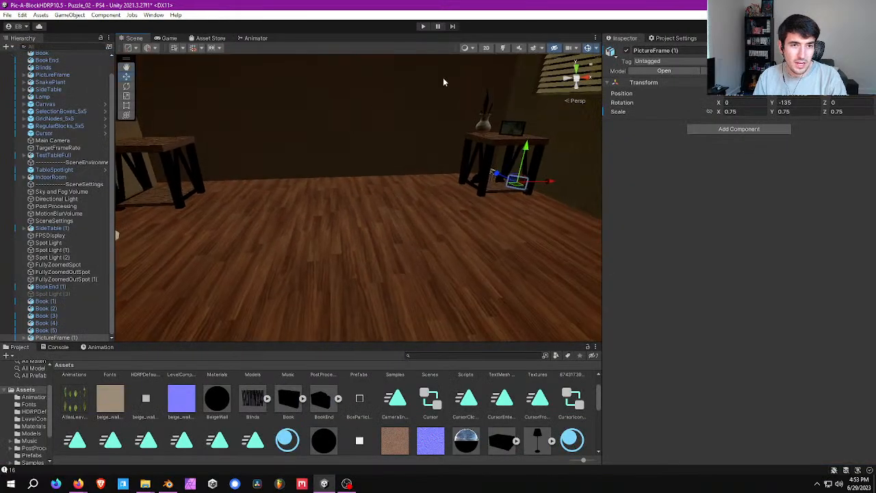
{"action": "left_click", "coordinate": [504, 48]}
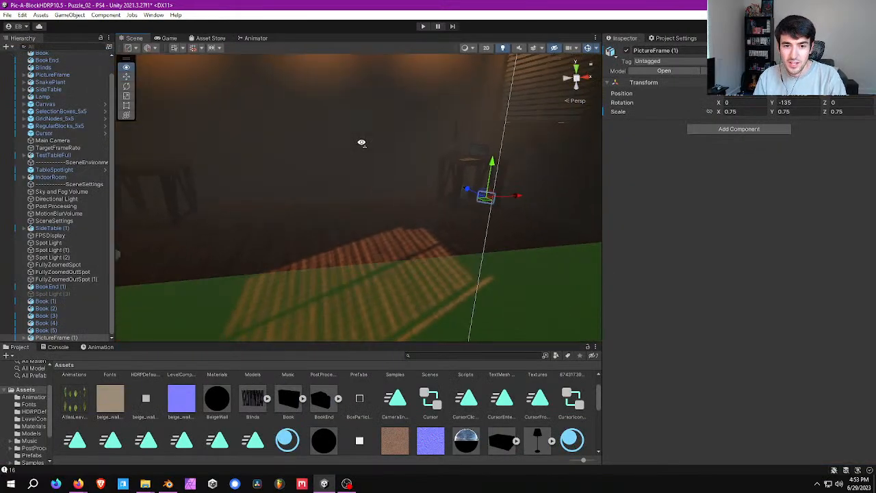
Save the Puzzle_02 scene
{"action": "left_click", "coordinate": [7, 14]}
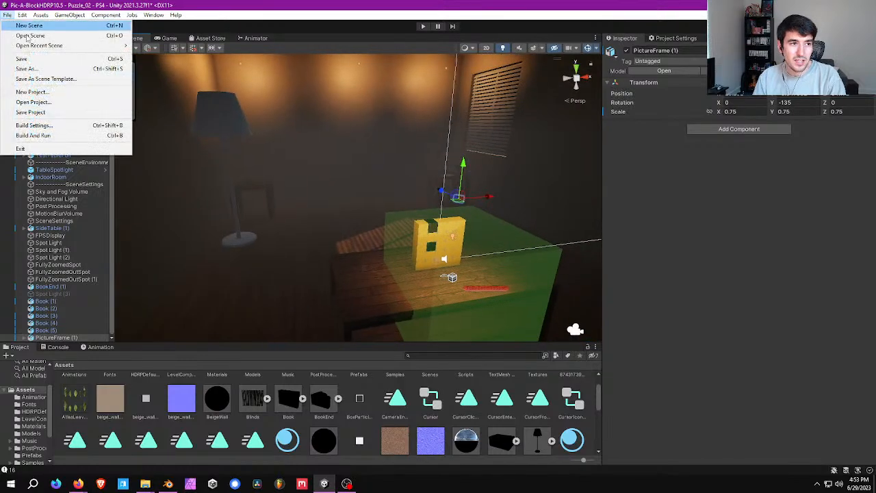
{"action": "left_click", "coordinate": [24, 60]}
{"action": "right_click_drag", "start_coordinate": [229, 134], "coordinate": [314, 118]}
Disable the Spot Light (1) and Spot Light (2) objects together
{"action": "left_click", "coordinate": [62, 243]}
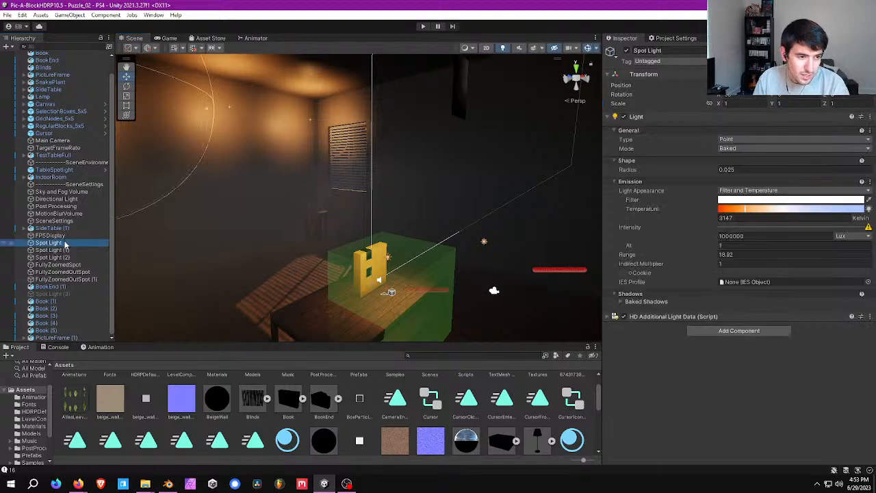
{"action": "left_click", "coordinate": [65, 250]}
{"action": "left_click", "coordinate": [626, 50]}
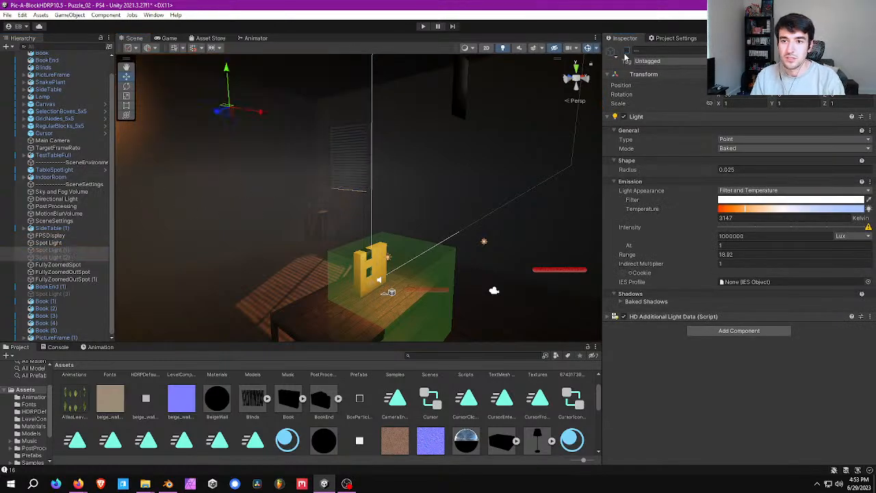
Select the remaining enabled Spot Light and move it away from the lamp toward the middle of the room
{"action": "right_click_drag", "start_coordinate": [195, 167], "coordinate": [233, 180]}
{"action": "left_click", "coordinate": [230, 154]}
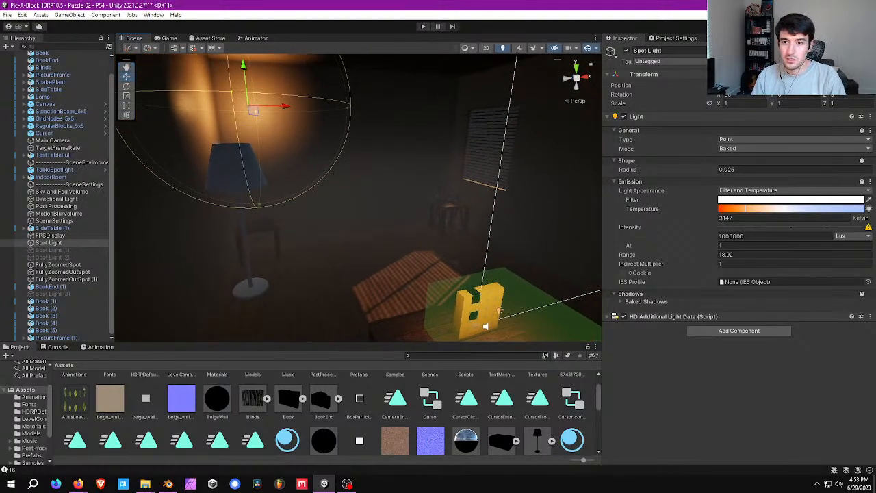
{"action": "key", "text": "ctrl+z"}
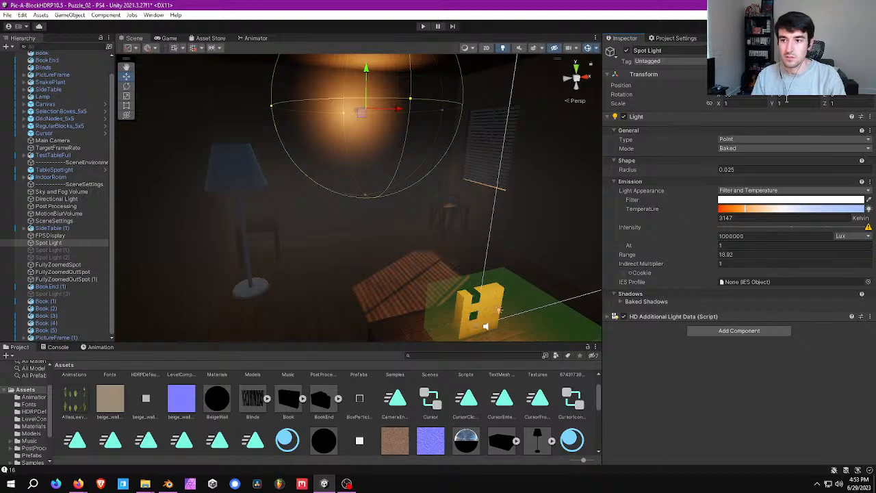
{"action": "left_click", "coordinate": [704, 74]}
{"action": "left_click", "coordinate": [703, 83]}
{"action": "left_click", "coordinate": [699, 83]}
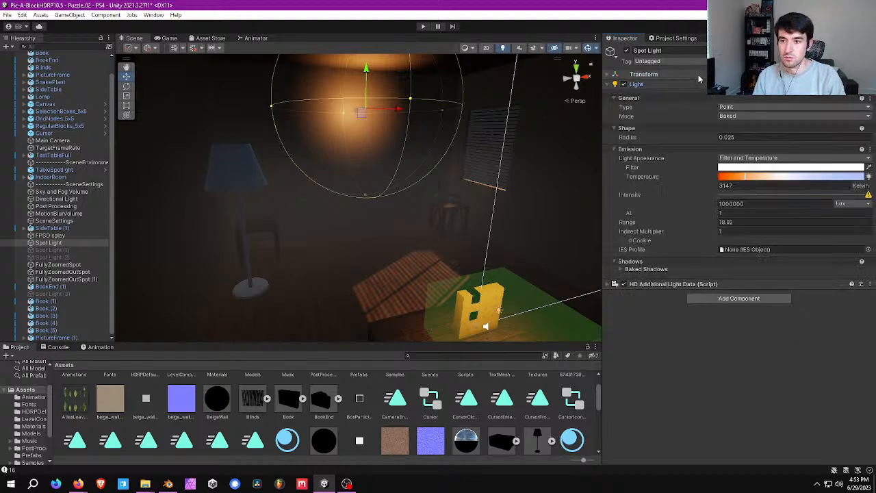
{"action": "left_click", "coordinate": [701, 74]}
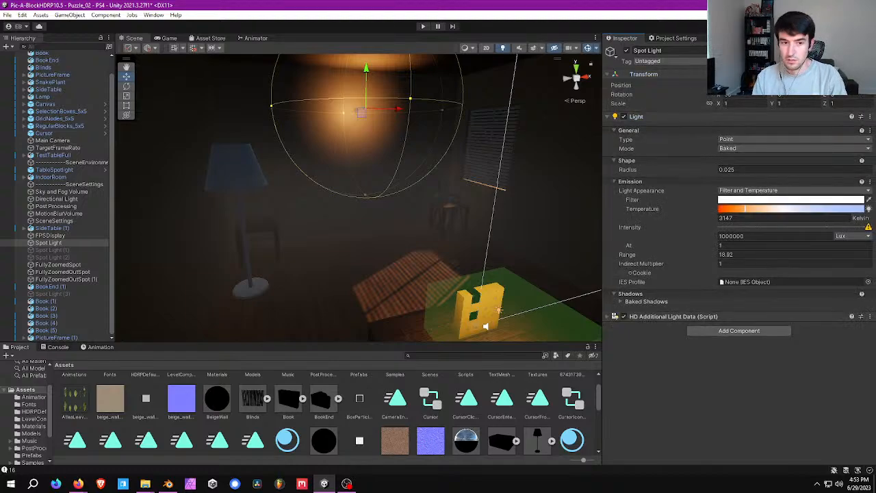
Reposition the Spot Light lower so that it sits directly above the block puzzle on the table
{"action": "key", "text": "ctrl+z"}
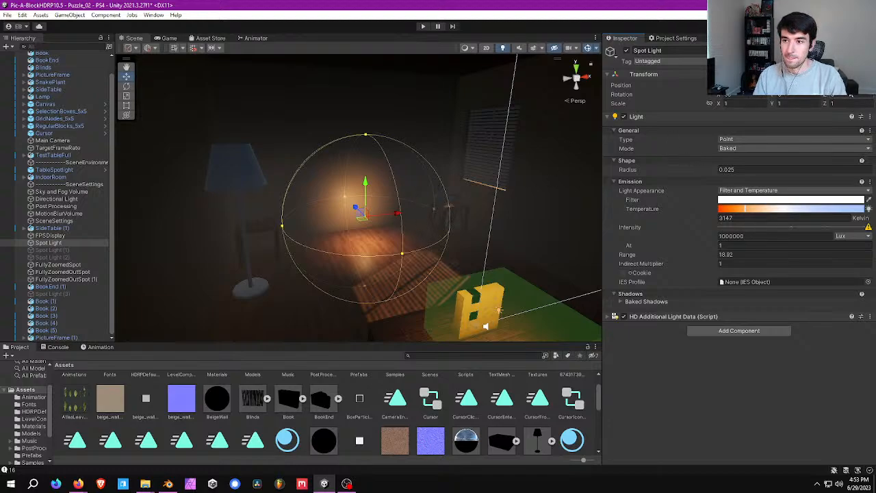
{"action": "key", "text": "ctrl+z"}
{"action": "key", "text": "f"}
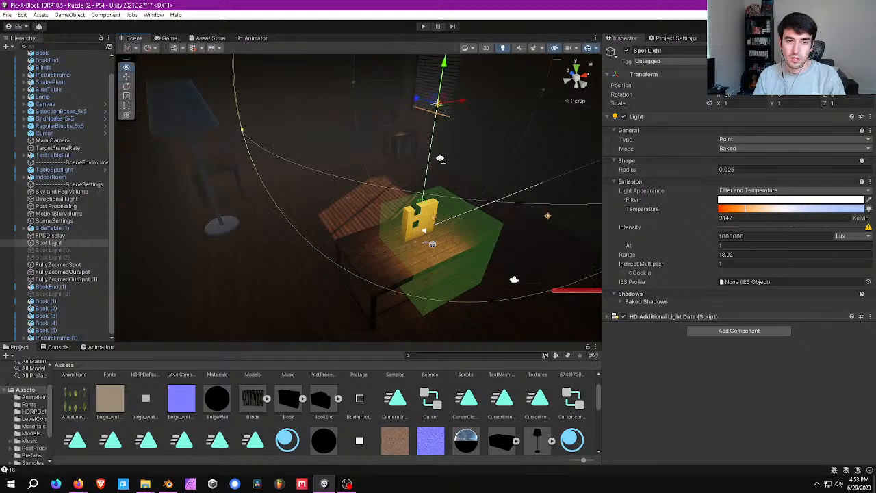
{"action": "left_click_drag", "start_coordinate": [436, 74], "coordinate": [277, 150], "text": "alt"}
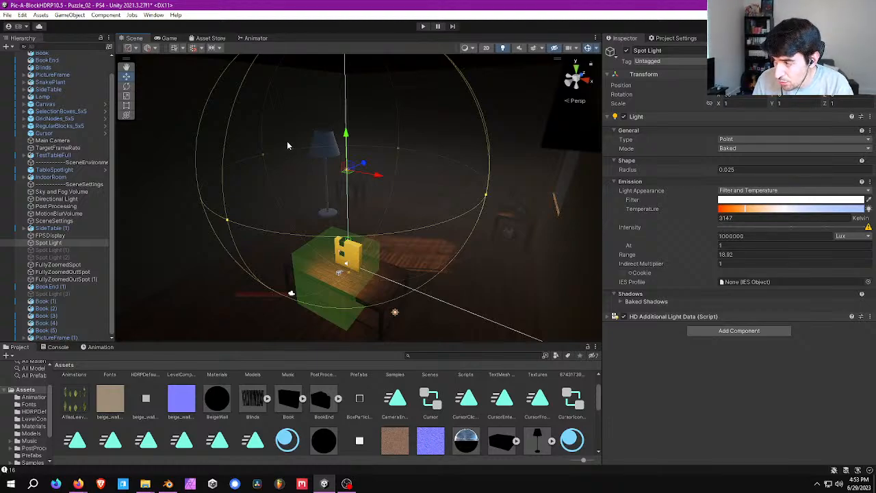
{"action": "left_click_drag", "start_coordinate": [338, 154], "coordinate": [397, 157], "text": "alt"}
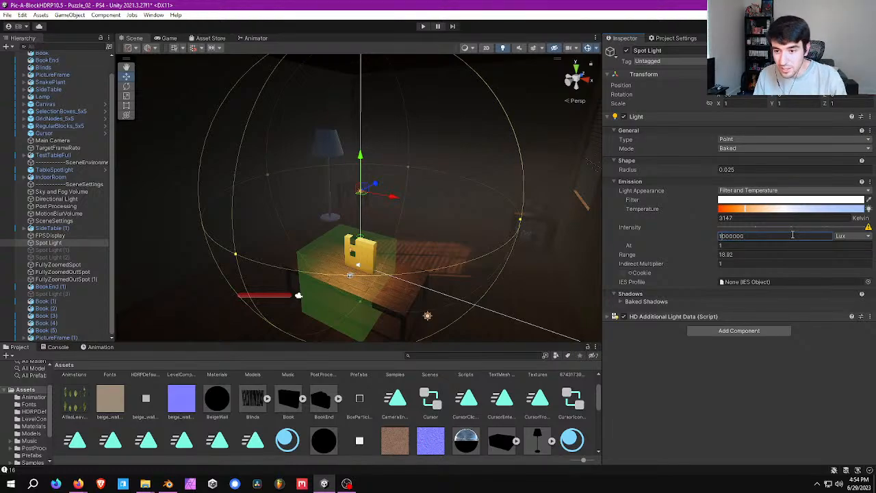
Try Lumen as the Spot Light's intensity unit with an adjusted value and switch the unit back to Lux
{"action": "left_click", "coordinate": [846, 236]}
{"action": "left_click", "coordinate": [840, 246]}
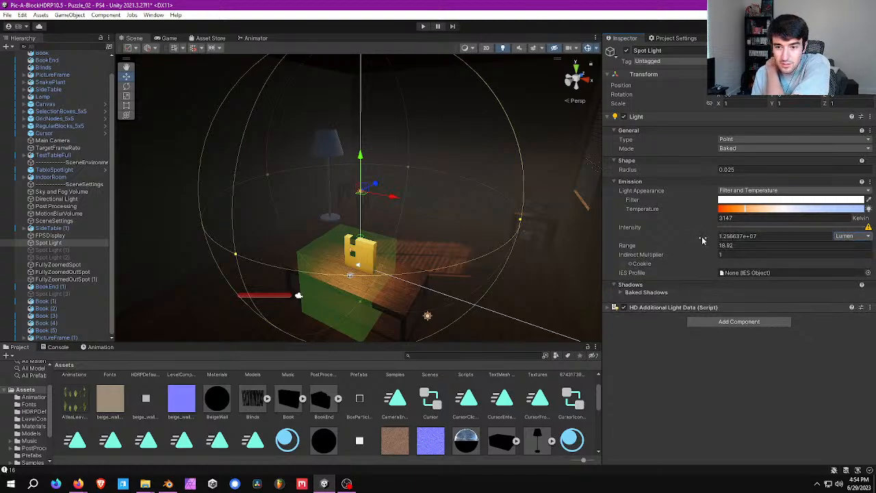
{"action": "left_click", "coordinate": [741, 236]}
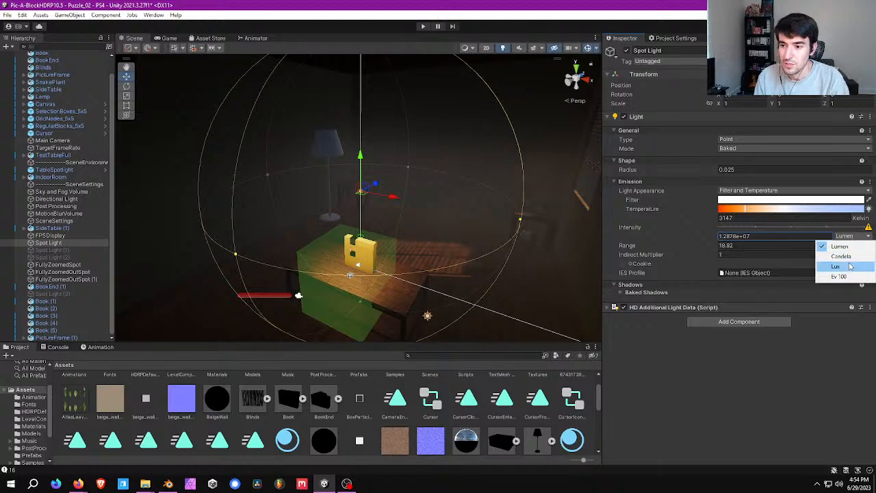
{"action": "left_click", "coordinate": [852, 267]}
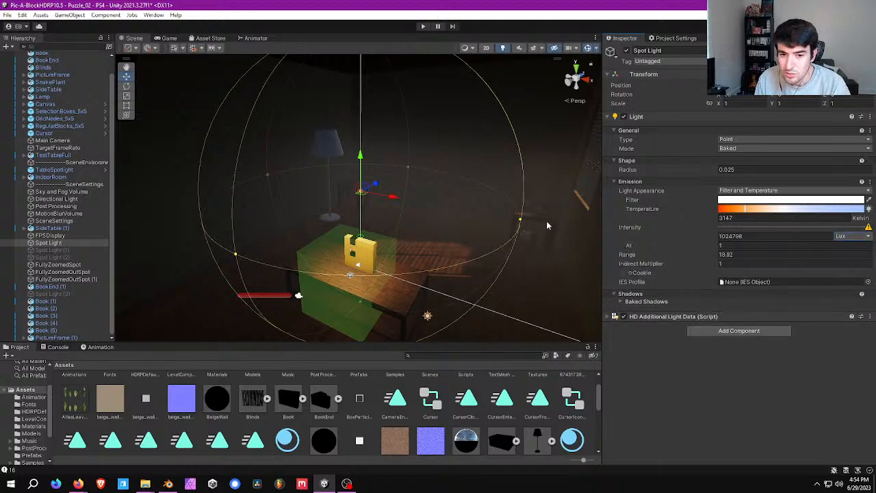
Set the Spot Light's intensity to 100000 Lux and save the scene
{"action": "left_click", "coordinate": [768, 236]}
{"action": "type", "text": "100000"}
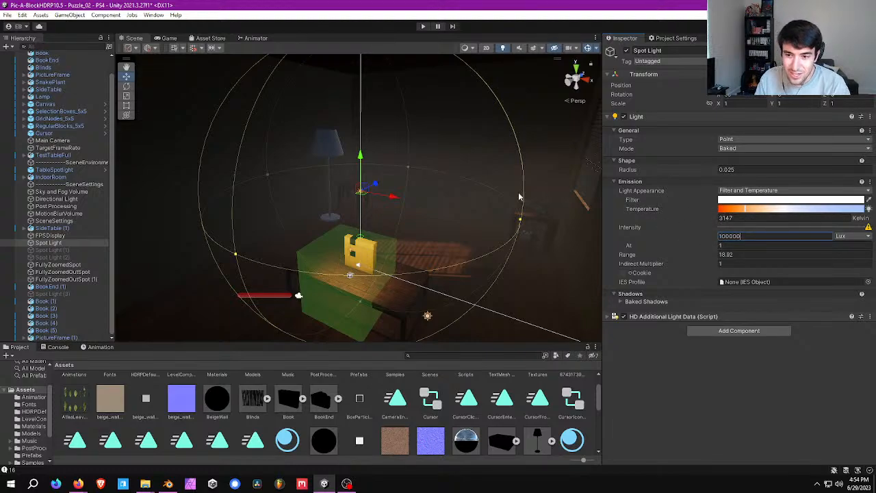
{"action": "right_click_drag", "start_coordinate": [320, 187], "coordinate": [431, 186]}
{"action": "key", "text": "a"}
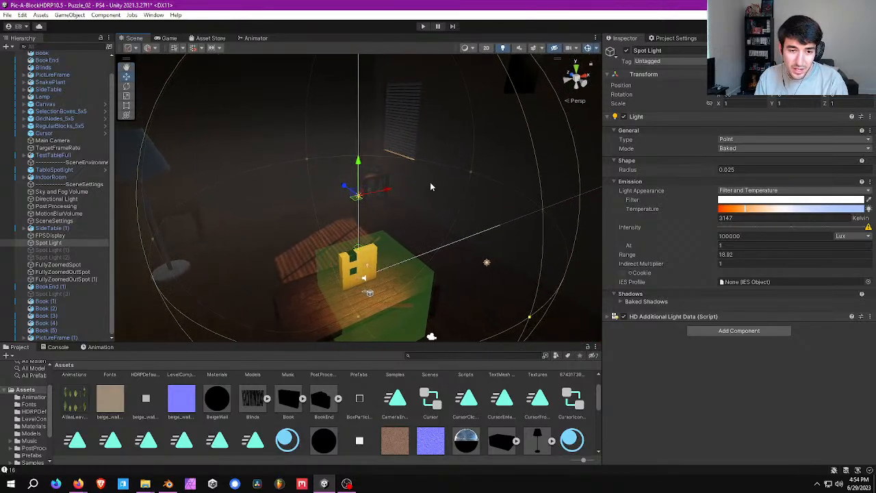
{"action": "key", "text": "f"}
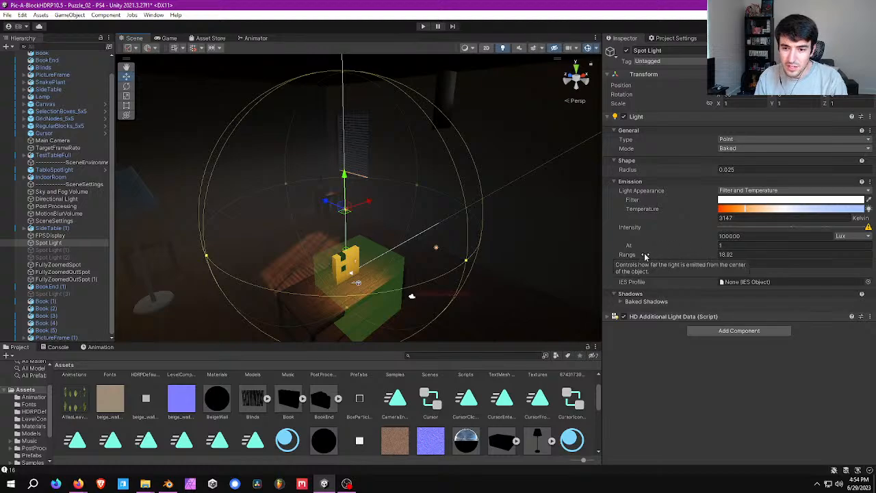
{"action": "right_click_drag", "start_coordinate": [357, 176], "coordinate": [369, 209]}
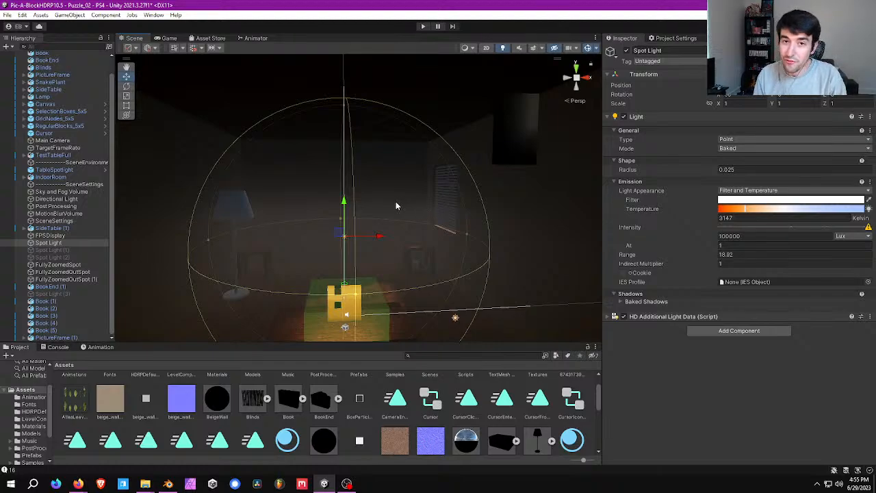
{"action": "right_click_drag", "start_coordinate": [395, 208], "coordinate": [398, 221]}
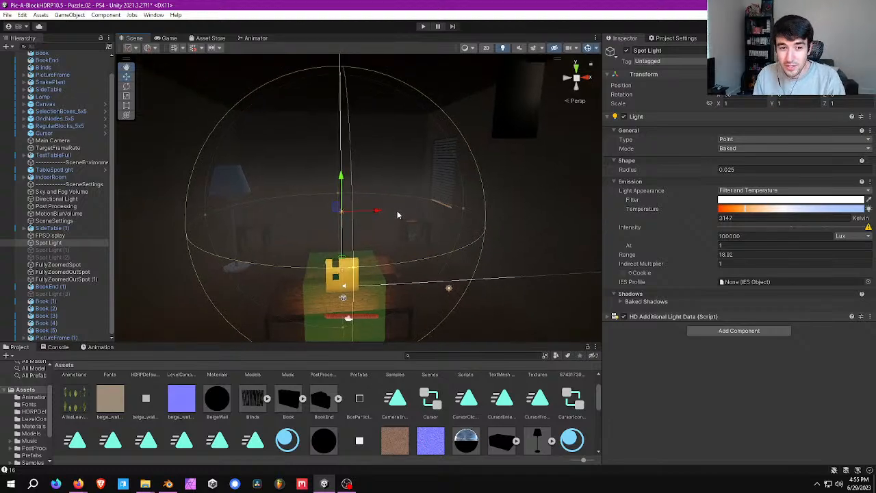
{"action": "left_click", "coordinate": [7, 15]}
{"action": "left_click", "coordinate": [34, 56]}
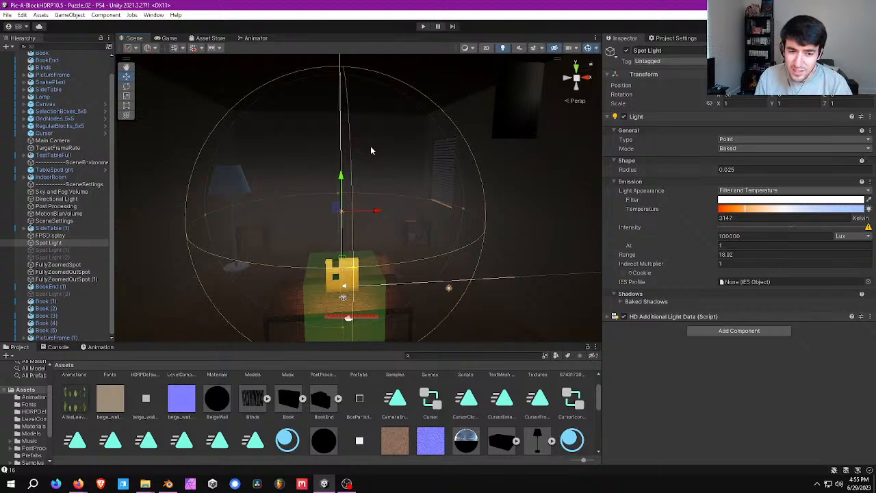
Examine how the lighting falls on the block puzzle, the table and the room from several angles and distances
{"action": "key", "text": "w"}
{"action": "right_click_drag", "start_coordinate": [373, 157], "coordinate": [456, 202]}
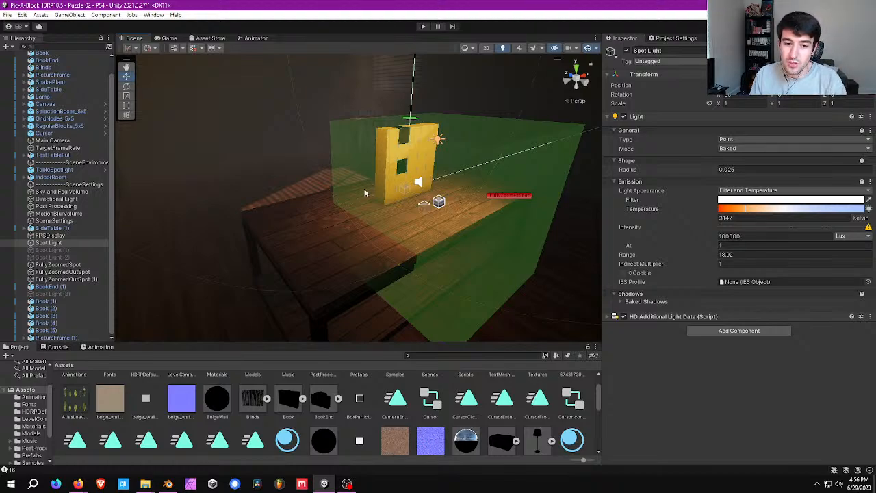
{"action": "right_click_drag", "start_coordinate": [364, 193], "coordinate": [390, 166]}
{"action": "key", "text": "w"}
{"action": "key", "text": "s"}
{"action": "key", "text": "w"}
{"action": "key", "text": "s"}
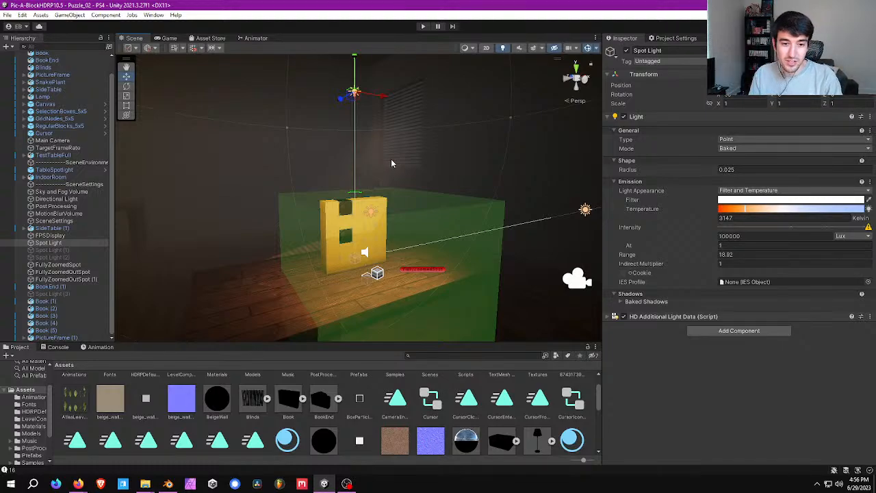
{"action": "right_click_drag", "start_coordinate": [436, 131], "coordinate": [388, 137]}
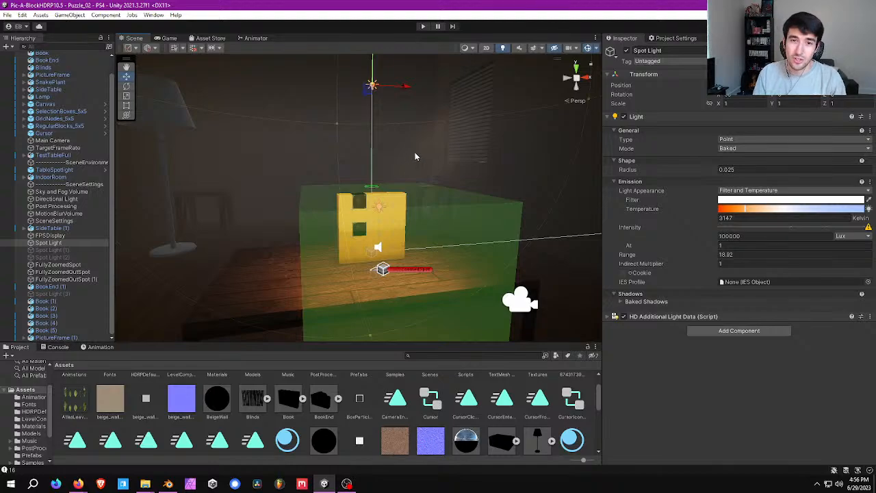
{"action": "right_click_drag", "start_coordinate": [415, 156], "coordinate": [449, 137]}
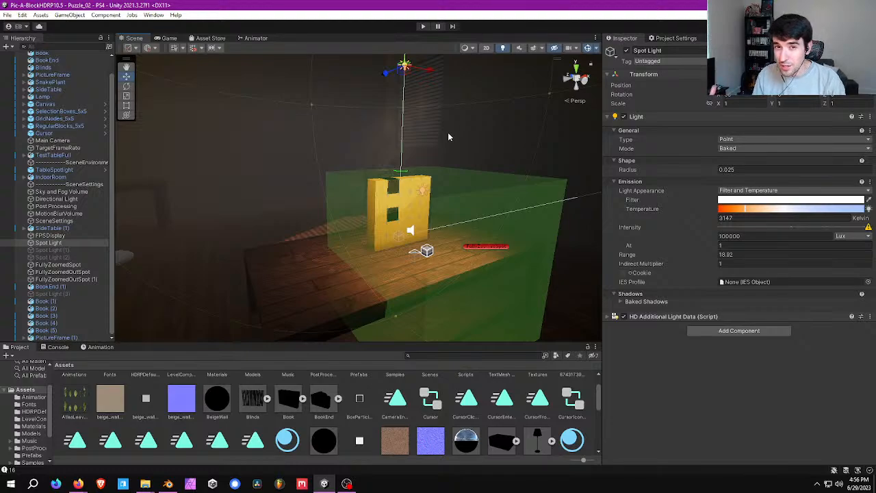
{"action": "right_click_drag", "start_coordinate": [447, 134], "coordinate": [444, 143]}
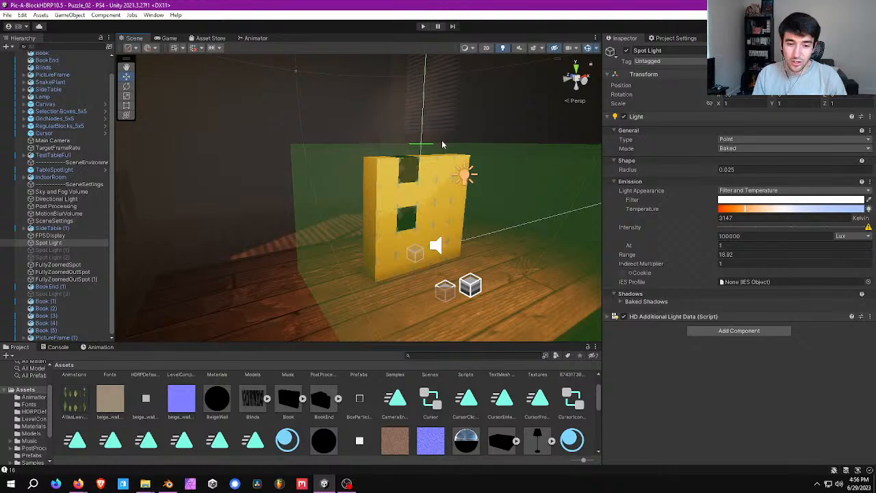
{"action": "right_click_drag", "start_coordinate": [442, 139], "coordinate": [435, 168]}
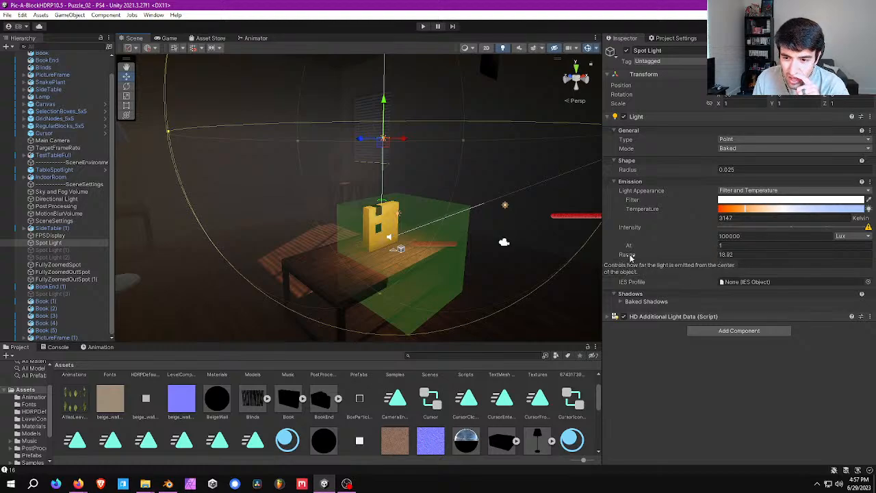
Raise the Spot Light's range to 2509
{"action": "left_click", "coordinate": [727, 255]}
{"action": "type", "text": "2000"}
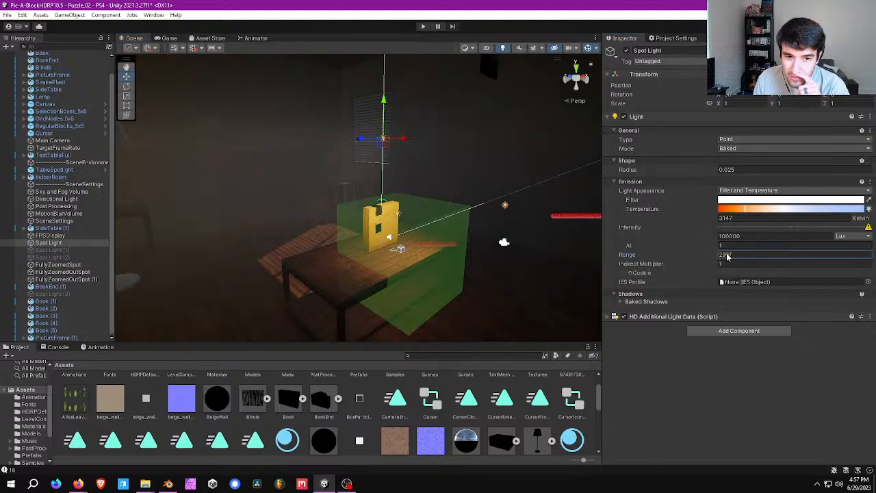
{"action": "left_click_drag", "start_coordinate": [727, 255], "coordinate": [723, 253]}
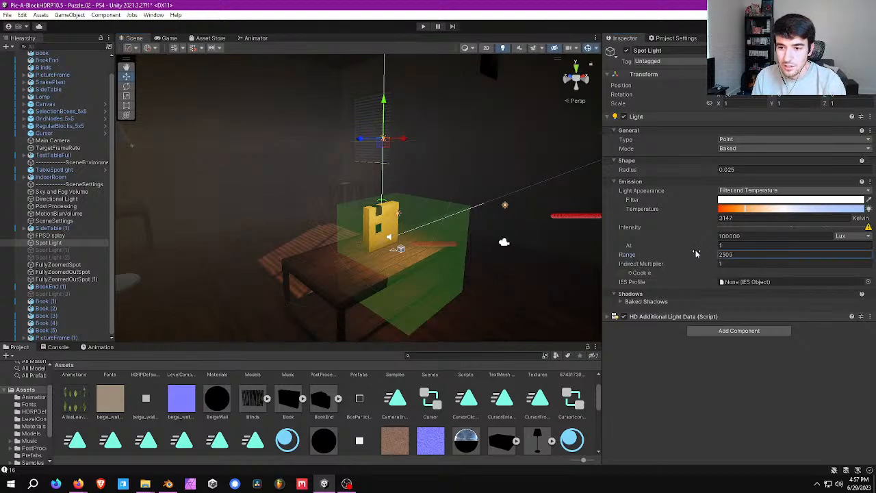
{"action": "right_click_drag", "start_coordinate": [377, 124], "coordinate": [477, 212]}
{"action": "scroll", "coordinate": [326, 145], "scroll_direction": "down", "scroll_amount": 12}
{"action": "scroll", "coordinate": [326, 146], "scroll_direction": "up", "scroll_amount": 2}
{"action": "scroll", "coordinate": [458, 209], "scroll_direction": "up", "scroll_amount": 9}
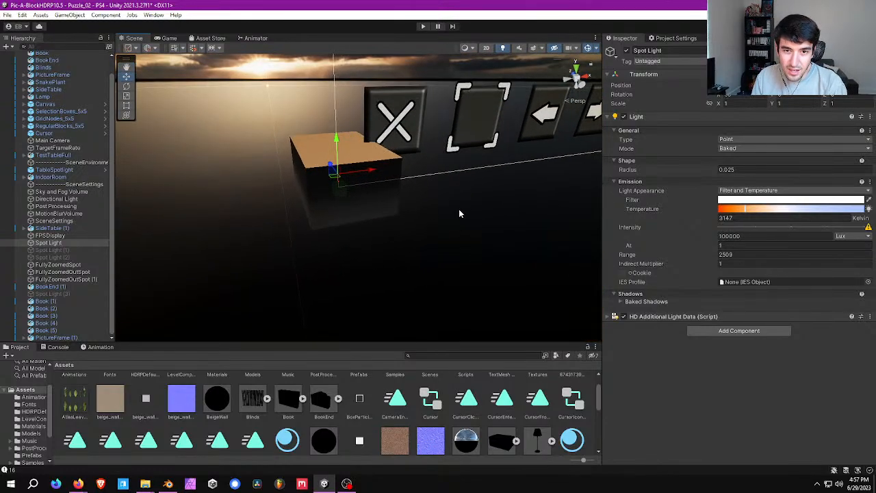
Try a range of 18 for the Spot Light and check how the table area is lit
{"action": "right_click_drag", "start_coordinate": [280, 186], "coordinate": [231, 131]}
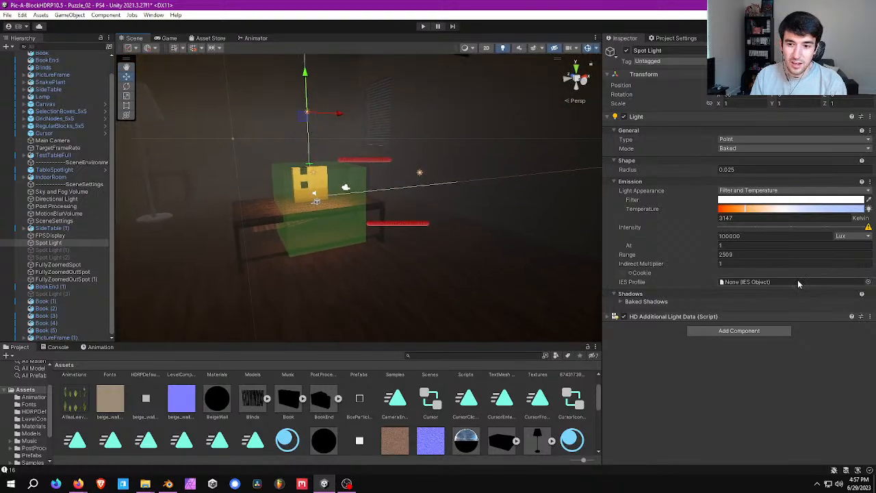
{"action": "left_click", "coordinate": [750, 254]}
{"action": "type", "text": "18"}
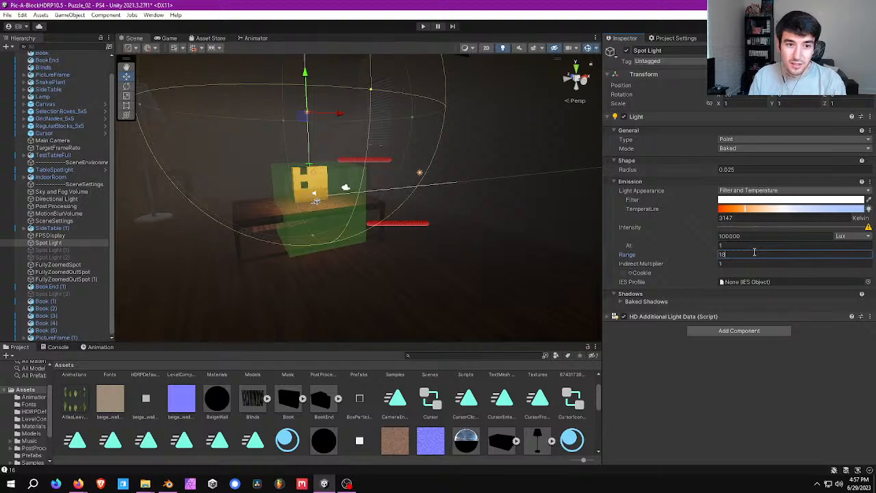
{"action": "mouse_move", "coordinate": [443, 133]}
{"action": "right_mouse_down"}
{"action": "mouse_move", "coordinate": [427, 125]}
{"action": "mouse_move", "coordinate": [449, 143]}
{"action": "right_mouse_up"}
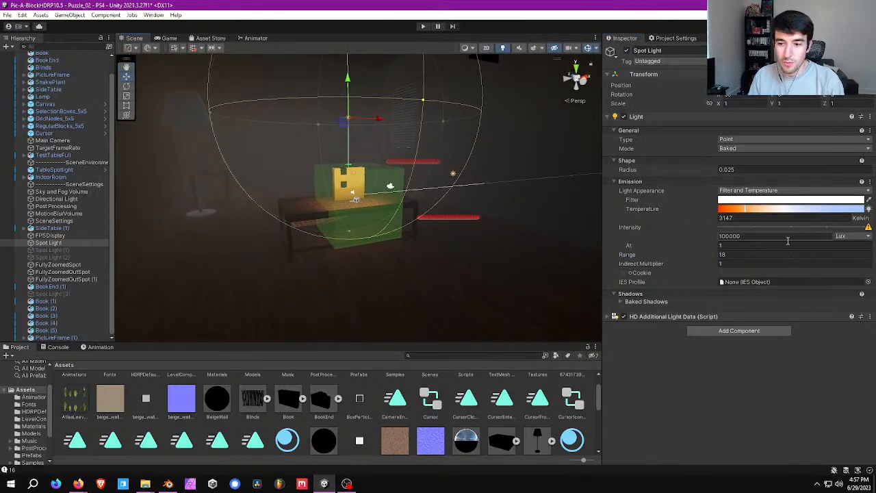
{"action": "left_click", "coordinate": [767, 256]}
{"action": "right_click_drag", "start_coordinate": [348, 108], "coordinate": [421, 120]}
{"action": "key", "text": "w"}
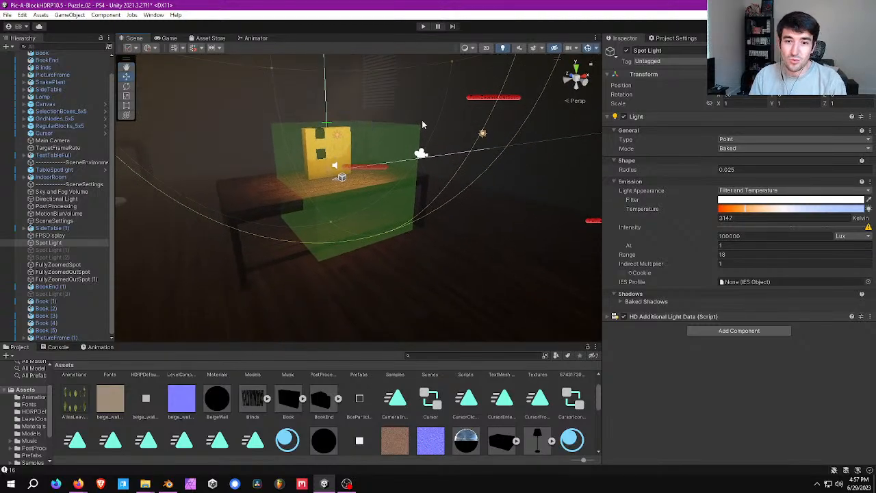
Try a range of 25 for the Spot Light and check its reach from farther away
{"action": "left_click", "coordinate": [753, 254]}
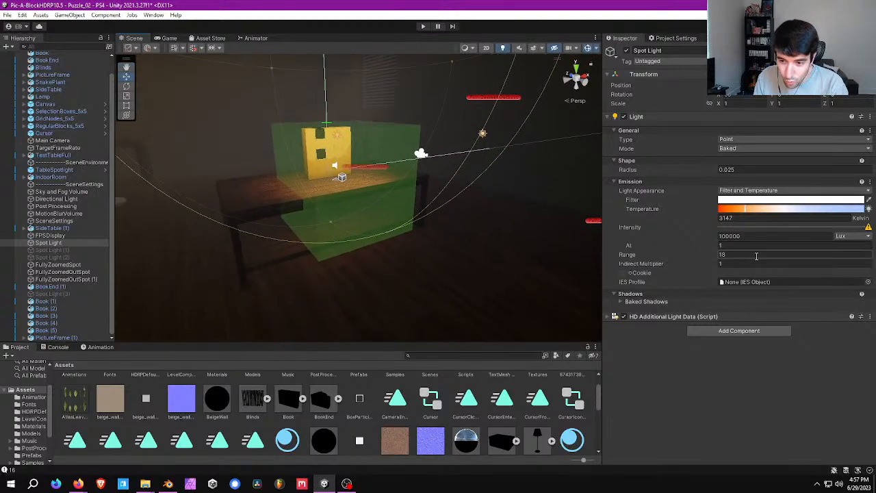
{"action": "type", "text": "25"}
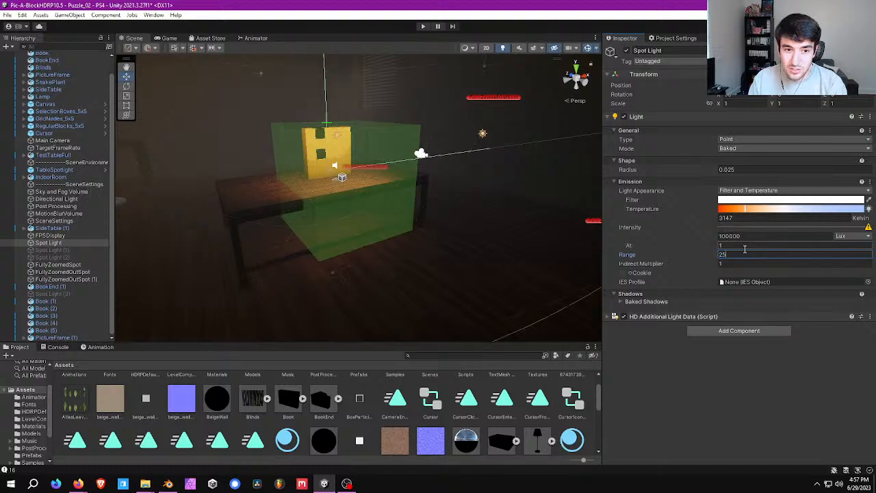
{"action": "mouse_move", "coordinate": [356, 164]}
{"action": "right_mouse_down"}
{"action": "mouse_move", "coordinate": [269, 160]}
{"action": "mouse_move", "coordinate": [420, 180]}
{"action": "mouse_move", "coordinate": [354, 172]}
{"action": "right_mouse_up"}
{"action": "key", "text": "s"}
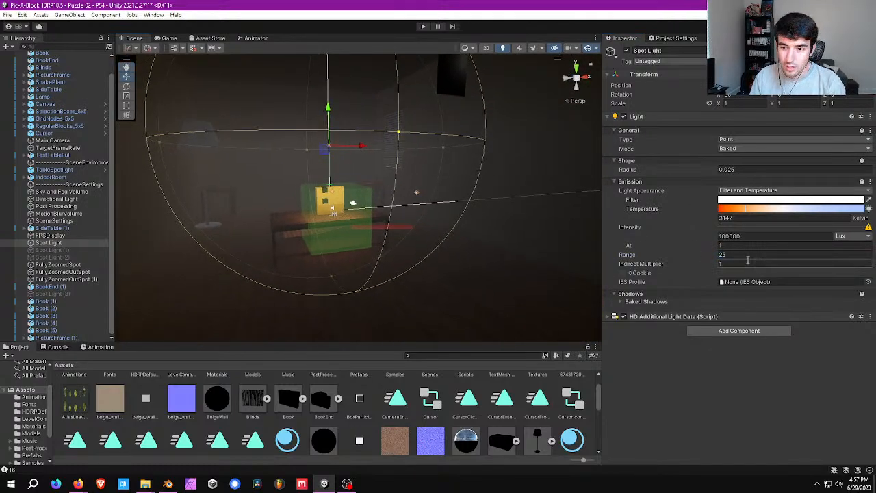
Raise the Spot Light's range to 50 and check how far it reaches in the room
{"action": "left_click", "coordinate": [740, 256]}
{"action": "type", "text": "50"}
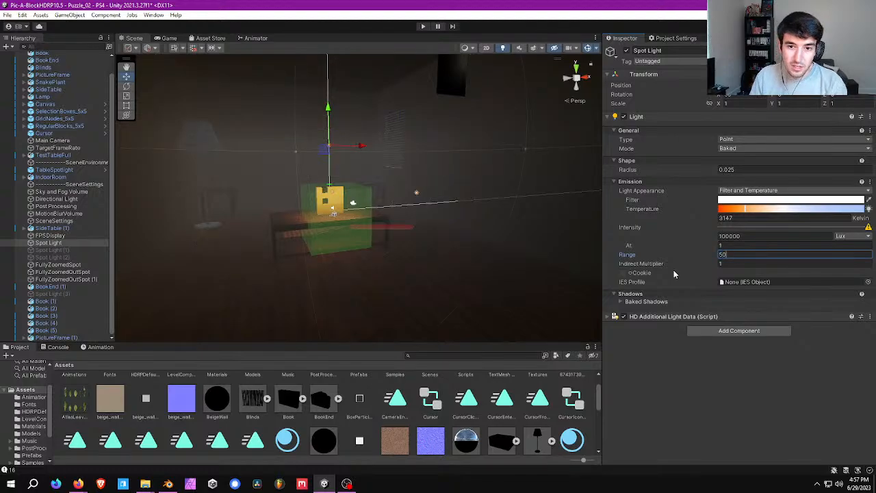
{"action": "right_click_drag", "start_coordinate": [371, 215], "coordinate": [339, 247]}
{"action": "scroll", "coordinate": [352, 214], "scroll_direction": "down", "scroll_amount": 8}
{"action": "middle_click_drag", "start_coordinate": [348, 211], "coordinate": [232, 295]}
{"action": "middle_click_drag", "start_coordinate": [263, 221], "coordinate": [298, 215]}
{"action": "scroll", "coordinate": [331, 244], "scroll_direction": "up", "scroll_amount": 6}
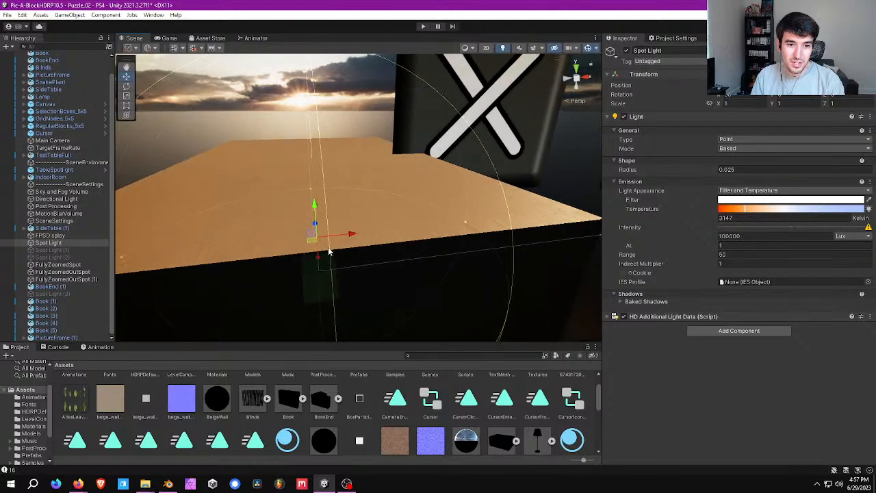
Raise the distance at which the Spot Light's intensity applies to 11.9 and check the room's brightness
{"action": "right_click_drag", "start_coordinate": [364, 174], "coordinate": [375, 158]}
{"action": "key", "text": "w"}
{"action": "key", "text": "s"}
{"action": "left_click_drag", "start_coordinate": [629, 248], "coordinate": [679, 246]}
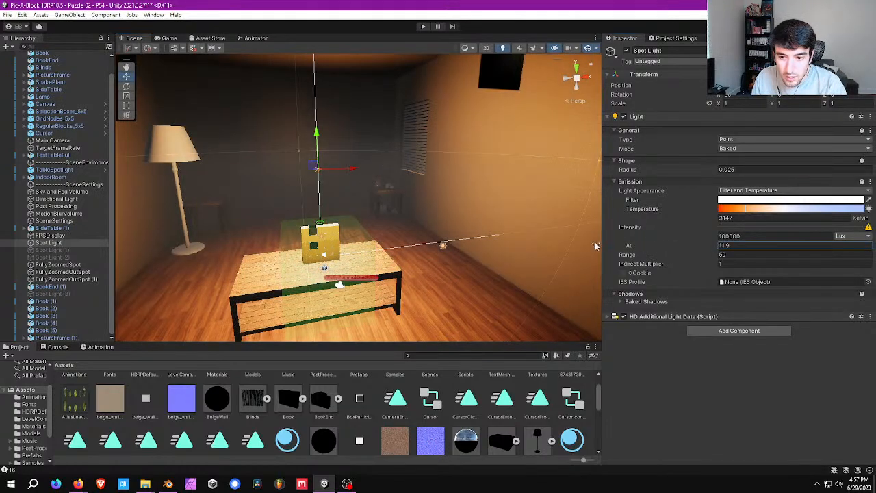
{"action": "key", "text": "w"}
{"action": "right_click_drag", "start_coordinate": [239, 148], "coordinate": [240, 149]}
{"action": "key", "text": "a"}
{"action": "key", "text": "s"}
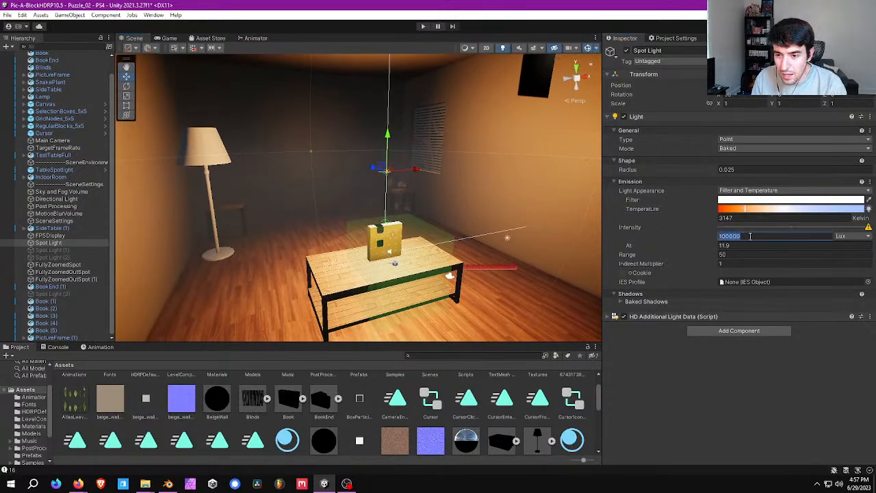
Set the Spot Light's intensity to 1000 Lux at a distance of 50
{"action": "type", "text": "100"}
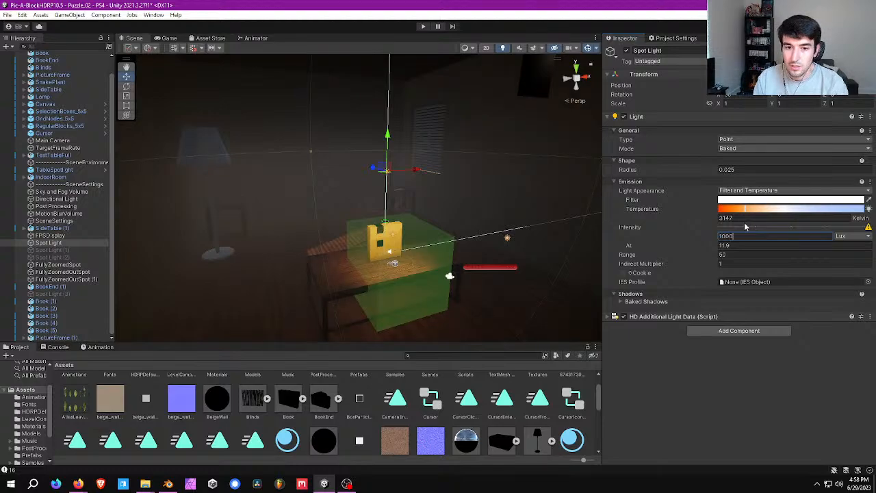
{"action": "left_click", "coordinate": [734, 244]}
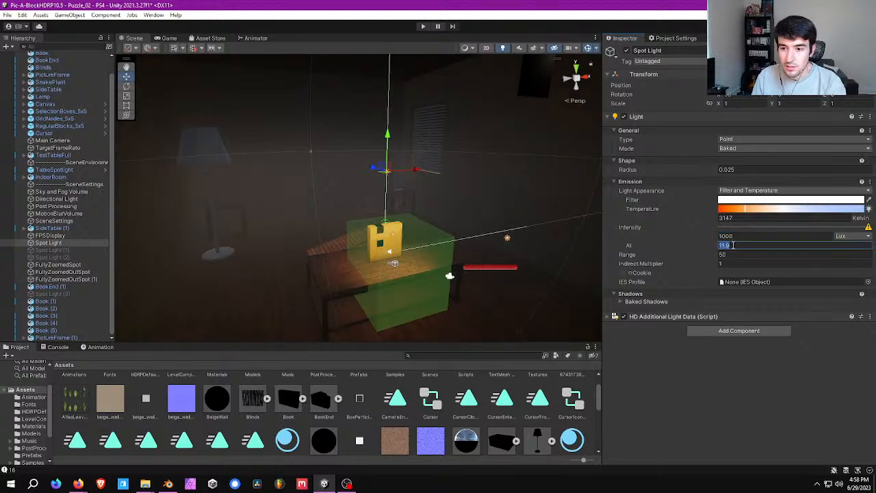
{"action": "type", "text": "50"}
Move the Spot Light straight up toward the room's ceiling
{"action": "mouse_move", "coordinate": [423, 178]}
{"action": "right_mouse_down"}
{"action": "mouse_move", "coordinate": [497, 174]}
{"action": "mouse_move", "coordinate": [505, 164]}
{"action": "mouse_move", "coordinate": [409, 179]}
{"action": "right_mouse_up"}
{"action": "left_click_drag", "start_coordinate": [393, 142], "coordinate": [392, 52]}
{"action": "right_click_drag", "start_coordinate": [424, 172], "coordinate": [297, 114]}
{"action": "right_click_drag", "start_coordinate": [355, 117], "coordinate": [342, 147]}
Set the Spot Light's range to 40 and its intensity distance to 40
{"action": "left_click", "coordinate": [738, 256]}
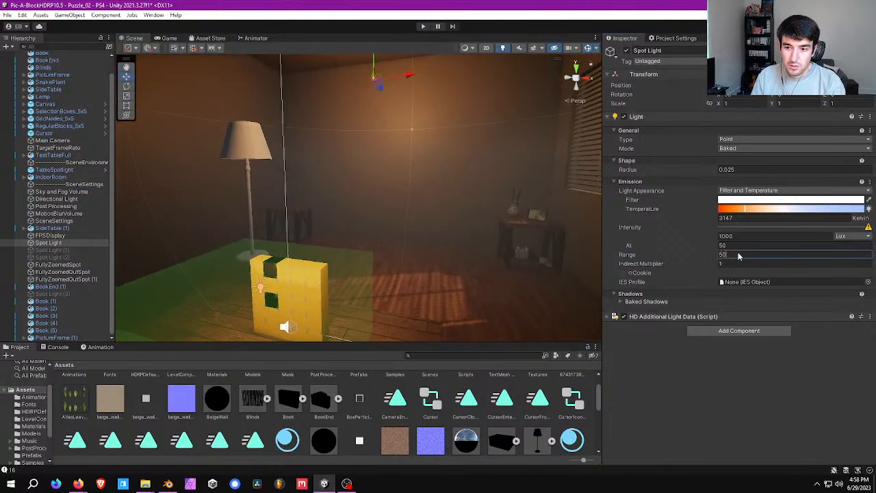
{"action": "type", "text": "40"}
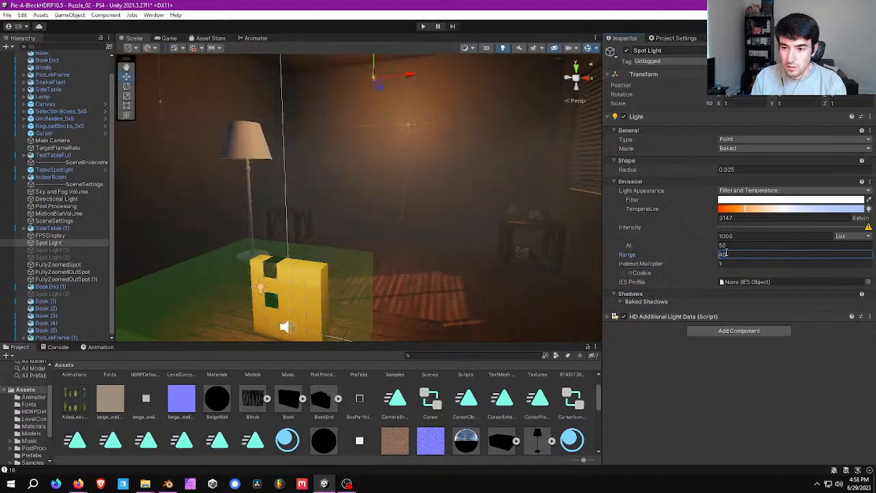
{"action": "left_click", "coordinate": [725, 247]}
{"action": "type", "text": "40"}
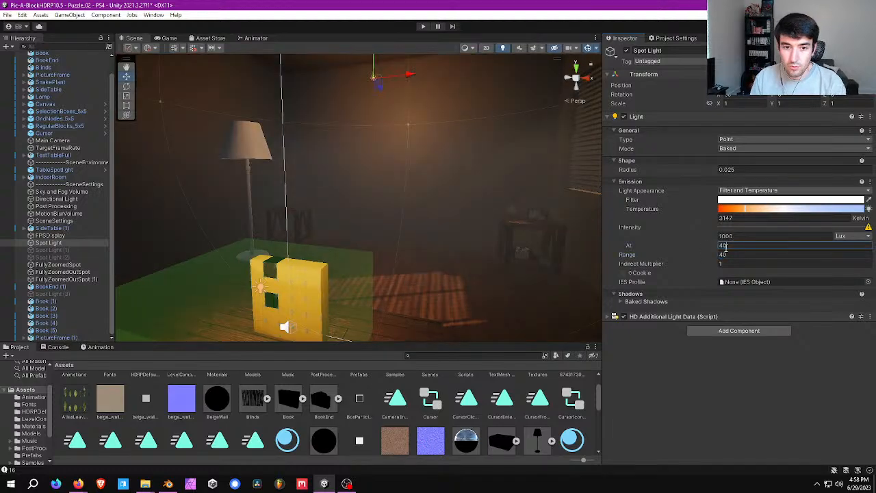
Play-test the puzzle scene to judge the lighting in the game view, and stop the test
{"action": "right_click_drag", "start_coordinate": [356, 194], "coordinate": [417, 184]}
{"action": "key", "text": "s"}
{"action": "key", "text": "w"}
{"action": "key", "text": "d"}
{"action": "left_click", "coordinate": [422, 26]}
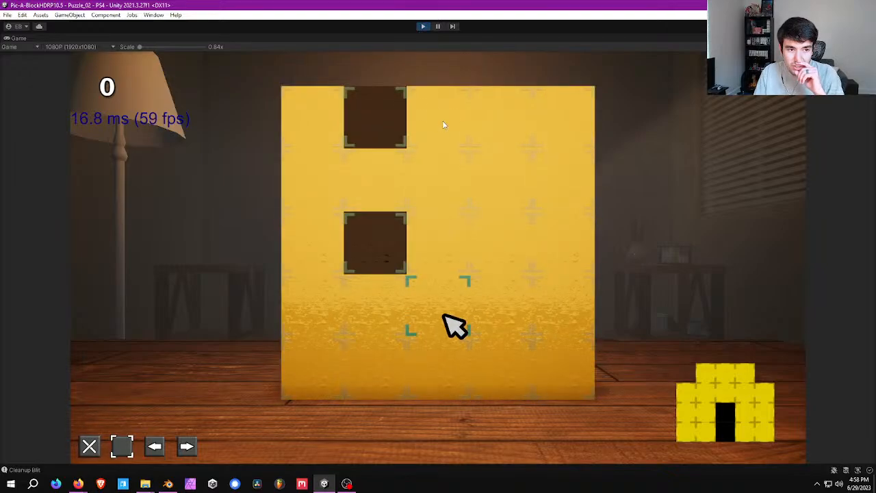
{"action": "left_click", "coordinate": [422, 26]}
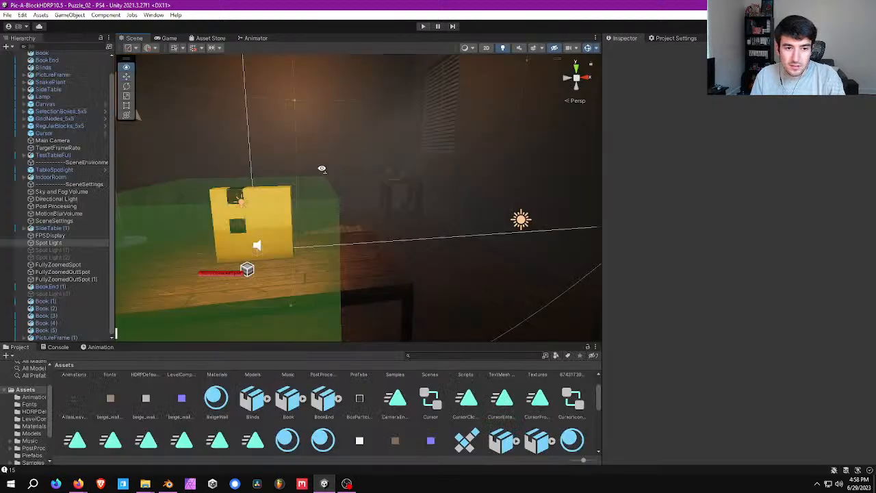
Set the Spot Light's range to 50 with the ceiling and walls in view
{"action": "middle_click_drag", "start_coordinate": [232, 163], "coordinate": [316, 213]}
{"action": "right_click_drag", "start_coordinate": [317, 214], "coordinate": [327, 178]}
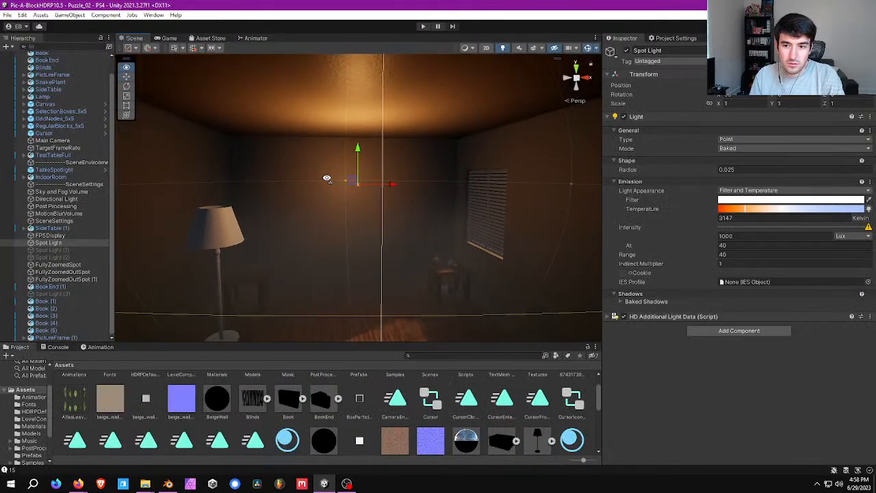
{"action": "left_click", "coordinate": [732, 254]}
{"action": "type", "text": "50"}
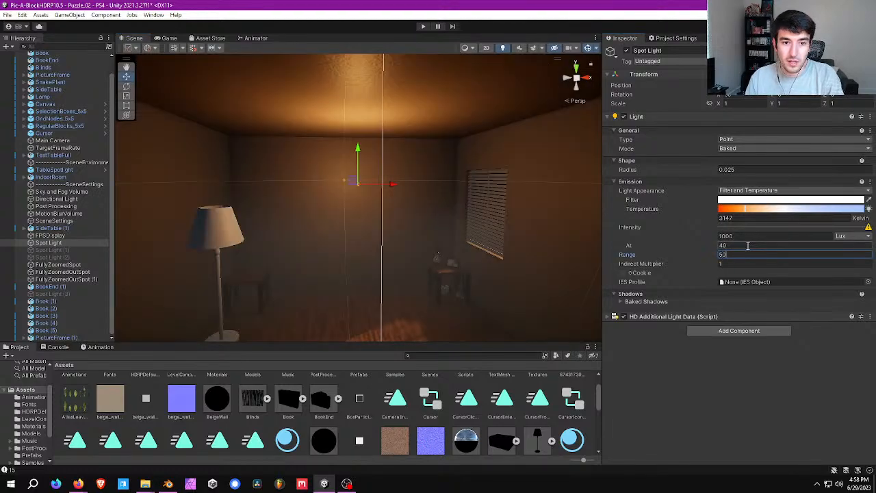
{"action": "key", "text": "Return"}
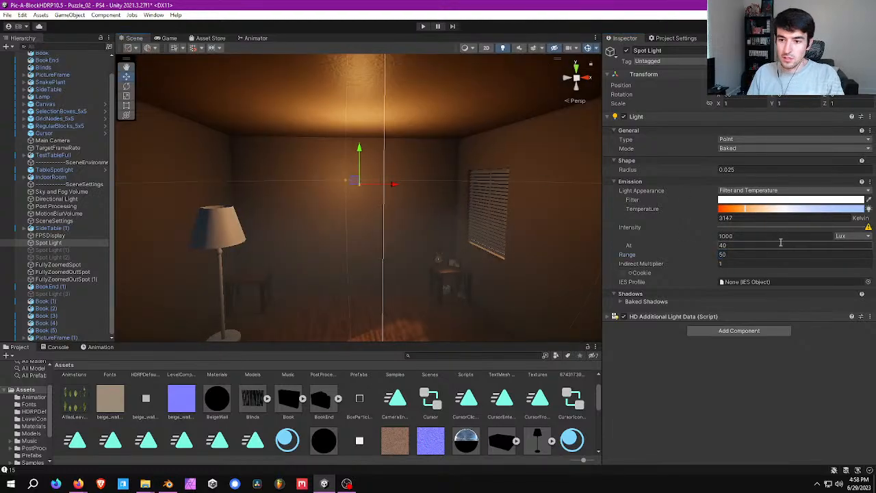
Try Spot Light intensities of 10000 and 5000 Lux
{"action": "left_click", "coordinate": [747, 236]}
{"action": "type", "text": "0"}
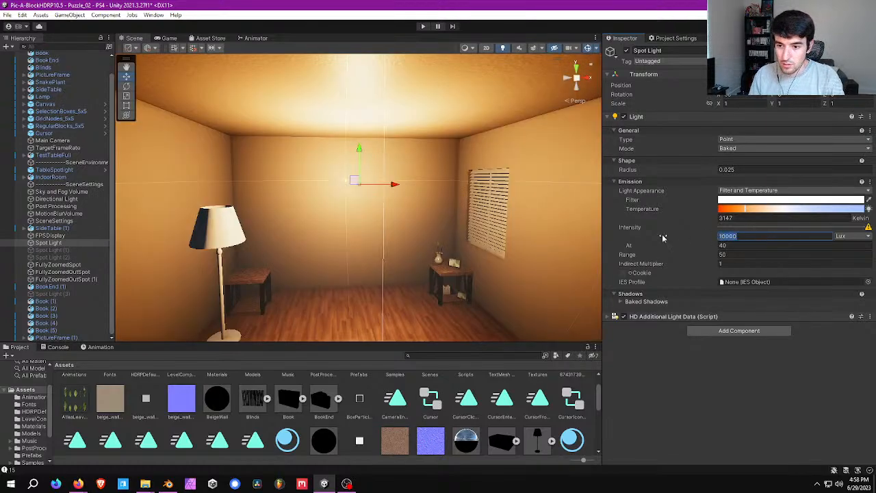
{"action": "type", "text": "5000"}
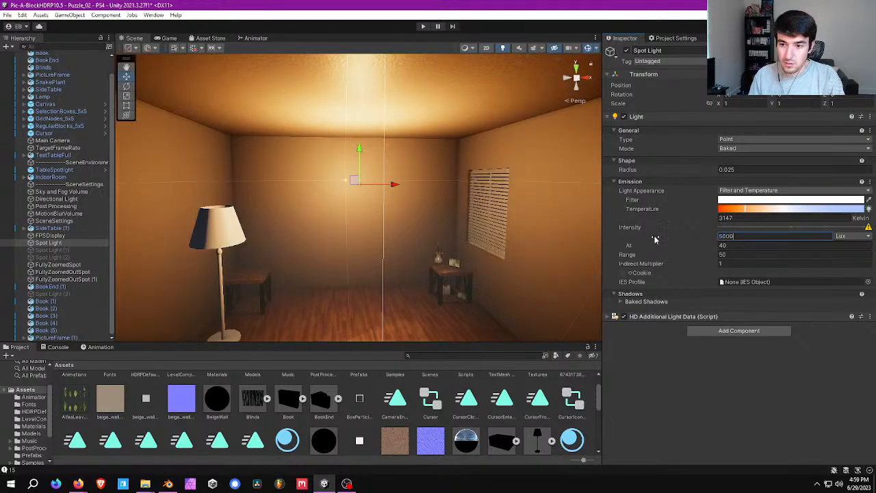
Try the Exterior intensity preset on the Spot Light and adjust its intensity to 1.989437 Lux
{"action": "left_click", "coordinate": [868, 226]}
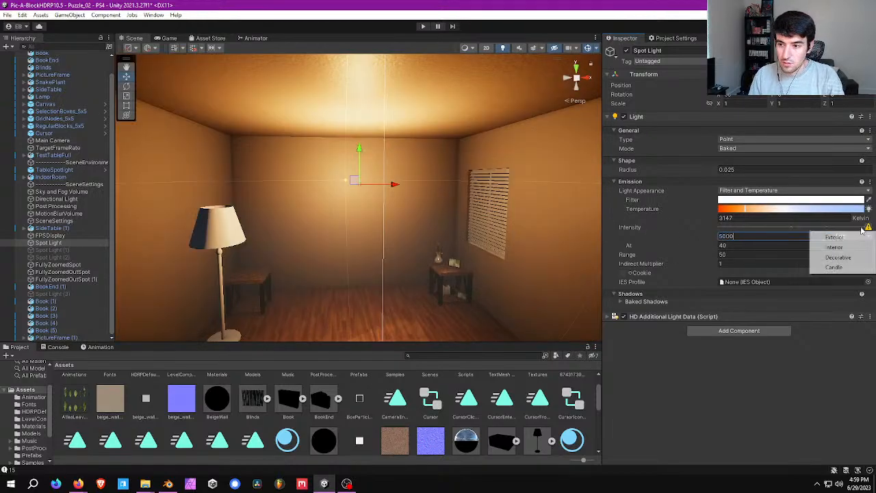
{"action": "left_click", "coordinate": [834, 235]}
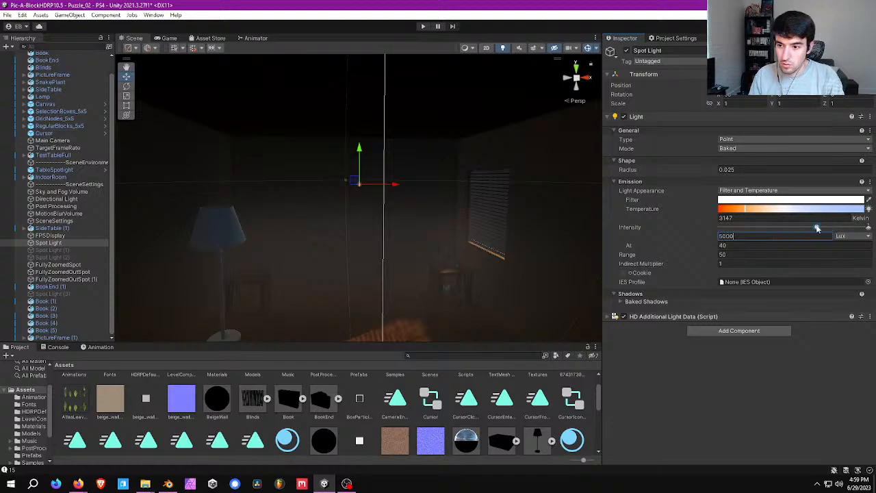
{"action": "type", "text": "0"}
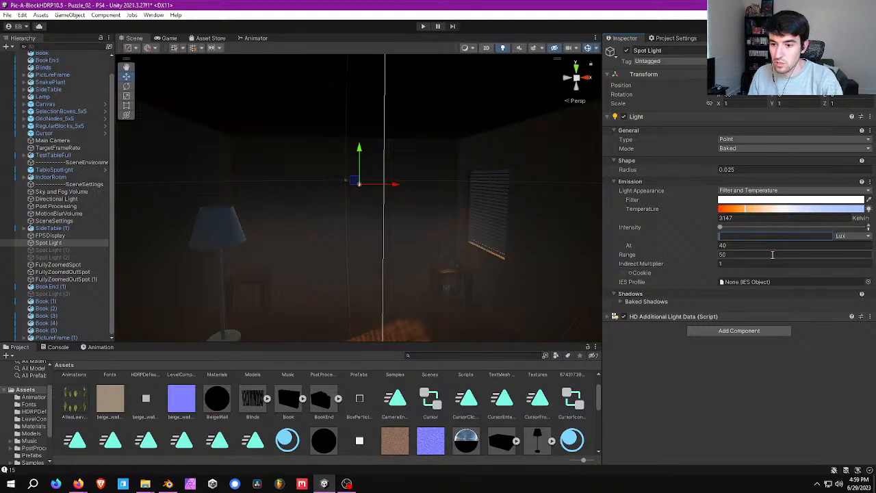
{"action": "left_click", "coordinate": [802, 264]}
{"action": "left_click_drag", "start_coordinate": [720, 230], "coordinate": [849, 232]}
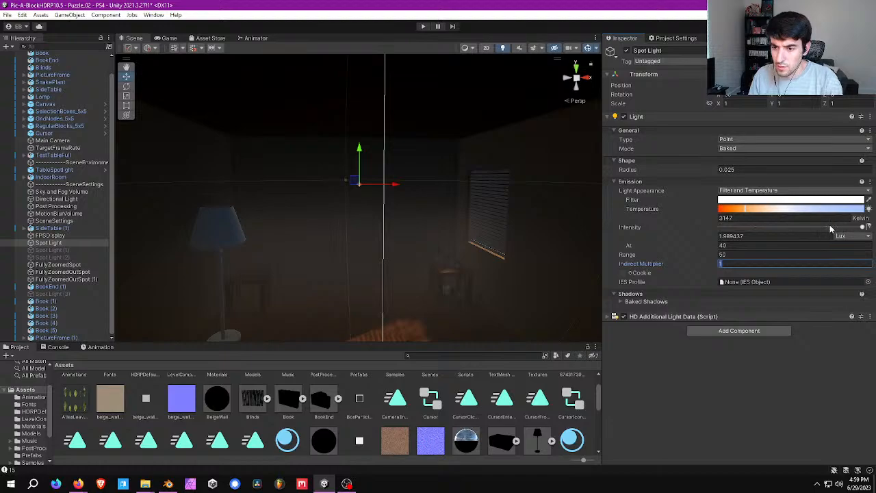
{"action": "right_click_drag", "start_coordinate": [460, 186], "coordinate": [421, 199]}
Set the Spot Light's intensity to 6000 Lux
{"action": "left_click", "coordinate": [757, 236]}
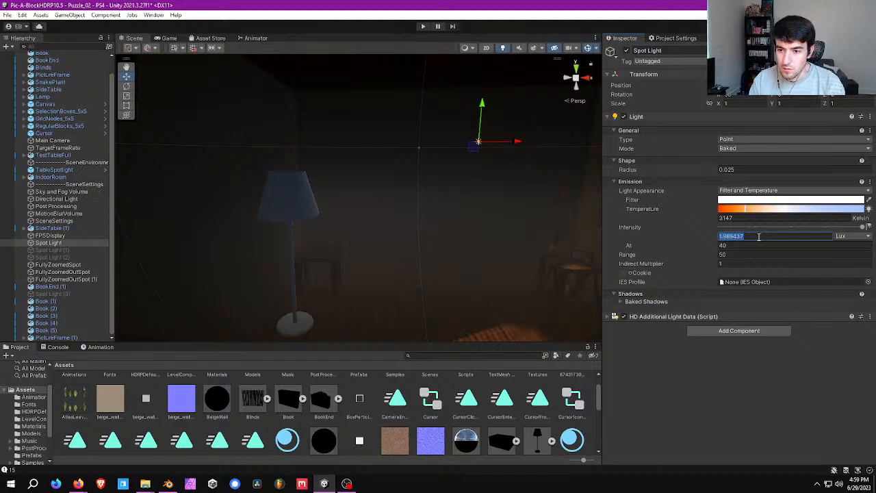
{"action": "type", "text": "6000"}
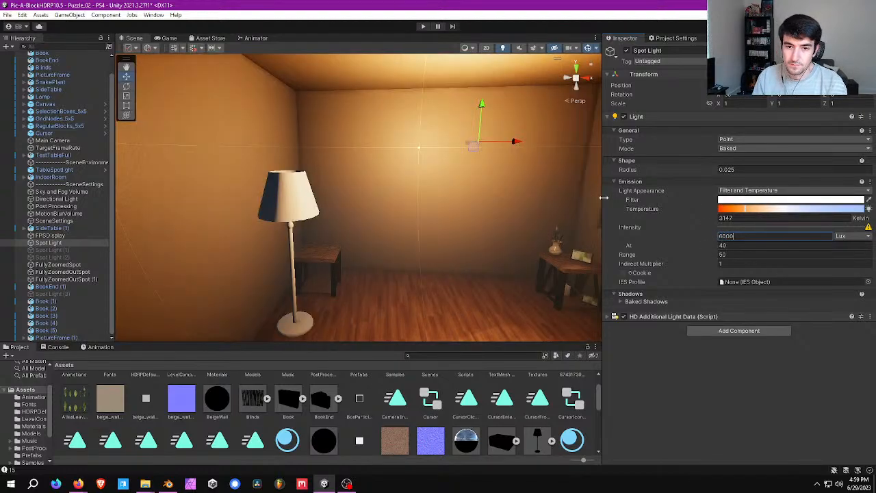
{"action": "right_click_drag", "start_coordinate": [589, 199], "coordinate": [427, 183]}
Set the Indirect Diffuse Lighting Multiplier of the SceneSettings volume to 1.5
{"action": "left_click", "coordinate": [54, 221]}
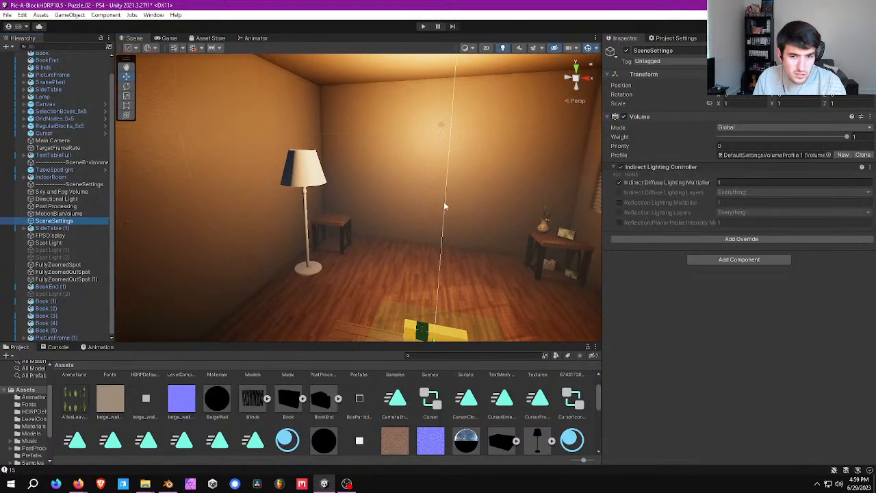
{"action": "left_click", "coordinate": [727, 182]}
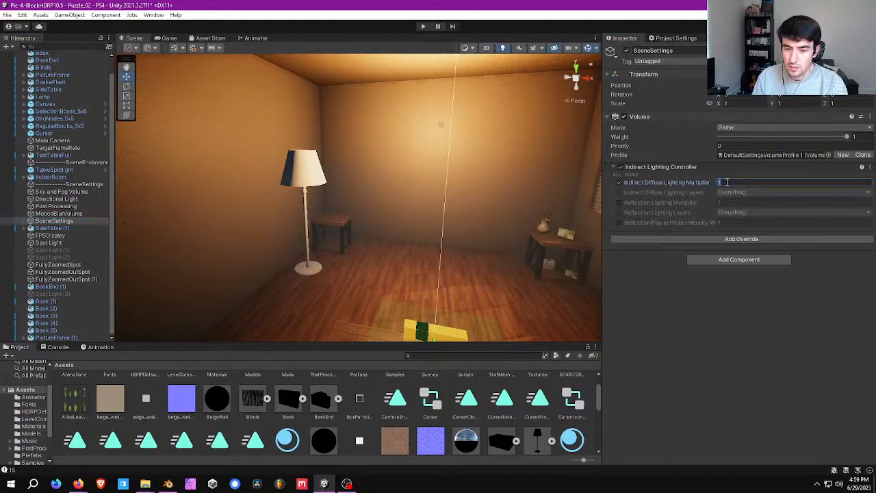
{"action": "type", "text": "."}
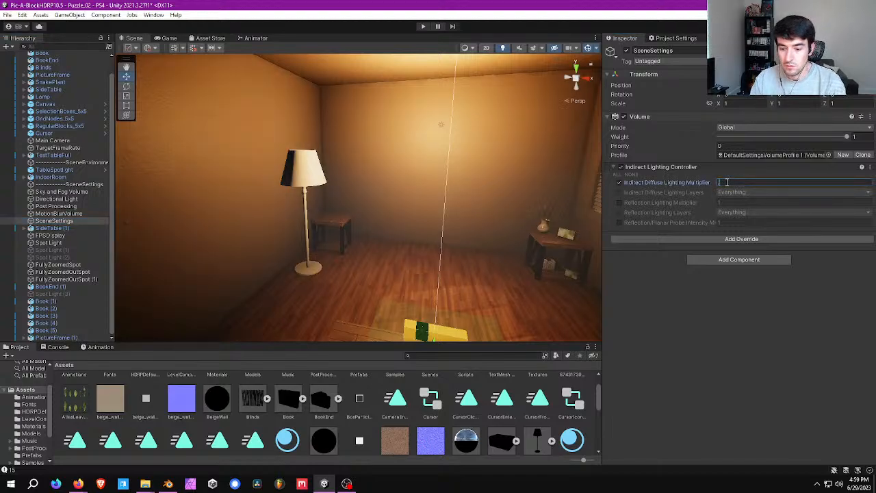
{"action": "type", "text": "1"}
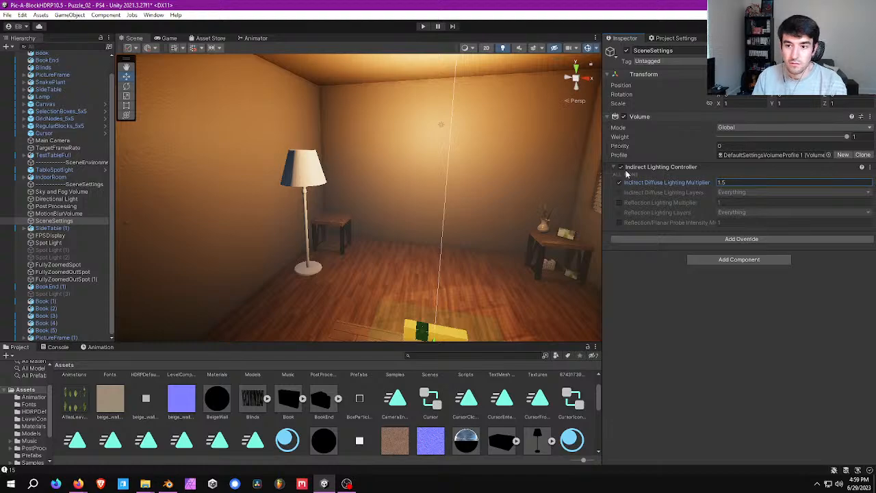
Reselect the Spot Light and examine how it lights the table, walls and ceiling
{"action": "right_click_drag", "start_coordinate": [417, 183], "coordinate": [389, 151]}
{"action": "key", "text": "s"}
{"action": "key", "text": "w"}
{"action": "key", "text": "s"}
{"action": "left_click", "coordinate": [363, 128]}
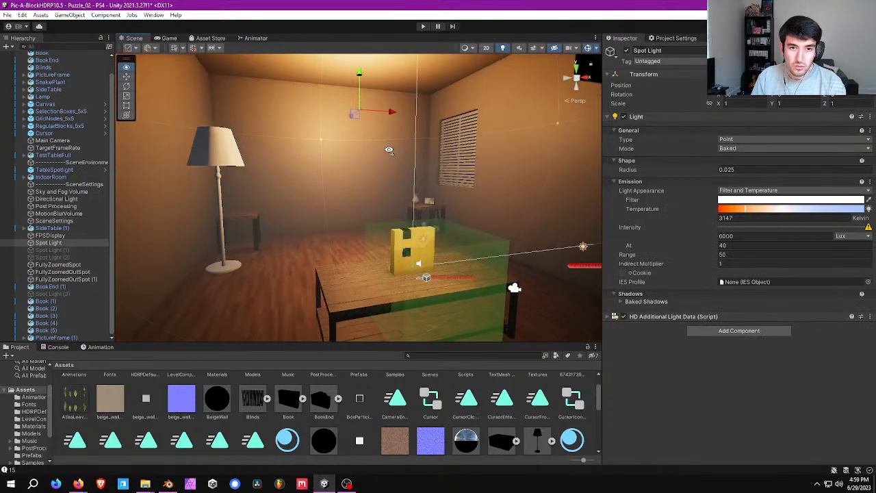
{"action": "middle_click_drag", "start_coordinate": [426, 137], "coordinate": [417, 213]}
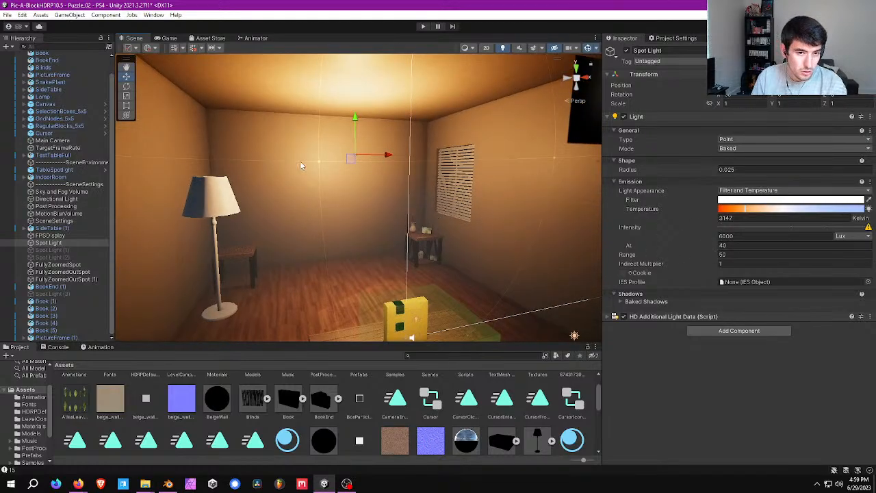
Change the Spot Light's type from Point to Area
{"action": "right_click_drag", "start_coordinate": [302, 165], "coordinate": [621, 140]}
{"action": "left_click", "coordinate": [728, 140]}
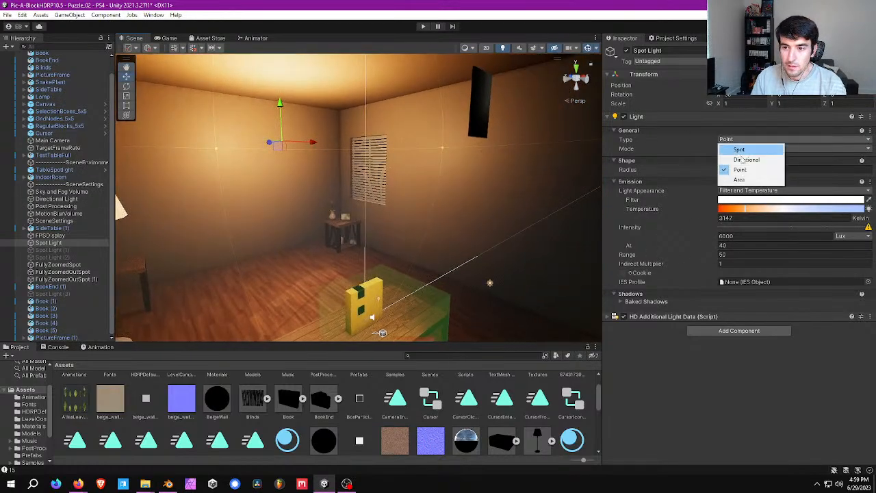
{"action": "left_click", "coordinate": [744, 176]}
{"action": "mouse_move", "coordinate": [329, 152]}
{"action": "right_mouse_down"}
{"action": "mouse_move", "coordinate": [284, 137]}
{"action": "mouse_move", "coordinate": [304, 130]}
{"action": "mouse_move", "coordinate": [324, 142]}
{"action": "mouse_move", "coordinate": [280, 137]}
{"action": "mouse_move", "coordinate": [315, 130]}
{"action": "mouse_move", "coordinate": [315, 151]}
{"action": "right_mouse_up"}
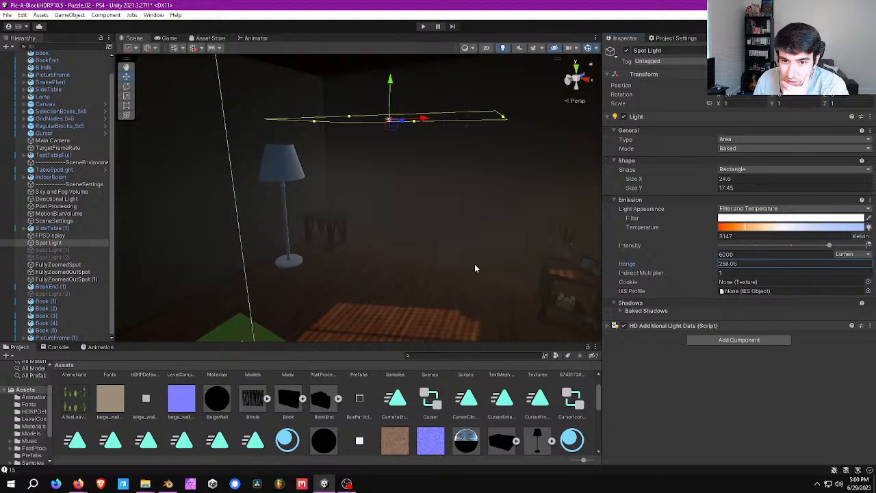
Set the area light's range to 50 and try a much higher indirect multiplier before returning it to 1
{"action": "scroll", "coordinate": [383, 185], "scroll_direction": "down", "scroll_amount": 10}
{"action": "scroll", "coordinate": [384, 185], "scroll_direction": "up", "scroll_amount": 2}
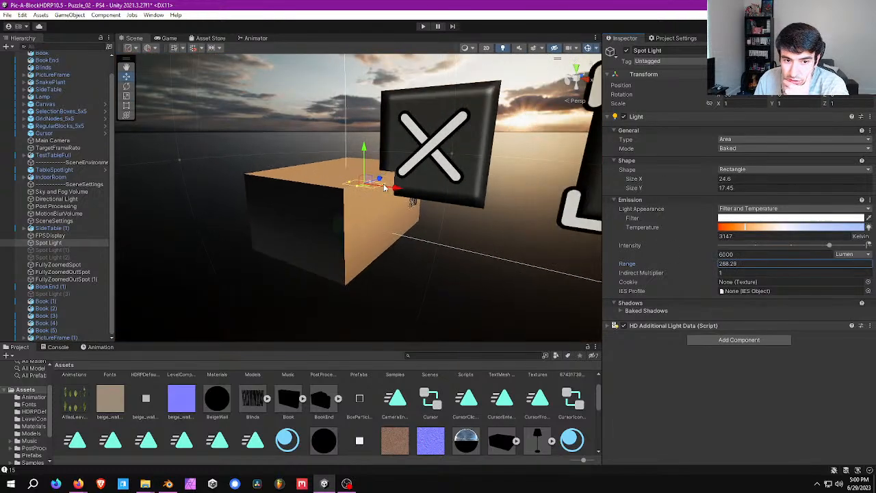
{"action": "scroll", "coordinate": [385, 188], "scroll_direction": "up", "scroll_amount": 8}
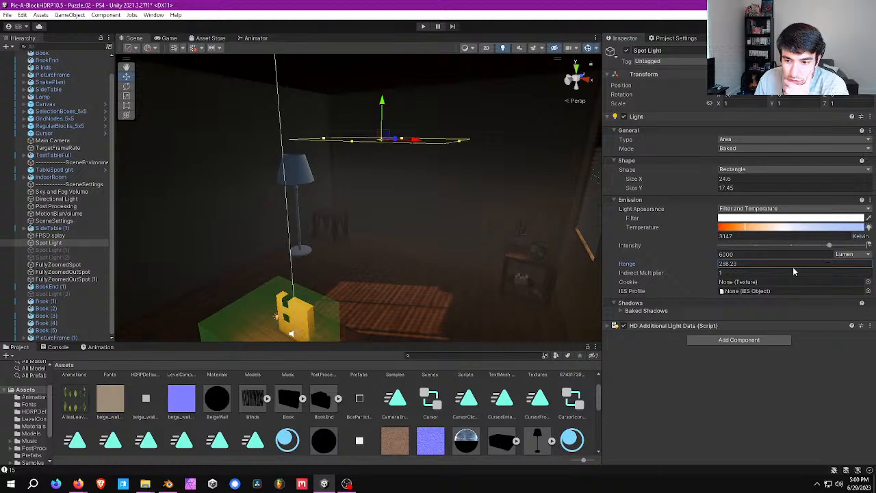
{"action": "left_click", "coordinate": [793, 265]}
{"action": "type", "text": "50"}
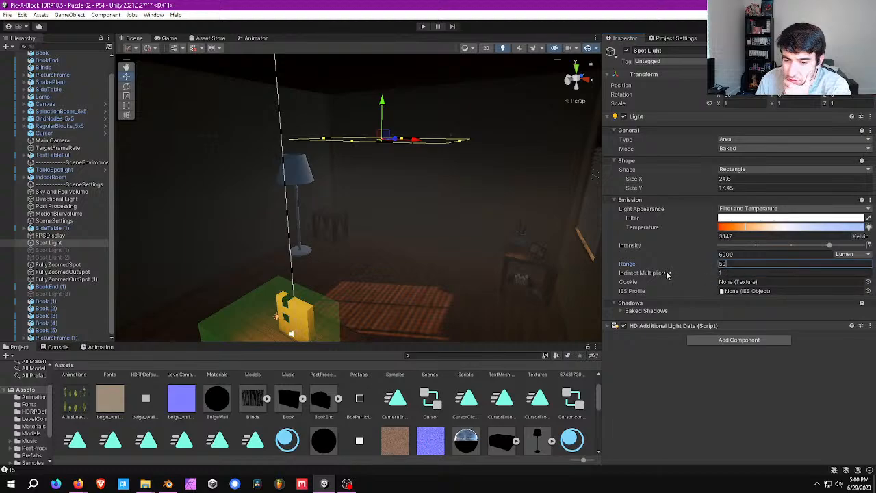
{"action": "left_click_drag", "start_coordinate": [668, 273], "coordinate": [703, 275]}
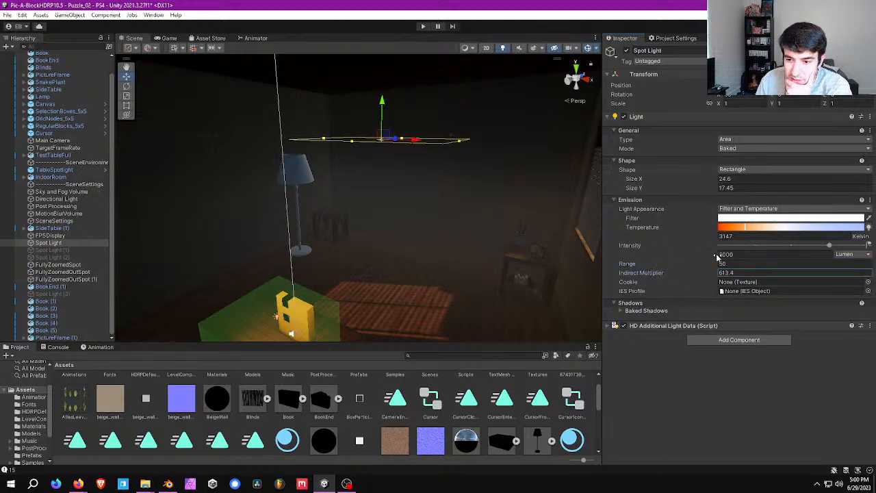
{"action": "type", "text": "1"}
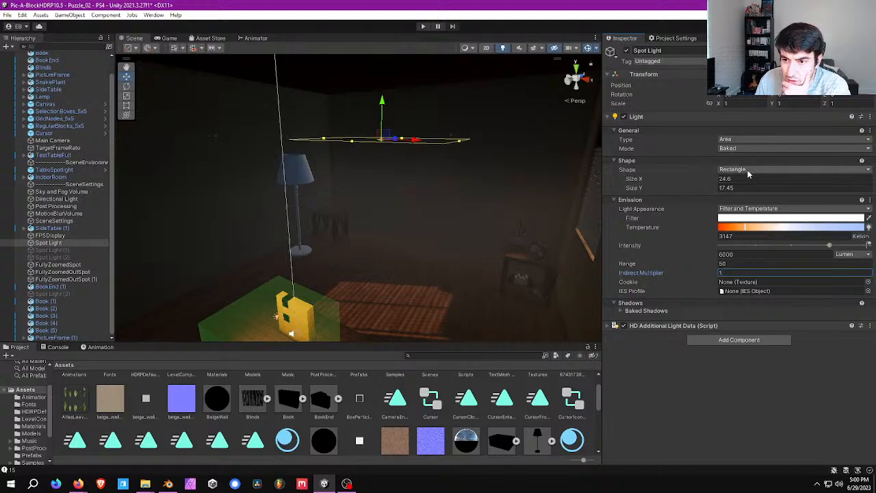
Switch the area light's mode to Realtime and raise its range to 891.07
{"action": "left_click", "coordinate": [731, 140]}
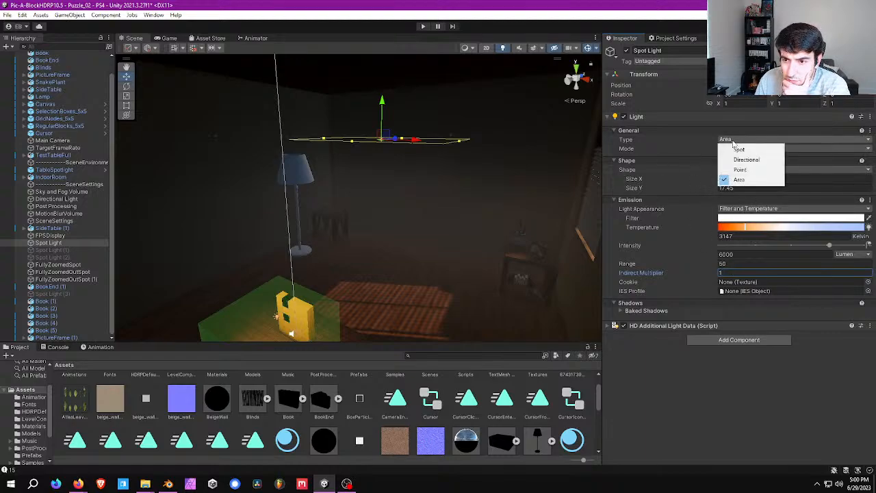
{"action": "left_click", "coordinate": [705, 149]}
{"action": "left_click", "coordinate": [727, 149]}
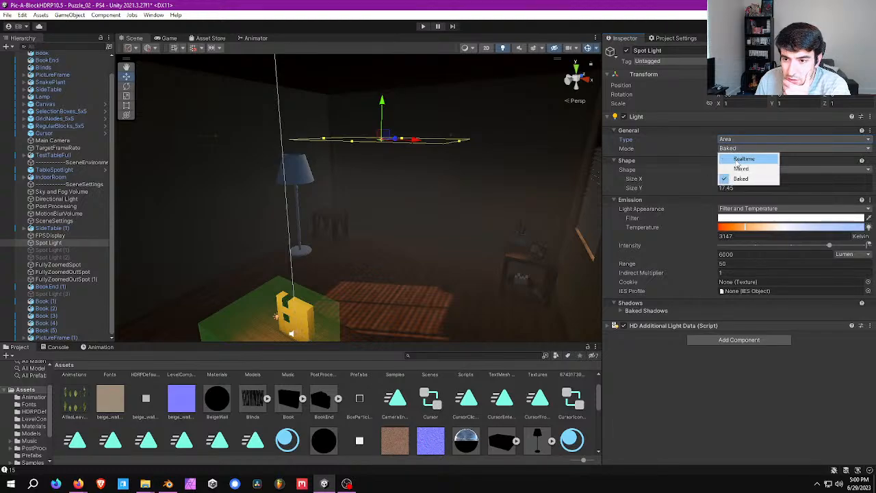
{"action": "left_click", "coordinate": [733, 156]}
{"action": "right_click_drag", "start_coordinate": [349, 196], "coordinate": [425, 239]}
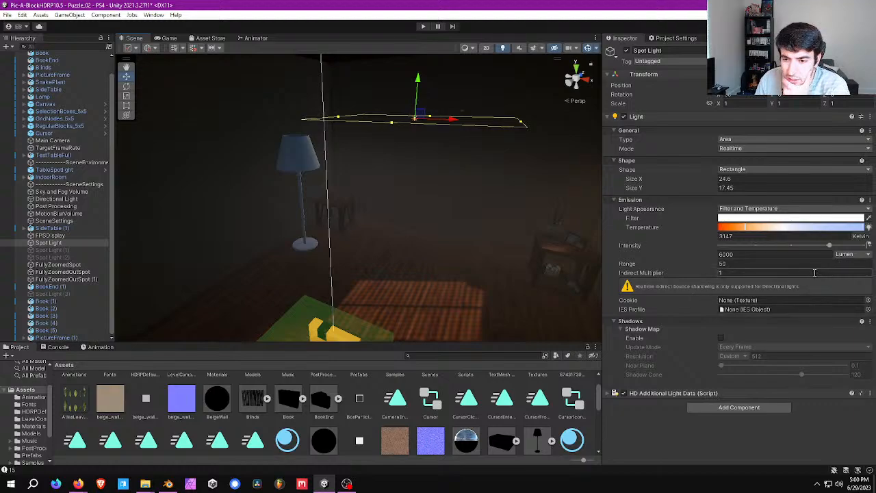
{"action": "left_click_drag", "start_coordinate": [703, 268], "coordinate": [725, 271]}
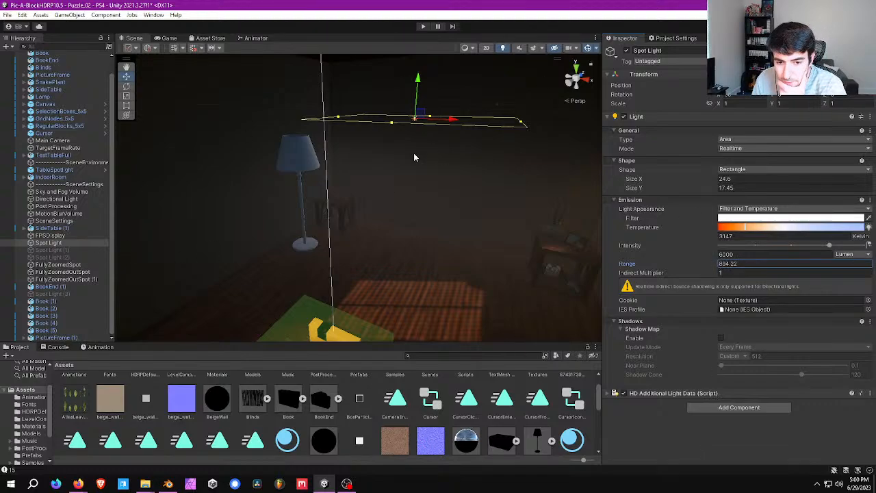
Change the light's type to Spot and examine its box-shaped beam over the floor beside the table
{"action": "left_click", "coordinate": [738, 140]}
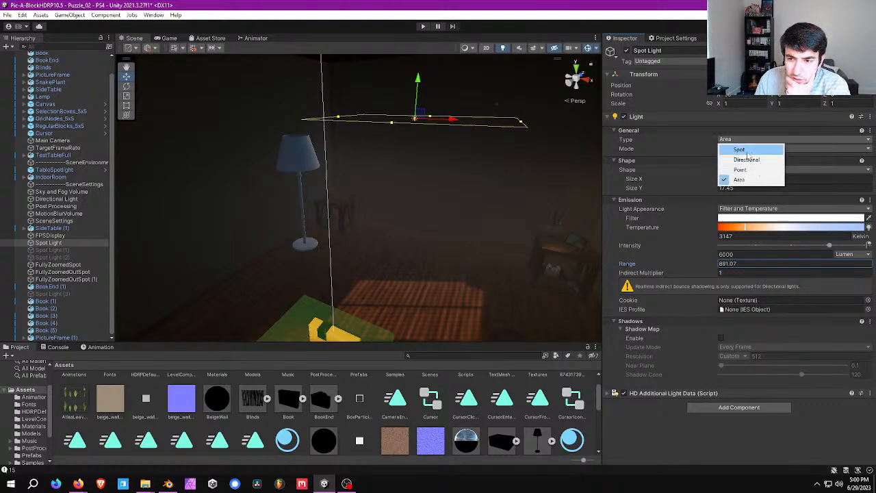
{"action": "left_click", "coordinate": [739, 149]}
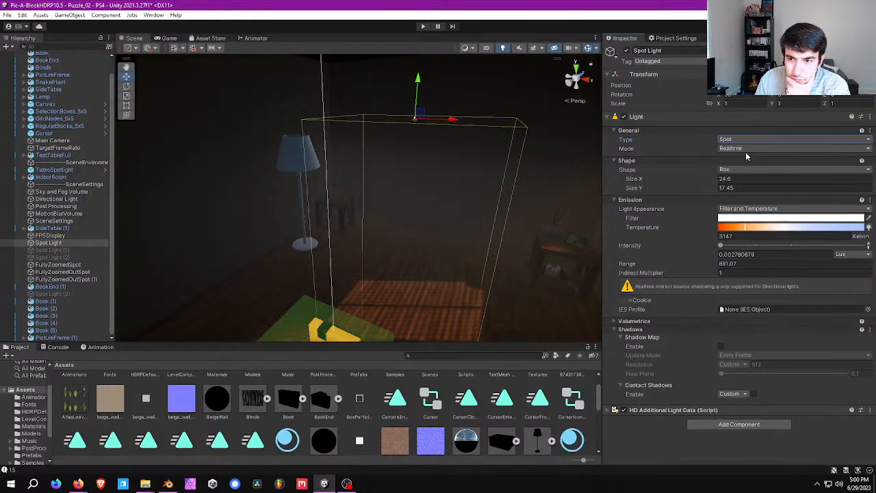
{"action": "scroll", "coordinate": [413, 218], "scroll_direction": "down", "scroll_amount": 5}
{"action": "middle_click_drag", "start_coordinate": [414, 217], "coordinate": [432, 202]}
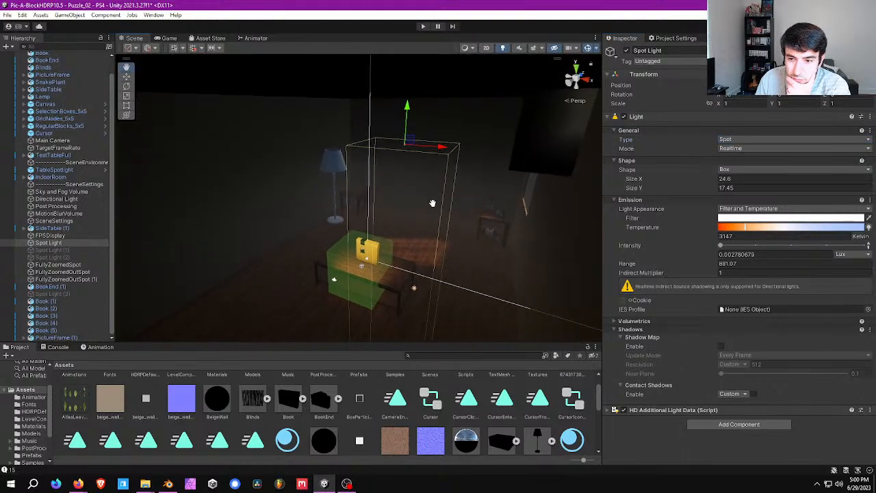
{"action": "scroll", "coordinate": [434, 202], "scroll_direction": "up", "scroll_amount": 2}
{"action": "scroll", "coordinate": [442, 221], "scroll_direction": "up", "scroll_amount": 6}
{"action": "right_click_drag", "start_coordinate": [442, 222], "coordinate": [388, 224]}
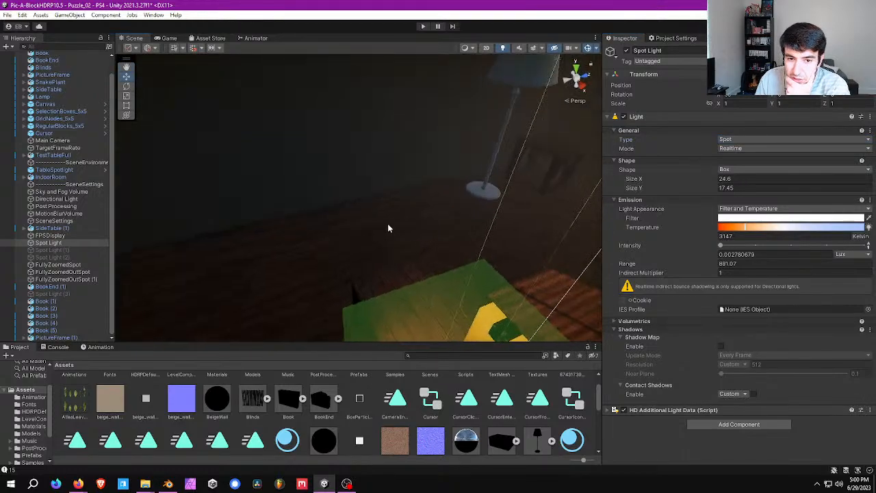
{"action": "middle_click_drag", "start_coordinate": [479, 229], "coordinate": [387, 223]}
{"action": "scroll", "coordinate": [433, 230], "scroll_direction": "down", "scroll_amount": 3}
{"action": "right_click_drag", "start_coordinate": [387, 223], "coordinate": [454, 248]}
{"action": "scroll", "coordinate": [453, 247], "scroll_direction": "up", "scroll_amount": 2}
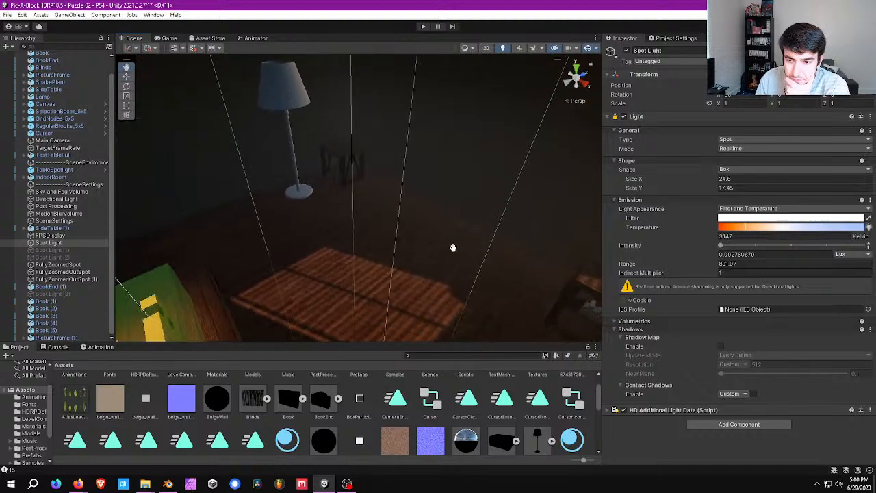
Set the box spot light's intensity to 6000 Lux and check how it lights the floor
{"action": "left_click", "coordinate": [784, 254]}
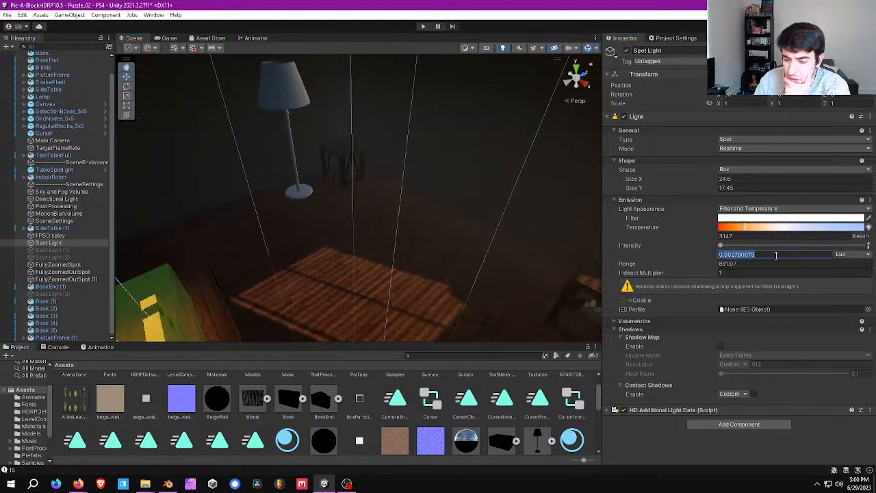
{"action": "type", "text": "600"}
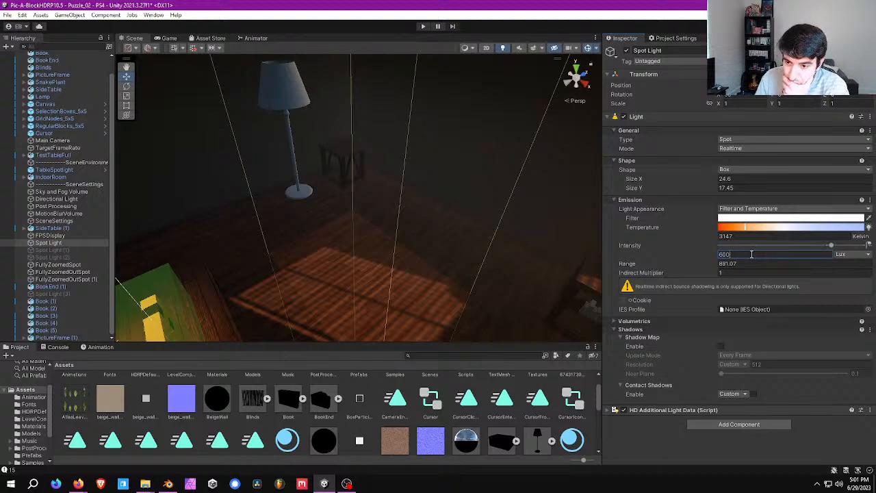
{"action": "type", "text": "0"}
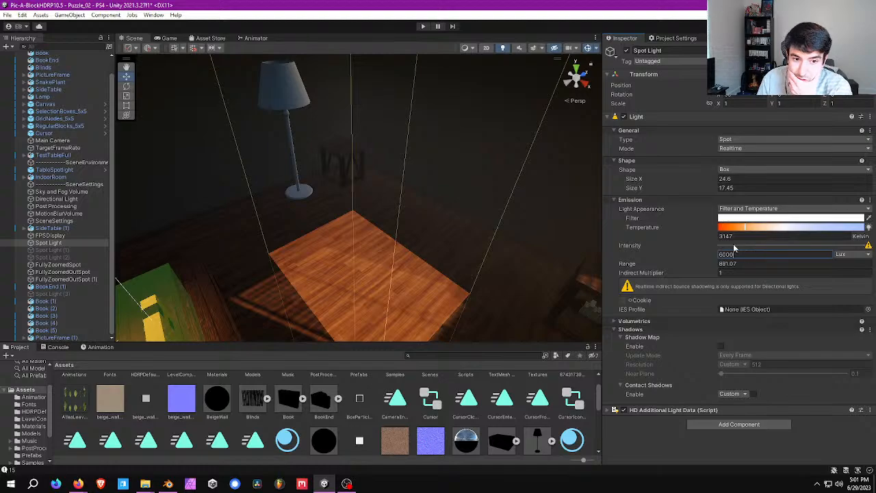
{"action": "scroll", "coordinate": [463, 256], "scroll_direction": "down", "scroll_amount": 8}
{"action": "middle_click_drag", "start_coordinate": [448, 252], "coordinate": [463, 251]}
{"action": "scroll", "coordinate": [462, 251], "scroll_direction": "up", "scroll_amount": 4}
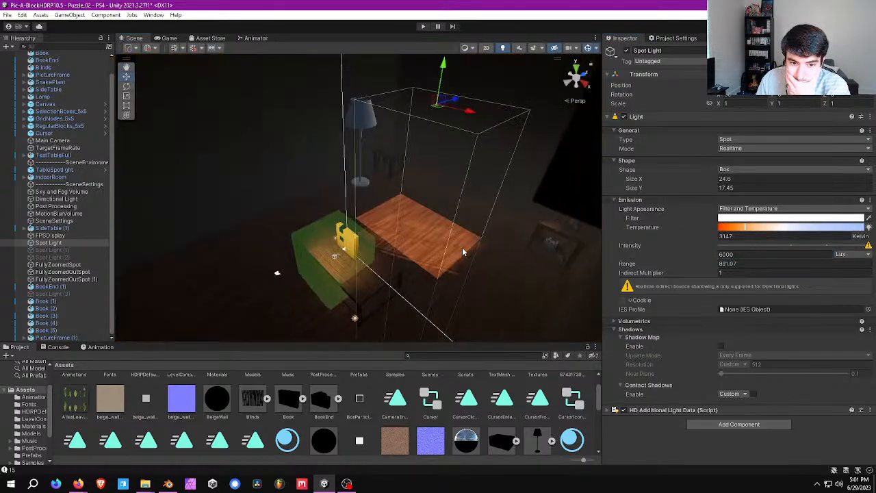
{"action": "scroll", "coordinate": [459, 253], "scroll_direction": "up", "scroll_amount": 3}
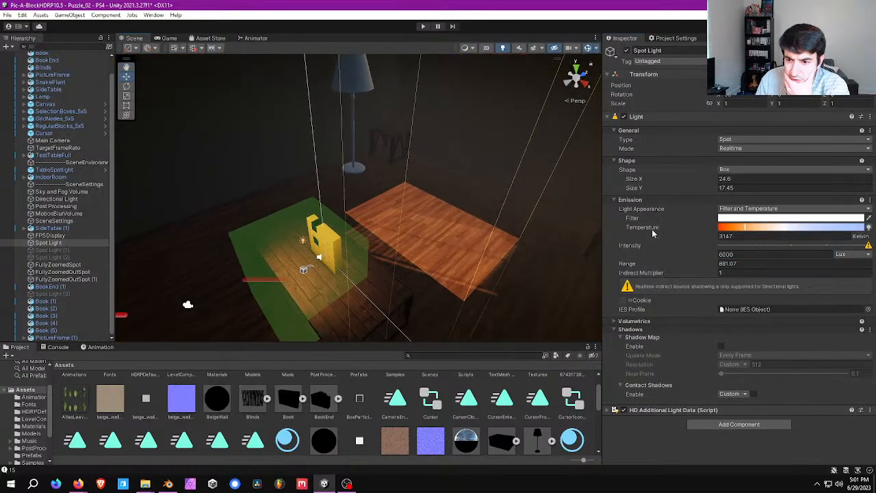
Try the Pyramid and Cone shapes on the spot light and return its shape to Box
{"action": "left_click", "coordinate": [744, 170]}
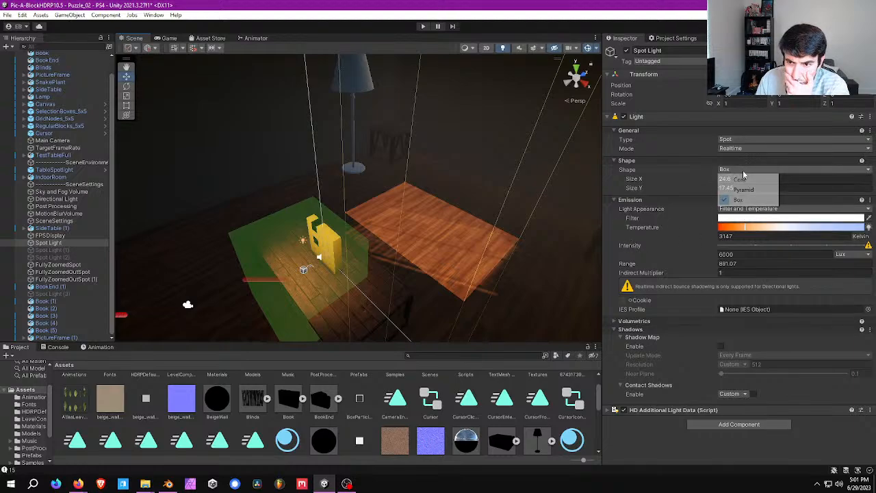
{"action": "left_click", "coordinate": [746, 189]}
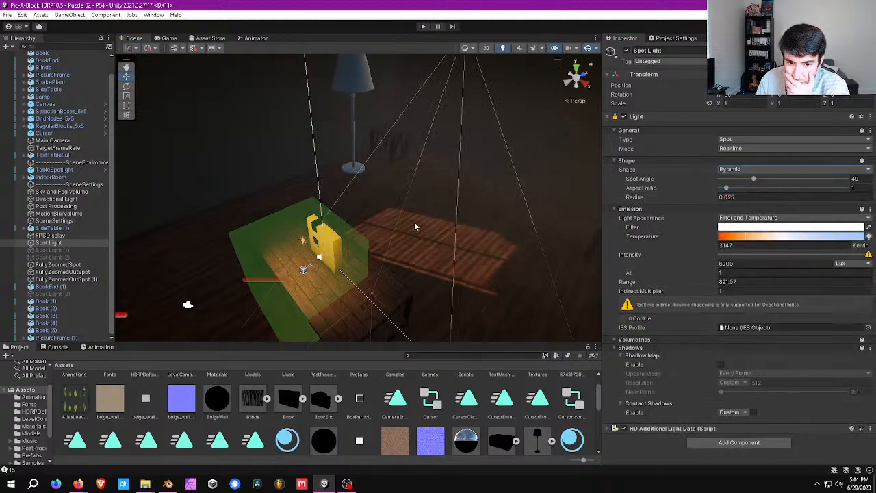
{"action": "scroll", "coordinate": [419, 216], "scroll_direction": "down", "scroll_amount": 3}
{"action": "scroll", "coordinate": [420, 215], "scroll_direction": "up", "scroll_amount": 1}
{"action": "scroll", "coordinate": [419, 216], "scroll_direction": "down", "scroll_amount": 2}
{"action": "mouse_move", "coordinate": [420, 216]}
{"action": "middle_mouse_down"}
{"action": "mouse_move", "coordinate": [433, 164]}
{"action": "mouse_move", "coordinate": [427, 228]}
{"action": "middle_mouse_up"}
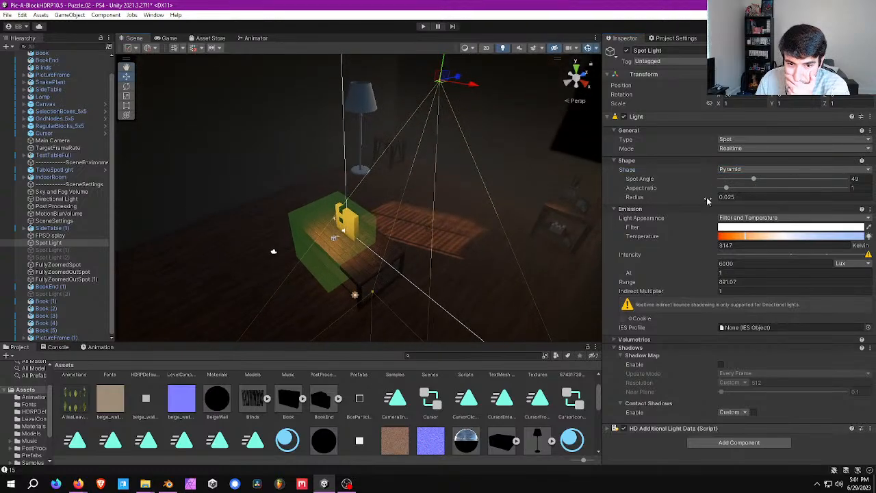
{"action": "left_click", "coordinate": [765, 171]}
{"action": "left_click", "coordinate": [757, 181]}
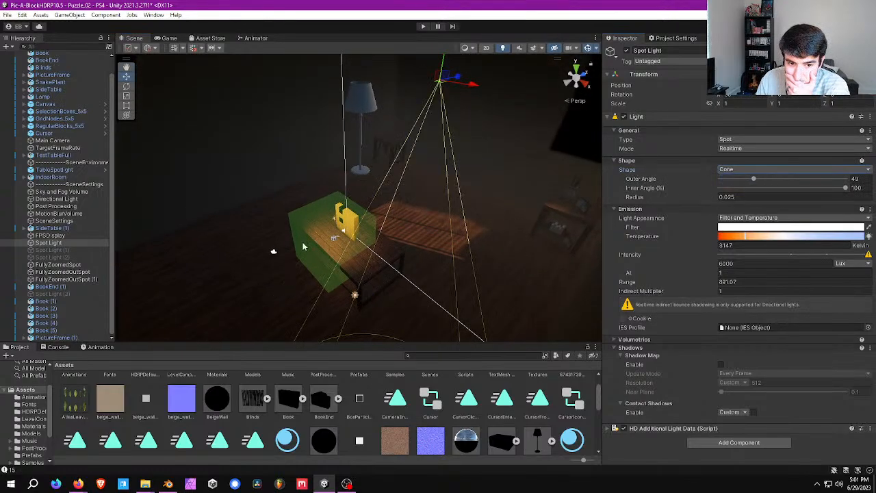
{"action": "middle_click_drag", "start_coordinate": [323, 234], "coordinate": [358, 228]}
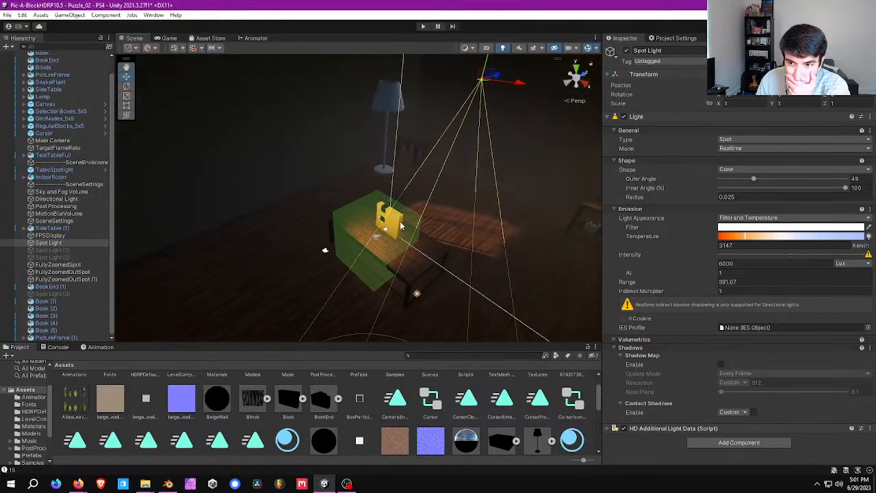
{"action": "left_click", "coordinate": [749, 169]}
{"action": "left_click", "coordinate": [753, 200]}
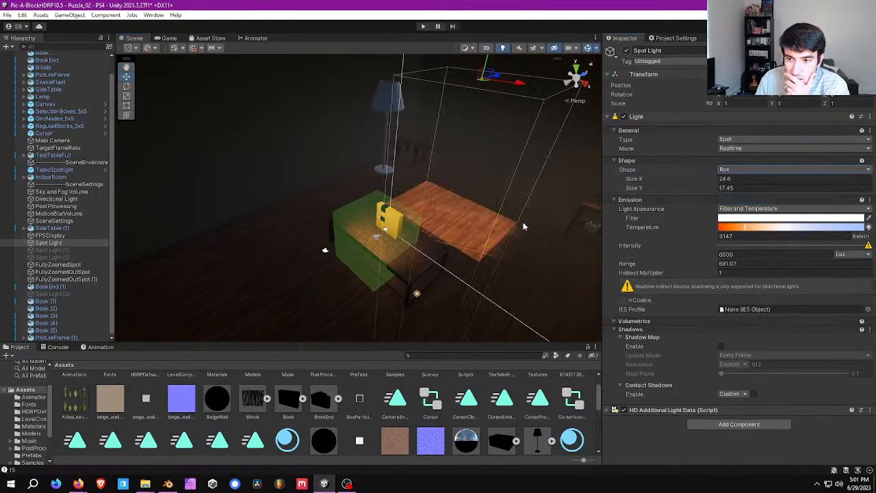
Raise the box spot light closer to the room's ceiling
{"action": "scroll", "coordinate": [478, 226], "scroll_direction": "up", "scroll_amount": 3}
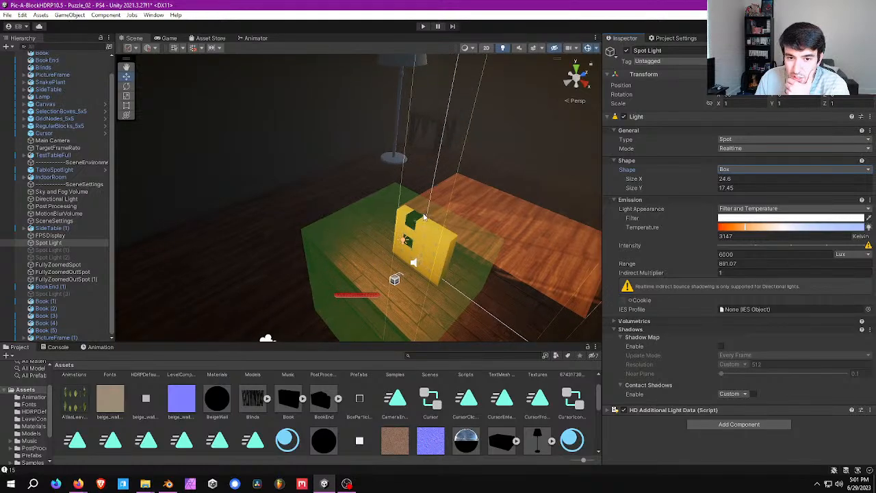
{"action": "scroll", "coordinate": [422, 216], "scroll_direction": "up", "scroll_amount": 3}
{"action": "middle_click_drag", "start_coordinate": [422, 216], "coordinate": [340, 276]}
{"action": "scroll", "coordinate": [357, 228], "scroll_direction": "down", "scroll_amount": 2}
{"action": "scroll", "coordinate": [359, 224], "scroll_direction": "down", "scroll_amount": 3}
{"action": "right_click_drag", "start_coordinate": [340, 276], "coordinate": [430, 219]}
{"action": "scroll", "coordinate": [430, 219], "scroll_direction": "down", "scroll_amount": 1}
{"action": "middle_click_drag", "start_coordinate": [408, 220], "coordinate": [436, 197]}
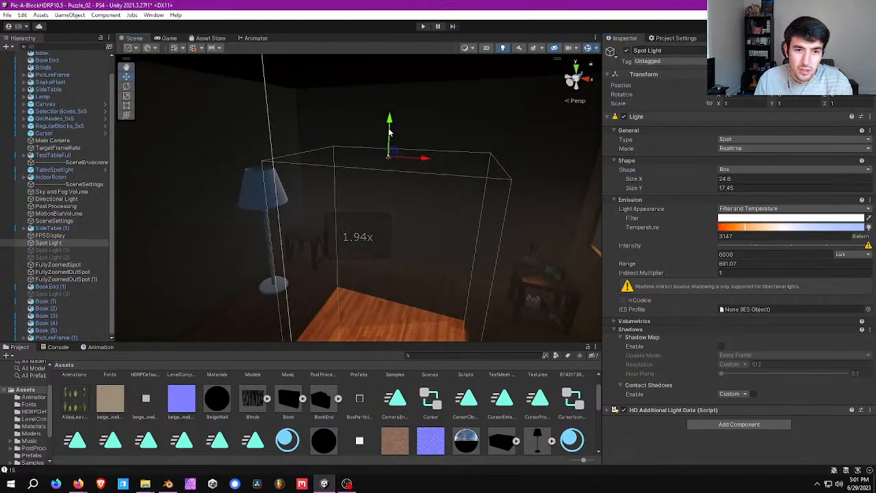
{"action": "left_click_drag", "start_coordinate": [402, 61], "coordinate": [402, 48]}
{"action": "right_click_drag", "start_coordinate": [403, 135], "coordinate": [402, 132]}
{"action": "key", "text": "s"}
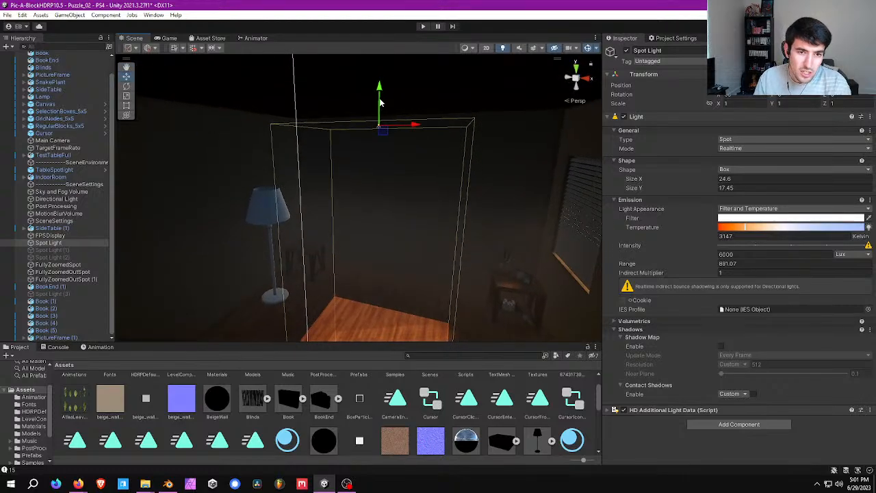
Enlarge the spot light's box to about 58.6 in Size X and 54 in Size Y to cover the room
{"action": "right_click_drag", "start_coordinate": [401, 176], "coordinate": [491, 212]}
{"action": "key", "text": "a"}
{"action": "left_click_drag", "start_coordinate": [708, 189], "coordinate": [798, 198]}
{"action": "left_click_drag", "start_coordinate": [716, 179], "coordinate": [838, 193]}
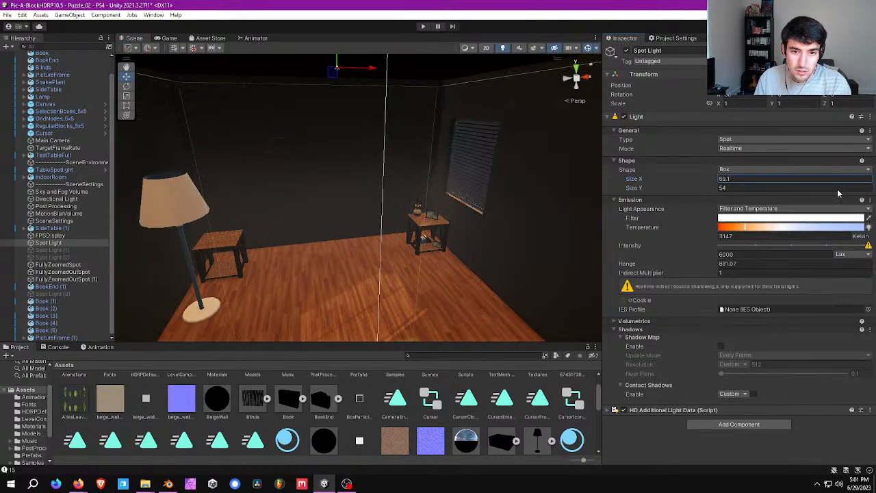
{"action": "right_click_drag", "start_coordinate": [424, 178], "coordinate": [172, 148]}
{"action": "key", "text": "s"}
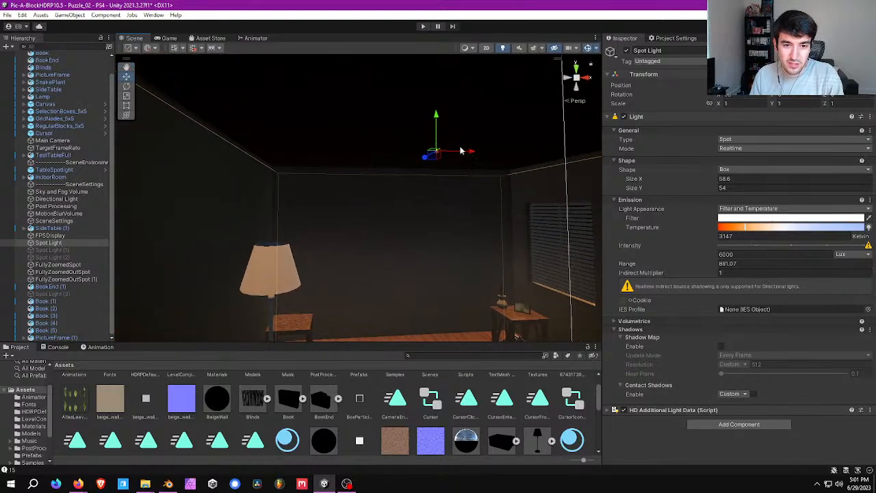
Shrink the spot light's box to 14.9 in Size X and 22.1 in Size Y
{"action": "right_click_drag", "start_coordinate": [511, 141], "coordinate": [623, 194]}
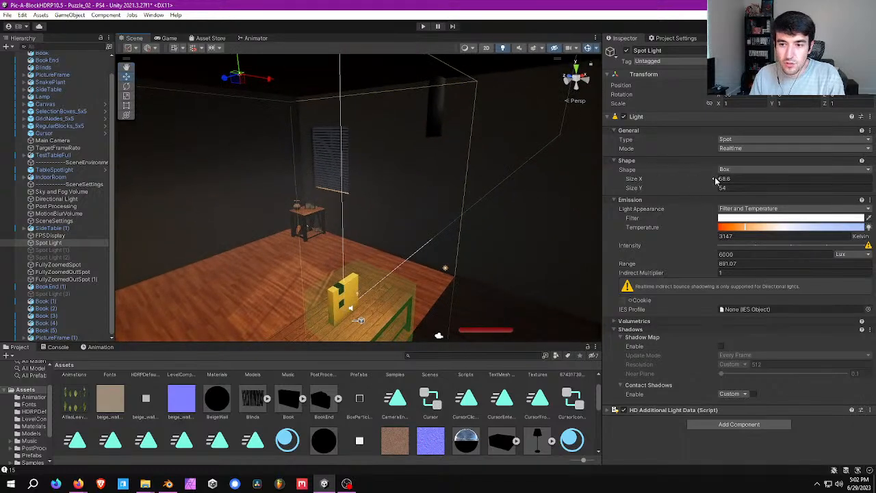
{"action": "left_click_drag", "start_coordinate": [715, 180], "coordinate": [575, 177]}
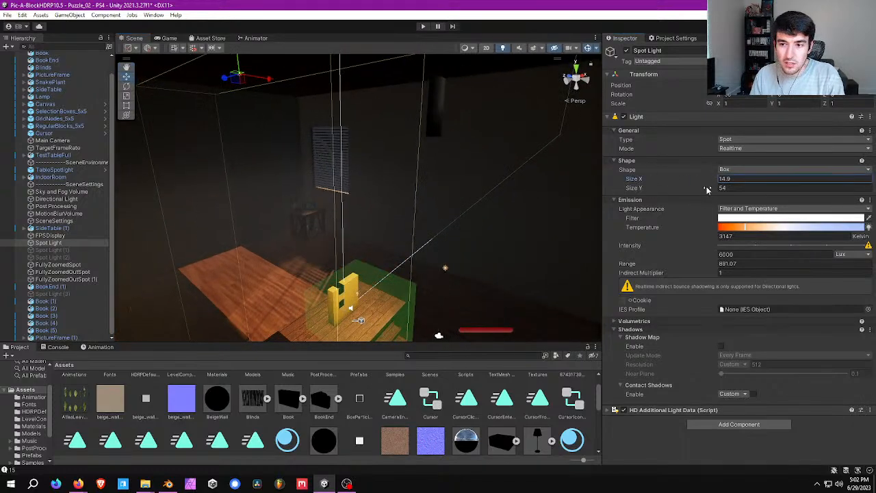
{"action": "left_click_drag", "start_coordinate": [707, 189], "coordinate": [582, 183]}
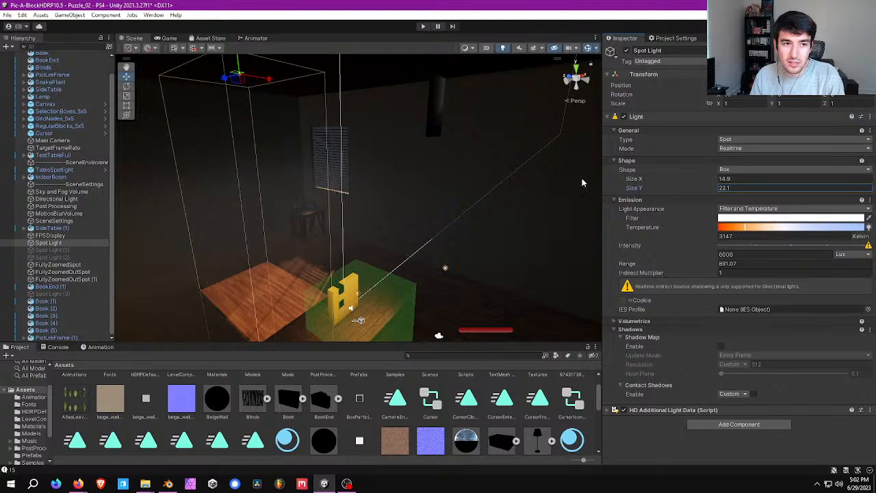
Inspect the lit box area on the floor and run the game briefly to check the lighting in the puzzle view
{"action": "right_click_drag", "start_coordinate": [583, 183], "coordinate": [291, 188]}
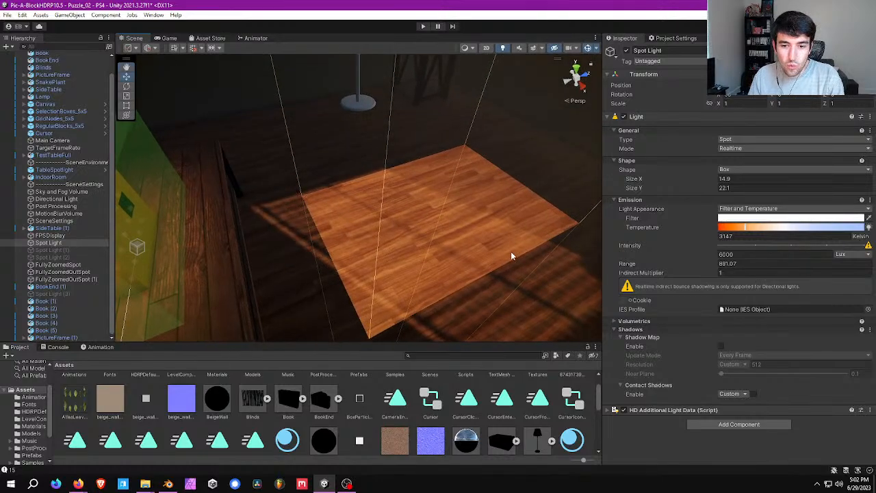
{"action": "right_click_drag", "start_coordinate": [500, 161], "coordinate": [294, 182]}
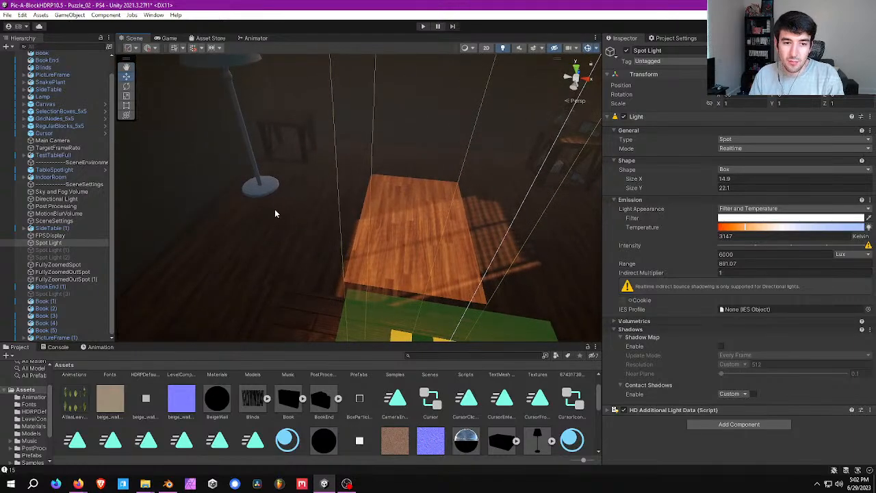
{"action": "right_click_drag", "start_coordinate": [536, 234], "coordinate": [488, 62]}
{"action": "left_click", "coordinate": [423, 27]}
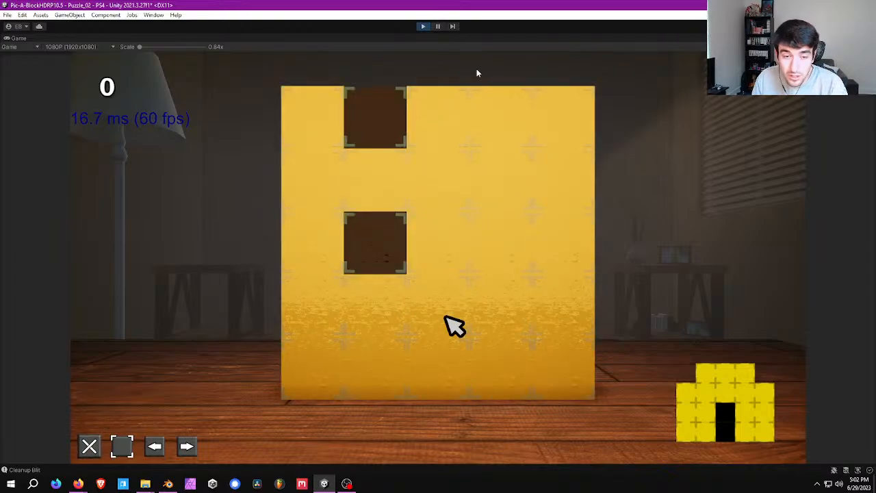
{"action": "left_click", "coordinate": [424, 27]}
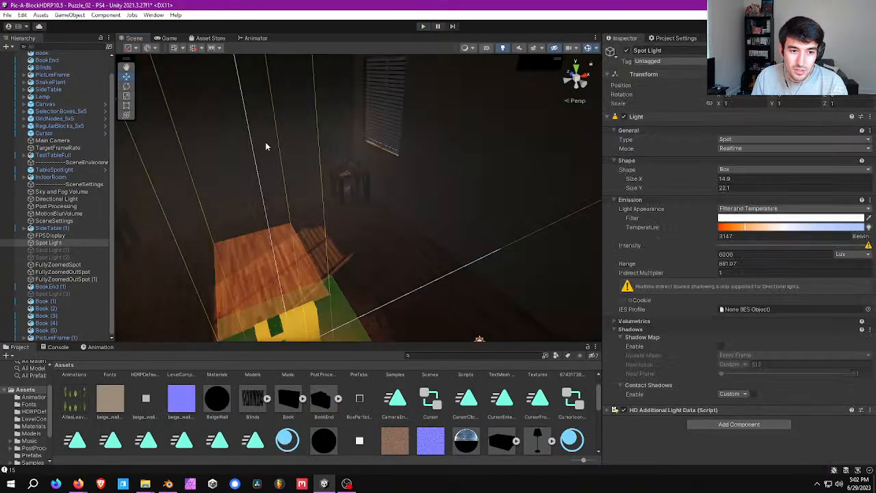
Change the central light's type from Spot to Point
{"action": "right_click_drag", "start_coordinate": [267, 144], "coordinate": [239, 99]}
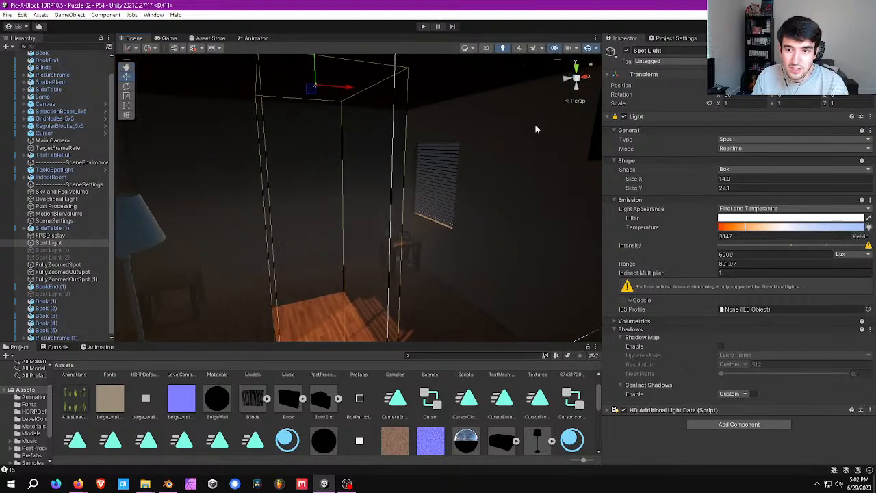
{"action": "left_click", "coordinate": [737, 141]}
{"action": "left_click", "coordinate": [739, 169]}
{"action": "right_click_drag", "start_coordinate": [415, 144], "coordinate": [376, 113]}
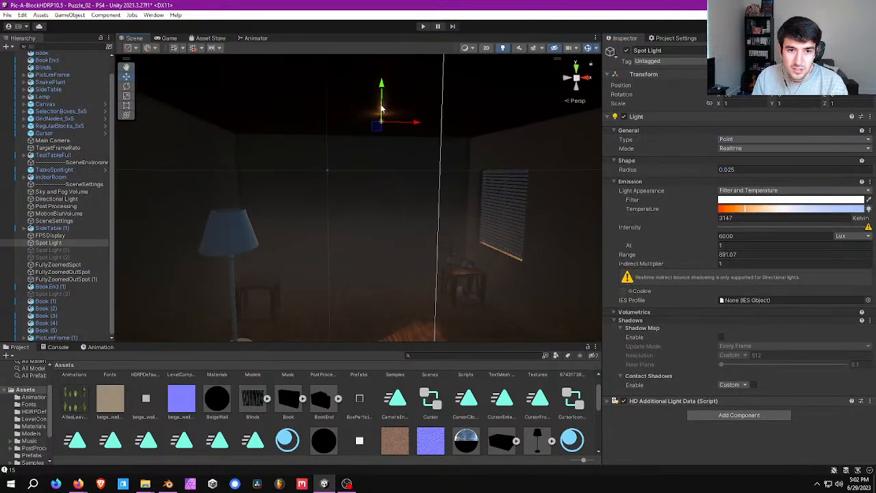
{"action": "right_click_drag", "start_coordinate": [402, 180], "coordinate": [412, 198]}
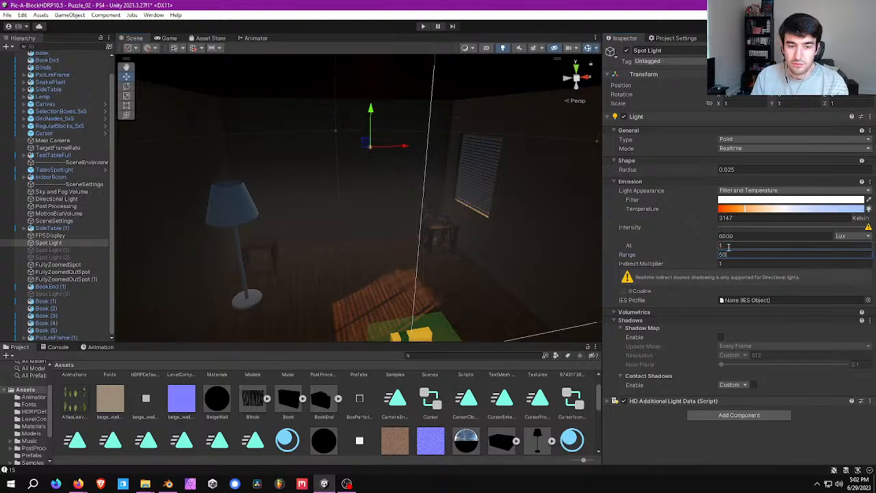
Set the point light's range to 30 and its intensity At distance to 30
{"action": "type", "text": "30"}
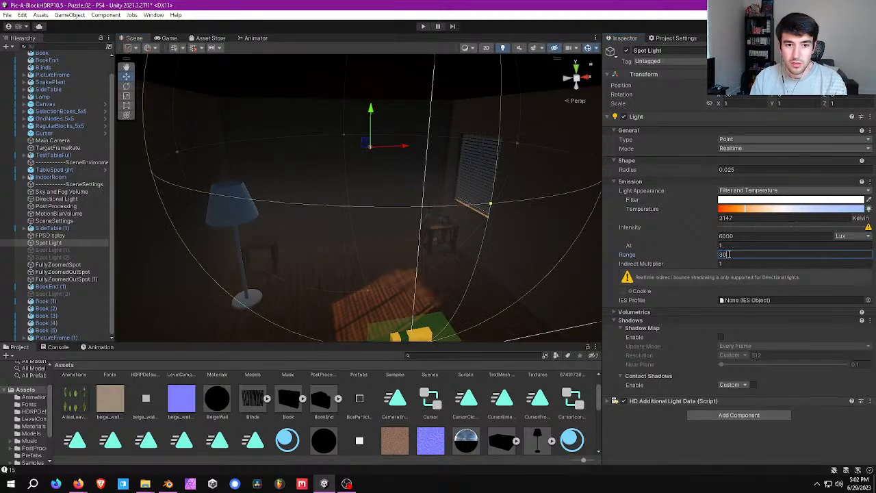
{"action": "left_click", "coordinate": [727, 244]}
{"action": "type", "text": "3"}
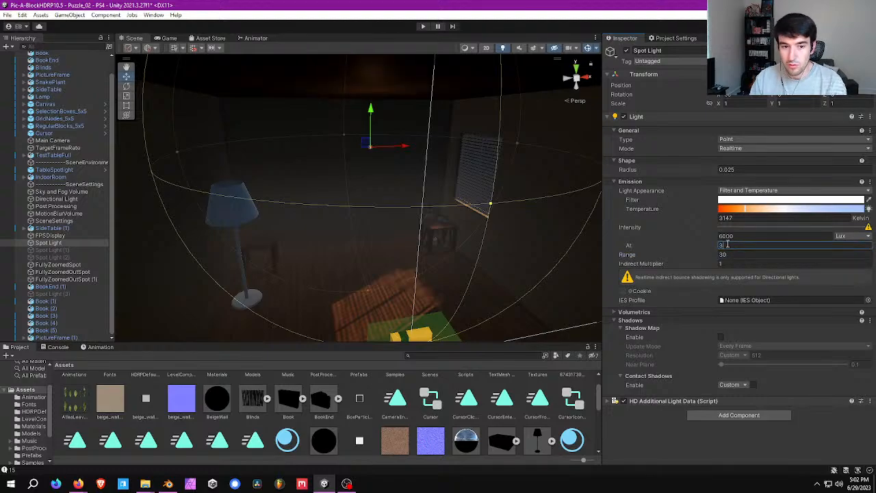
{"action": "type", "text": "0"}
Lower the point light from the ceiling toward mid-room and set its intensity to 3000 Lux
{"action": "key", "text": "w"}
{"action": "right_click_drag", "start_coordinate": [406, 169], "coordinate": [381, 153]}
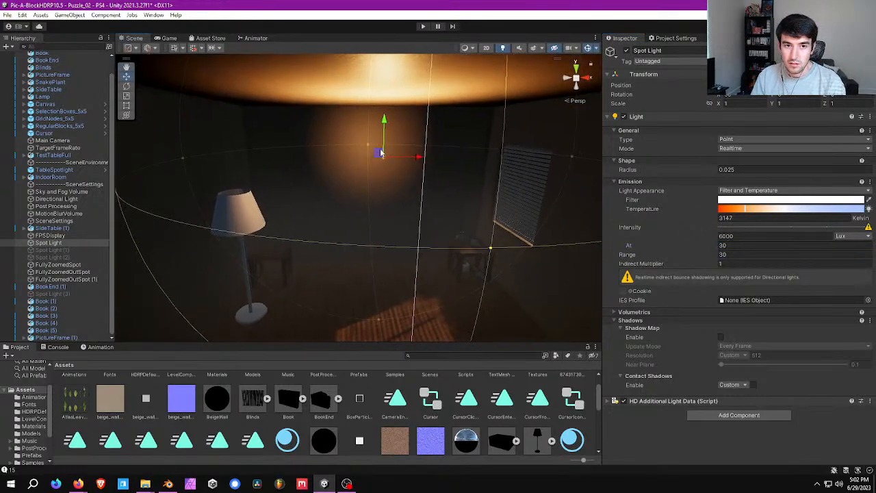
{"action": "left_click_drag", "start_coordinate": [386, 121], "coordinate": [391, 179]}
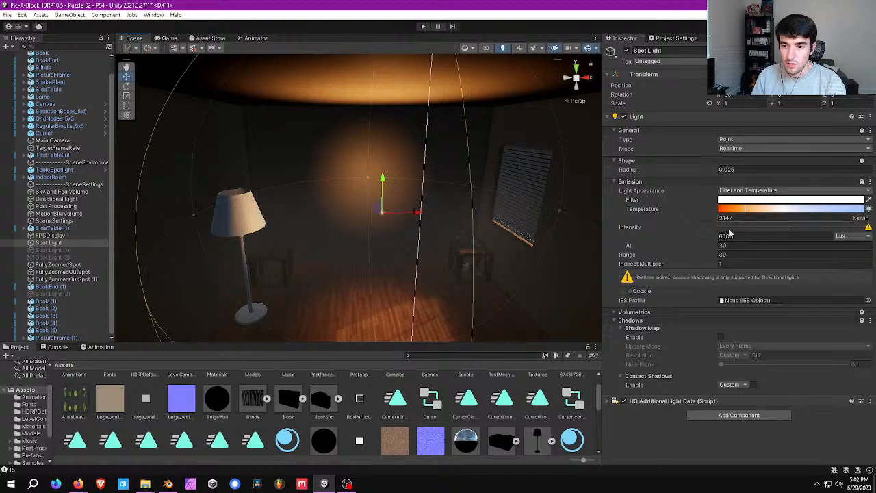
{"action": "type", "text": "300"}
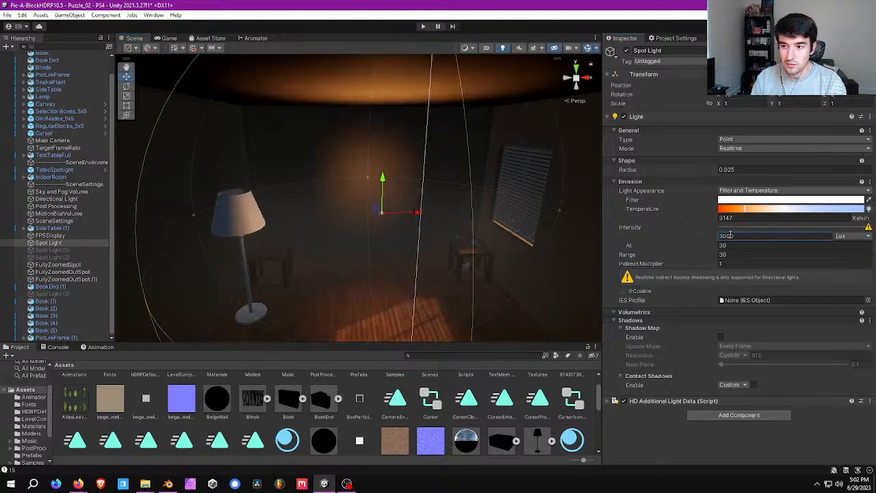
Try a radius of 108.99 on the point light, set the radius to 0 and raise the intensity to 6000 Lux
{"action": "right_click_drag", "start_coordinate": [438, 147], "coordinate": [460, 101]}
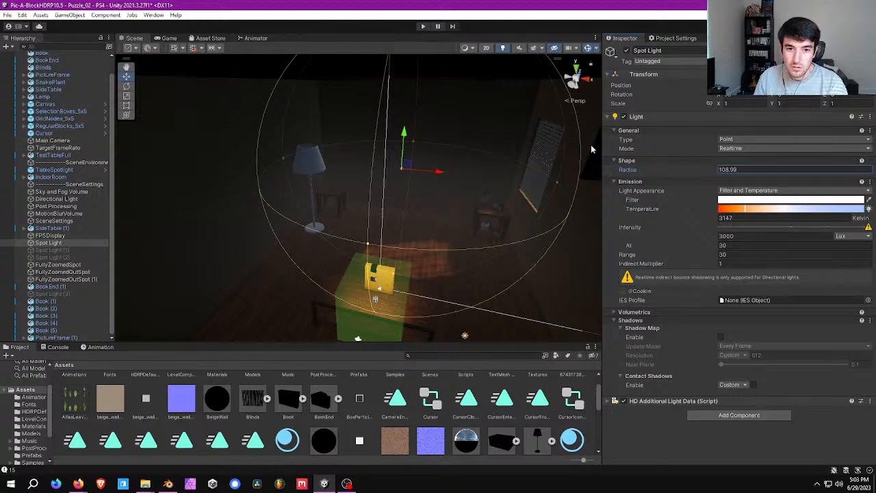
{"action": "type", "text": "0"}
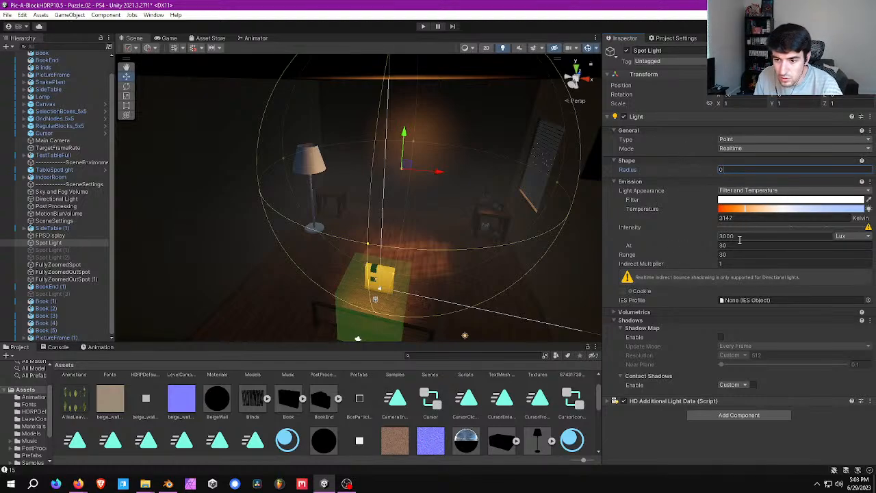
{"action": "type", "text": "600"}
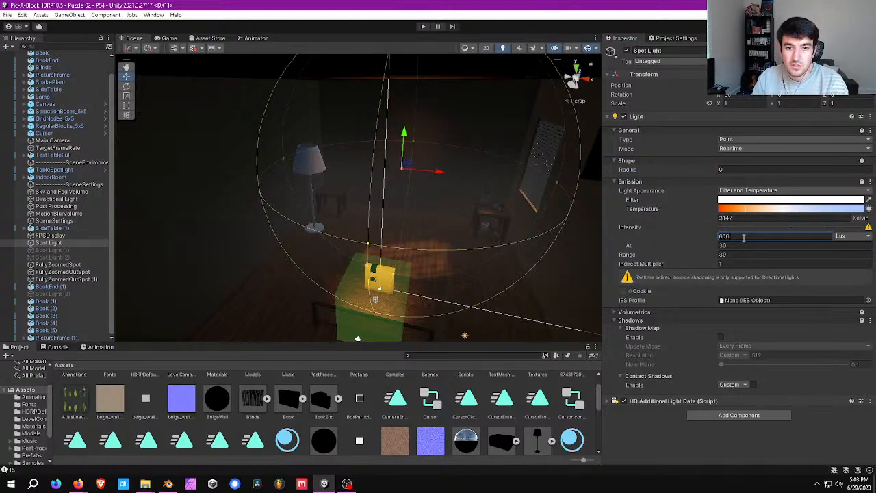
{"action": "type", "text": "0"}
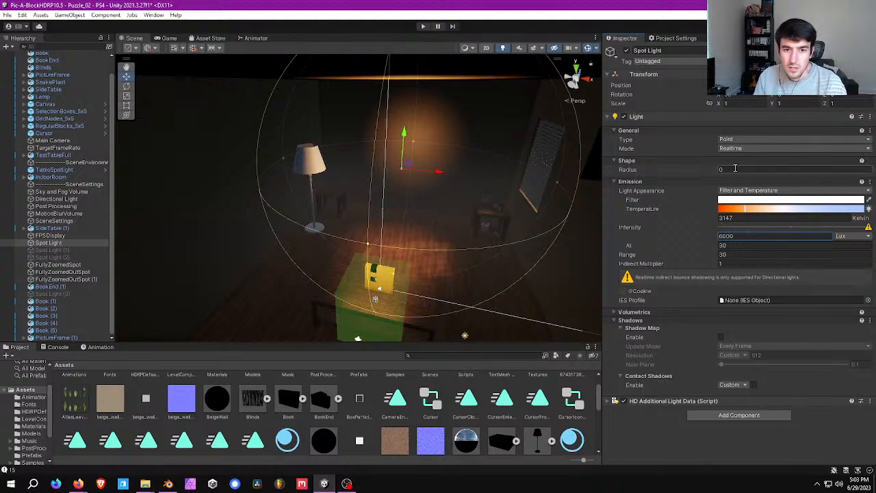
Move the point light across the room into the corner beside the floor lamp and side table
{"action": "key", "text": "w"}
{"action": "right_click_drag", "start_coordinate": [371, 203], "coordinate": [417, 180]}
{"action": "left_click_drag", "start_coordinate": [410, 197], "coordinate": [433, 219]}
{"action": "left_click", "coordinate": [433, 219]}
{"action": "right_click_drag", "start_coordinate": [432, 219], "coordinate": [401, 209]}
{"action": "left_click", "coordinate": [430, 206]}
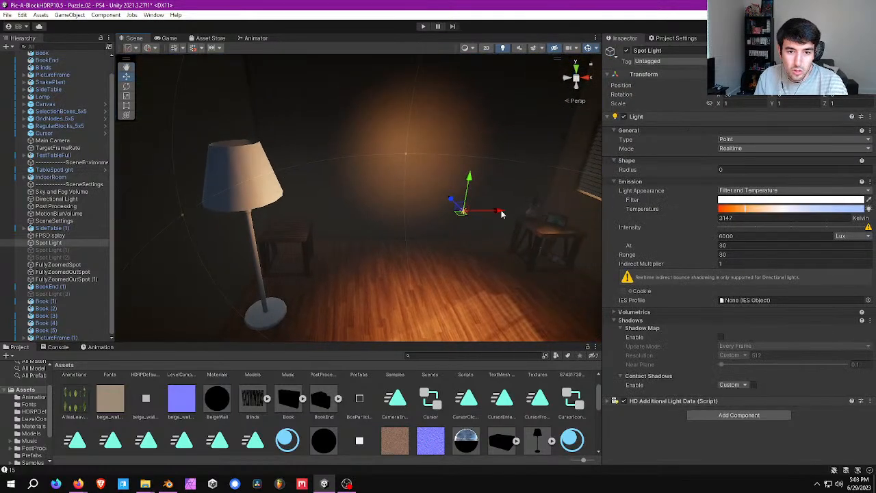
{"action": "left_click_drag", "start_coordinate": [504, 213], "coordinate": [391, 228]}
{"action": "right_click_drag", "start_coordinate": [419, 206], "coordinate": [362, 205]}
{"action": "key", "text": "d"}
{"action": "left_click_drag", "start_coordinate": [330, 204], "coordinate": [345, 89]}
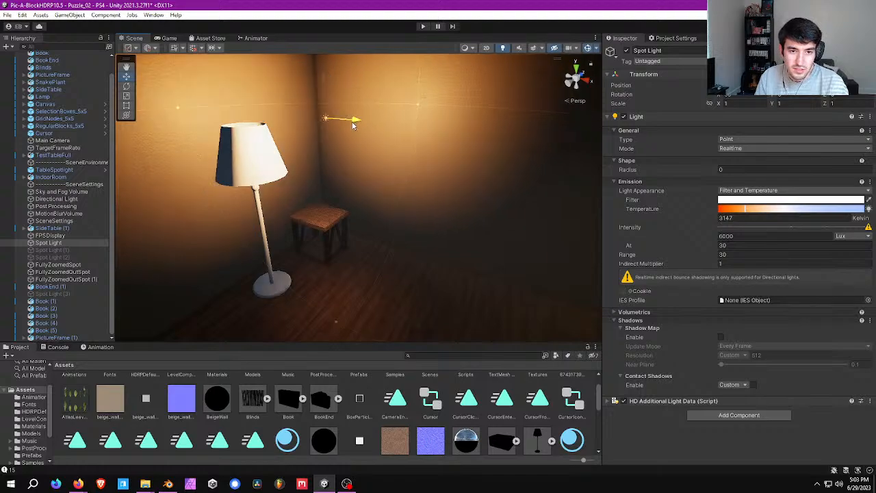
Examine how the point light illuminates the lamp corner, the side tables and the rest of the room
{"action": "right_click_drag", "start_coordinate": [383, 130], "coordinate": [497, 191]}
{"action": "key", "text": "s"}
{"action": "key", "text": "s"}
{"action": "key", "text": "w"}
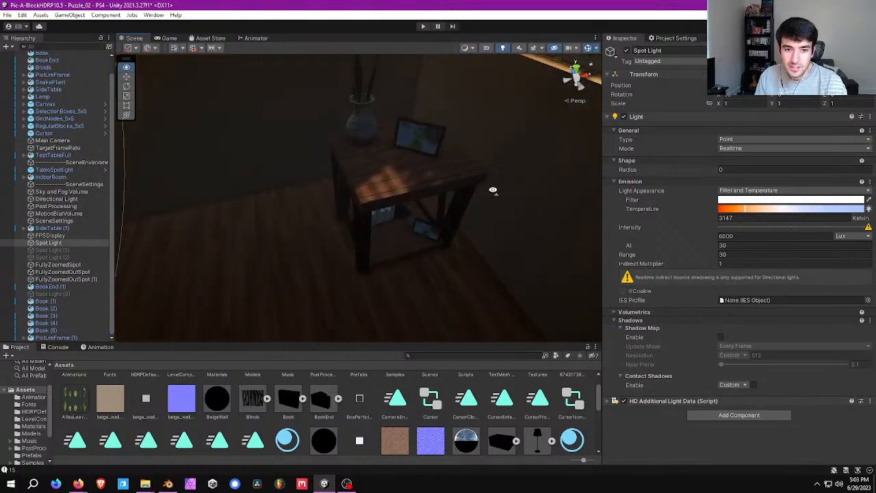
{"action": "key", "text": "a"}
{"action": "right_click_drag", "start_coordinate": [477, 157], "coordinate": [476, 158]}
{"action": "key", "text": "w"}
{"action": "key", "text": "s"}
{"action": "right_click_drag", "start_coordinate": [381, 204], "coordinate": [431, 206]}
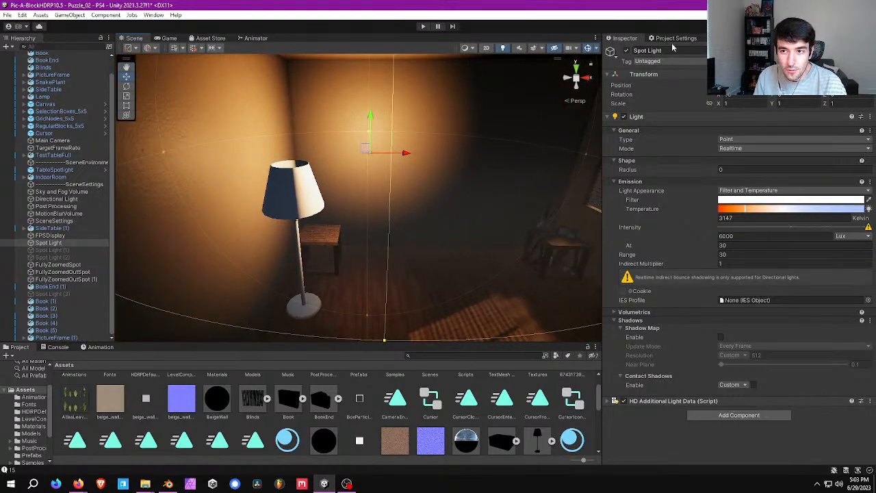
Try Realtime Global Illumination in the scene's lighting settings, examine the lamp corner, and turn it off again
{"action": "left_click", "coordinate": [723, 38]}
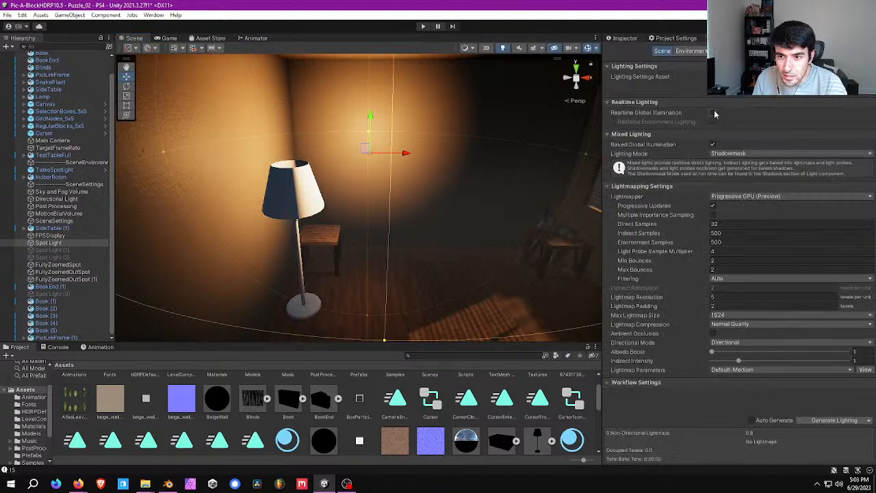
{"action": "right_click_drag", "start_coordinate": [318, 143], "coordinate": [291, 135]}
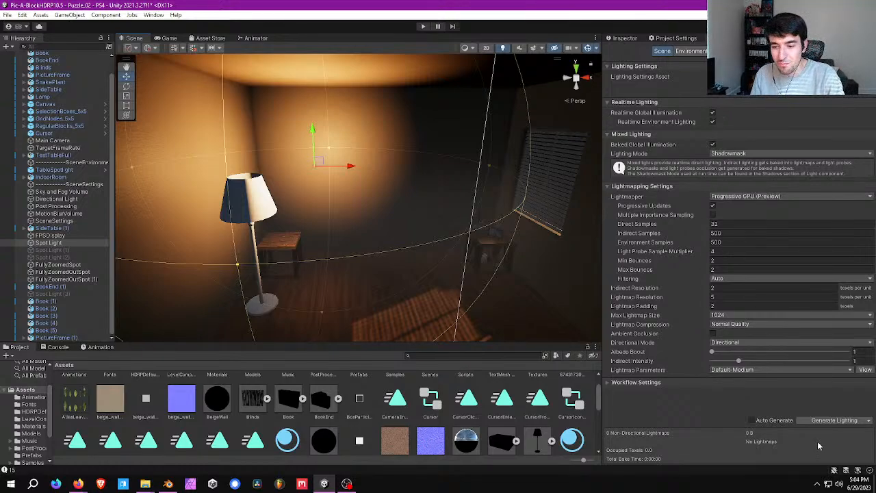
{"action": "right_click_drag", "start_coordinate": [409, 189], "coordinate": [373, 148]}
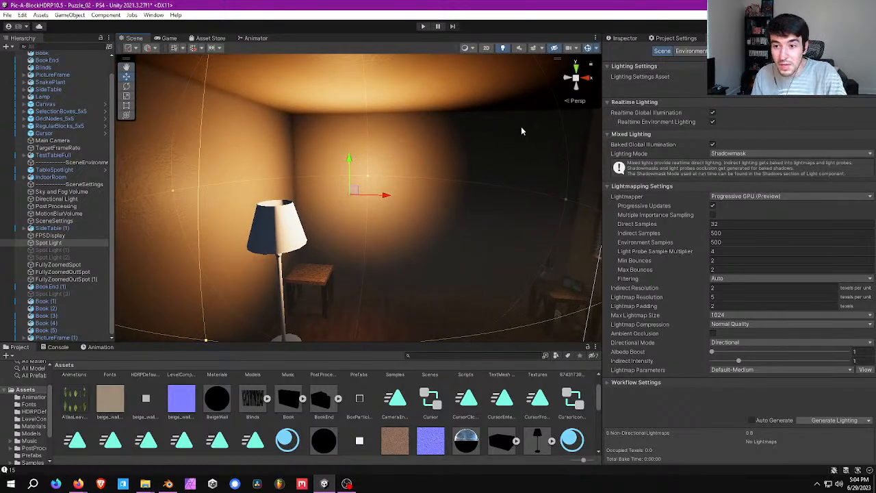
{"action": "right_click_drag", "start_coordinate": [446, 124], "coordinate": [401, 139]}
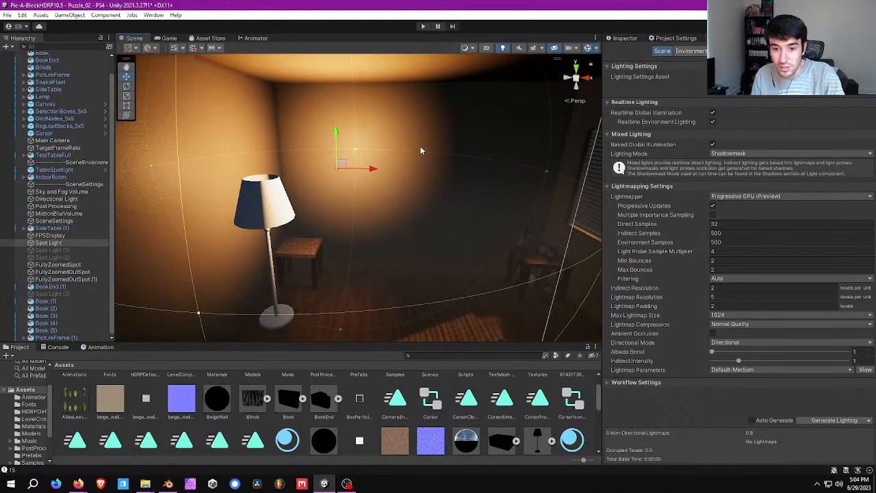
{"action": "mouse_move", "coordinate": [512, 221]}
{"action": "right_mouse_down"}
{"action": "mouse_move", "coordinate": [541, 222]}
{"action": "mouse_move", "coordinate": [520, 207]}
{"action": "right_mouse_up"}
{"action": "key", "text": "s"}
{"action": "key", "text": "w"}
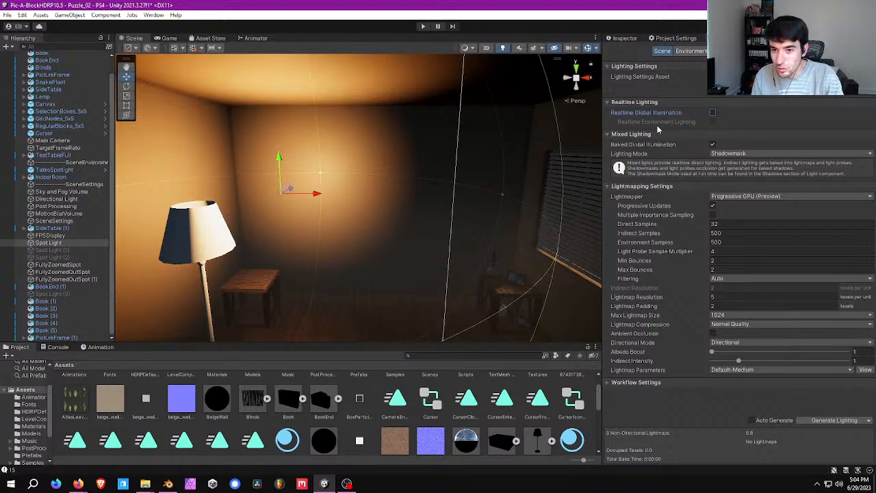
{"action": "left_click", "coordinate": [666, 102]}
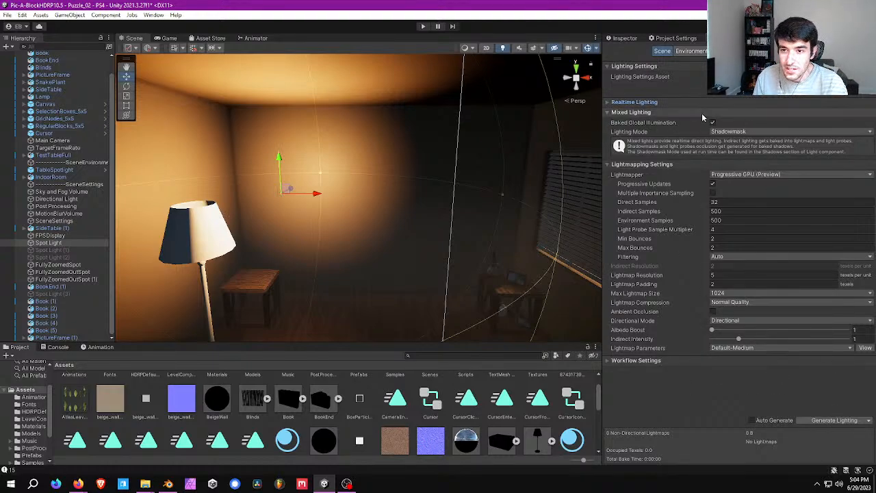
{"action": "left_click", "coordinate": [625, 38]}
Save the Puzzle_02 scene
{"action": "right_click_drag", "start_coordinate": [381, 185], "coordinate": [356, 208]}
{"action": "left_click", "coordinate": [6, 15]}
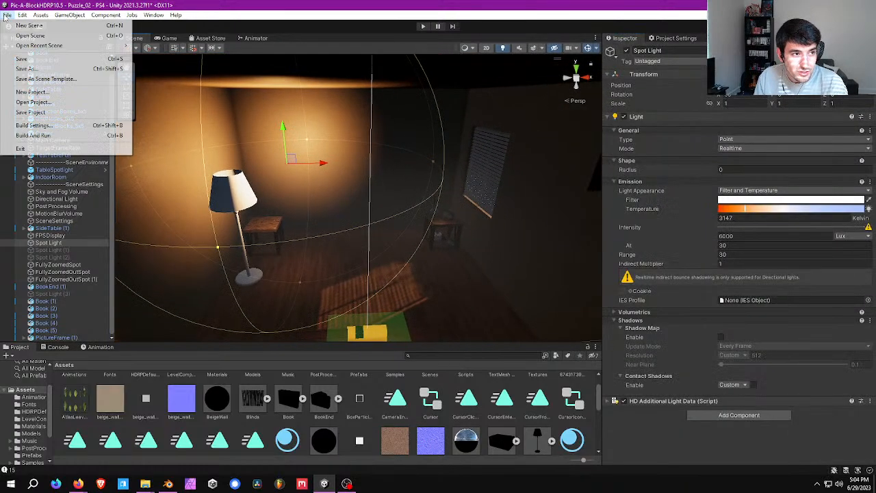
{"action": "left_click", "coordinate": [60, 59]}
Shift the point light slightly along its X axis, closer to the side wall behind the floor lamp
{"action": "right_click_drag", "start_coordinate": [263, 178], "coordinate": [270, 171]}
{"action": "key", "text": "w"}
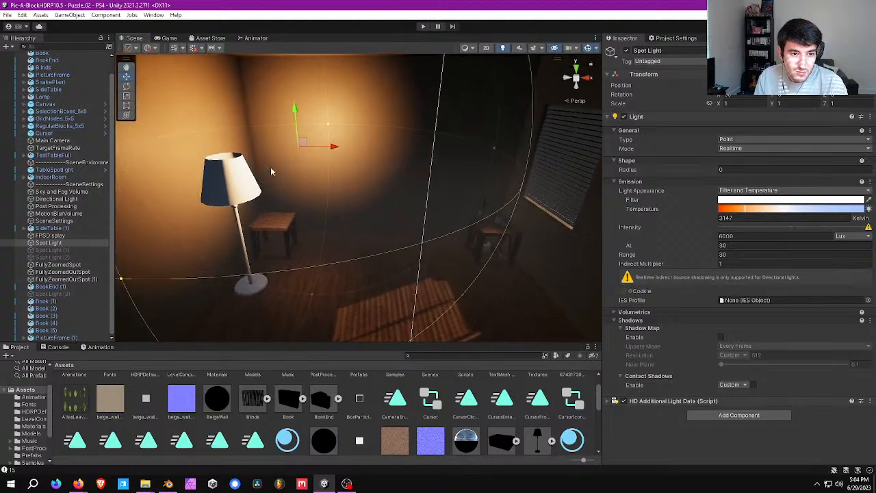
{"action": "left_click_drag", "start_coordinate": [331, 146], "coordinate": [308, 146]}
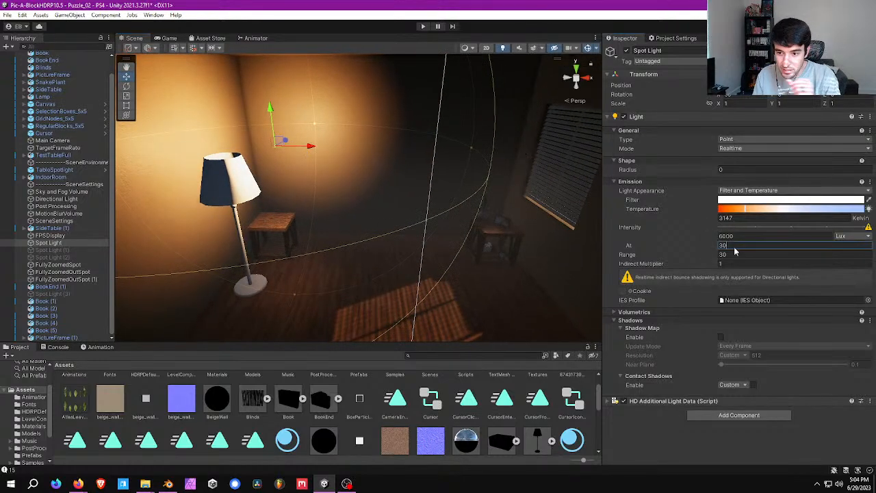
Test At distances of 50 and 5000 for the point light's intensity and set the distance to 20
{"action": "type", "text": "50"}
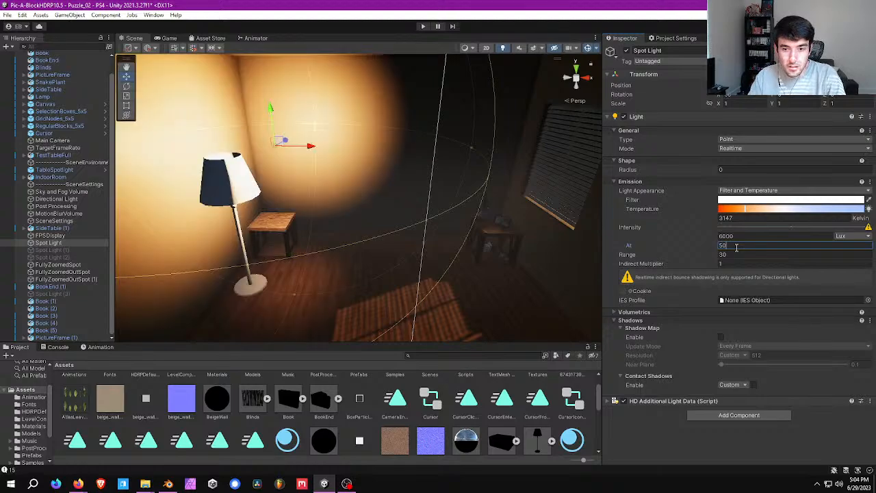
{"action": "type", "text": "00"}
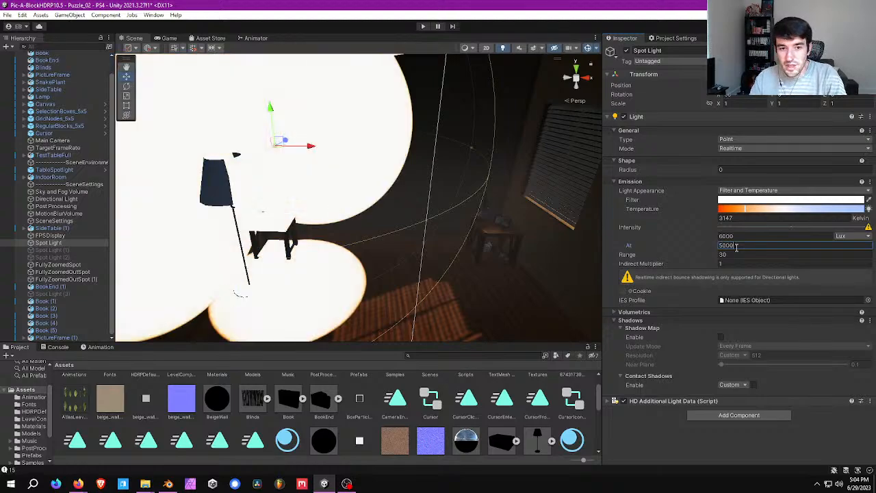
{"action": "key", "text": "BackSpace"}
{"action": "key", "text": "BackSpace"}
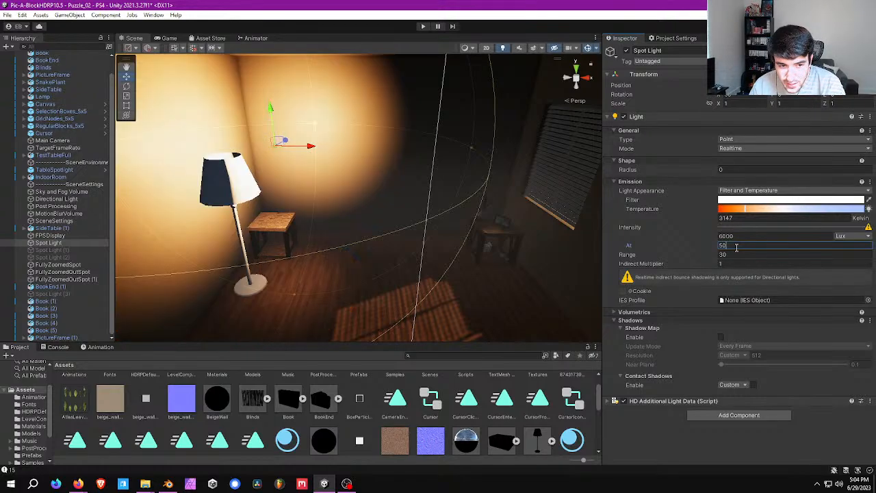
{"action": "key", "text": "BackSpace"}
{"action": "key", "text": "BackSpace"}
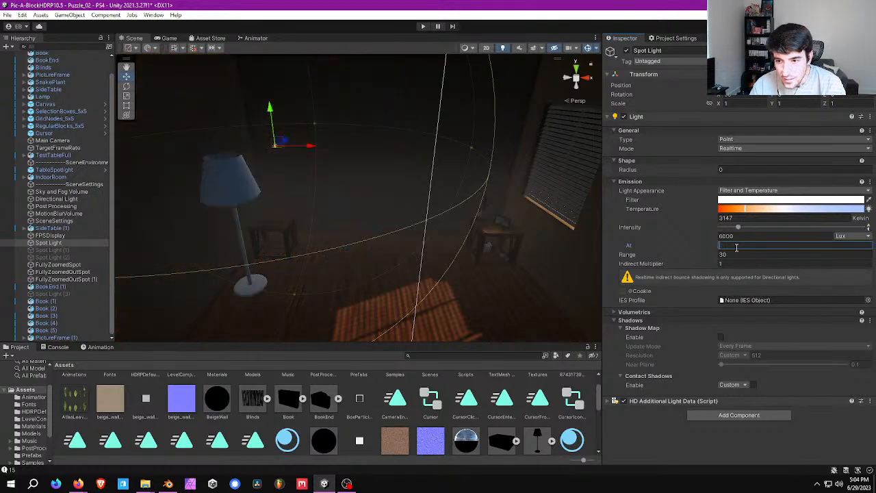
{"action": "type", "text": "20"}
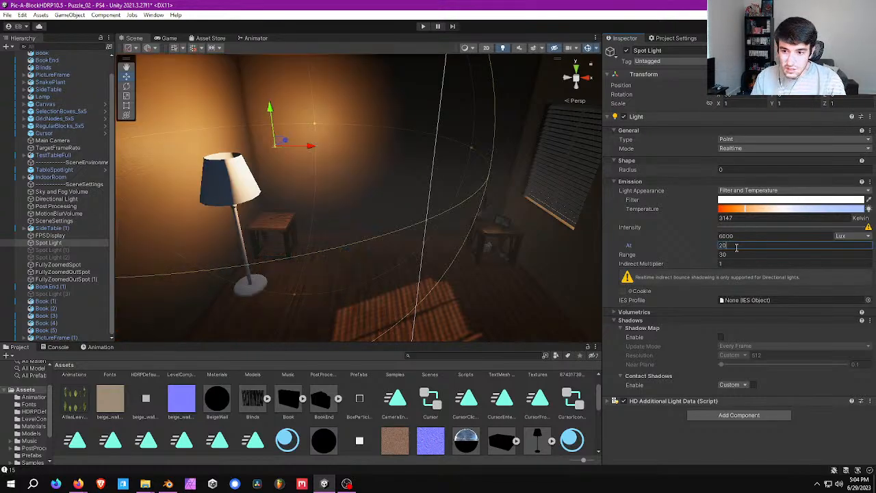
{"action": "right_click_drag", "start_coordinate": [438, 212], "coordinate": [384, 188]}
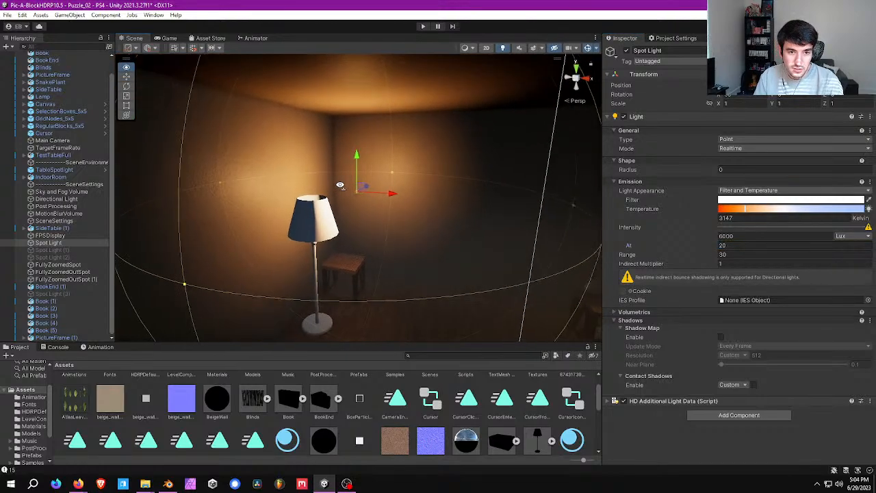
Raise the Indirect Diffuse Lighting Multiplier of the SceneSettings volume to 3.43
{"action": "left_click", "coordinate": [54, 221]}
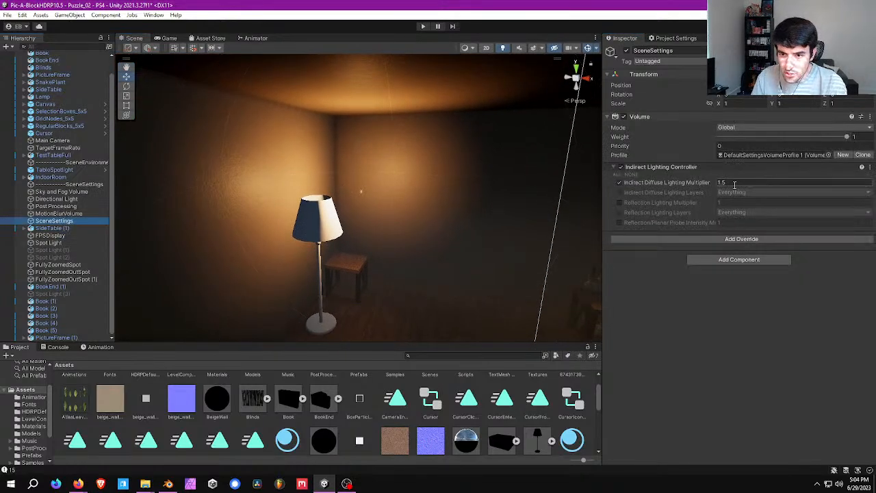
{"action": "left_click_drag", "start_coordinate": [710, 183], "coordinate": [750, 185]}
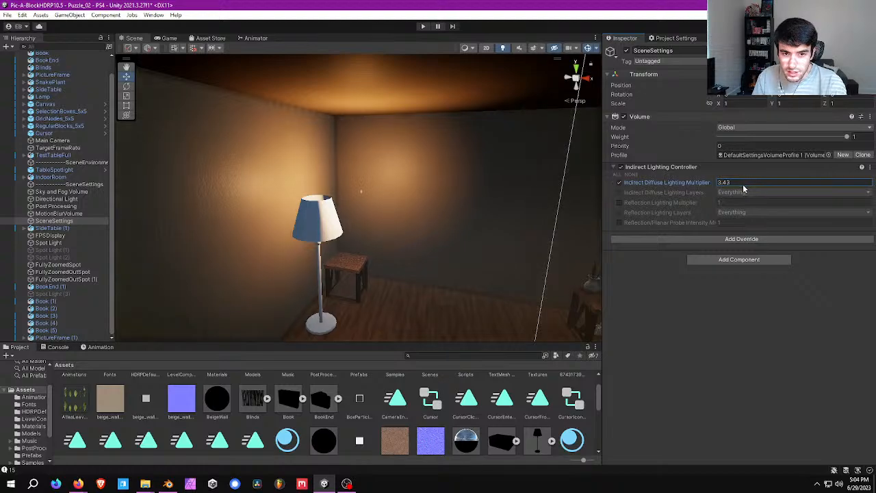
Examine the brightened room around the floor lamp, side tables and yellow puzzle block from several distances
{"action": "right_click_drag", "start_coordinate": [375, 168], "coordinate": [405, 166]}
{"action": "key", "text": "s"}
{"action": "key", "text": "w"}
{"action": "key", "text": "s"}
{"action": "key", "text": "w"}
{"action": "key", "text": "s"}
{"action": "key", "text": "w"}
{"action": "key", "text": "s"}
{"action": "key", "text": "w"}
{"action": "key", "text": "s"}
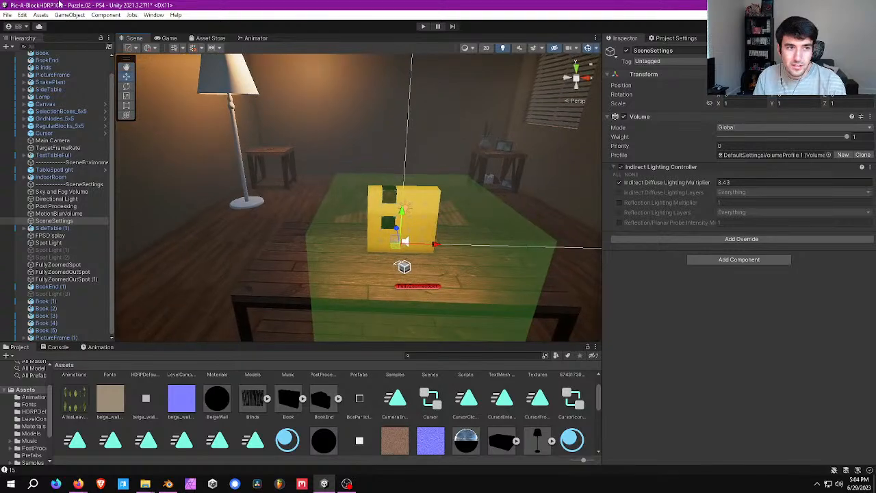
Save the Puzzle_02 scene and run it to check the lighting on the room and puzzle block
{"action": "left_click", "coordinate": [7, 15]}
{"action": "left_click", "coordinate": [31, 60]}
{"action": "key", "text": "d"}
{"action": "right_click_drag", "start_coordinate": [308, 145], "coordinate": [309, 126]}
{"action": "key", "text": "s"}
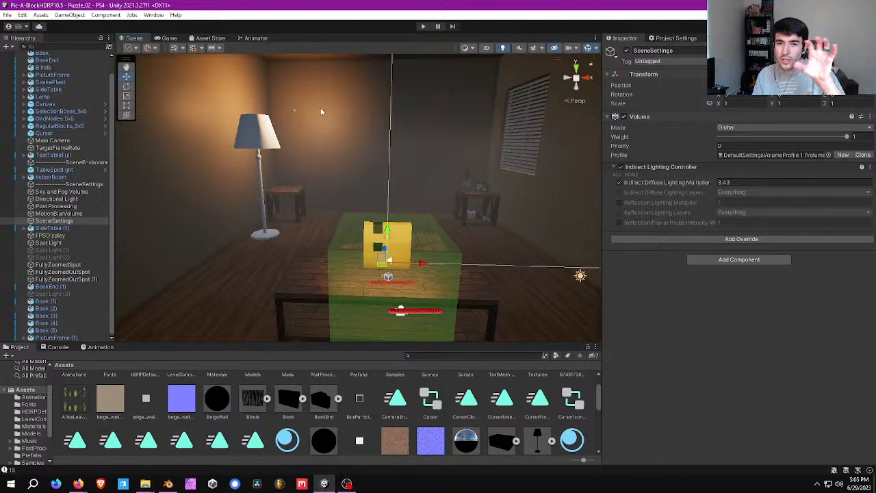
{"action": "left_click", "coordinate": [423, 27]}
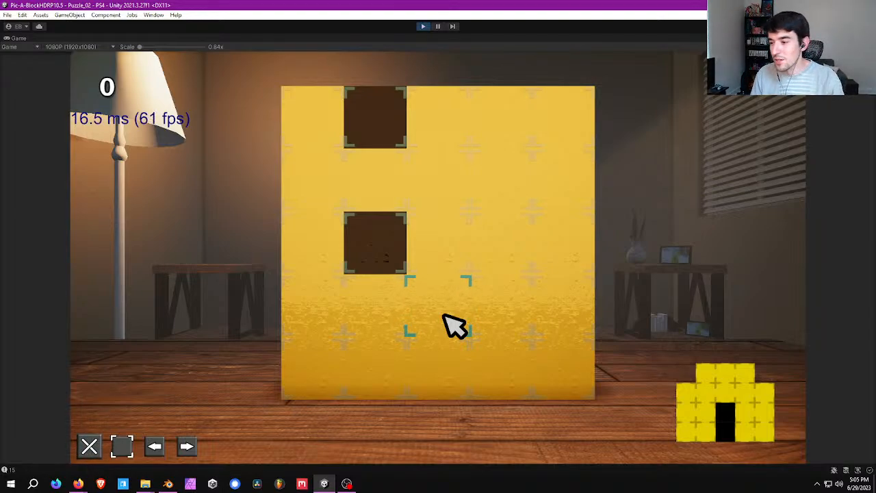
{"action": "key", "text": "alt+Tab"}
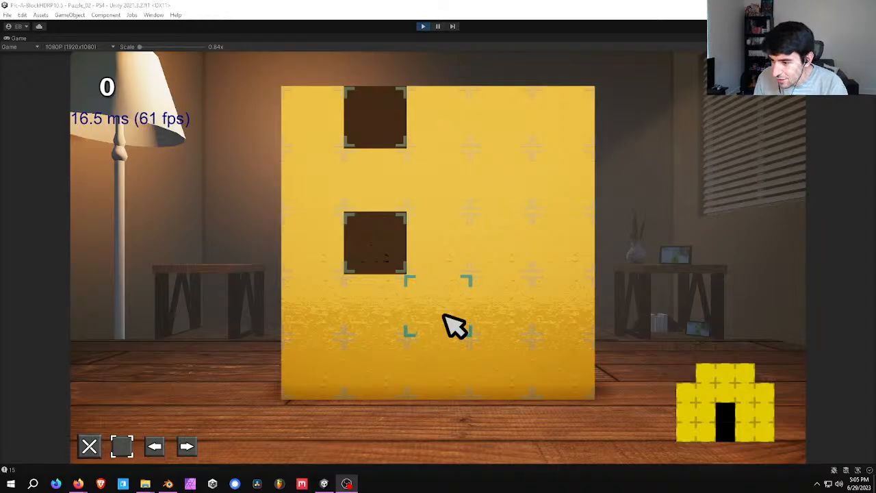
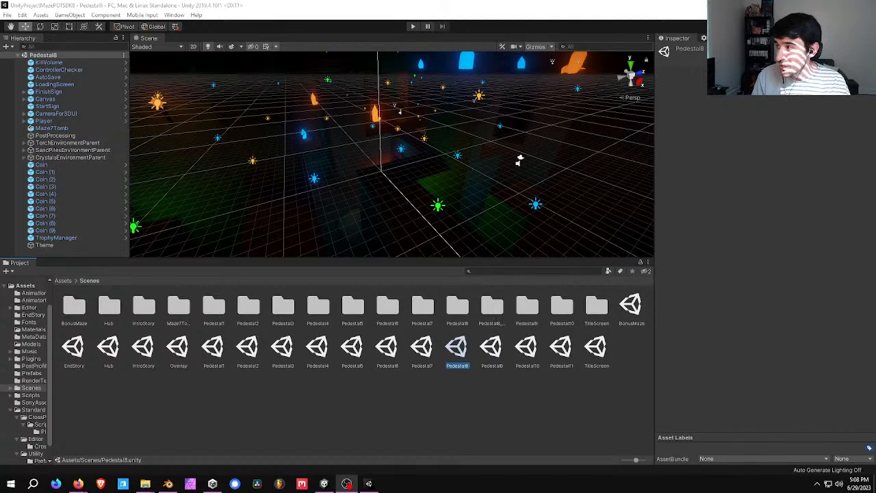
Switch to the other Unity editor with the Pedestal8 maze scene and turn off scene lighting in the Scene view
{"action": "key", "text": "alt+Tab"}
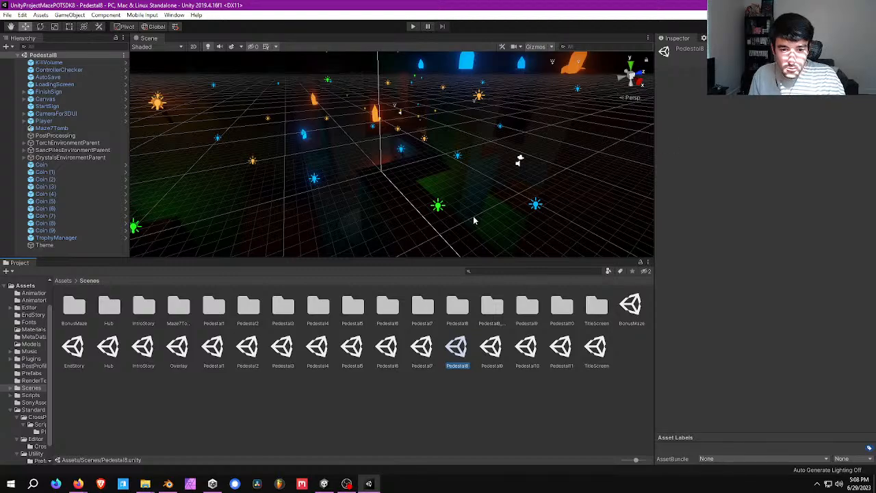
{"action": "key", "text": "w"}
{"action": "right_click_drag", "start_coordinate": [386, 141], "coordinate": [413, 113]}
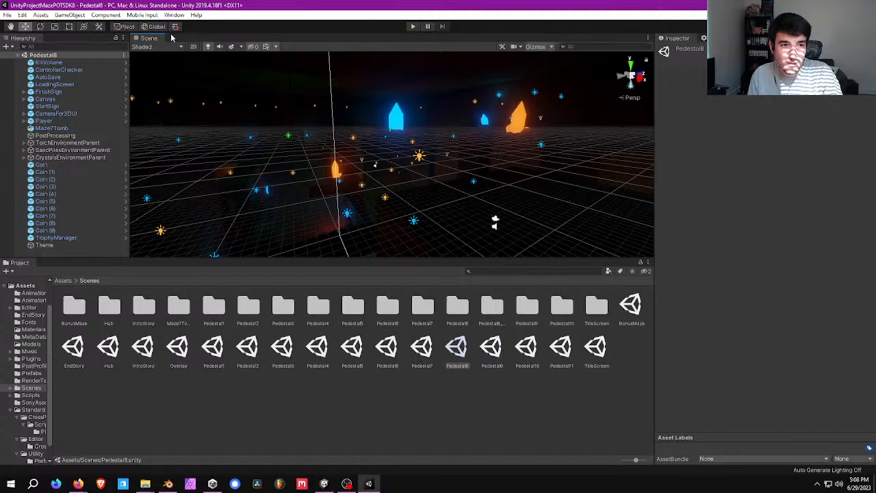
{"action": "left_click", "coordinate": [208, 47]}
{"action": "right_click_drag", "start_coordinate": [332, 137], "coordinate": [351, 142]}
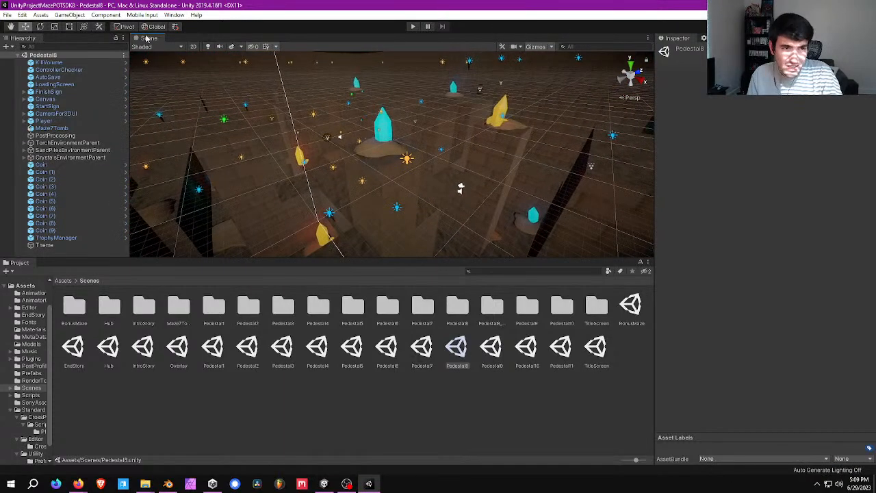
Maximize the Scene view and examine the unlit maze's corridors, crystals and torch lights, ending close to a blue crystal
{"action": "left_click", "coordinate": [185, 44]}
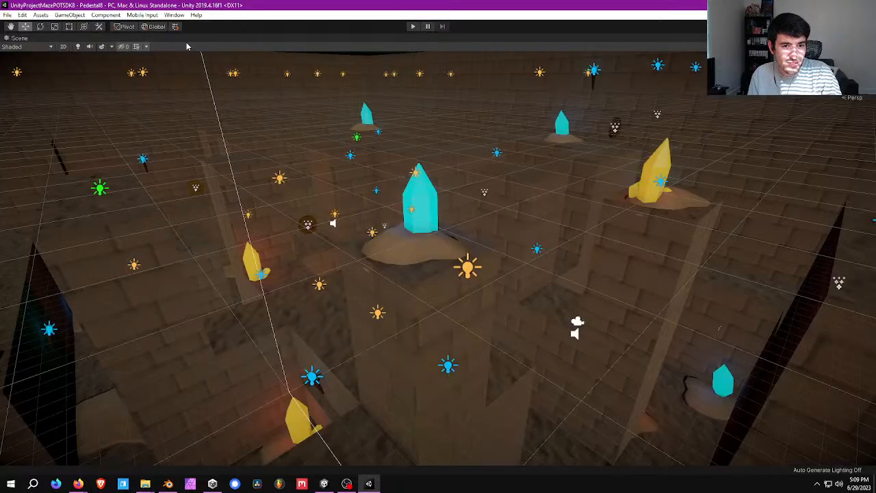
{"action": "right_click_drag", "start_coordinate": [393, 177], "coordinate": [317, 176]}
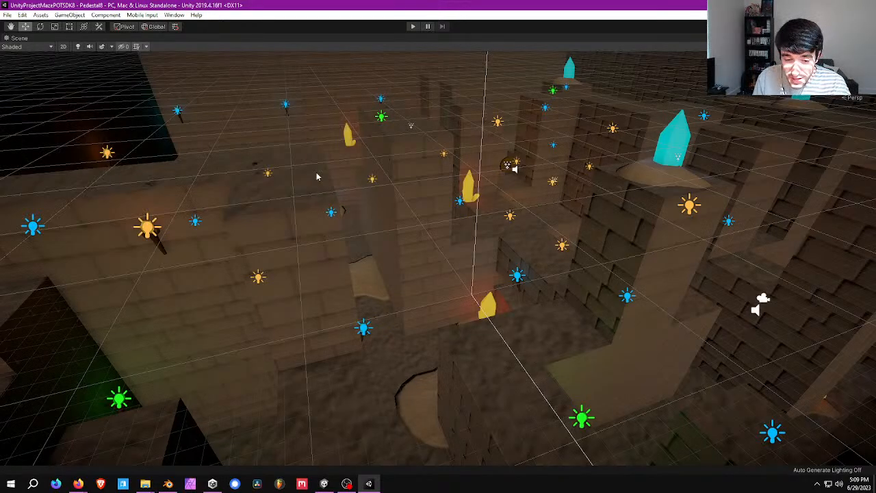
{"action": "right_click_drag", "start_coordinate": [363, 211], "coordinate": [454, 327]}
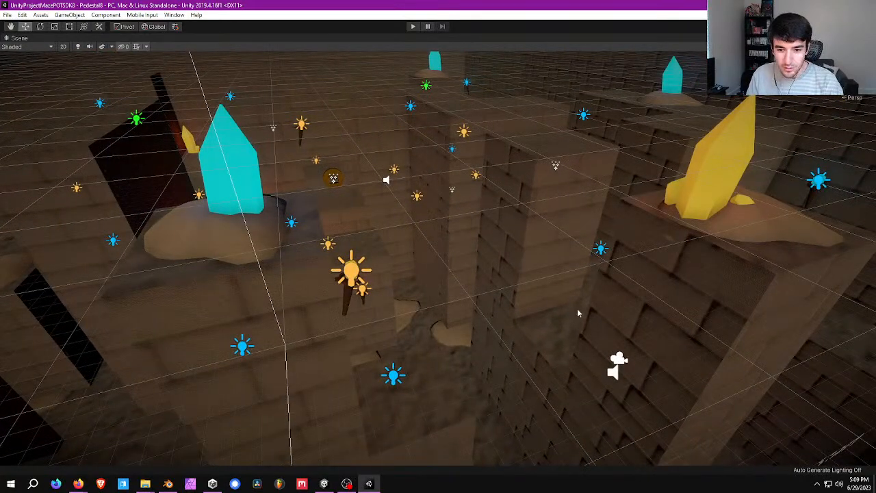
{"action": "right_click_drag", "start_coordinate": [578, 313], "coordinate": [518, 224]}
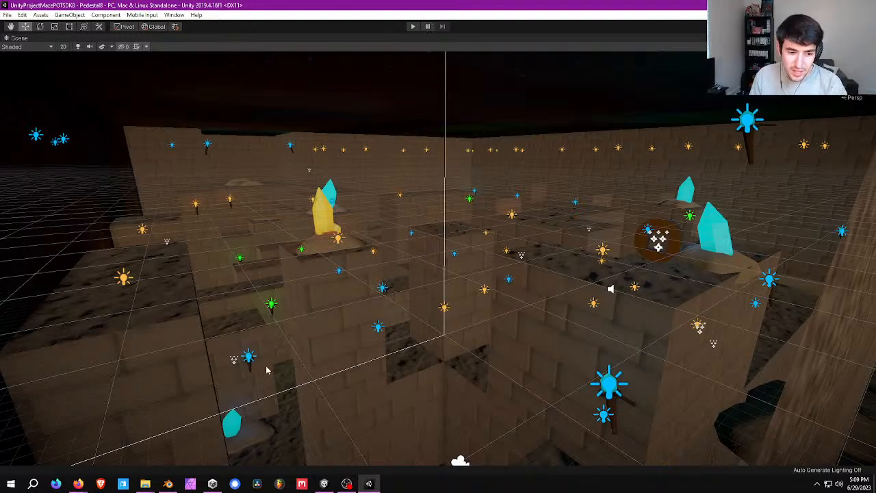
{"action": "right_click_drag", "start_coordinate": [267, 351], "coordinate": [198, 404]}
{"action": "key", "text": "w"}
{"action": "key", "text": "w"}
{"action": "mouse_move", "coordinate": [423, 287]}
{"action": "right_mouse_down"}
{"action": "mouse_move", "coordinate": [417, 295]}
{"action": "mouse_move", "coordinate": [430, 273]}
{"action": "right_mouse_up"}
{"action": "key", "text": "w"}
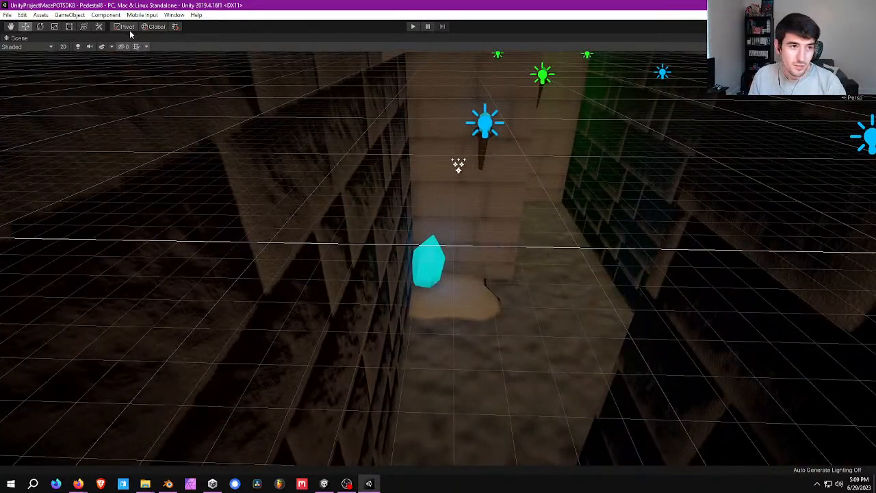
Turn scene lighting back on and examine the glowing crystals and the coloured torch lights across the maze
{"action": "left_click", "coordinate": [77, 47]}
{"action": "key", "text": "w"}
{"action": "right_click_drag", "start_coordinate": [479, 218], "coordinate": [469, 190]}
{"action": "key", "text": "s"}
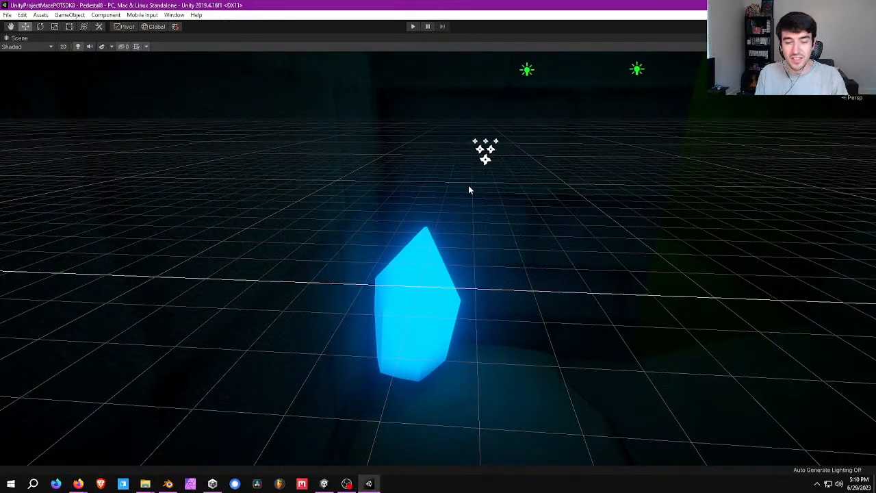
{"action": "mouse_move", "coordinate": [449, 219]}
{"action": "right_mouse_down"}
{"action": "mouse_move", "coordinate": [587, 201]}
{"action": "mouse_move", "coordinate": [595, 192]}
{"action": "mouse_move", "coordinate": [518, 153]}
{"action": "mouse_move", "coordinate": [524, 157]}
{"action": "mouse_move", "coordinate": [259, 155]}
{"action": "mouse_move", "coordinate": [289, 155]}
{"action": "mouse_move", "coordinate": [187, 145]}
{"action": "mouse_move", "coordinate": [219, 199]}
{"action": "mouse_move", "coordinate": [294, 162]}
{"action": "mouse_move", "coordinate": [267, 143]}
{"action": "mouse_move", "coordinate": [348, 180]}
{"action": "mouse_move", "coordinate": [421, 239]}
{"action": "mouse_move", "coordinate": [479, 246]}
{"action": "mouse_move", "coordinate": [494, 239]}
{"action": "mouse_move", "coordinate": [404, 233]}
{"action": "mouse_move", "coordinate": [428, 198]}
{"action": "mouse_move", "coordinate": [465, 199]}
{"action": "mouse_move", "coordinate": [479, 209]}
{"action": "mouse_move", "coordinate": [401, 180]}
{"action": "mouse_move", "coordinate": [411, 210]}
{"action": "mouse_move", "coordinate": [411, 202]}
{"action": "mouse_move", "coordinate": [456, 214]}
{"action": "right_mouse_up"}
{"action": "scroll", "coordinate": [456, 218], "scroll_direction": "up", "scroll_amount": 4}
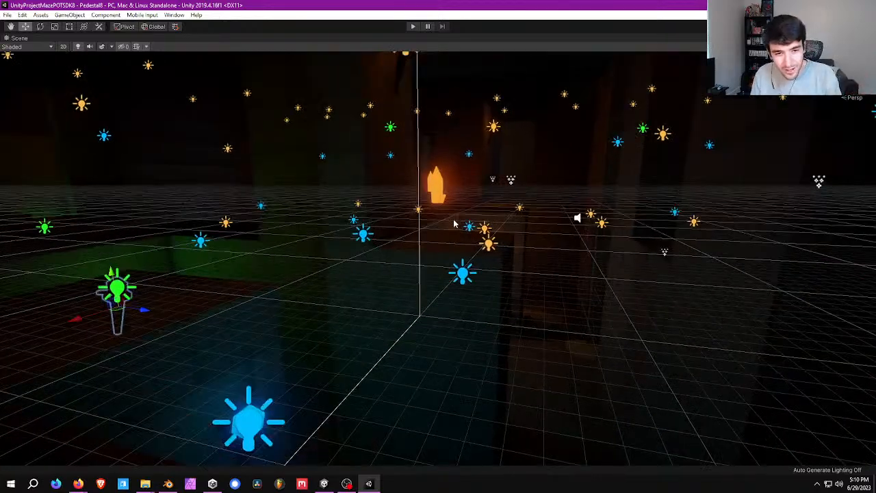
{"action": "middle_click_drag", "start_coordinate": [455, 222], "coordinate": [418, 239]}
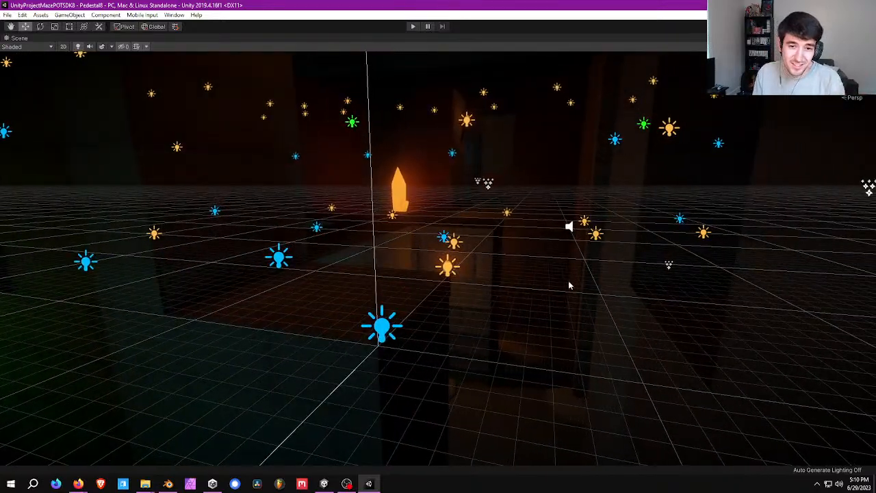
{"action": "right_click_drag", "start_coordinate": [569, 285], "coordinate": [519, 160]}
{"action": "right_click_drag", "start_coordinate": [517, 192], "coordinate": [488, 213]}
{"action": "scroll", "coordinate": [408, 211], "scroll_direction": "up", "scroll_amount": 2}
{"action": "right_click_drag", "start_coordinate": [402, 216], "coordinate": [427, 235]}
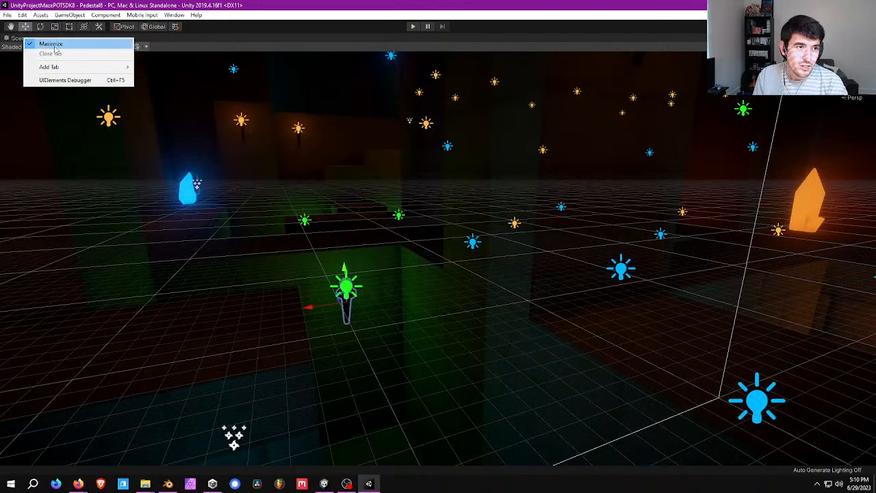
Restore the normal editor layout, test-run the Pedestal8 level briefly, and stop it
{"action": "left_click", "coordinate": [50, 43]}
{"action": "left_click", "coordinate": [412, 28]}
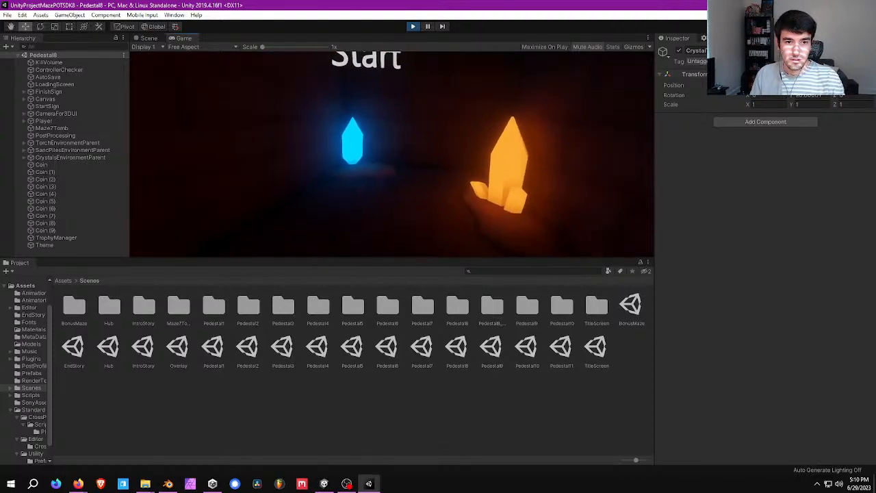
{"action": "key", "text": "Escape"}
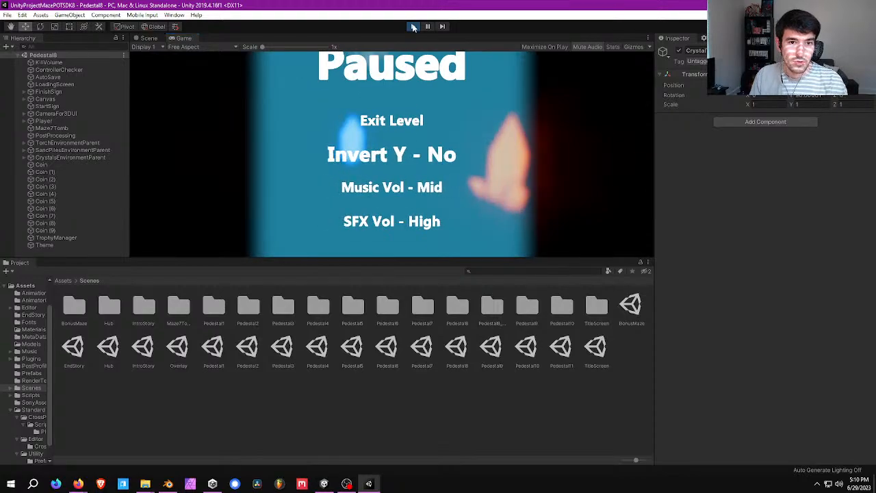
{"action": "left_click", "coordinate": [414, 27]}
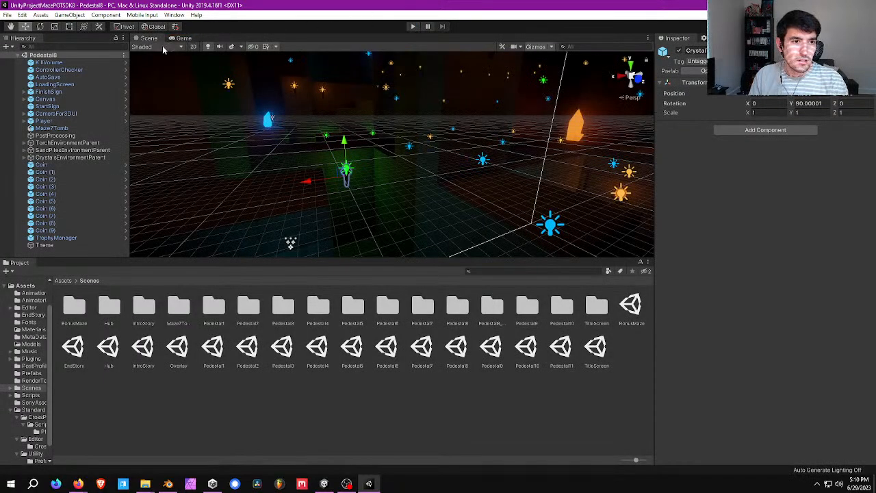
Set the Game view resolution to 720P (1280x720) with Maximize On Play enabled, and return to the Scene view
{"action": "left_click", "coordinate": [183, 39]}
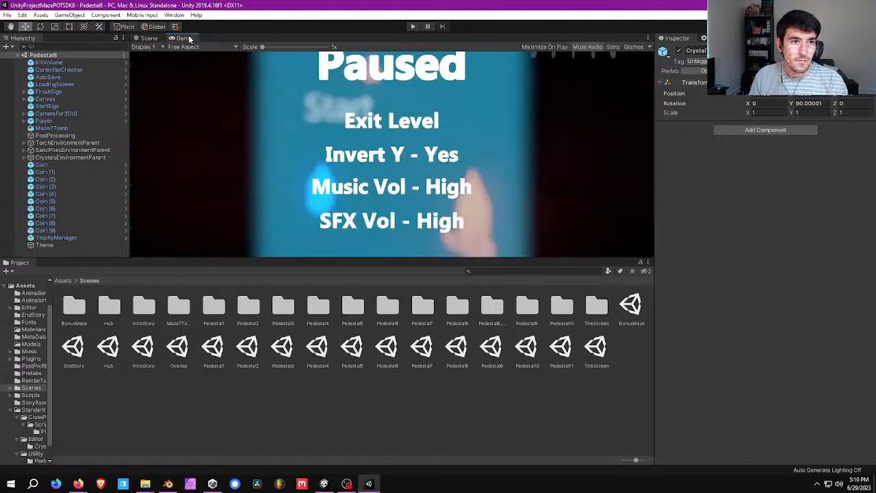
{"action": "left_click", "coordinate": [204, 46]}
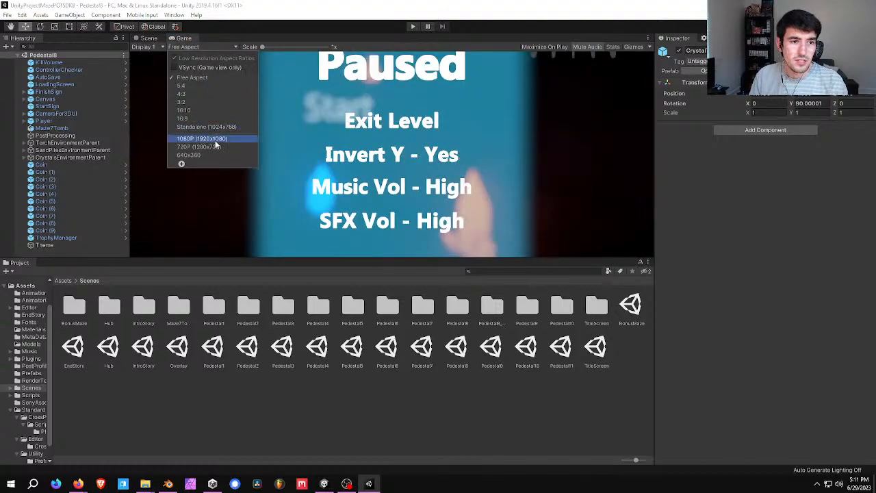
{"action": "left_click", "coordinate": [217, 139]}
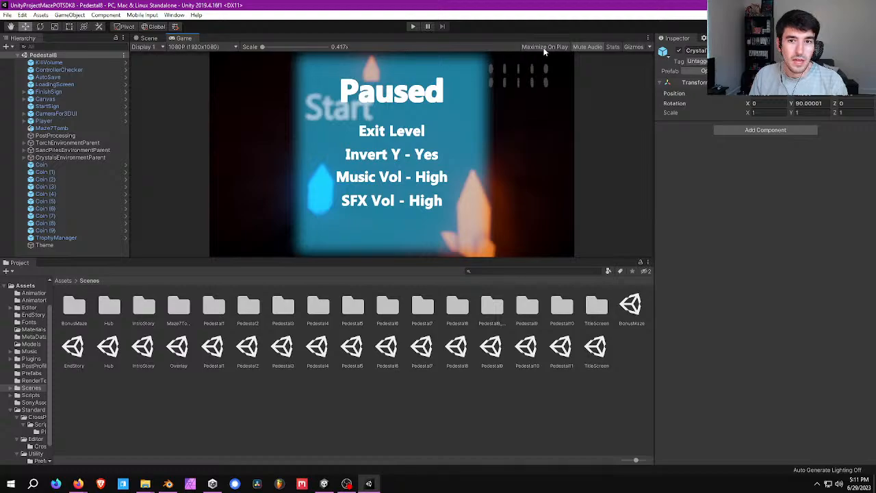
{"action": "left_click", "coordinate": [201, 47]}
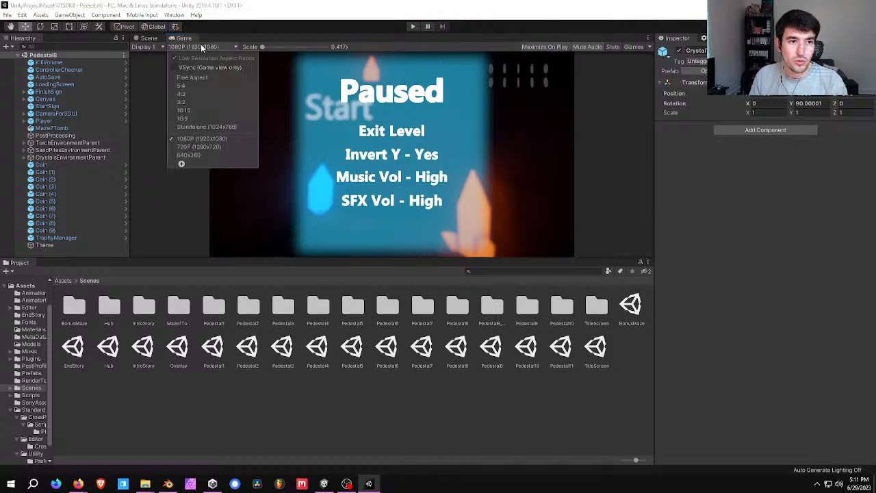
{"action": "left_click", "coordinate": [221, 147]}
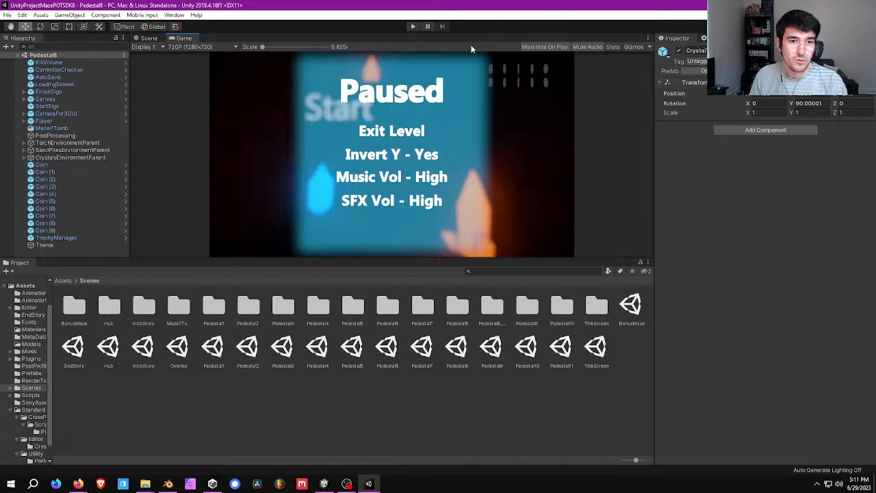
{"action": "left_click", "coordinate": [214, 47]}
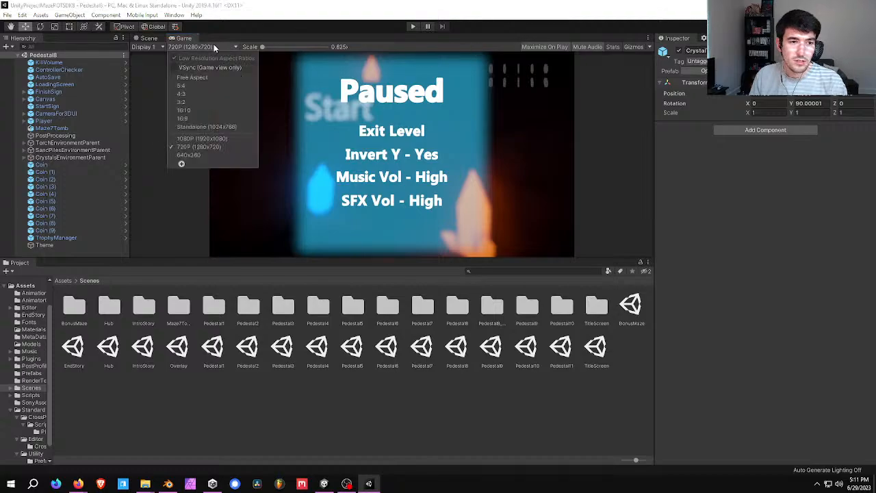
{"action": "left_click", "coordinate": [149, 38]}
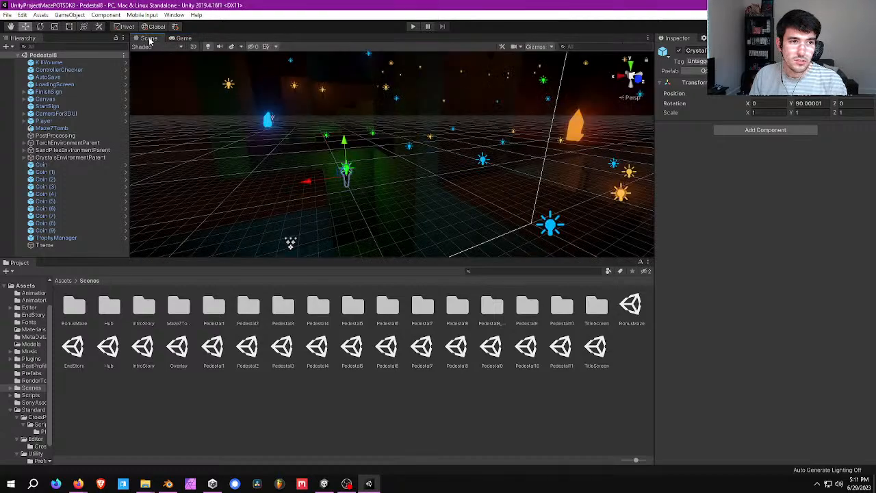
Play-test the Pedestal8 level and walk from the start past the blue and orange crystals to the torch-lit wall opening
{"action": "left_click", "coordinate": [417, 27]}
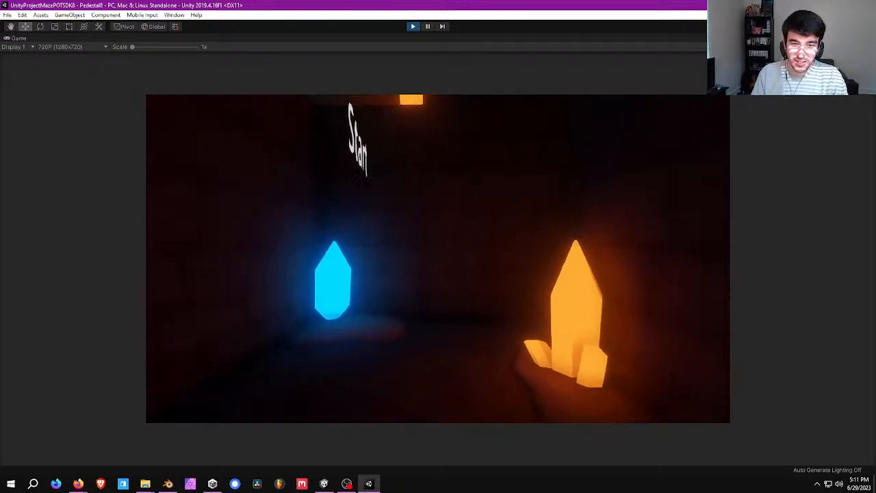
{"action": "key", "text": "w"}
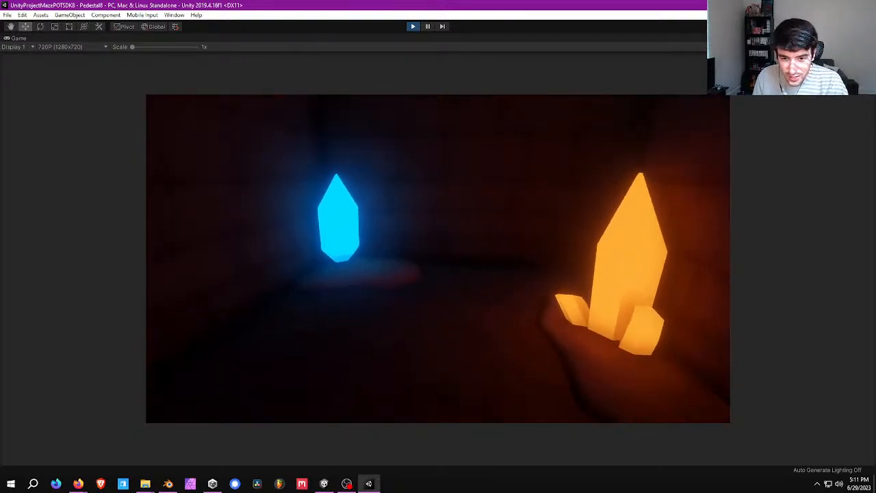
{"action": "key", "text": "w"}
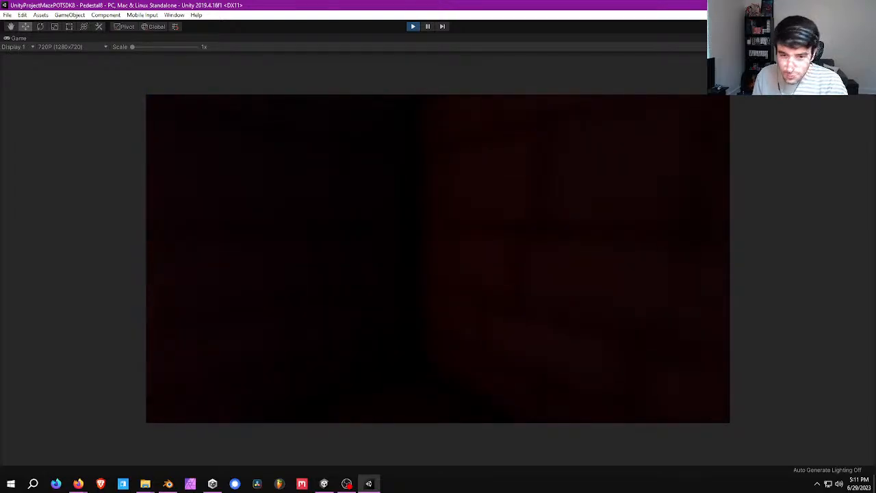
{"action": "key", "text": "w"}
{"action": "key", "text": "w"}
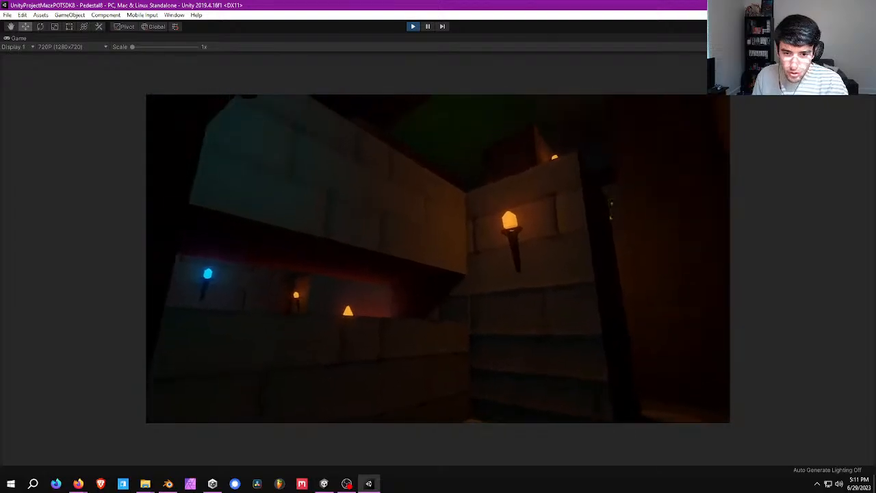
Walk through the lower maze corridors, examining how the orange and blue torches light the brick walls
{"action": "key", "text": "w"}
{"action": "key", "text": "w"}
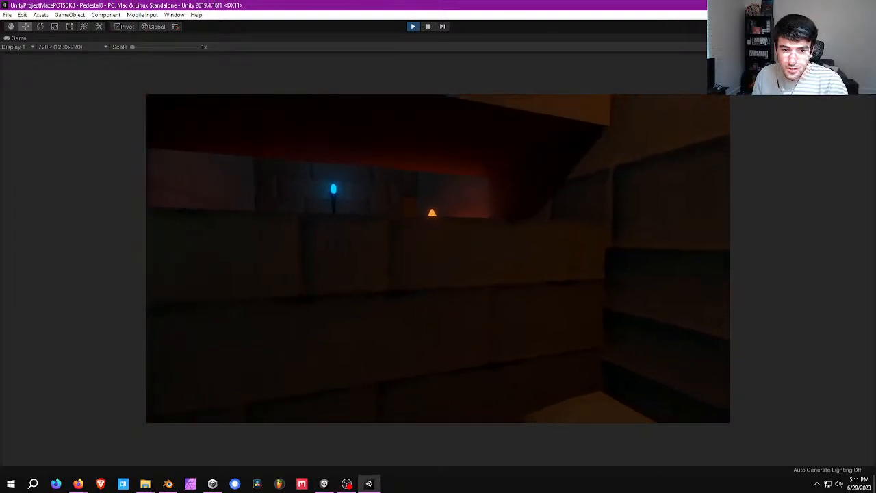
{"action": "key", "text": "w"}
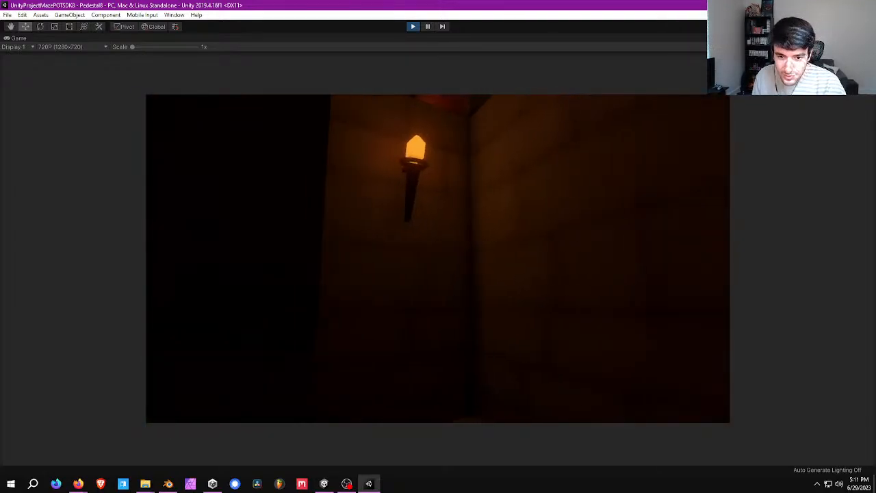
{"action": "key", "text": "w"}
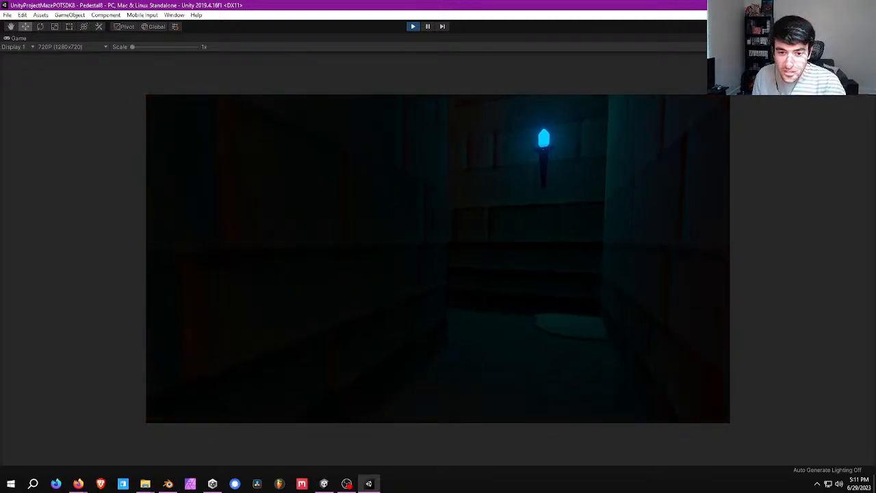
{"action": "key", "text": "w"}
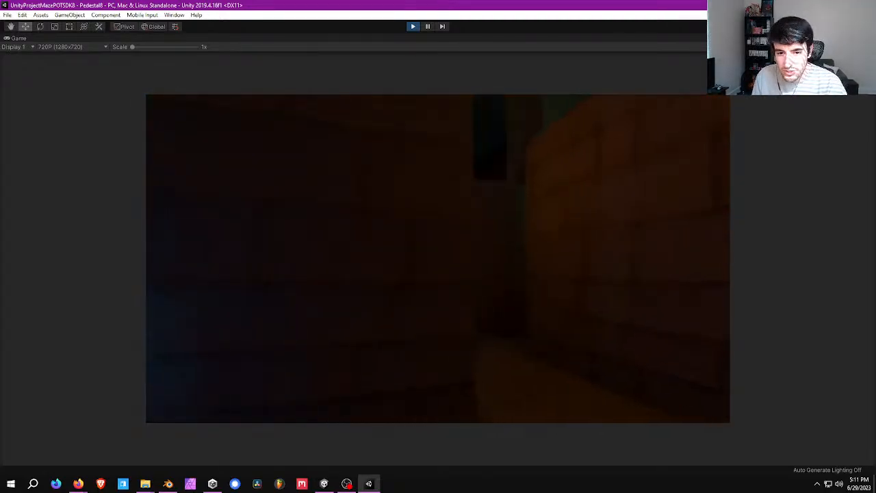
{"action": "key", "text": "w"}
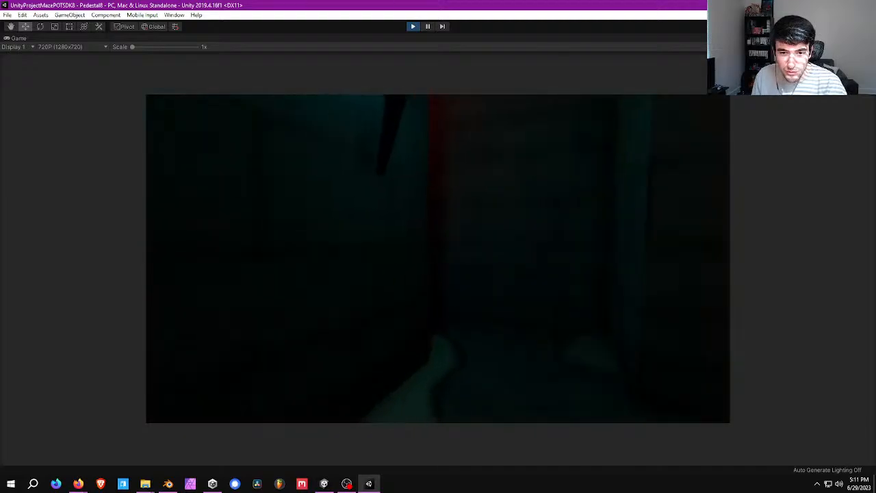
{"action": "key", "text": "w"}
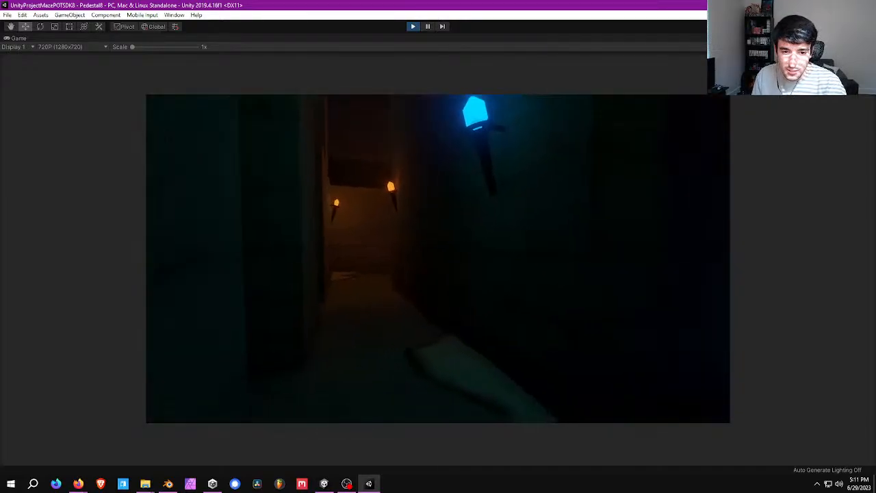
Follow the narrow corridors past the blue torches to the ramp beside an orange torch, checking the lighting in the dark stretches
{"action": "key", "text": "w"}
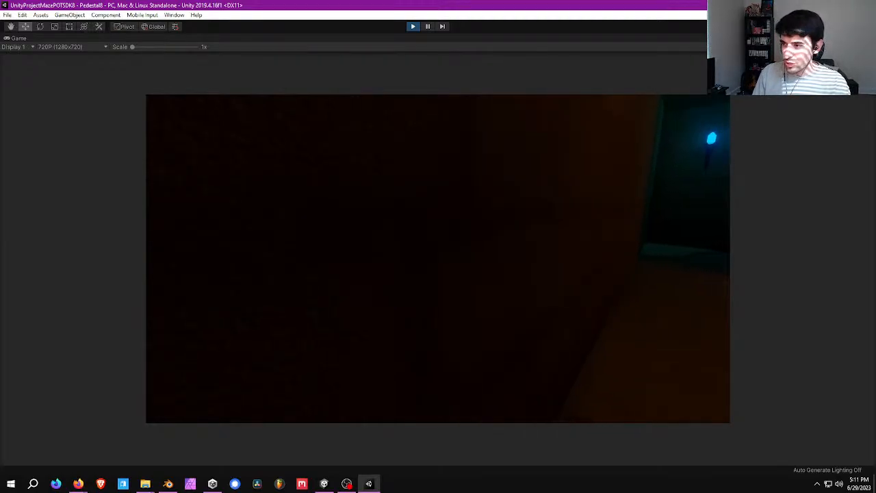
{"action": "key", "text": "w"}
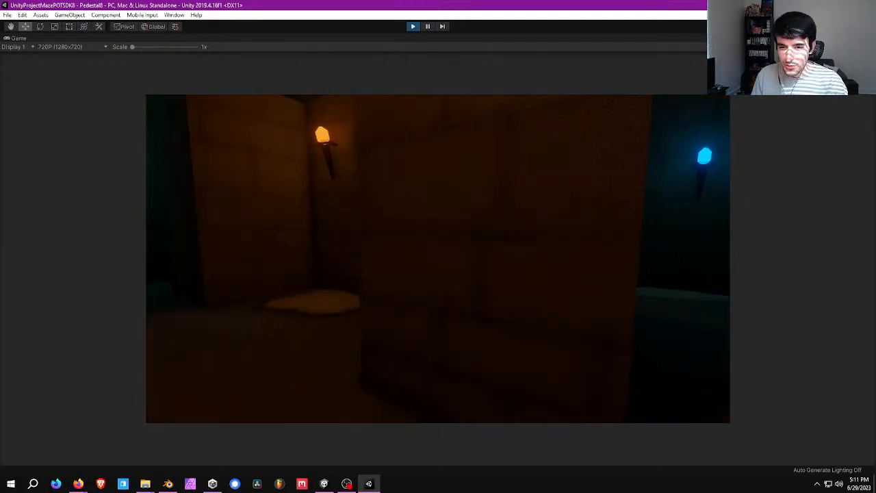
{"action": "key", "text": "w"}
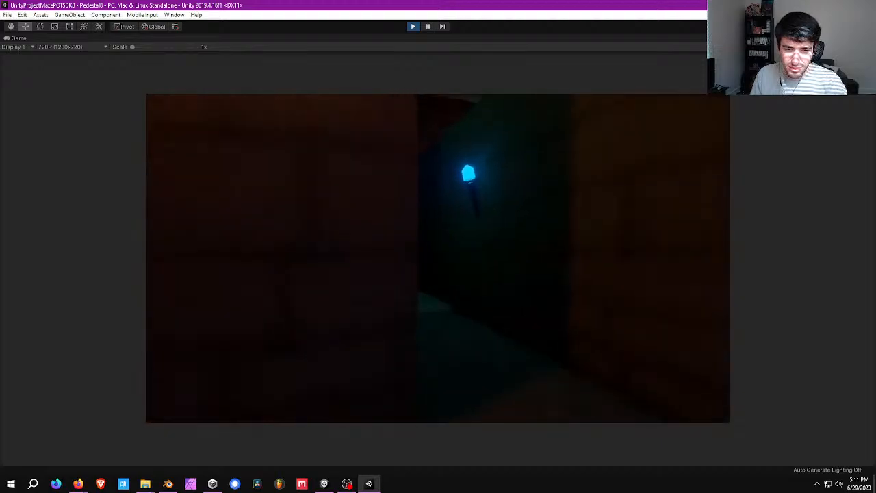
{"action": "key", "text": "w"}
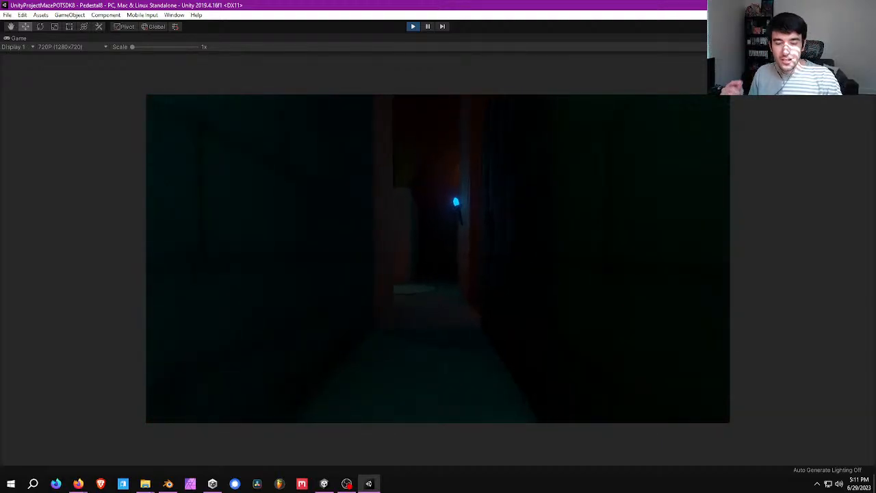
{"action": "key", "text": "w"}
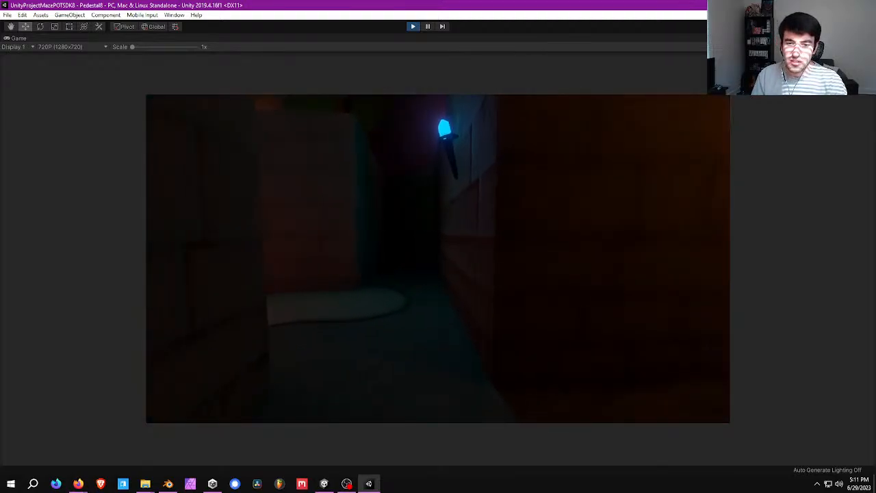
{"action": "key", "text": "w"}
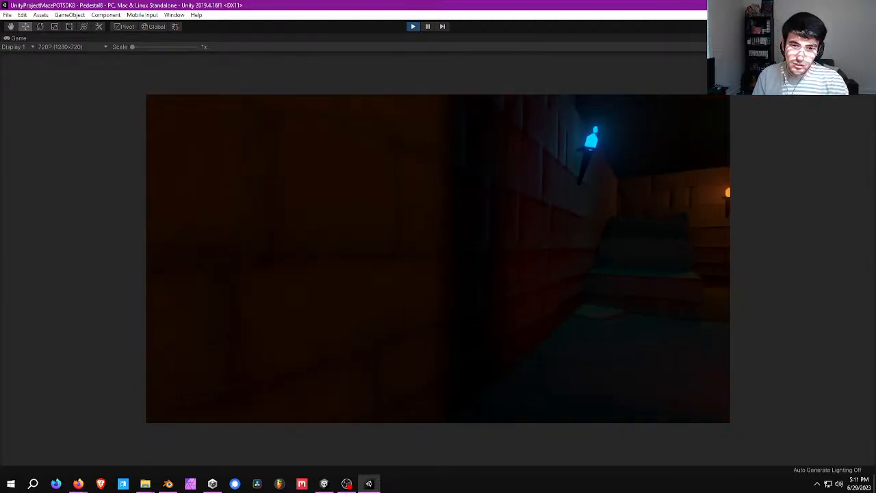
{"action": "key", "text": "w"}
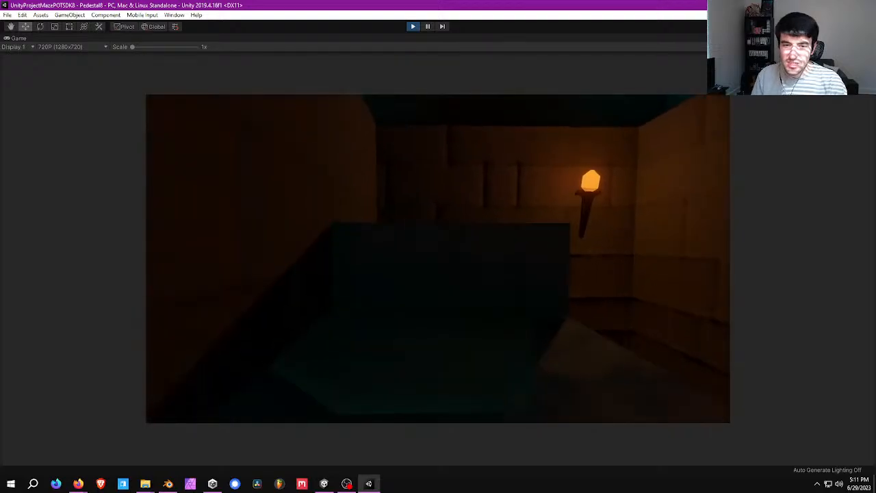
Climb to the upper level, examine the coloured lights across the maze, and collect the first coin
{"action": "key", "text": "space"}
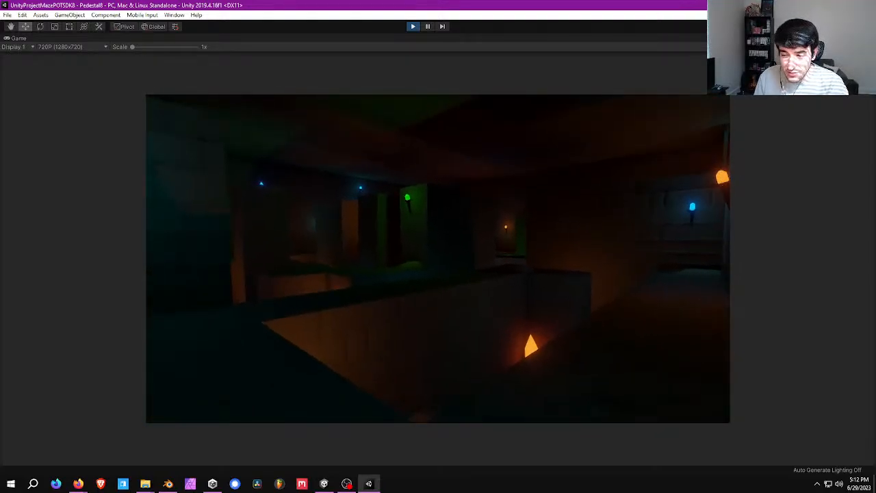
{"action": "key", "text": "w"}
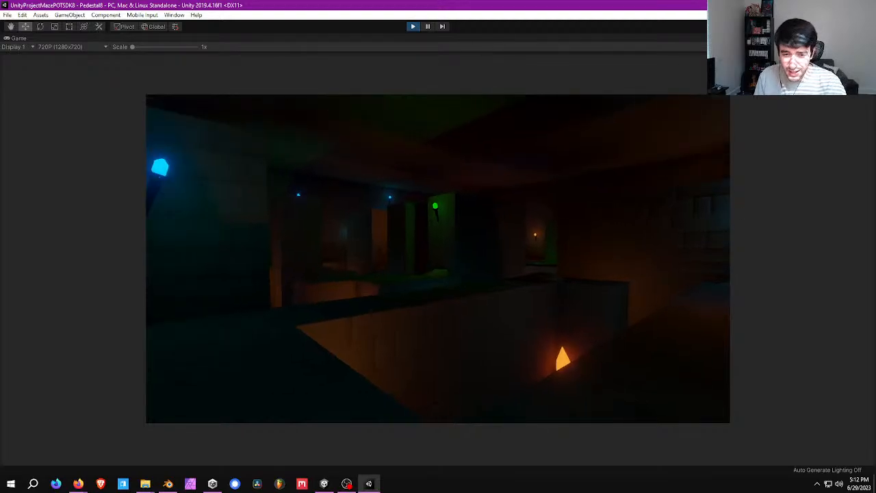
{"action": "key", "text": "w"}
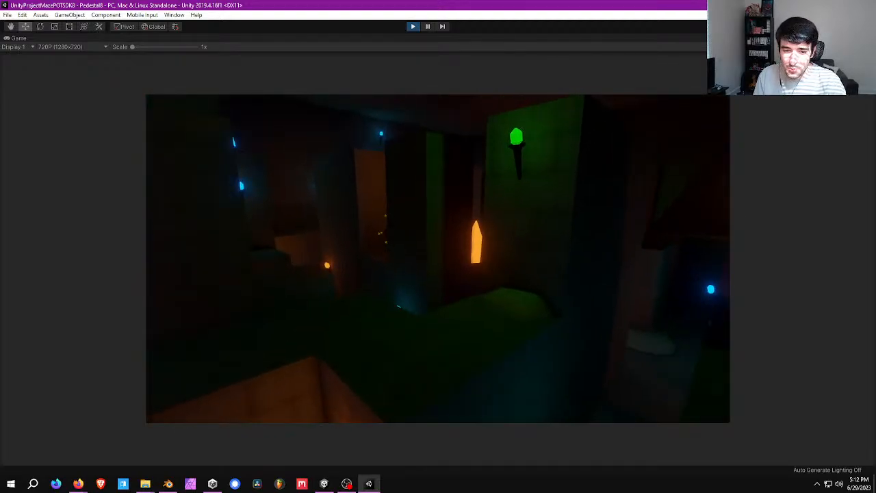
{"action": "key", "text": "w"}
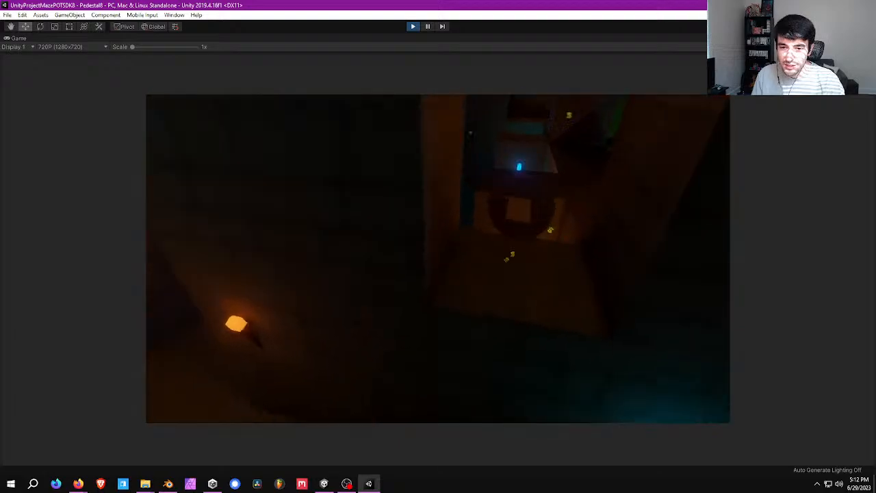
{"action": "key", "text": "w"}
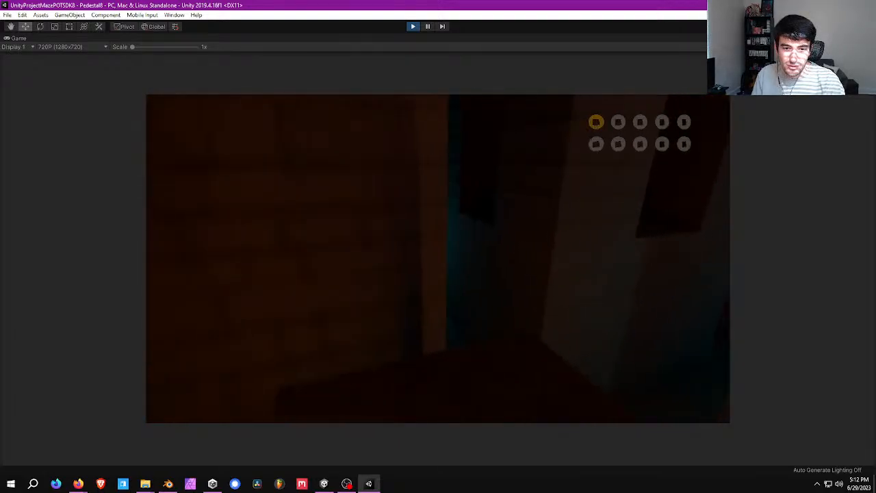
Cross the upper ledges and collect the second and third coins while examining the mixed torch lighting
{"action": "key", "text": "w"}
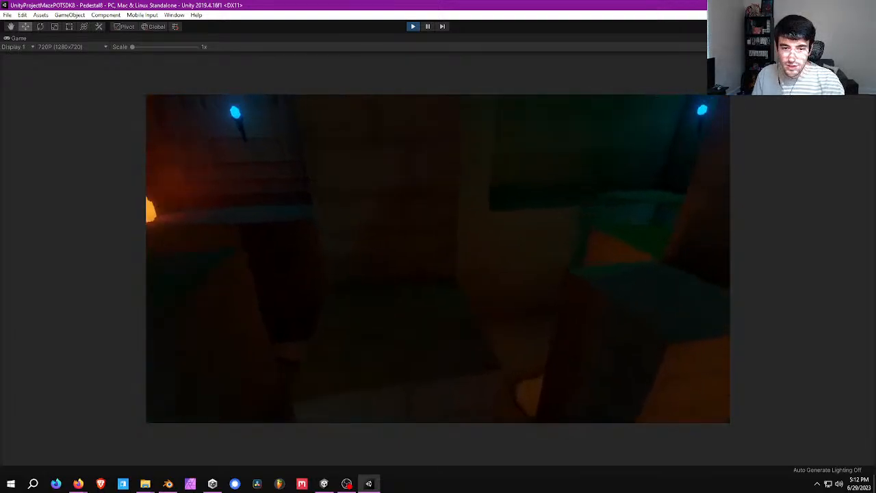
{"action": "key", "text": "w"}
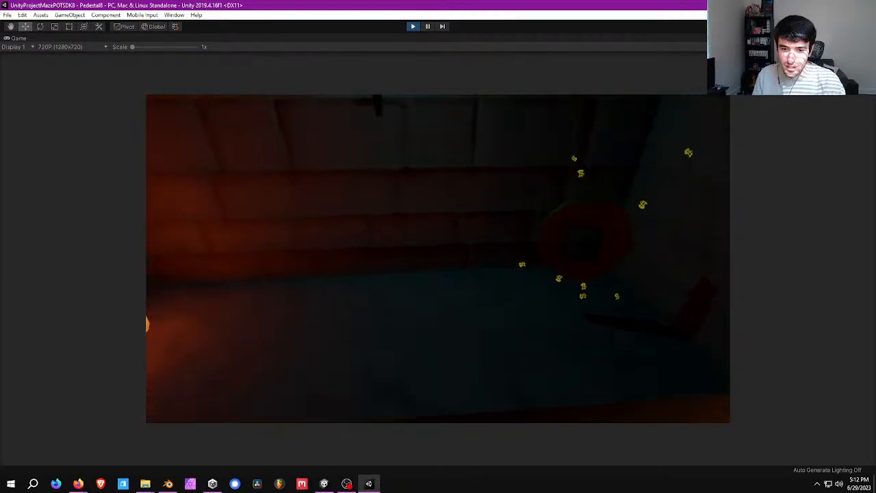
{"action": "key", "text": "w"}
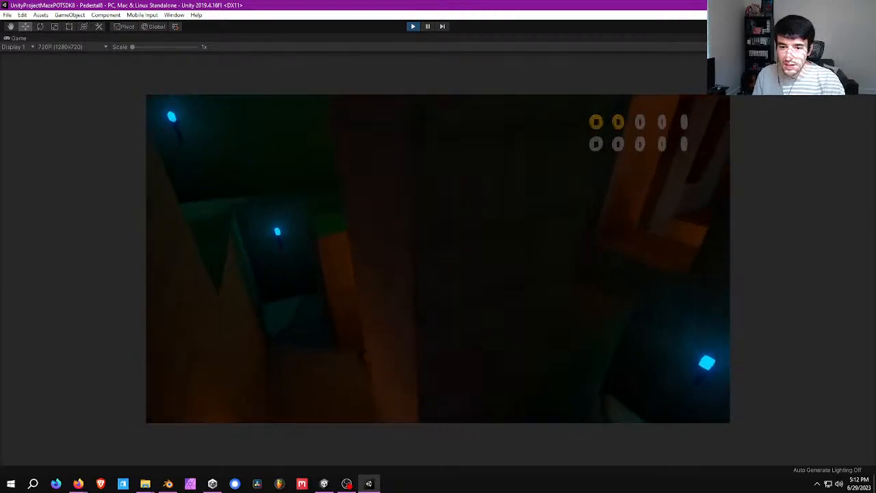
{"action": "key", "text": "w"}
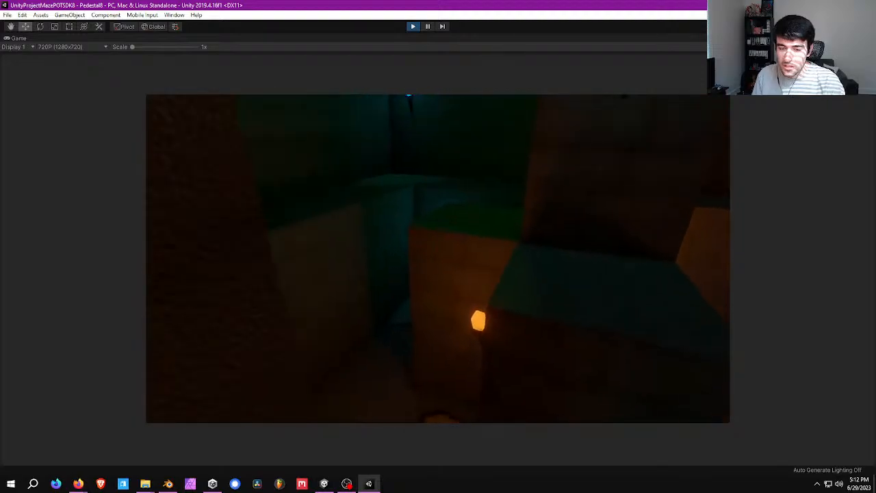
{"action": "key", "text": "w"}
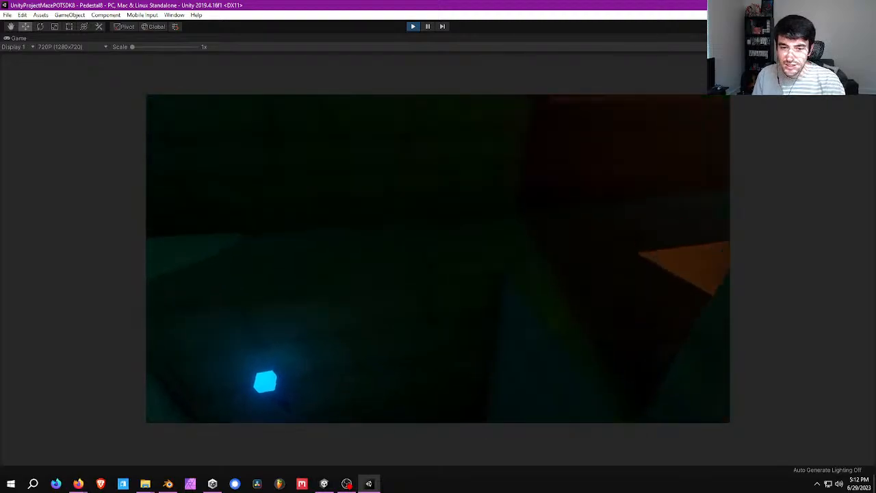
{"action": "key", "text": "w"}
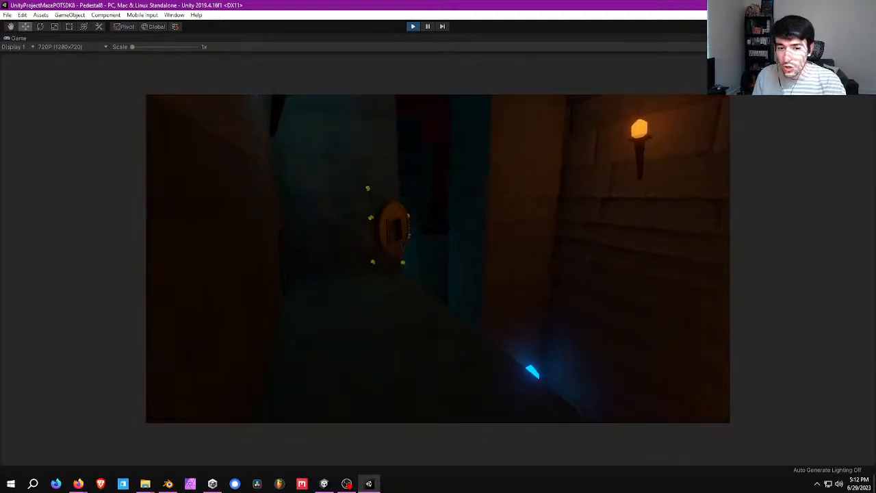
{"action": "key", "text": "w"}
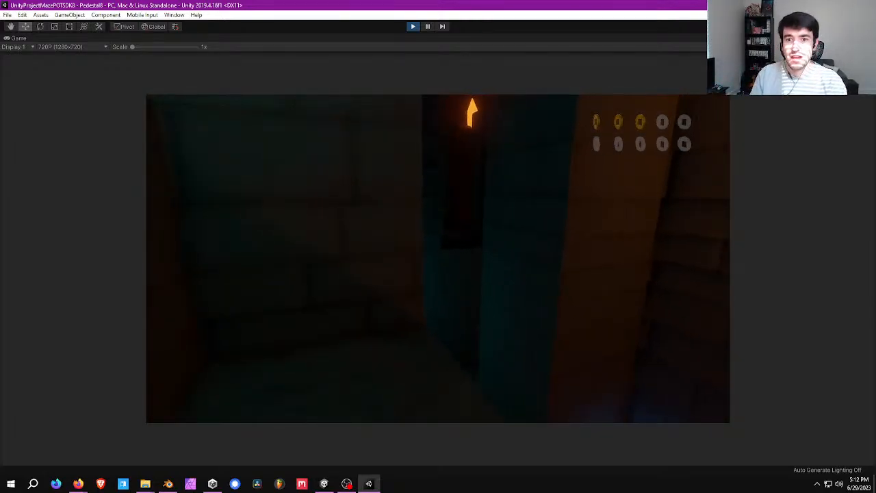
Cross the maze's upper walkways to the large glowing blue crystal, examining the blue, orange and green torch lighting along the way
{"action": "key", "text": "s"}
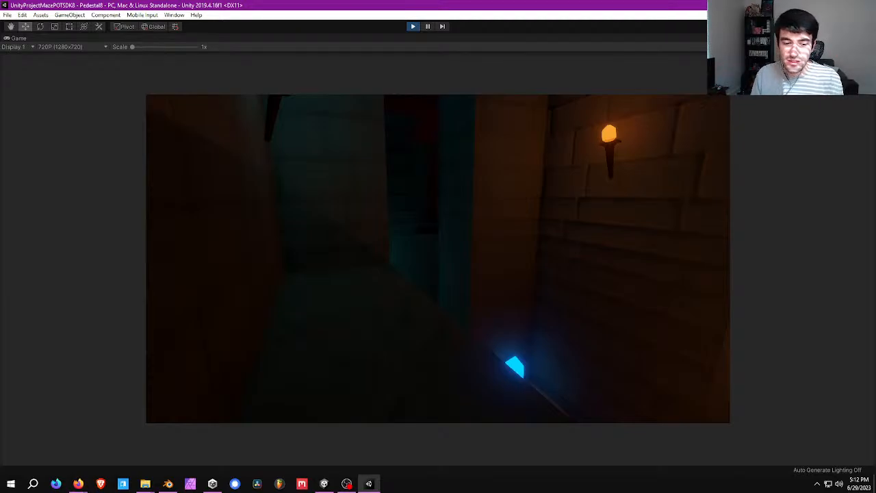
{"action": "key", "text": "w"}
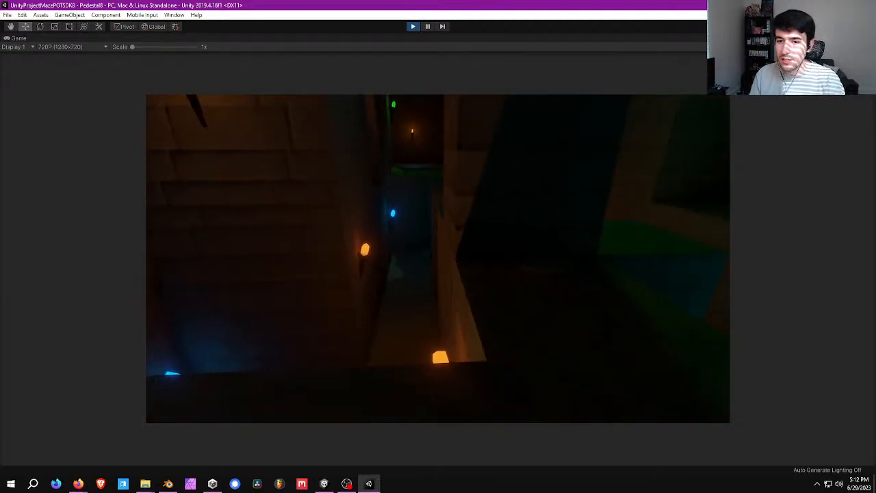
{"action": "key", "text": "w"}
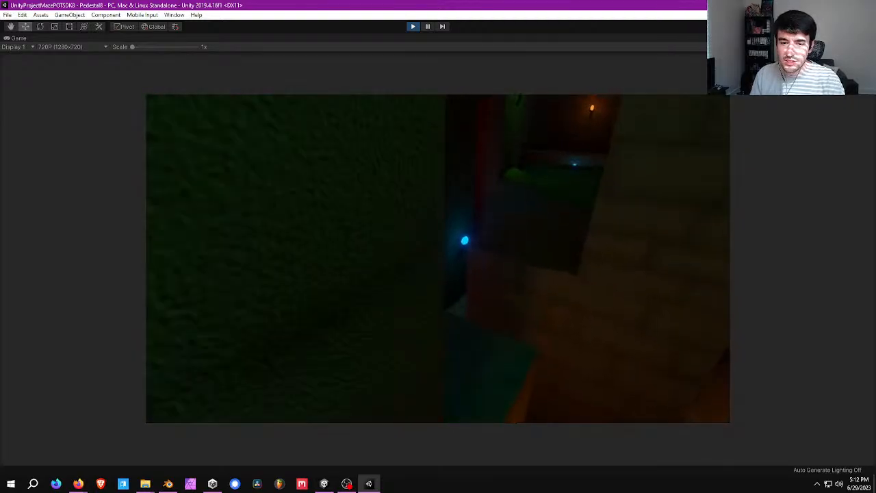
{"action": "key", "text": "w"}
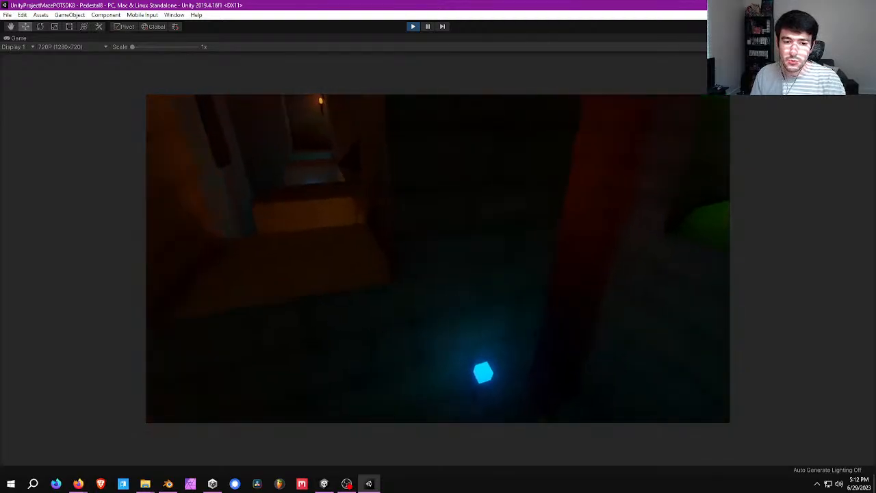
{"action": "key", "text": "w"}
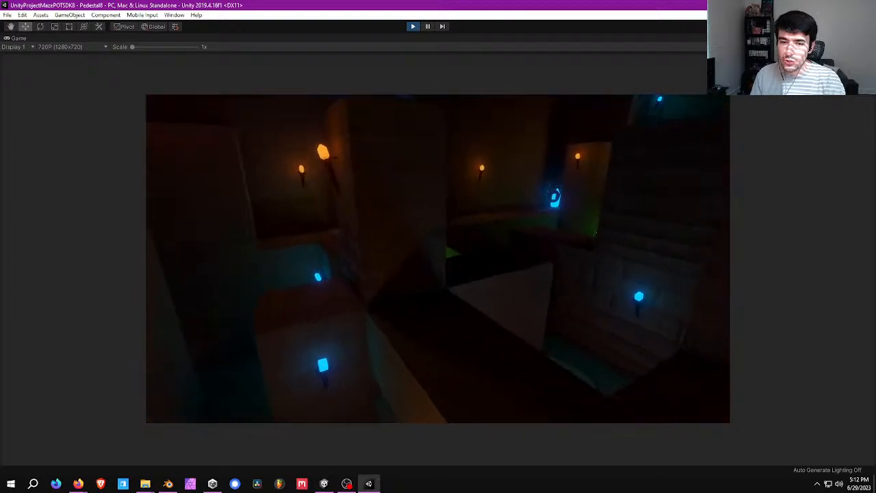
{"action": "key", "text": "w"}
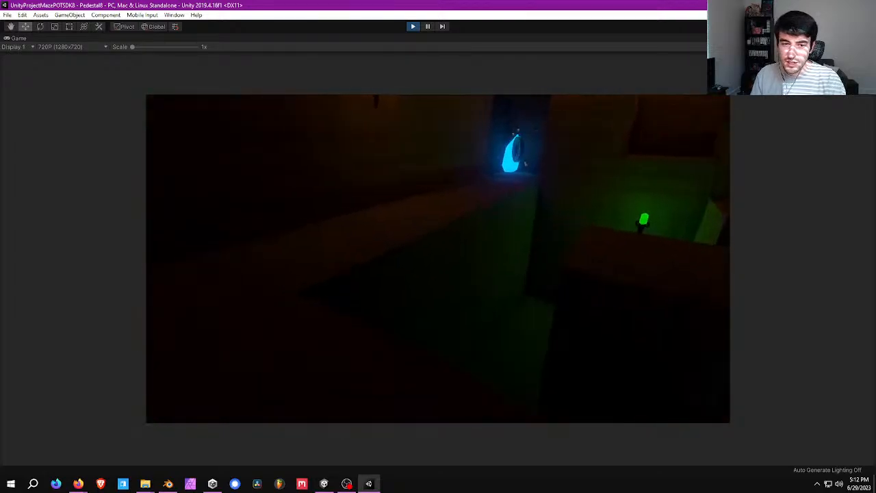
{"action": "key", "text": "w"}
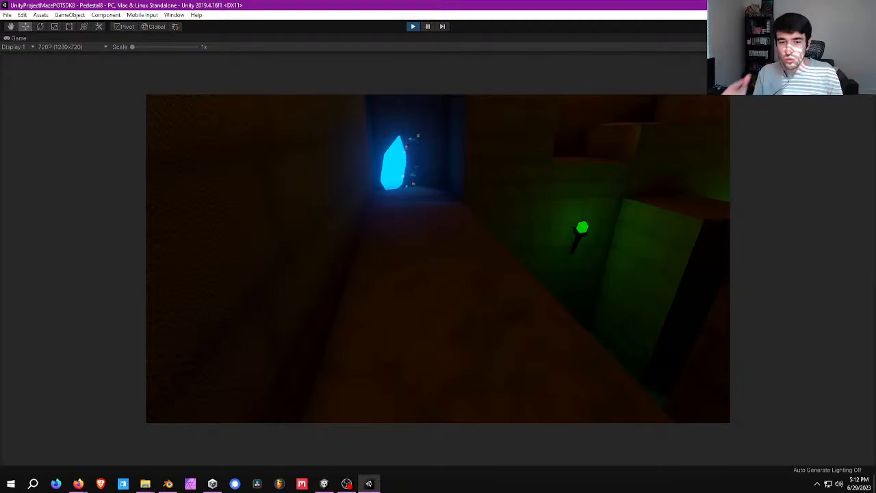
Pause the game, end the Pedestal8 play test and switch to the Pic-A-Block Unity project
{"action": "key", "text": "Escape"}
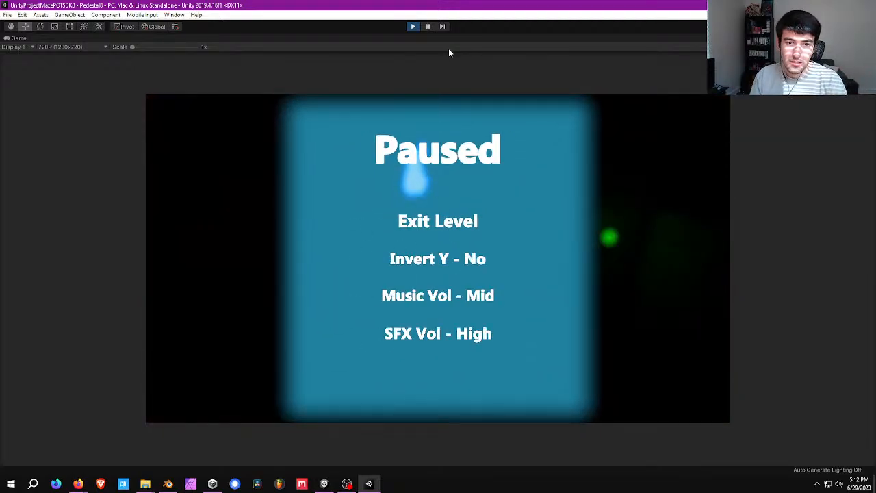
{"action": "left_click", "coordinate": [413, 26]}
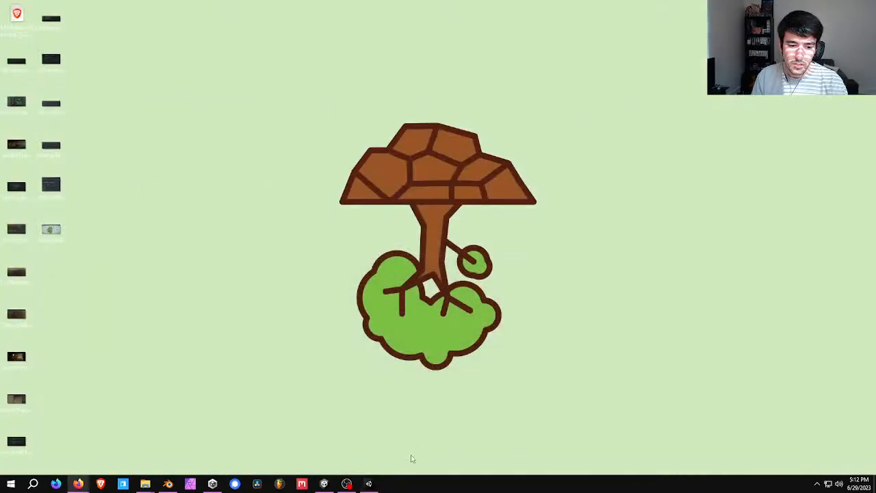
{"action": "left_click", "coordinate": [327, 484]}
Save the project and examine the Puzzle_02 room's lighting around the table, floor lamp, blinds and walls
{"action": "right_click_drag", "start_coordinate": [403, 177], "coordinate": [391, 159]}
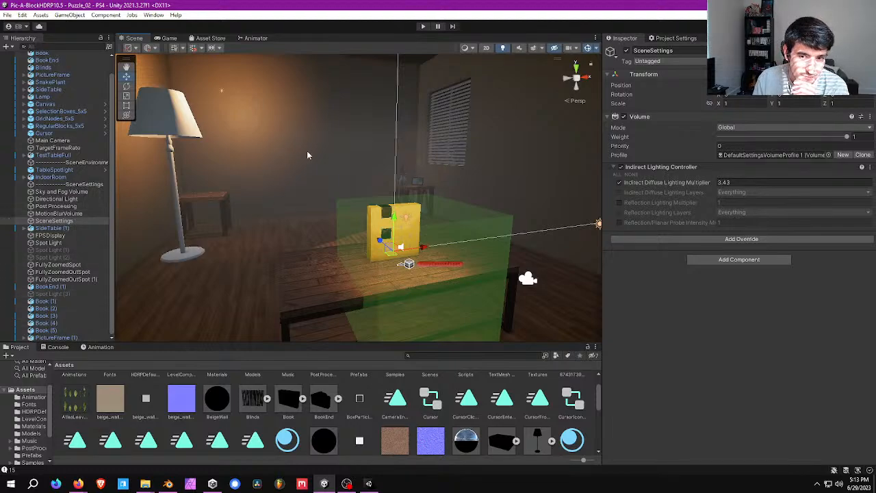
{"action": "right_click_drag", "start_coordinate": [307, 156], "coordinate": [354, 192]}
{"action": "middle_click_drag", "start_coordinate": [354, 189], "coordinate": [313, 205]}
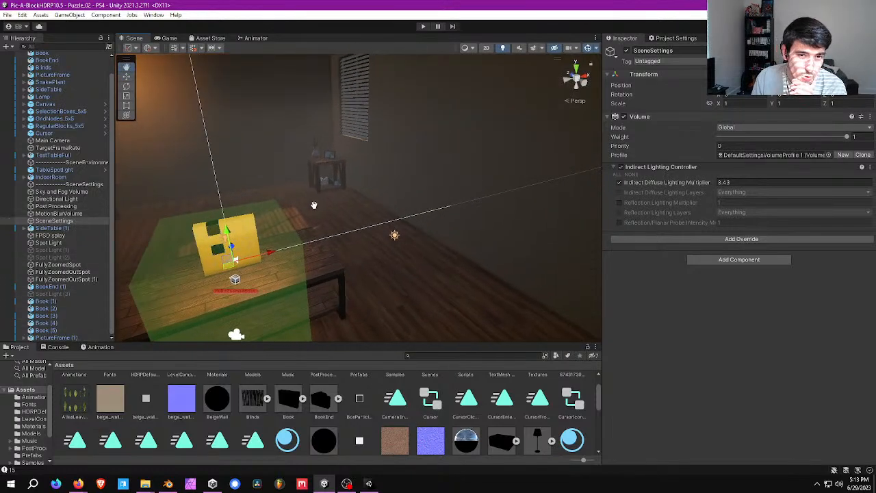
{"action": "scroll", "coordinate": [315, 205], "scroll_direction": "down", "scroll_amount": 1}
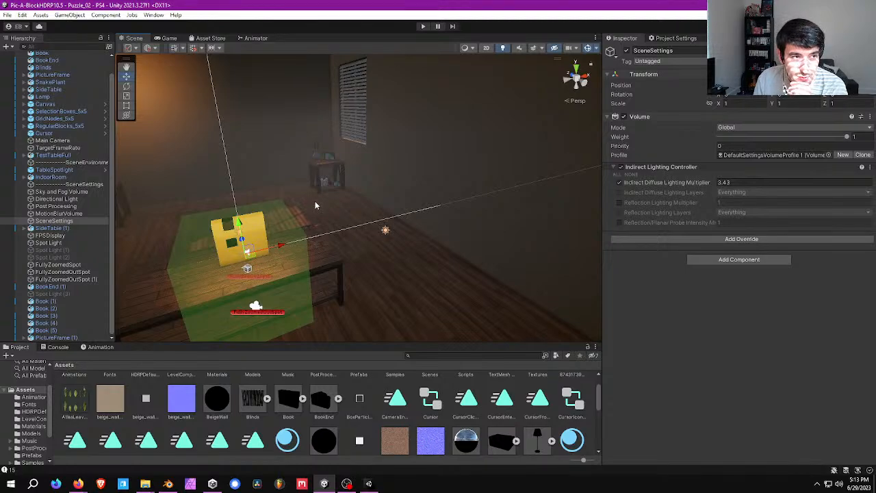
{"action": "left_click", "coordinate": [6, 14]}
{"action": "left_click", "coordinate": [74, 116]}
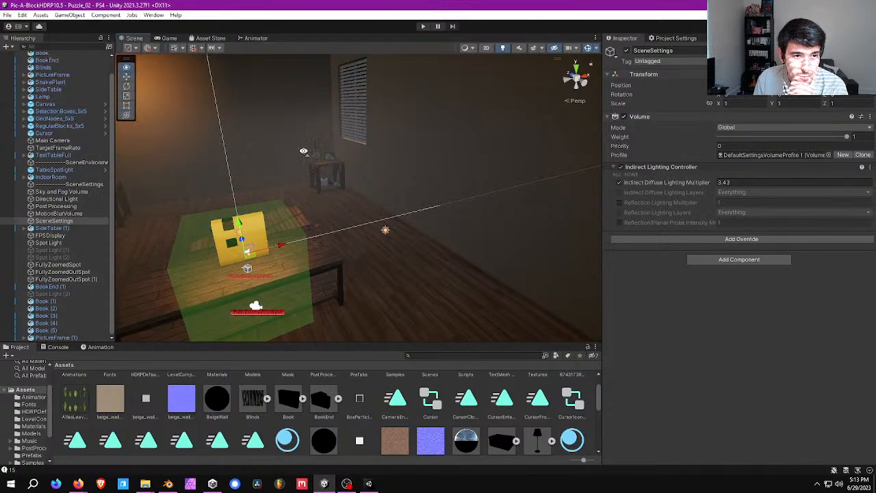
{"action": "middle_click_drag", "start_coordinate": [250, 169], "coordinate": [274, 158]}
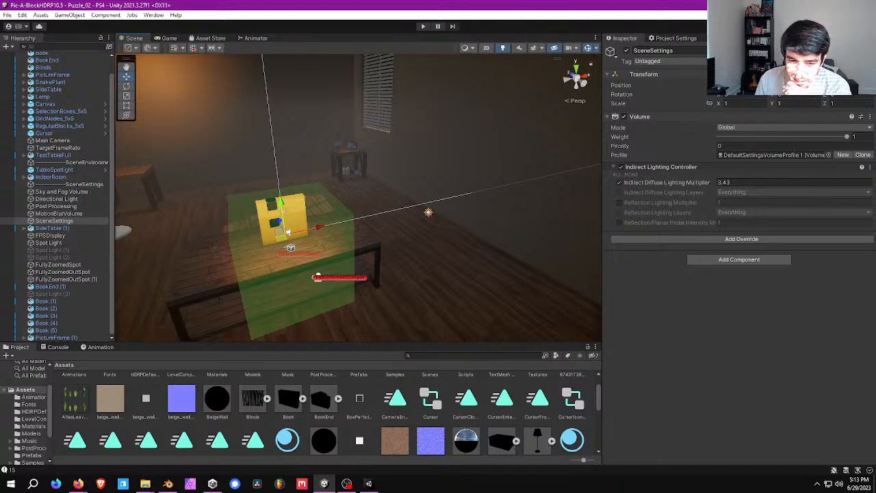
{"action": "middle_click_drag", "start_coordinate": [279, 135], "coordinate": [328, 185]}
{"action": "scroll", "coordinate": [328, 185], "scroll_direction": "down", "scroll_amount": 3}
{"action": "scroll", "coordinate": [344, 186], "scroll_direction": "up", "scroll_amount": 3}
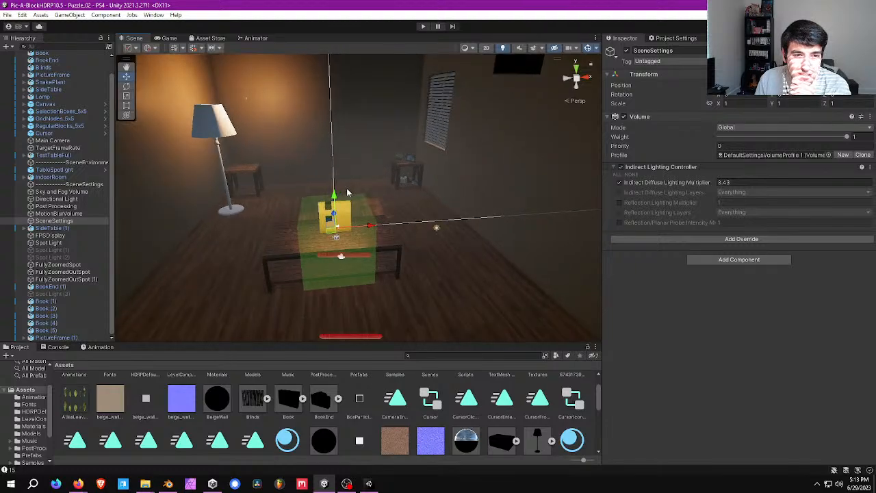